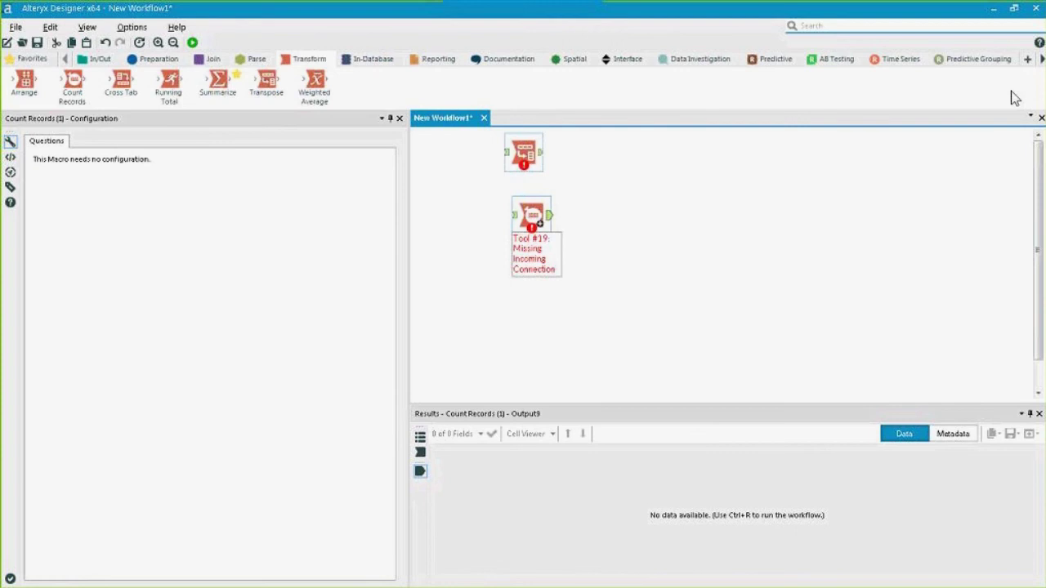
Close Alteryx Designer without saving the changes to New Workflow1
{"action": "left_click", "coordinate": [1034, 8]}
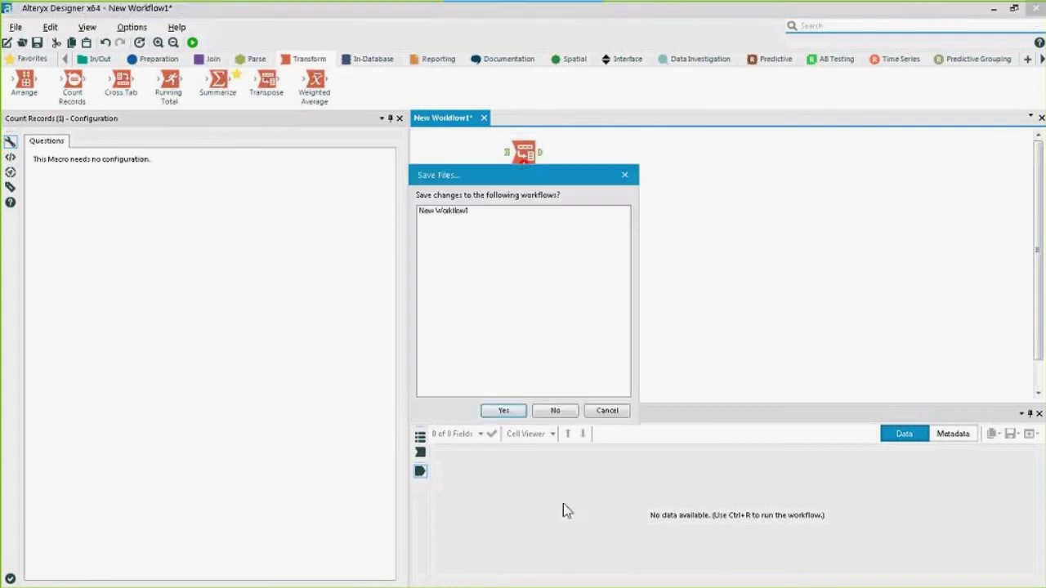
{"action": "left_click", "coordinate": [555, 410]}
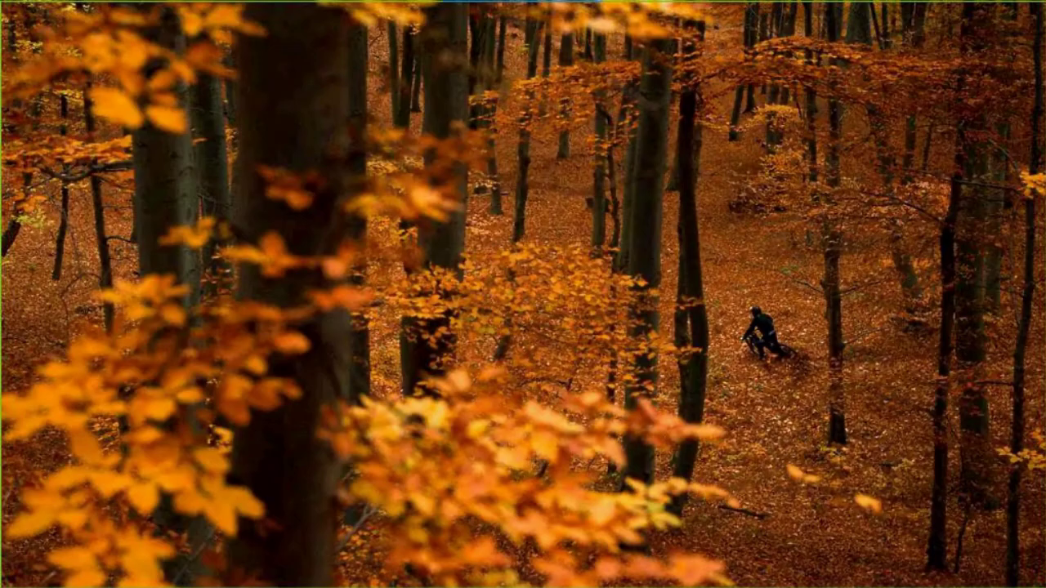
Switch to the browser, download starting_workflow.yxmd from the Build Your First Batch Macro training page and open the file
{"action": "key", "text": "alt+Tab"}
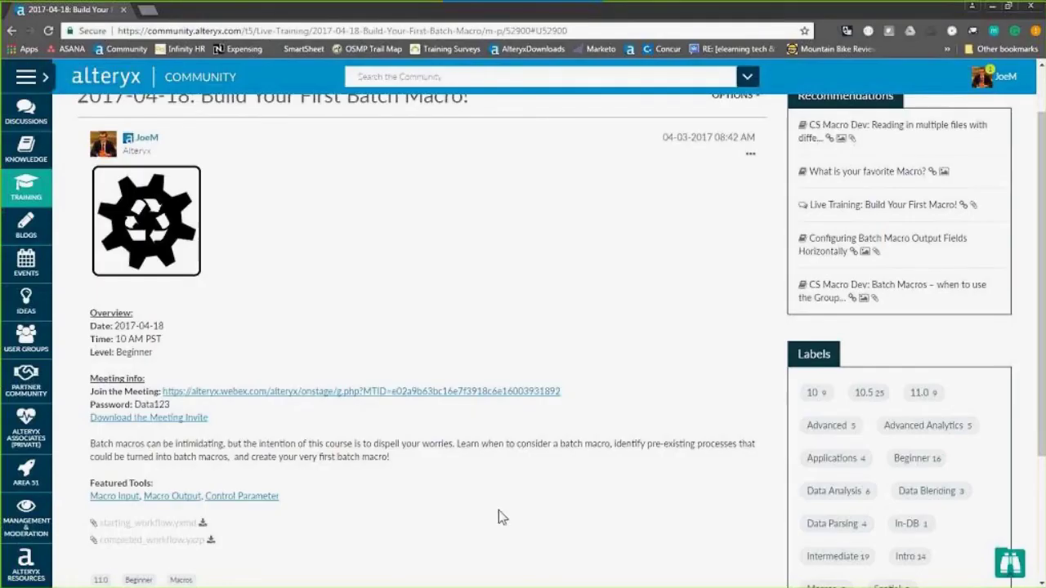
{"action": "left_click", "coordinate": [201, 523]}
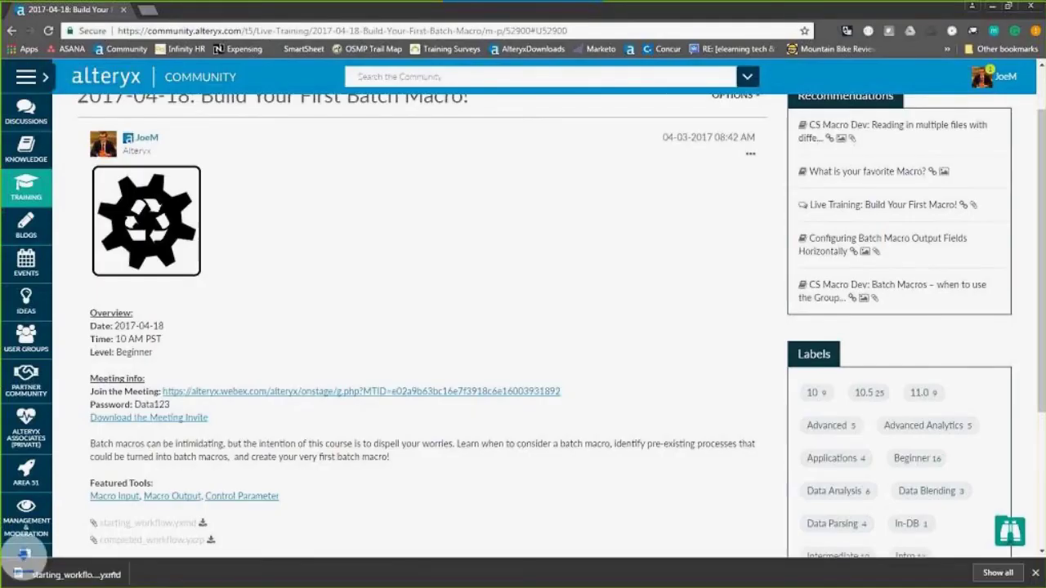
{"action": "left_click", "coordinate": [73, 576]}
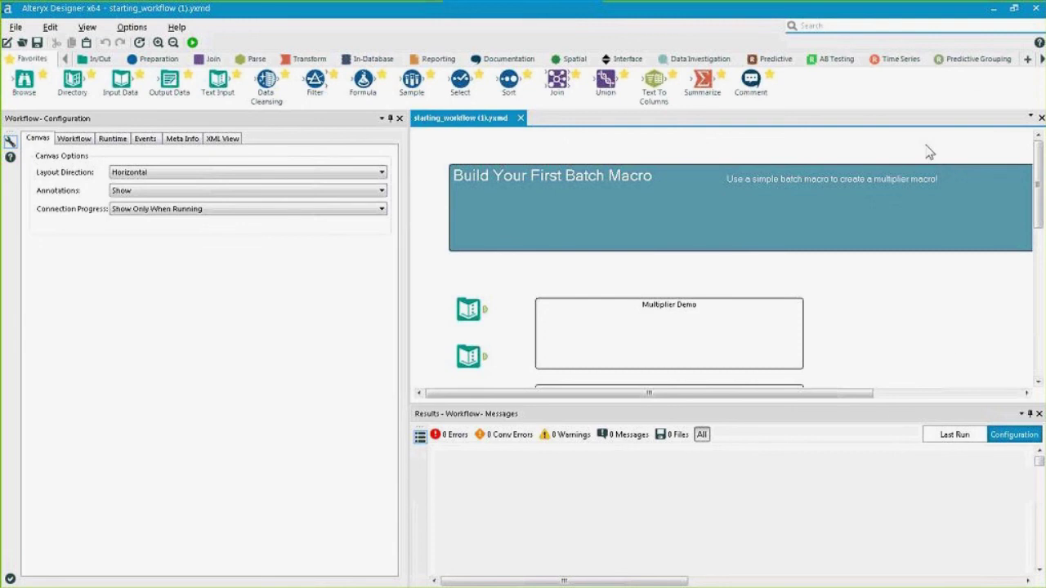
Delete the Multiplier Demo box and the two "We don't want empty fields" boxes from the workflow canvas
{"action": "scroll", "coordinate": [744, 276], "scroll_direction": "down", "scroll_amount": 2}
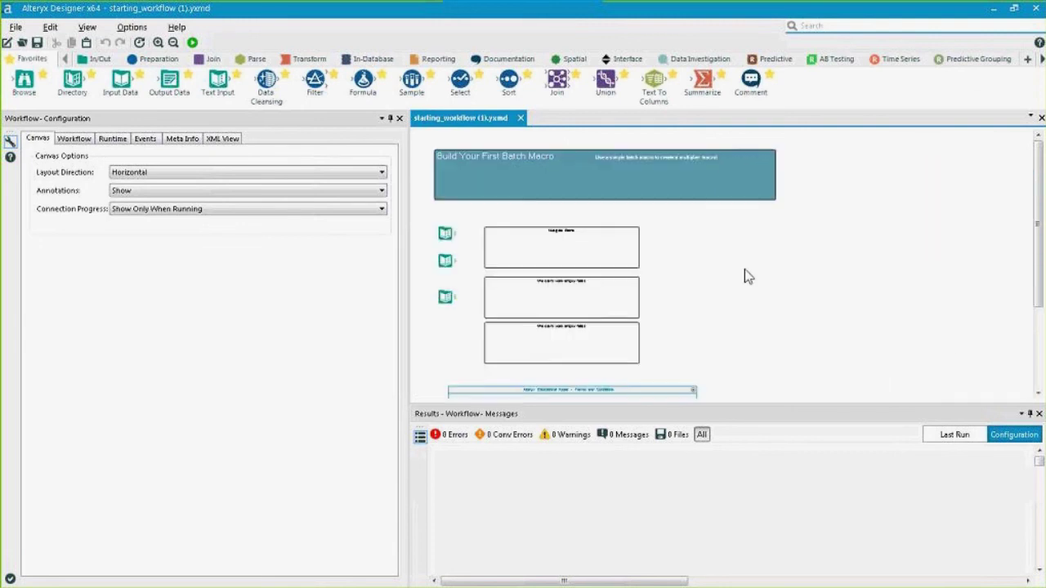
{"action": "scroll", "coordinate": [742, 281], "scroll_direction": "up", "scroll_amount": 1}
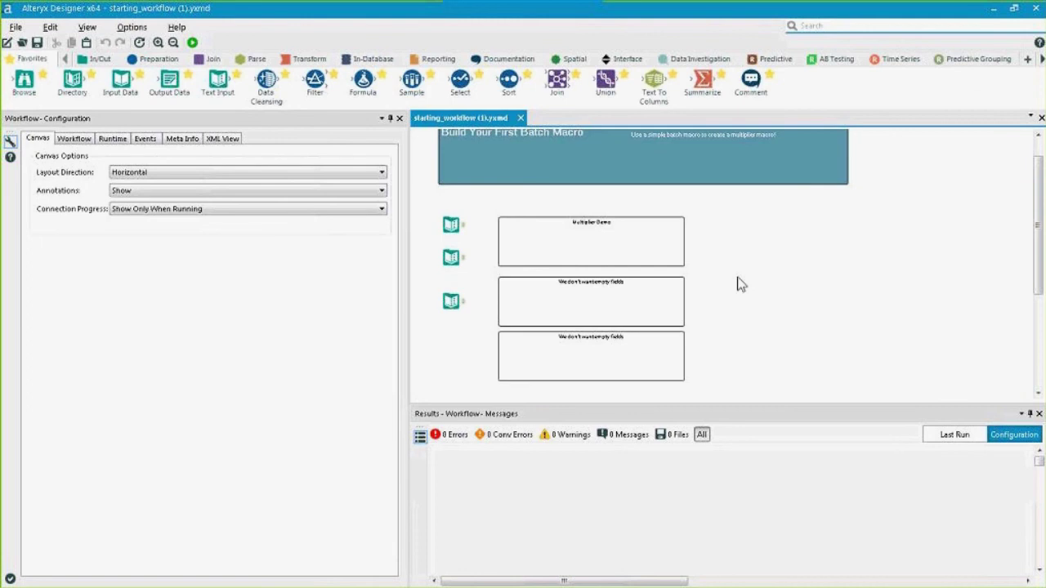
{"action": "scroll", "coordinate": [742, 284], "scroll_direction": "up", "scroll_amount": 1}
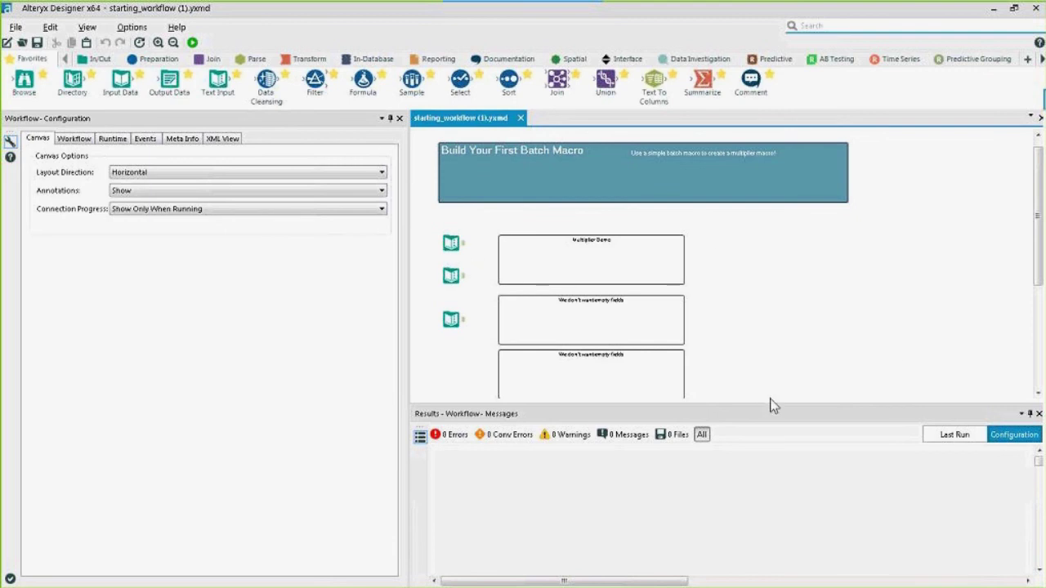
{"action": "left_click_drag", "start_coordinate": [766, 388], "coordinate": [599, 256]}
{"action": "key", "text": "Delete"}
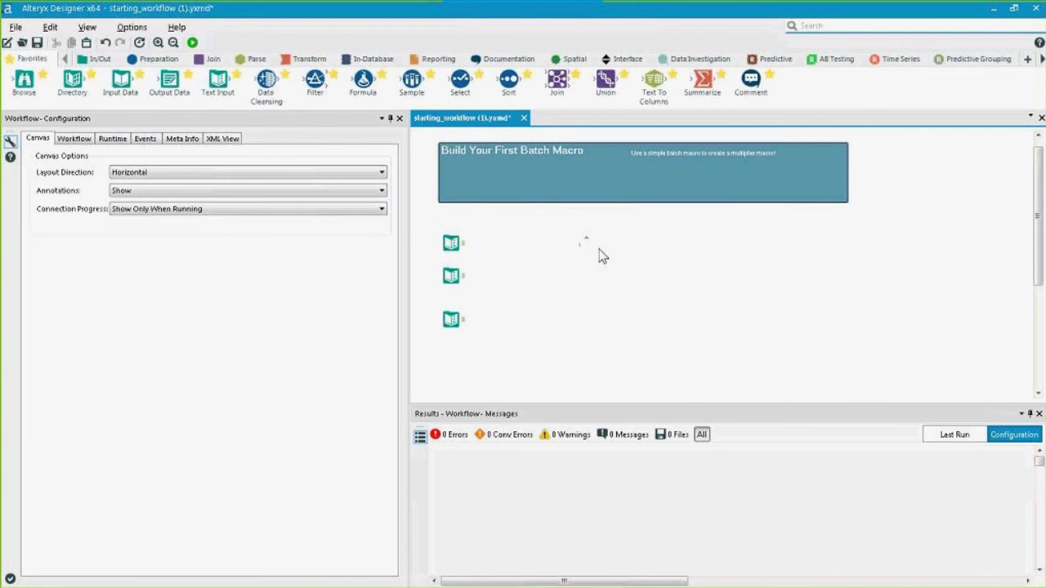
Move the Text Input tool with the store sales data further down, away from the other two inputs
{"action": "scroll", "coordinate": [463, 297], "scroll_direction": "up", "scroll_amount": 4}
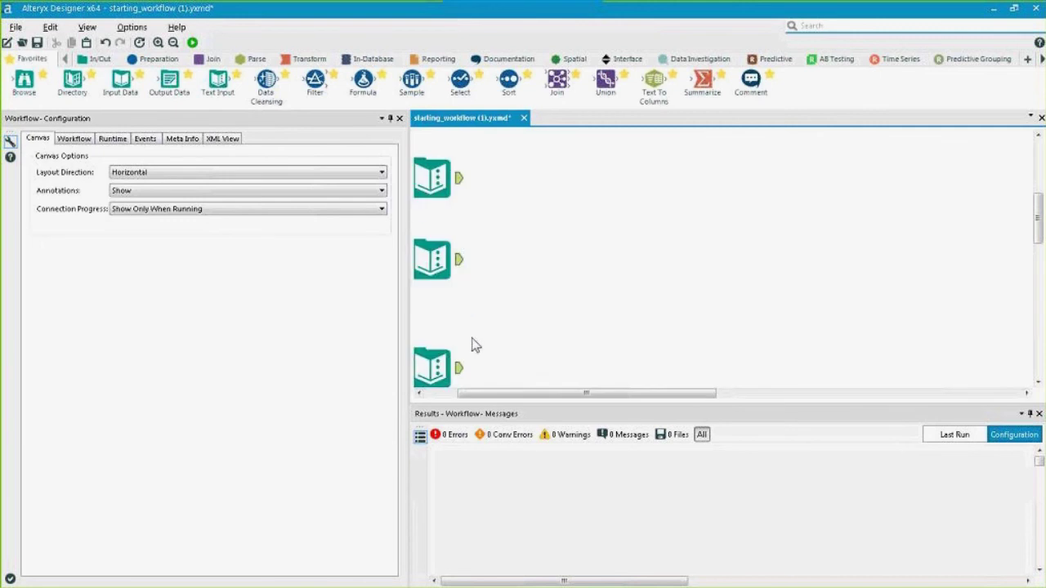
{"action": "scroll", "coordinate": [523, 385], "scroll_direction": "left", "scroll_amount": 2}
{"action": "left_click", "coordinate": [509, 366]}
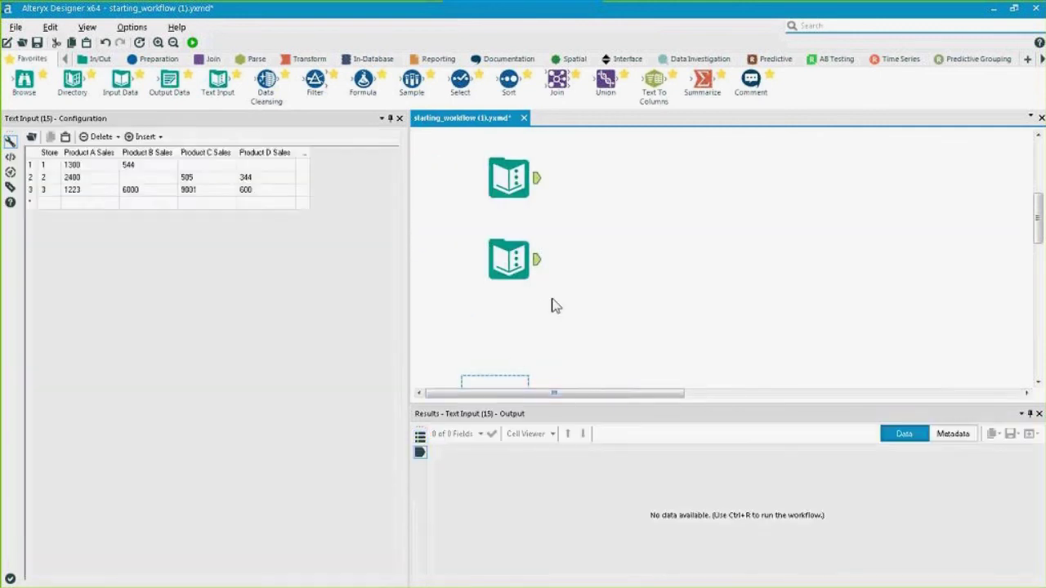
Examine the Record ID, Multiplier and Number columns in the two upper Text Input tools
{"action": "scroll", "coordinate": [551, 304], "scroll_direction": "down", "scroll_amount": 1}
{"action": "left_click", "coordinate": [493, 198]}
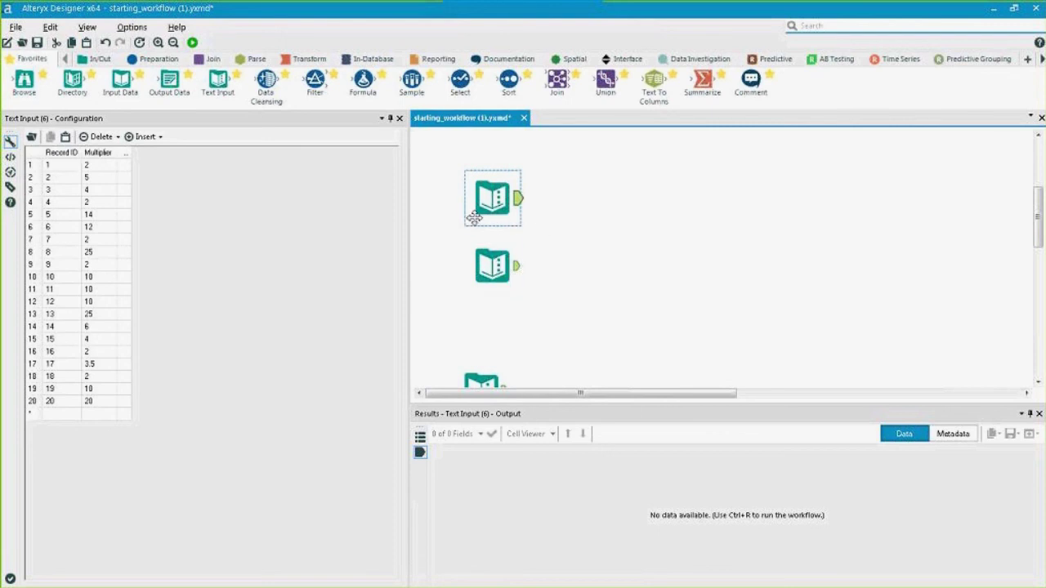
{"action": "left_click_drag", "start_coordinate": [63, 167], "coordinate": [70, 368]}
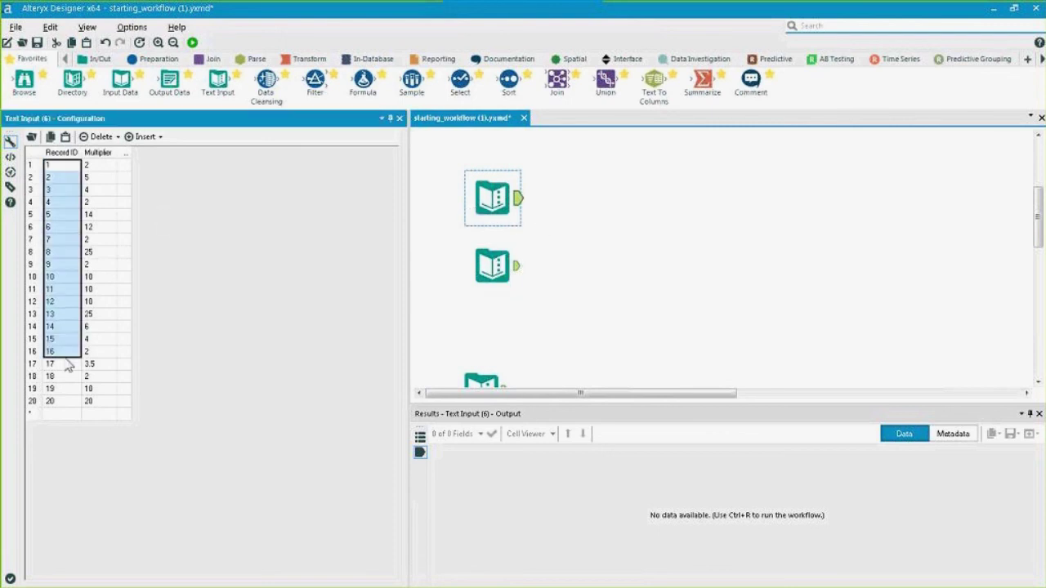
{"action": "left_click_drag", "start_coordinate": [115, 167], "coordinate": [107, 301]}
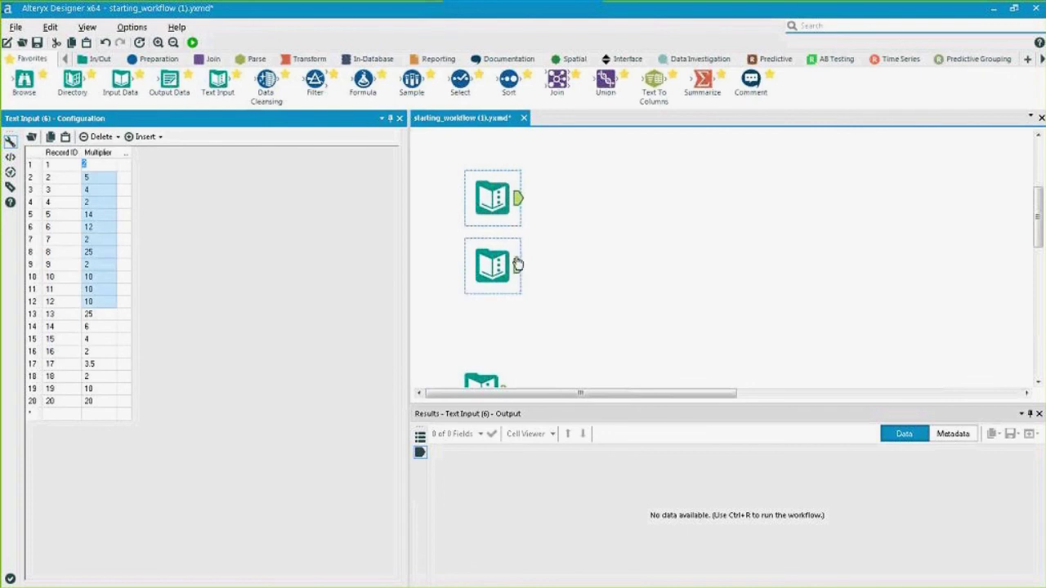
{"action": "left_click", "coordinate": [517, 264]}
{"action": "left_click_drag", "start_coordinate": [65, 168], "coordinate": [49, 255]}
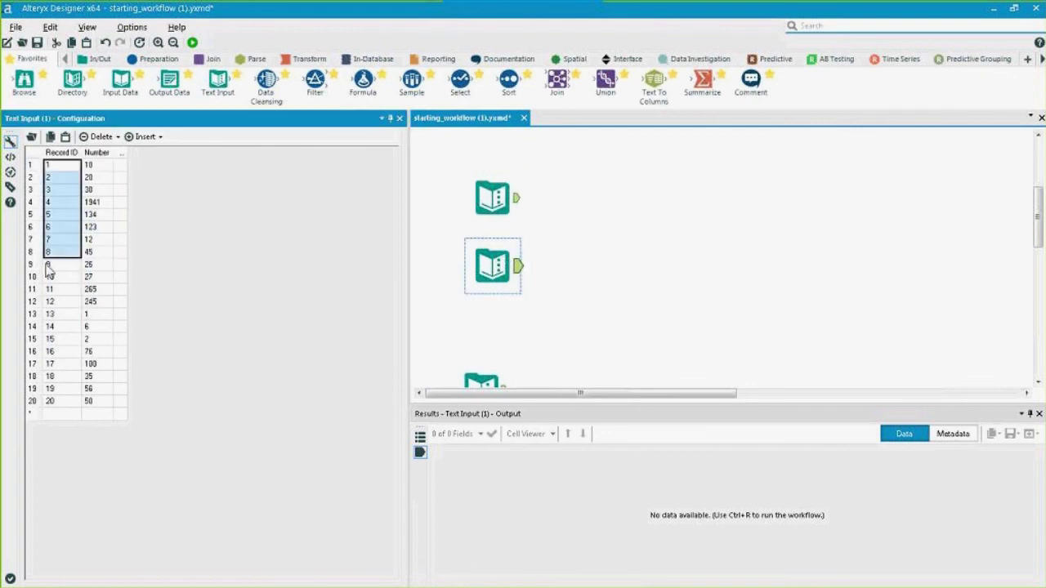
{"action": "left_click_drag", "start_coordinate": [90, 166], "coordinate": [93, 269]}
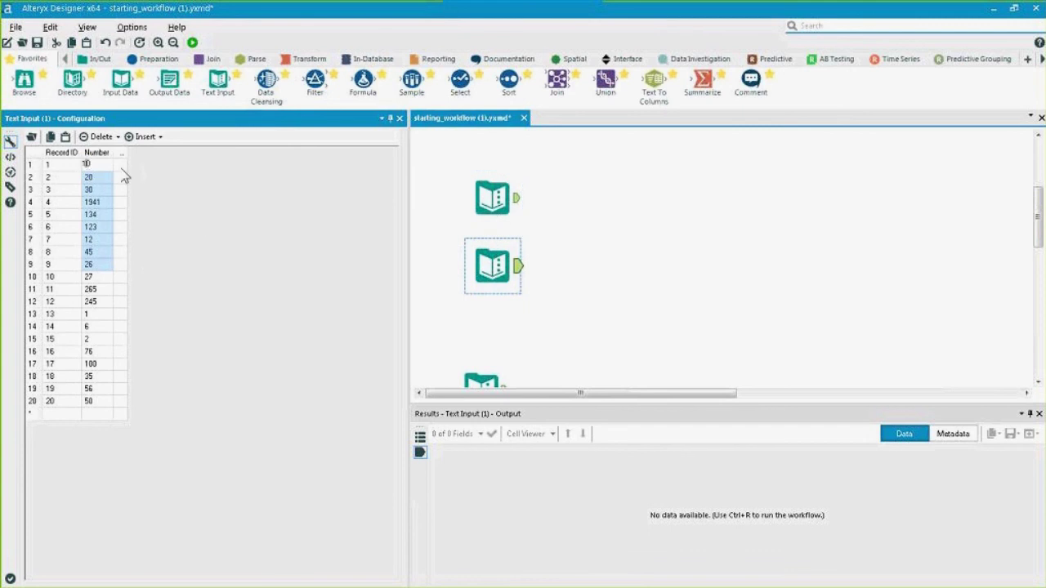
{"action": "left_click", "coordinate": [493, 198]}
{"action": "left_click_drag", "start_coordinate": [104, 166], "coordinate": [115, 271]}
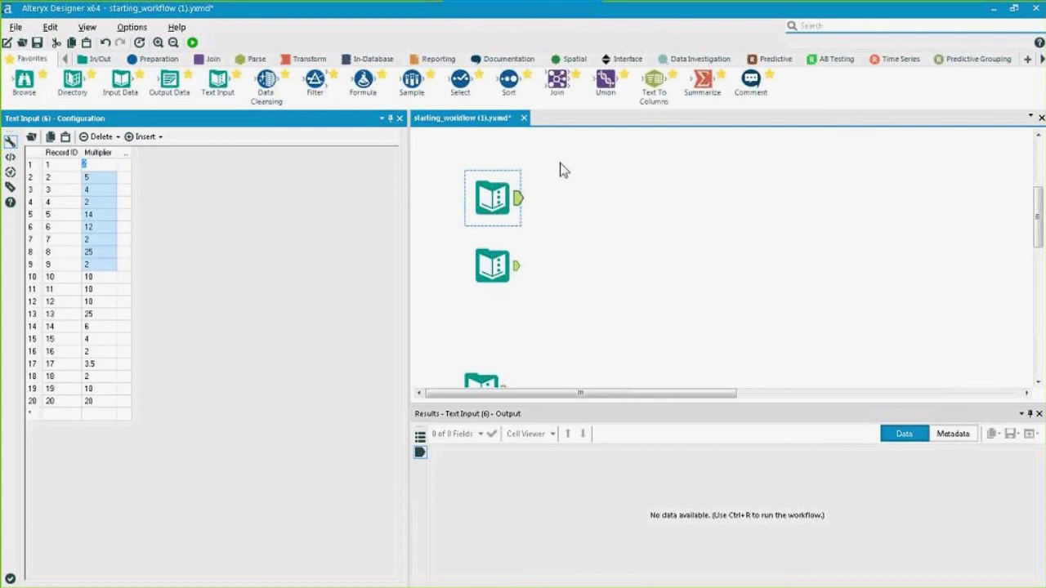
Move the Multiplier Text Input up and align the Number Text Input vertically beneath it
{"action": "left_click_drag", "start_coordinate": [495, 207], "coordinate": [494, 184]}
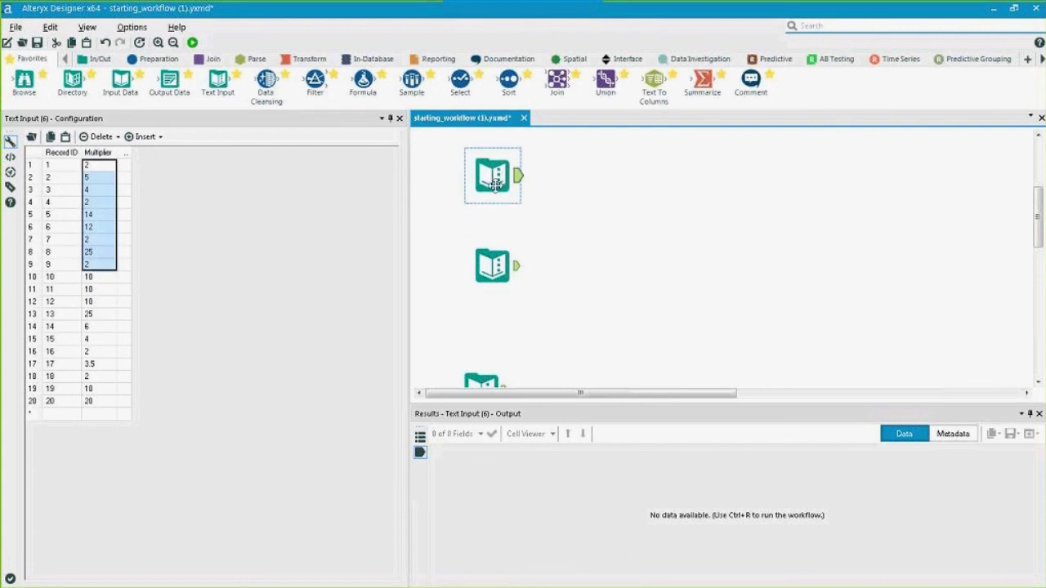
{"action": "left_click", "coordinate": [490, 268]}
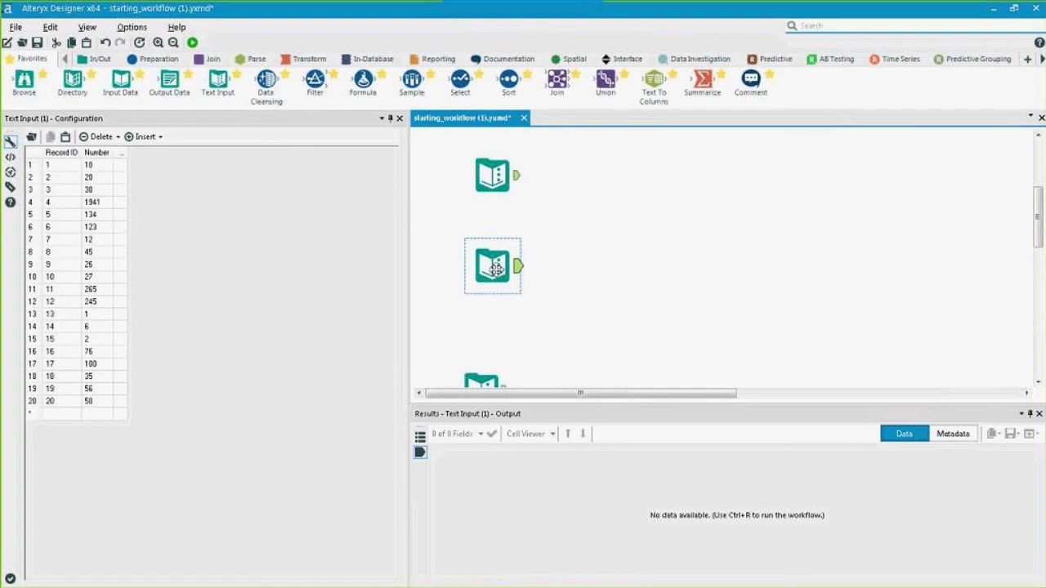
{"action": "right_click", "coordinate": [495, 269]}
{"action": "left_click", "coordinate": [493, 266]}
{"action": "mouse_move", "coordinate": [493, 266]}
{"action": "left_mouse_down"}
{"action": "mouse_move", "coordinate": [517, 253]}
{"action": "mouse_move", "coordinate": [492, 242]}
{"action": "mouse_move", "coordinate": [505, 255]}
{"action": "left_mouse_up"}
{"action": "left_click", "coordinate": [488, 187], "text": "ctrl"}
{"action": "left_click", "coordinate": [489, 184]}
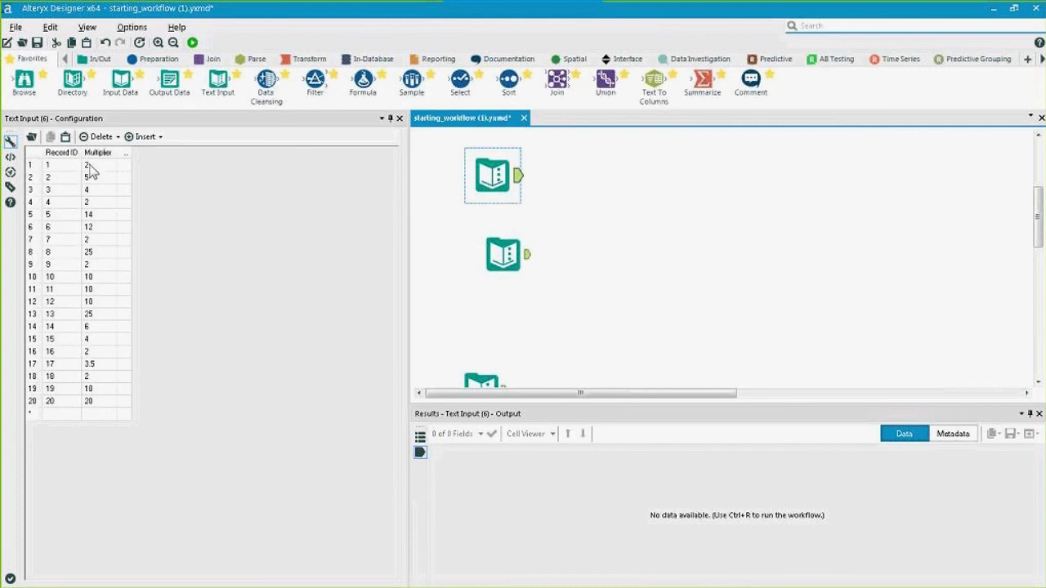
{"action": "left_click", "coordinate": [519, 250]}
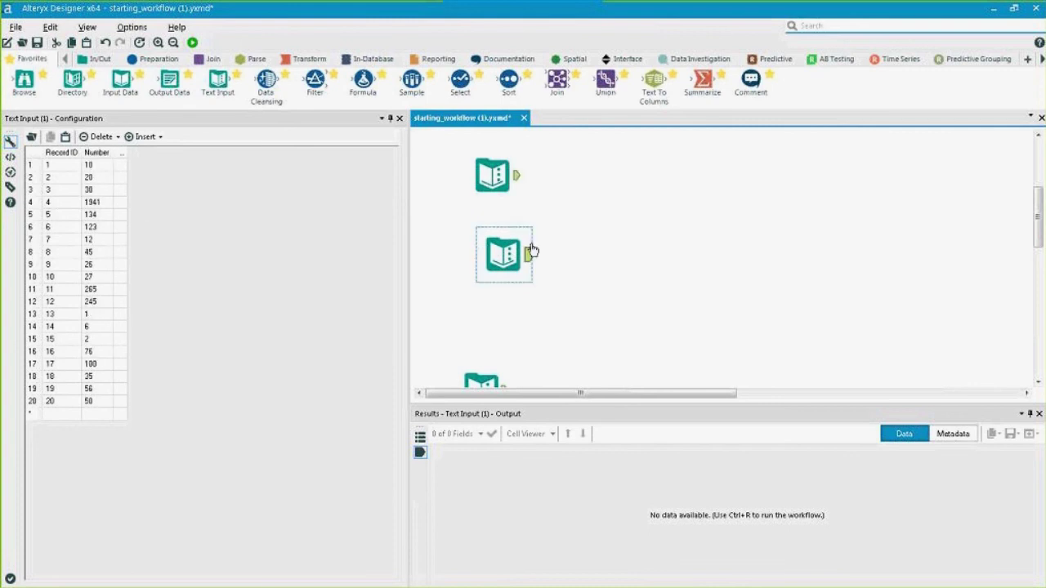
{"action": "left_click_drag", "start_coordinate": [495, 249], "coordinate": [483, 250]}
Copy the Number Text Input into a new workflow and place it near the canvas's left side
{"action": "right_click", "coordinate": [491, 247]}
{"action": "left_click", "coordinate": [543, 268]}
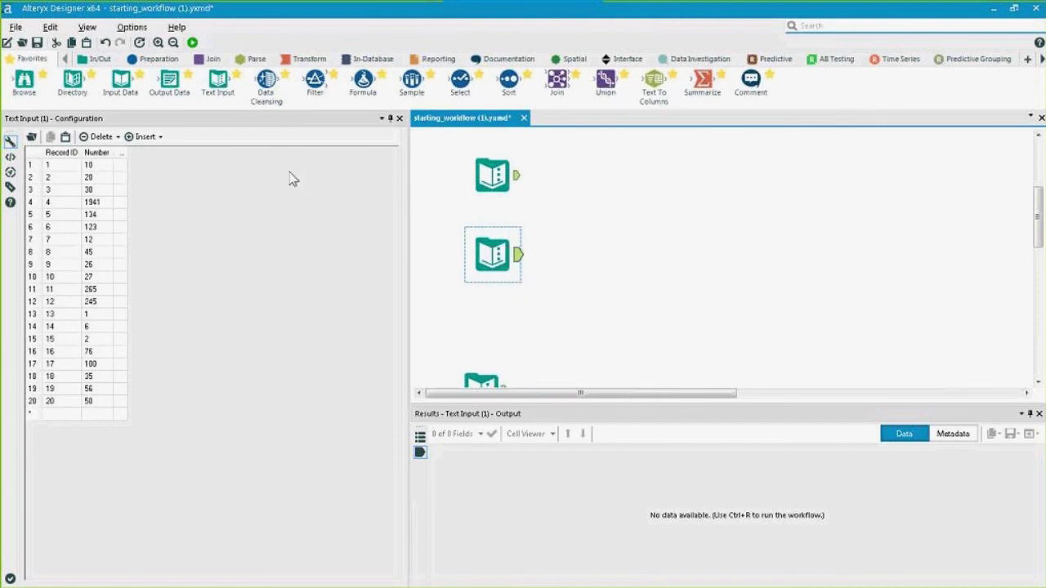
{"action": "left_click", "coordinate": [7, 43]}
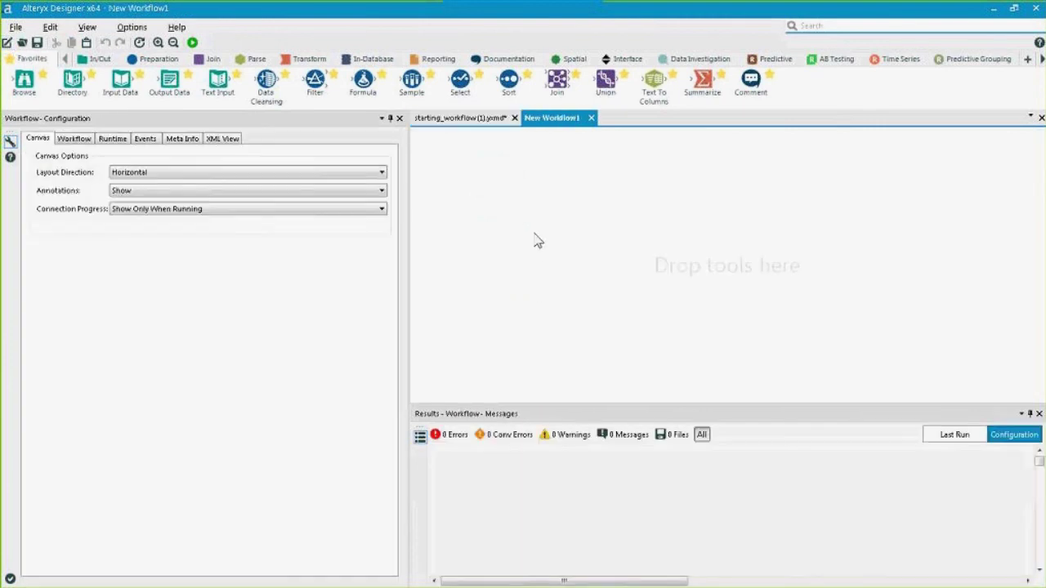
{"action": "right_click", "coordinate": [537, 240]}
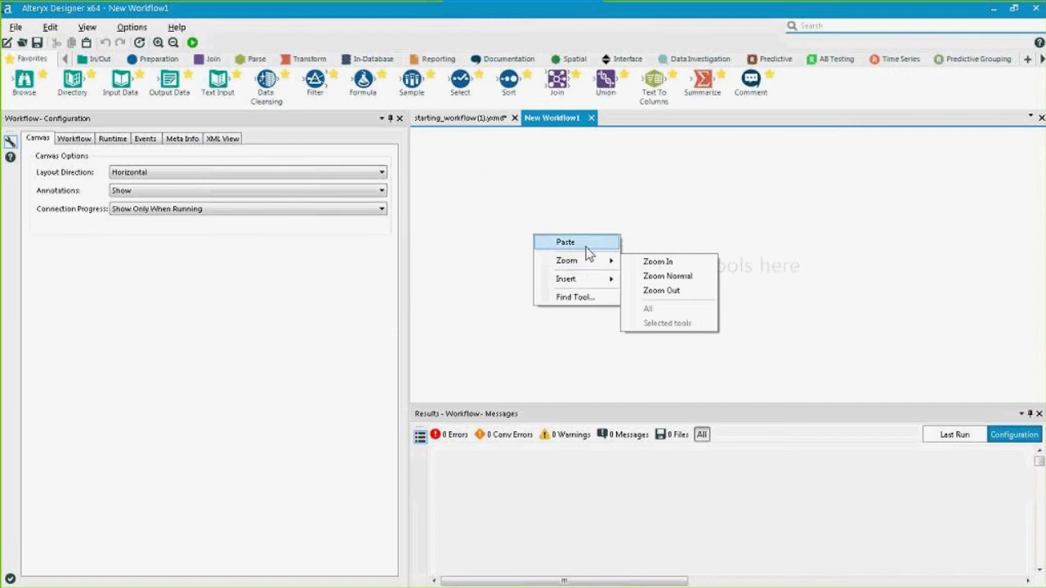
{"action": "left_click", "coordinate": [585, 248]}
{"action": "left_click_drag", "start_coordinate": [559, 248], "coordinate": [469, 221]}
Convert the pasted Text Input to a Macro Input, shift it slightly on the canvas and run the workflow
{"action": "right_click", "coordinate": [469, 222]}
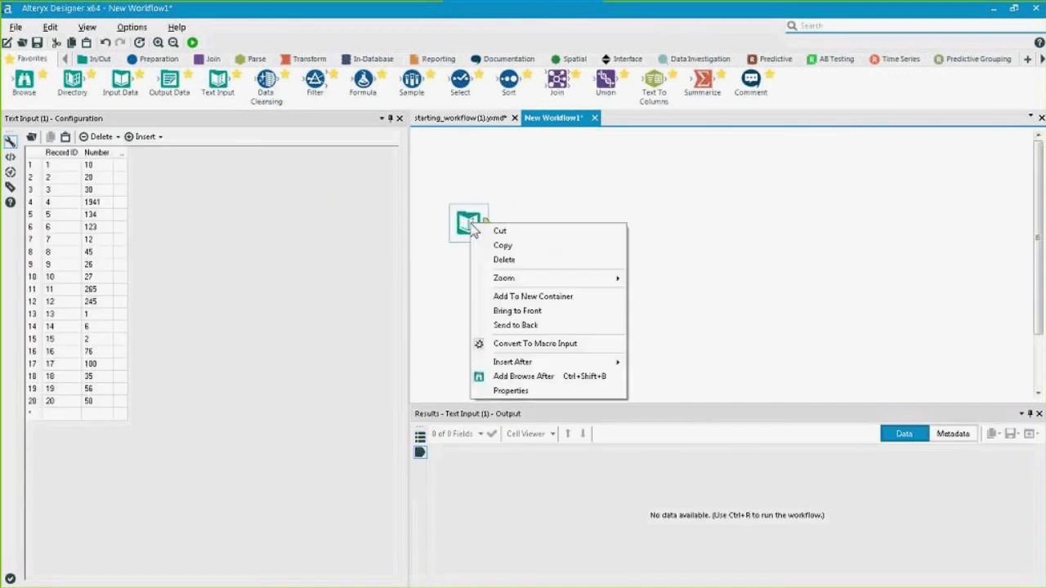
{"action": "left_click", "coordinate": [535, 343]}
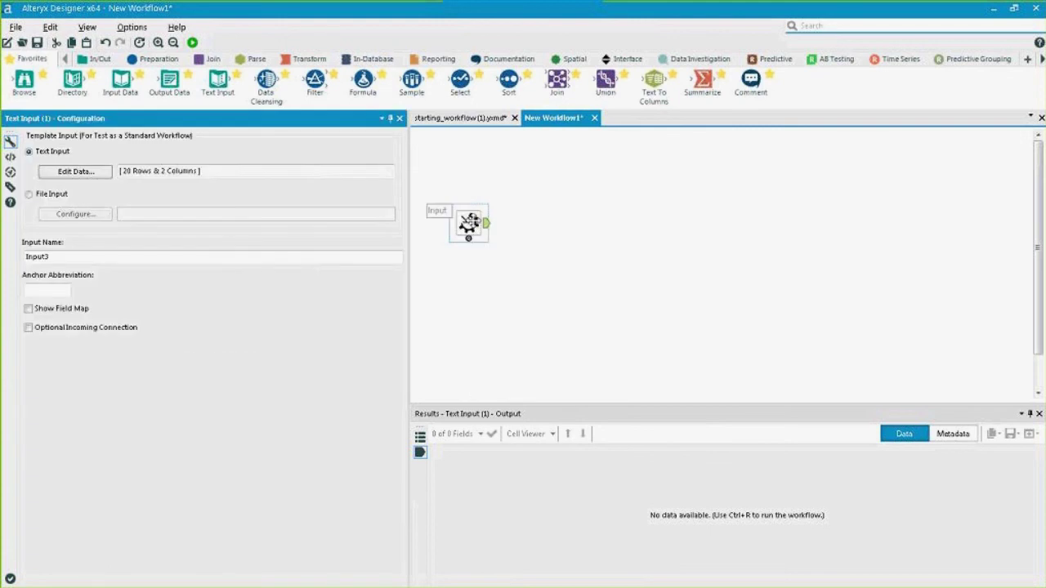
{"action": "left_click_drag", "start_coordinate": [553, 221], "coordinate": [491, 238]}
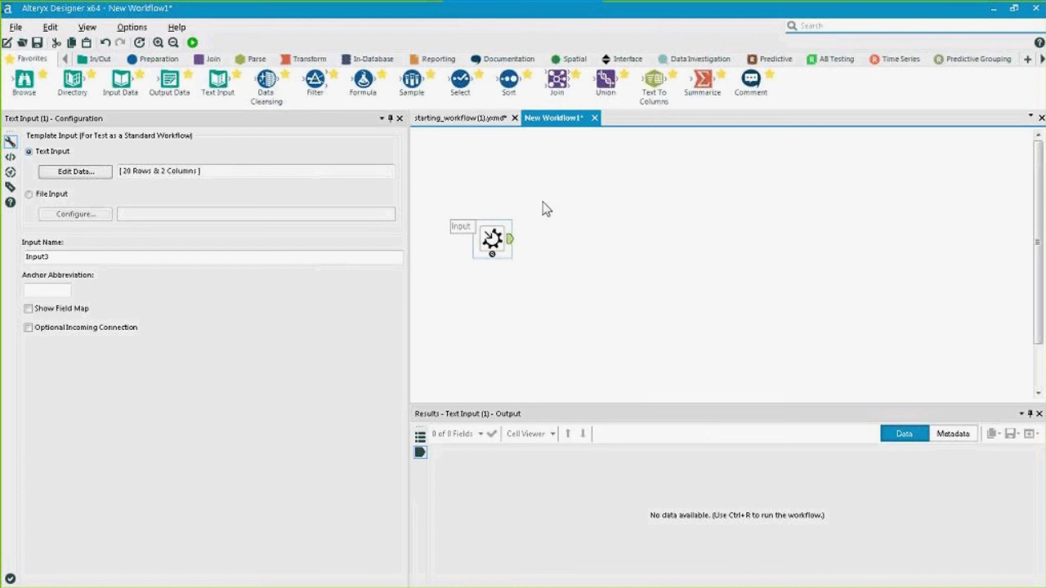
{"action": "key", "text": "ctrl+r"}
Compare the workflow type settings of New Workflow1 and starting_workflow, and review the available macro types without changing the selection
{"action": "left_click", "coordinate": [584, 216]}
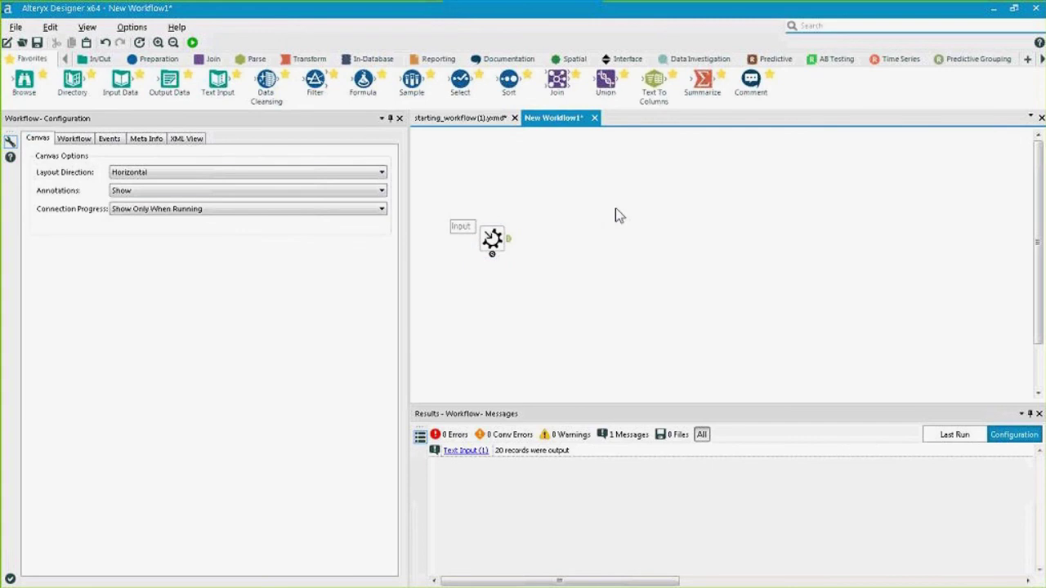
{"action": "left_click", "coordinate": [74, 143]}
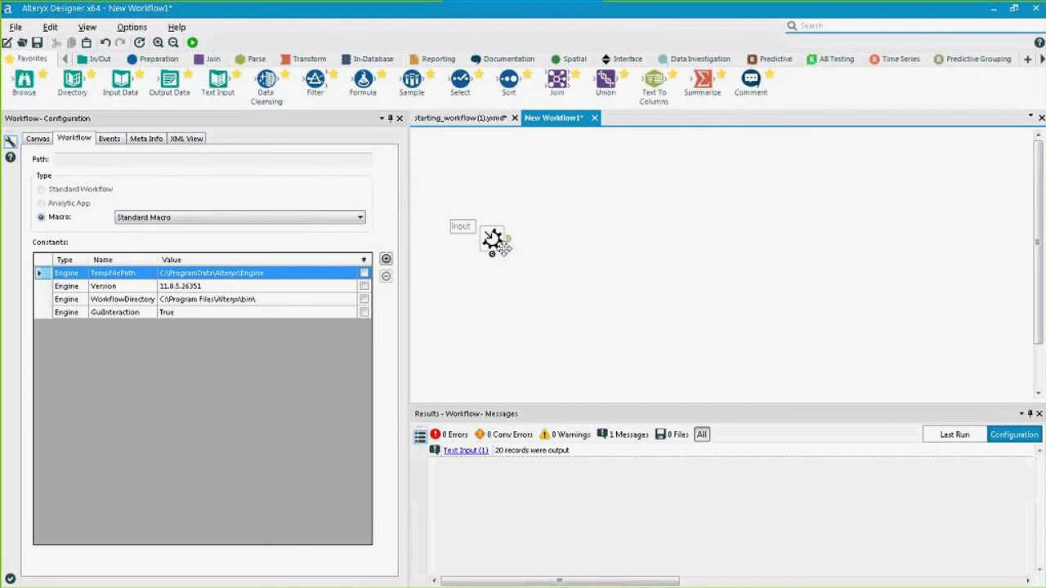
{"action": "left_click", "coordinate": [456, 119]}
{"action": "left_click", "coordinate": [629, 229]}
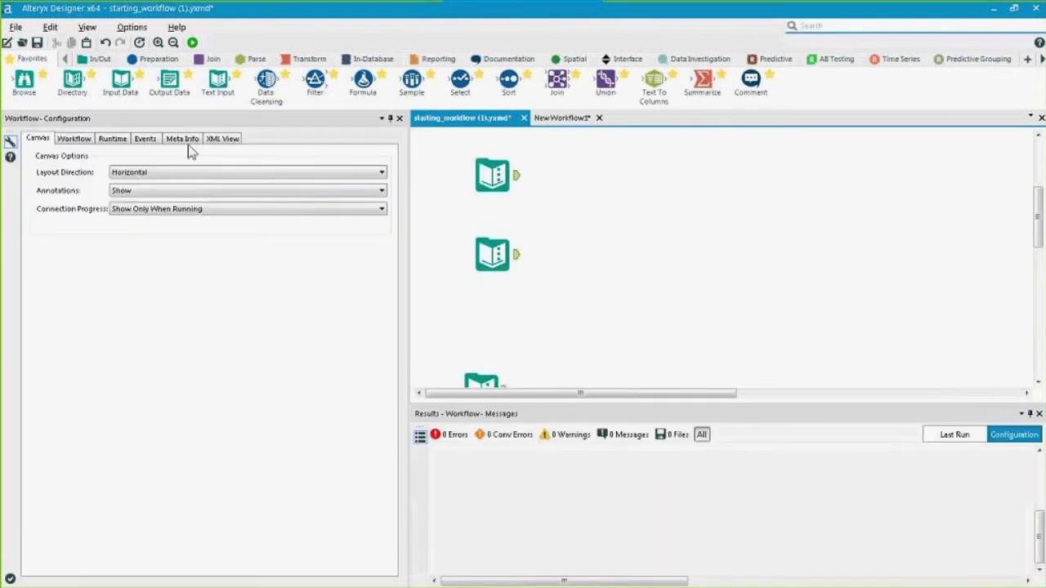
{"action": "left_click", "coordinate": [74, 138]}
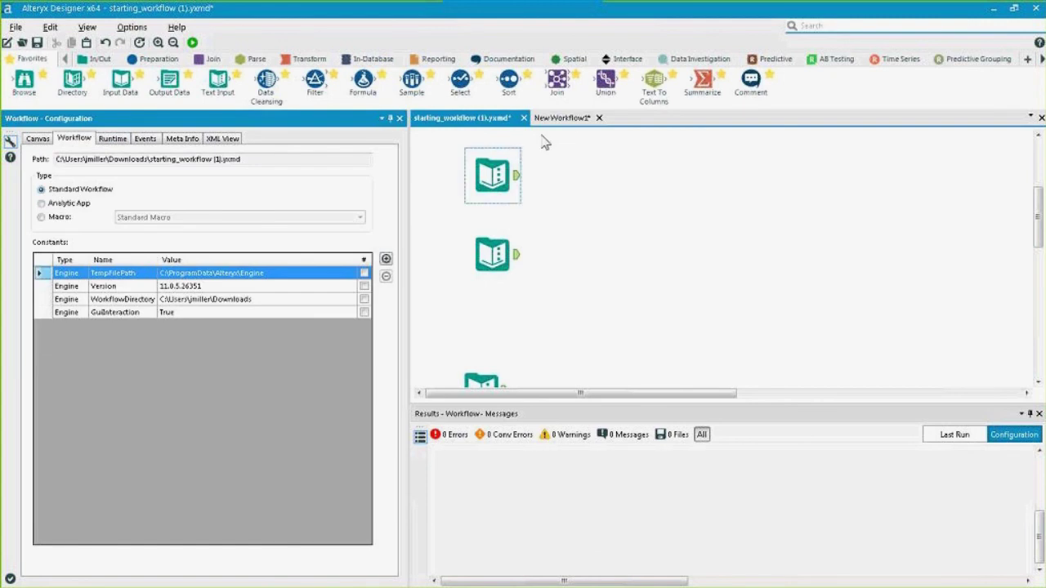
{"action": "left_click", "coordinate": [563, 117]}
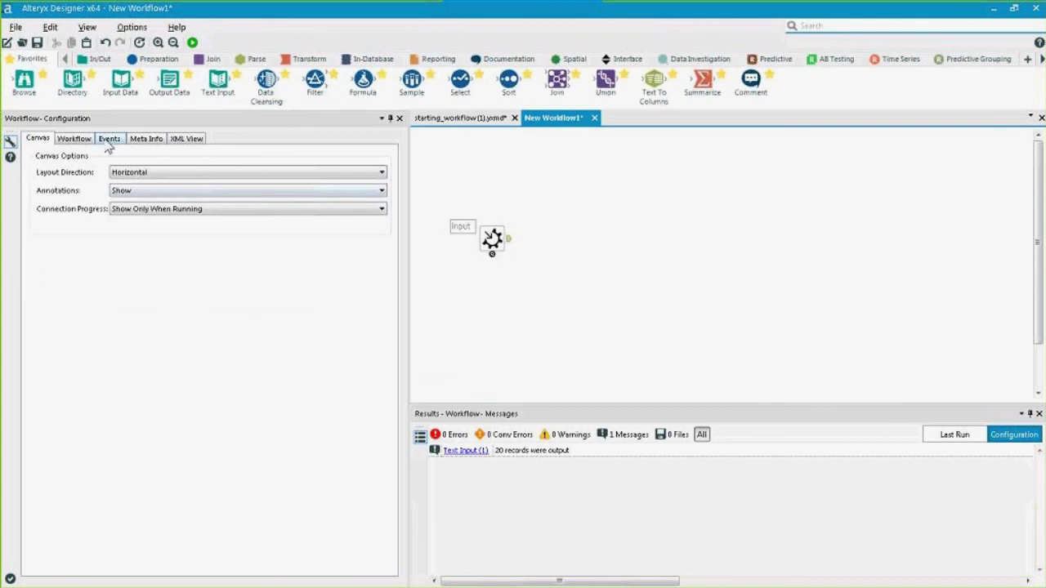
{"action": "left_click", "coordinate": [74, 138]}
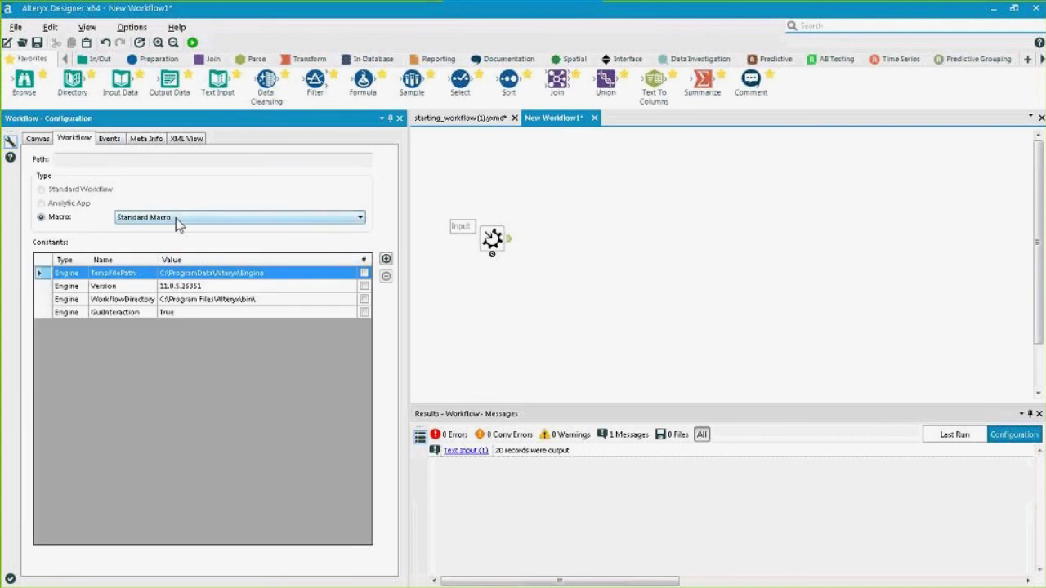
{"action": "left_click", "coordinate": [297, 219]}
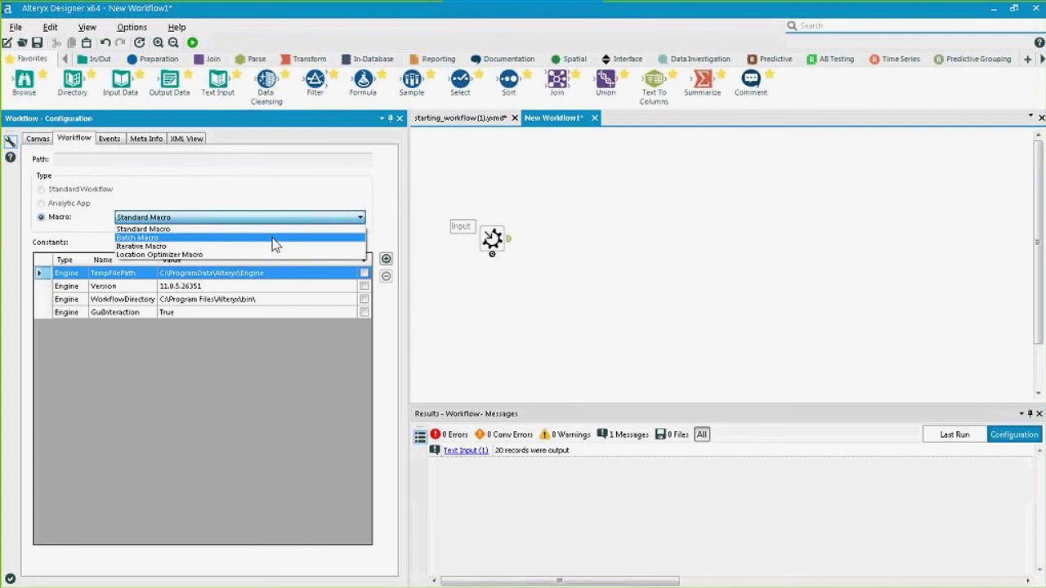
{"action": "left_click", "coordinate": [610, 276]}
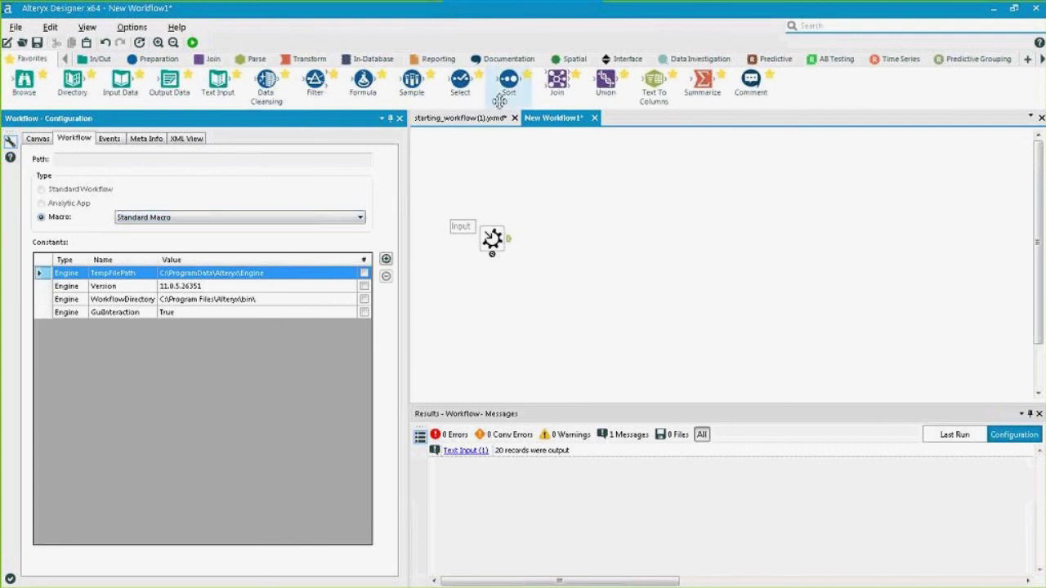
Test how a Control Parameter placed above the Macro Input affects the workflow's macro type, and delete it again
{"action": "left_click", "coordinate": [626, 59]}
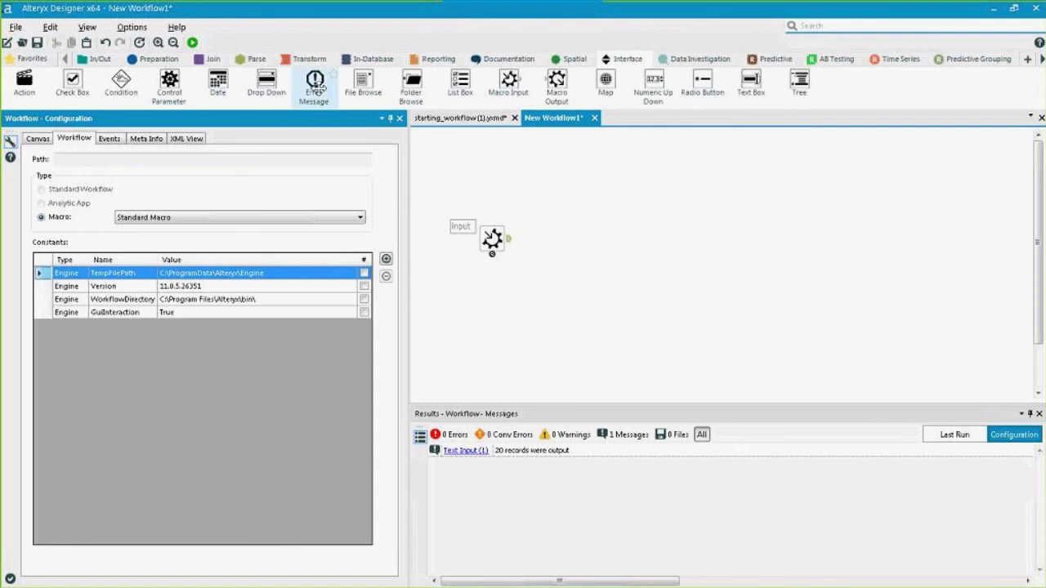
{"action": "left_click_drag", "start_coordinate": [178, 82], "coordinate": [545, 162]}
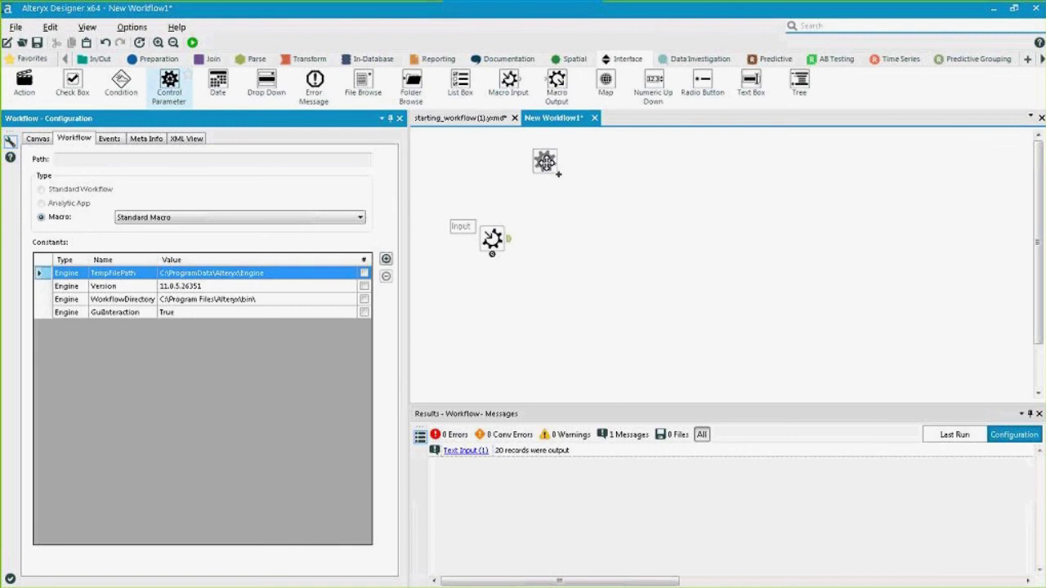
{"action": "left_click_drag", "start_coordinate": [546, 162], "coordinate": [545, 162]}
{"action": "left_click", "coordinate": [620, 219]}
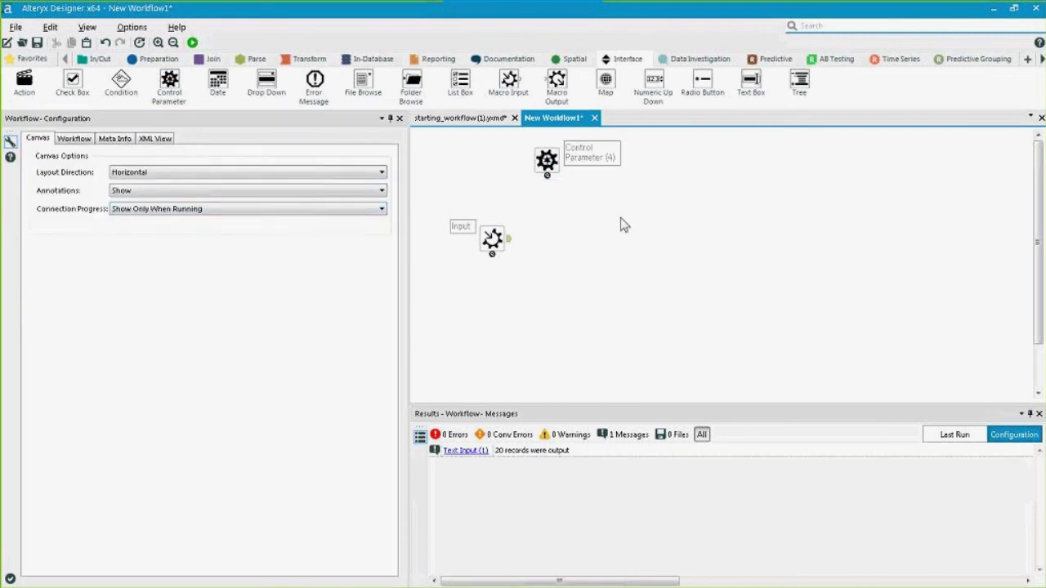
{"action": "left_click", "coordinate": [74, 138]}
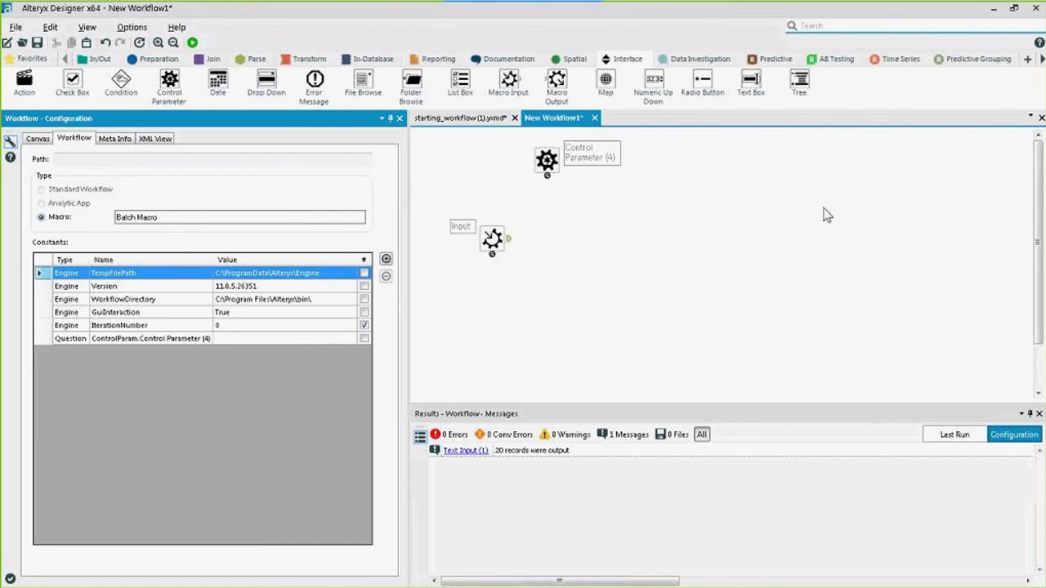
{"action": "left_click_drag", "start_coordinate": [603, 201], "coordinate": [522, 150]}
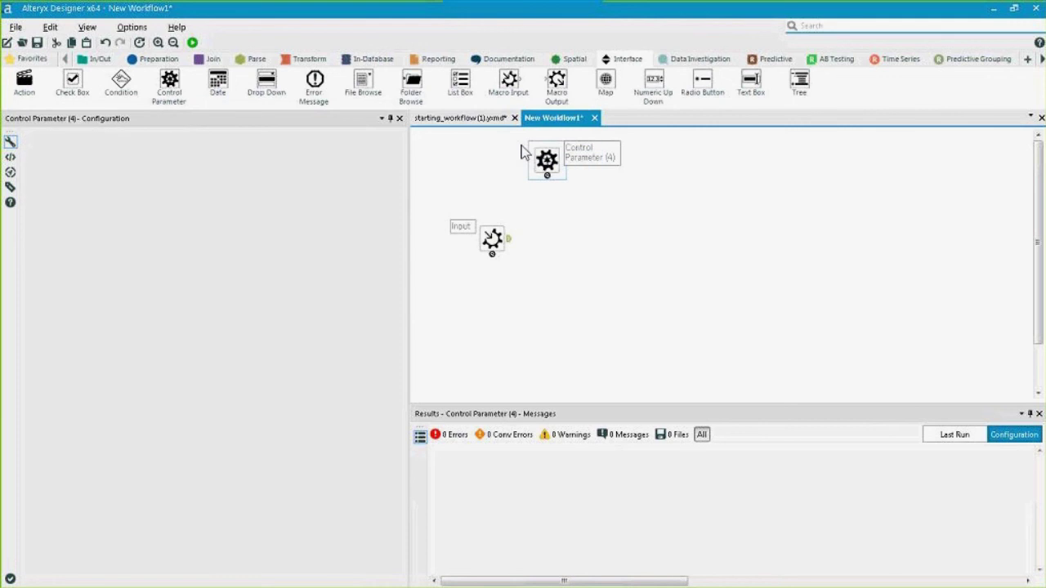
{"action": "key", "text": "Delete"}
Inspect the Macro Input's output data, focusing on the values in the Number column
{"action": "left_click", "coordinate": [495, 237]}
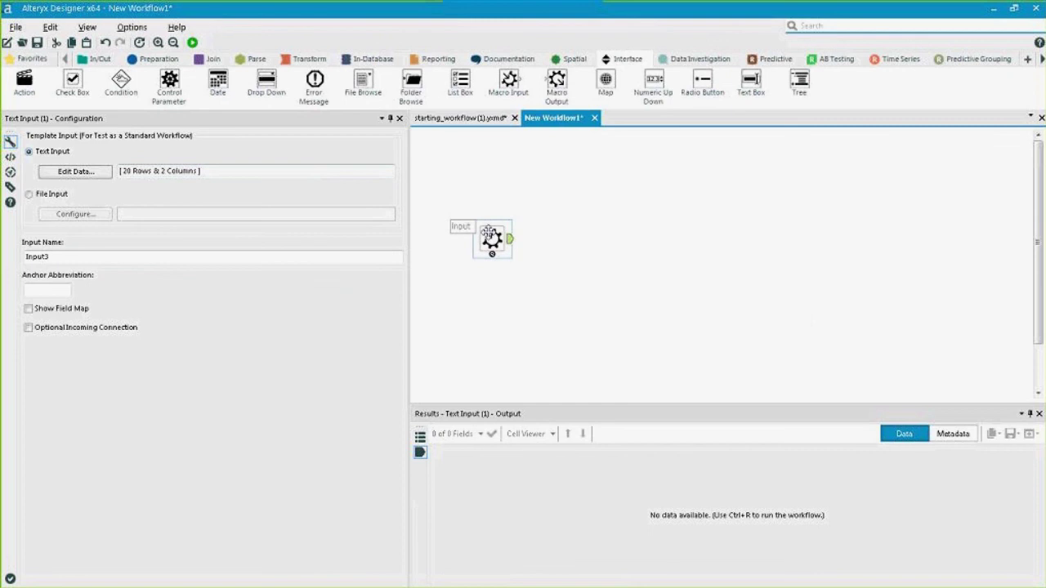
{"action": "left_click", "coordinate": [549, 278]}
{"action": "left_click", "coordinate": [491, 240]}
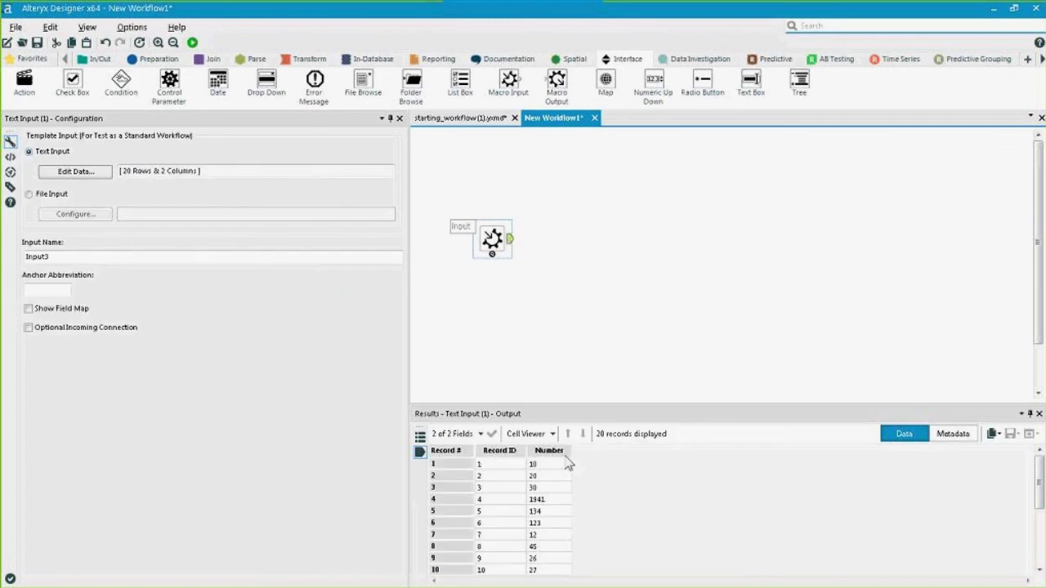
{"action": "left_click_drag", "start_coordinate": [551, 464], "coordinate": [568, 554]}
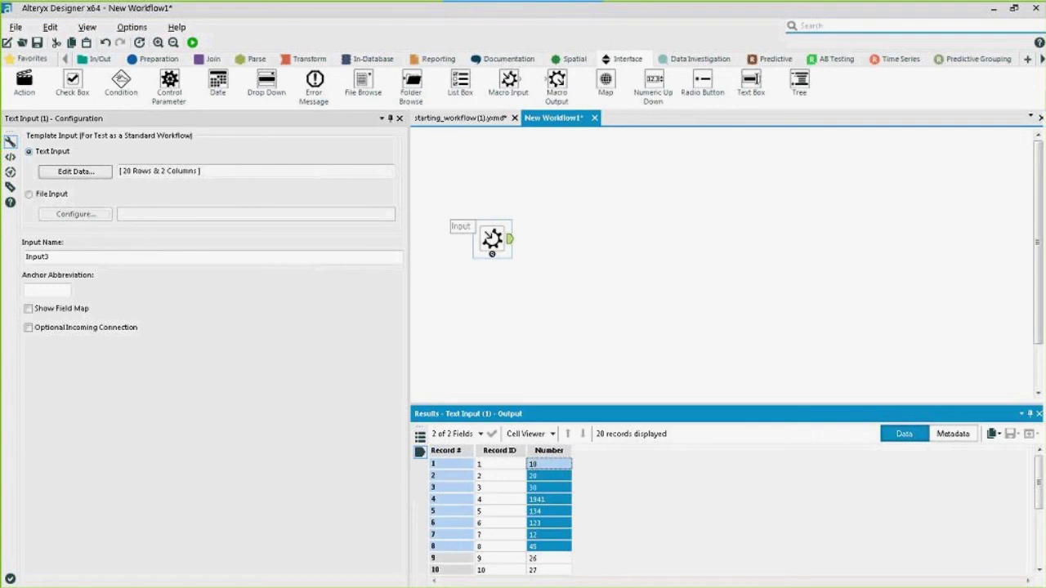
Add a Formula tool connected to the Macro Input's output, leaving some space between the two tools
{"action": "left_click", "coordinate": [160, 58]}
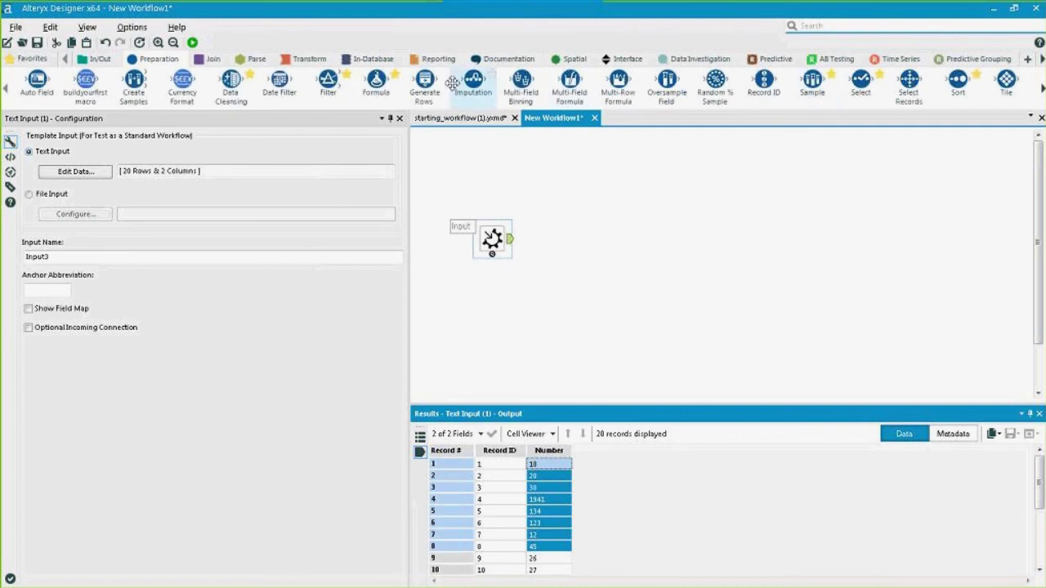
{"action": "left_click_drag", "start_coordinate": [376, 81], "coordinate": [556, 239]}
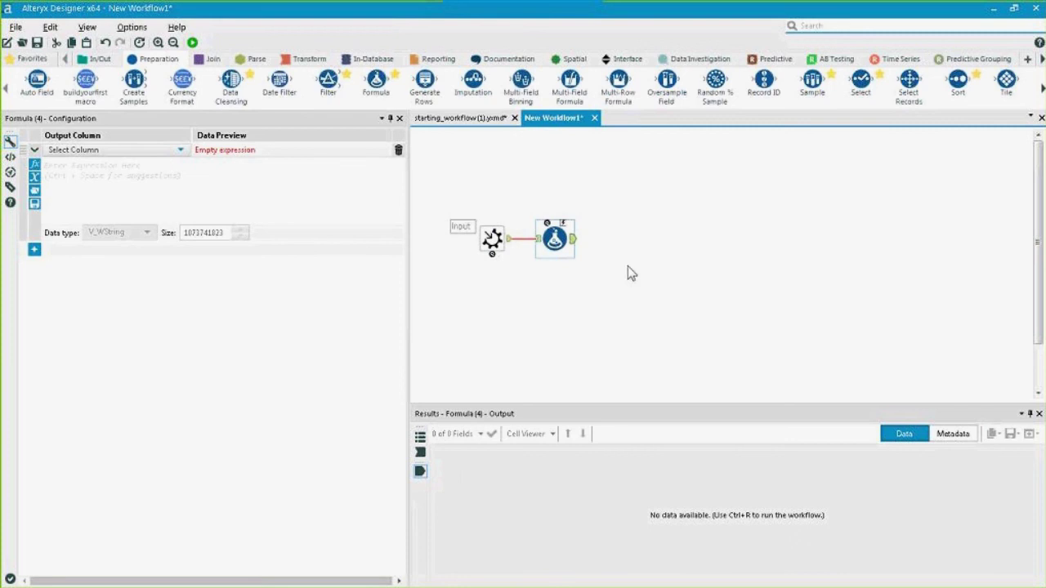
{"action": "left_click_drag", "start_coordinate": [559, 241], "coordinate": [590, 242]}
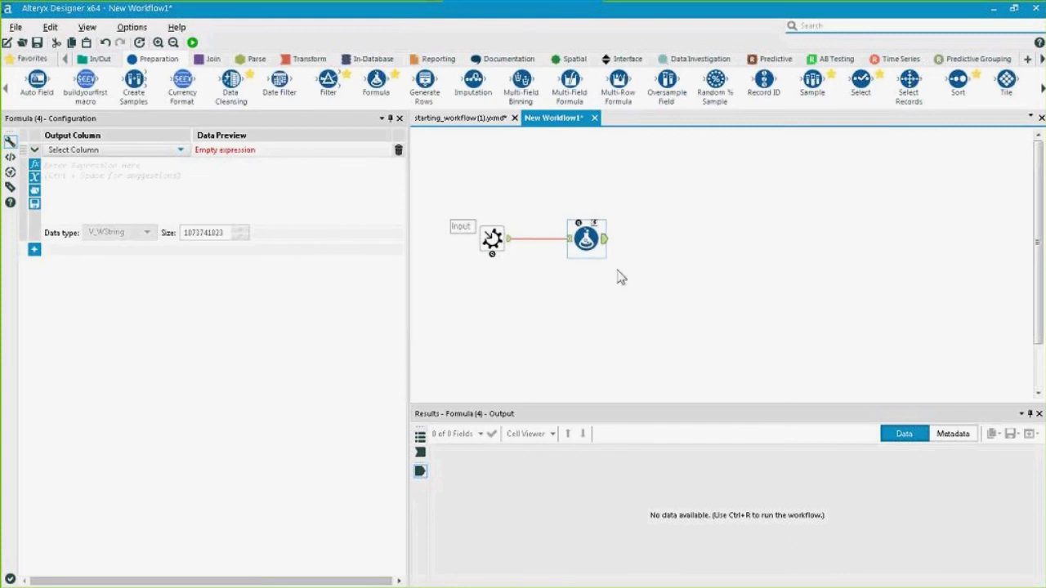
Create a new output column Product in the Formula tool with the expression [Number]*10
{"action": "left_click", "coordinate": [153, 158]}
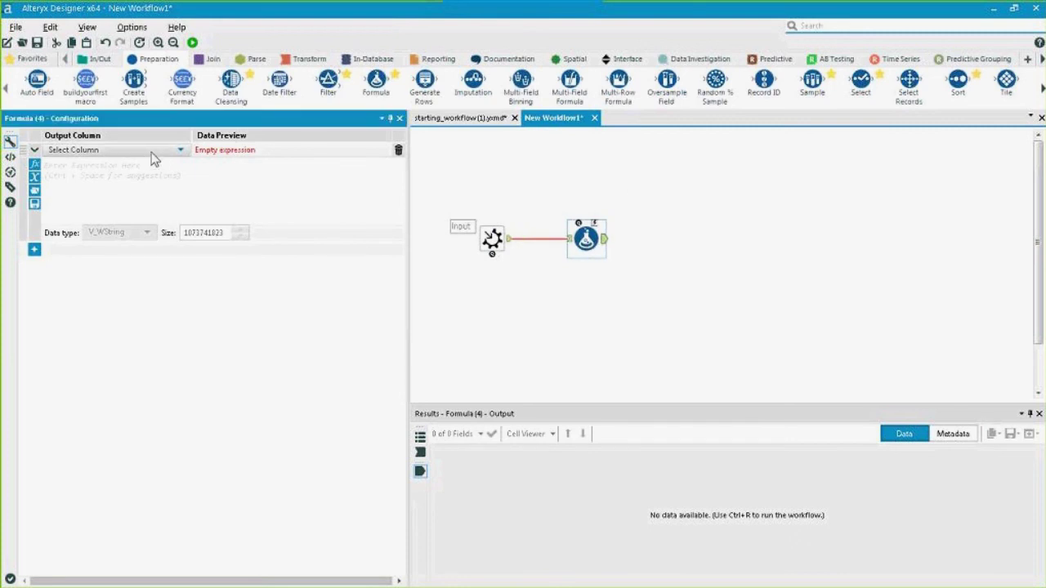
{"action": "left_click", "coordinate": [153, 158]}
{"action": "left_click", "coordinate": [104, 164]}
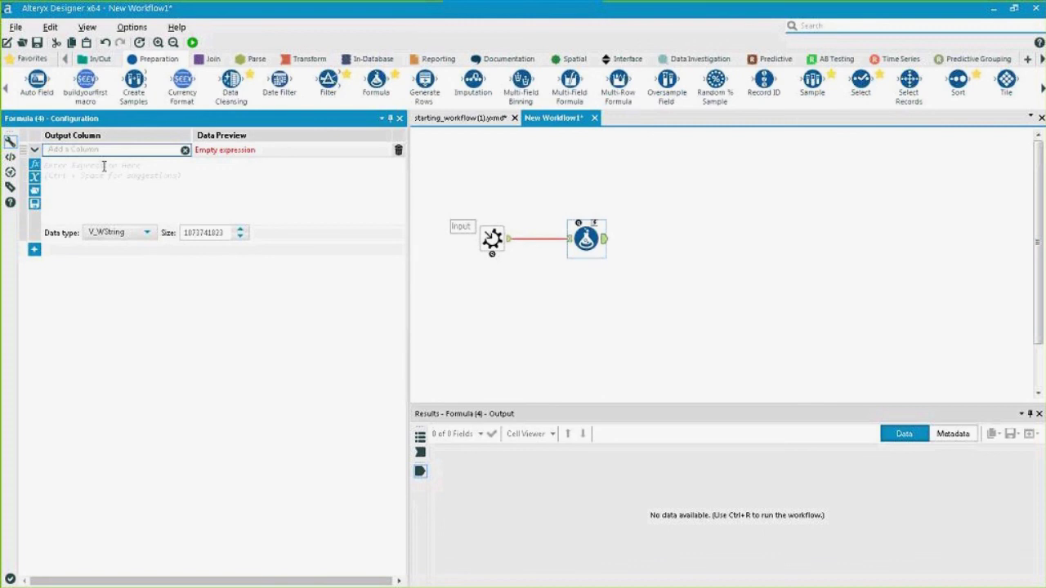
{"action": "type", "text": "Product"}
{"action": "left_click", "coordinate": [104, 166]}
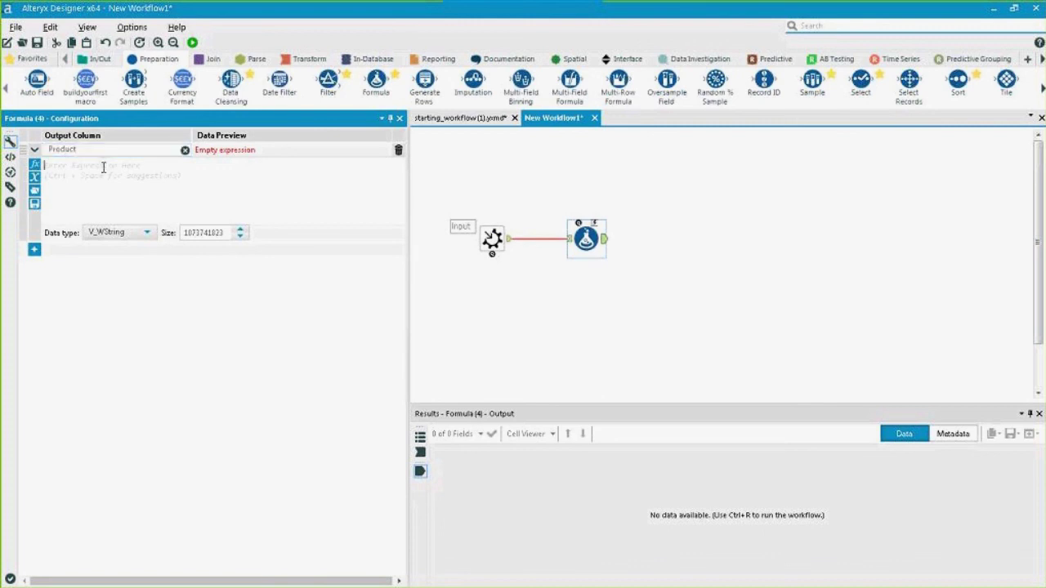
{"action": "type", "text": "["}
{"action": "key", "text": "Return"}
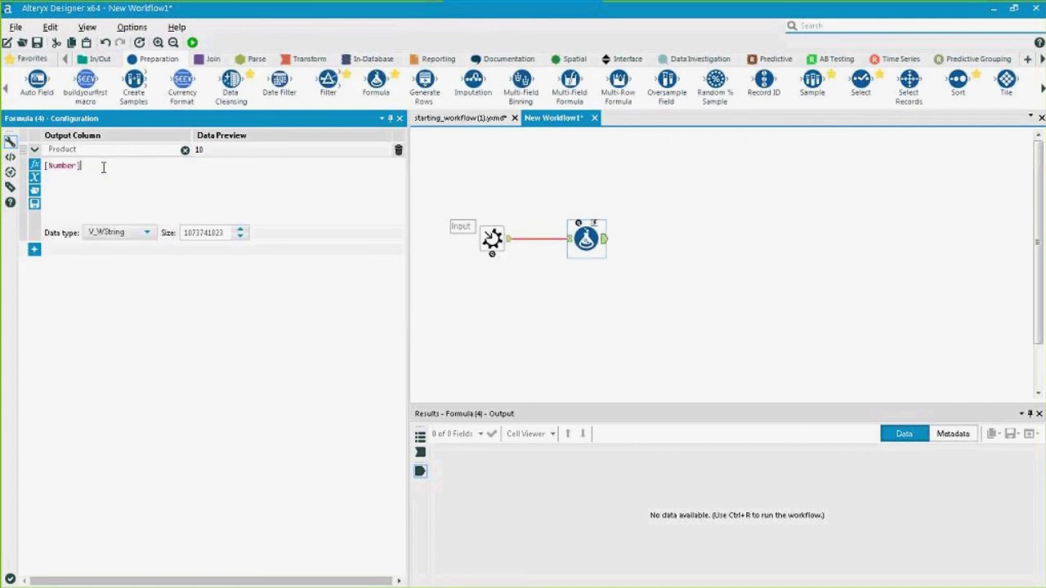
{"action": "type", "text": "*10"}
{"action": "type", "text": "["}
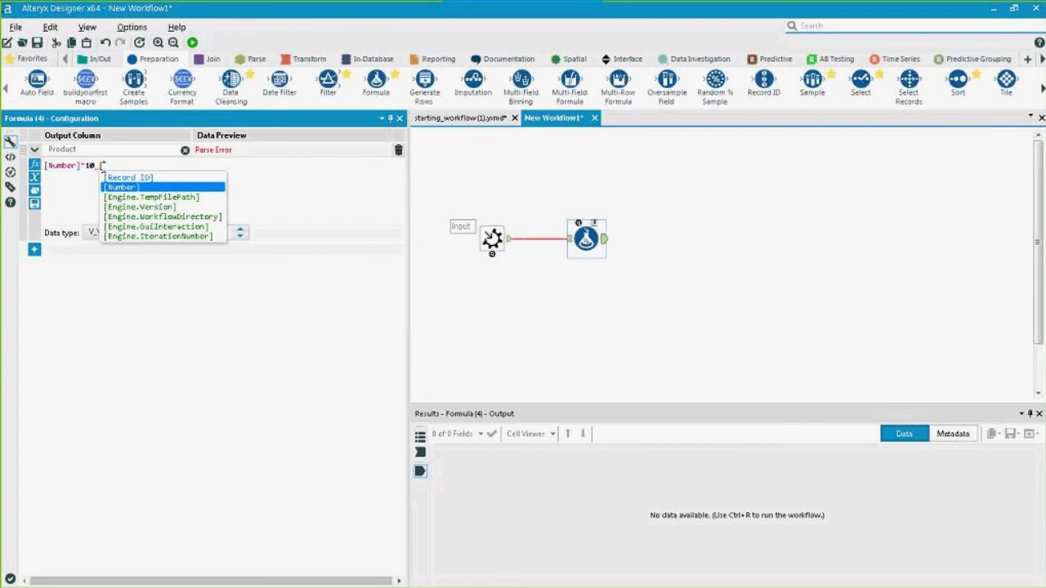
{"action": "key", "text": "Down"}
{"action": "key", "text": "Up"}
{"action": "key", "text": "Down"}
{"action": "key", "text": "Down"}
{"action": "key", "text": "Up"}
{"action": "key", "text": "Up"}
{"action": "key", "text": "BackSpace"}
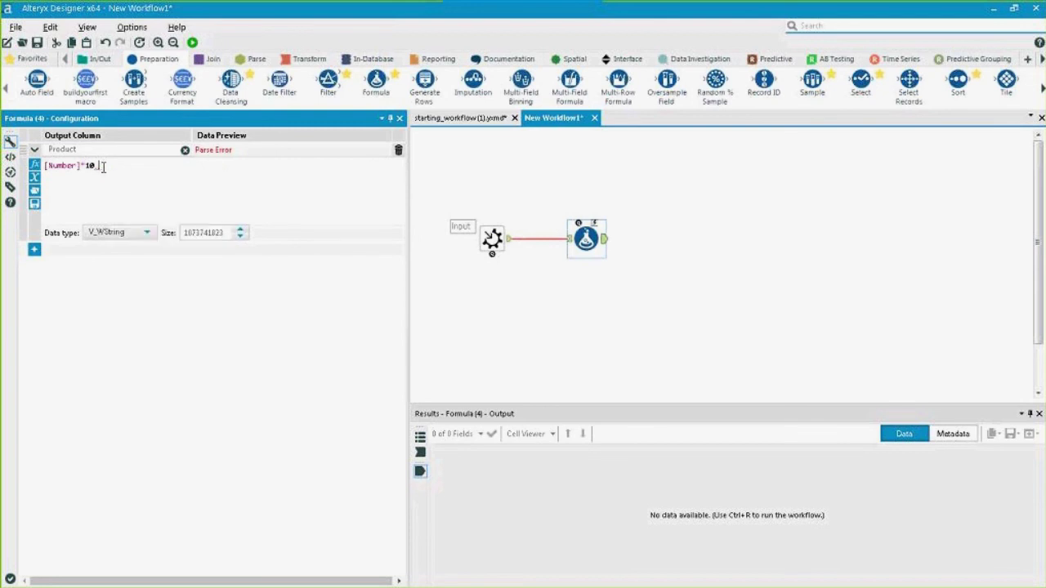
{"action": "type", "text": "re"}
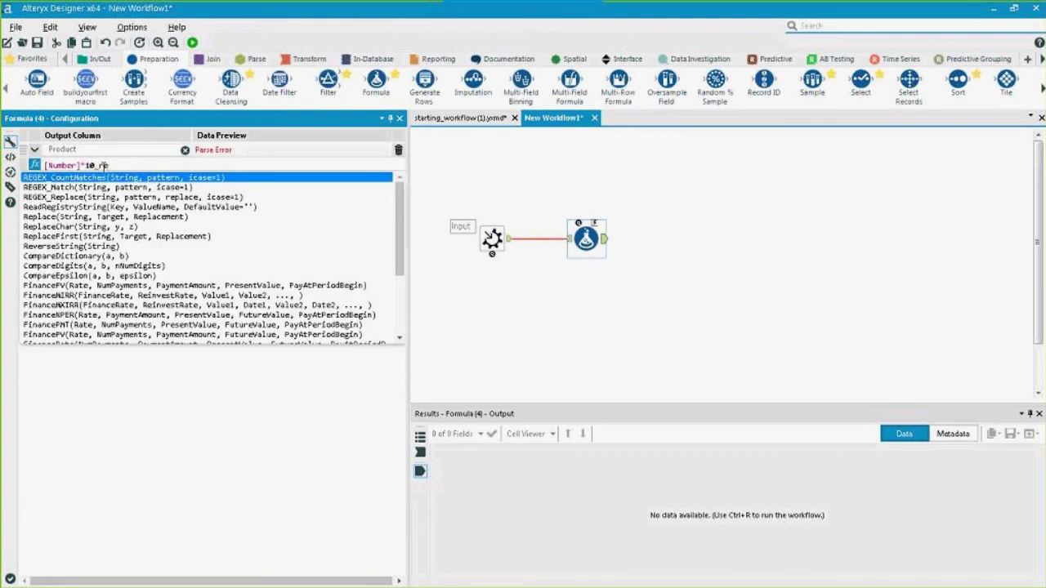
{"action": "type", "text": "c"}
{"action": "key", "text": "BackSpace"}
{"action": "key", "text": "BackSpace"}
{"action": "key", "text": "BackSpace"}
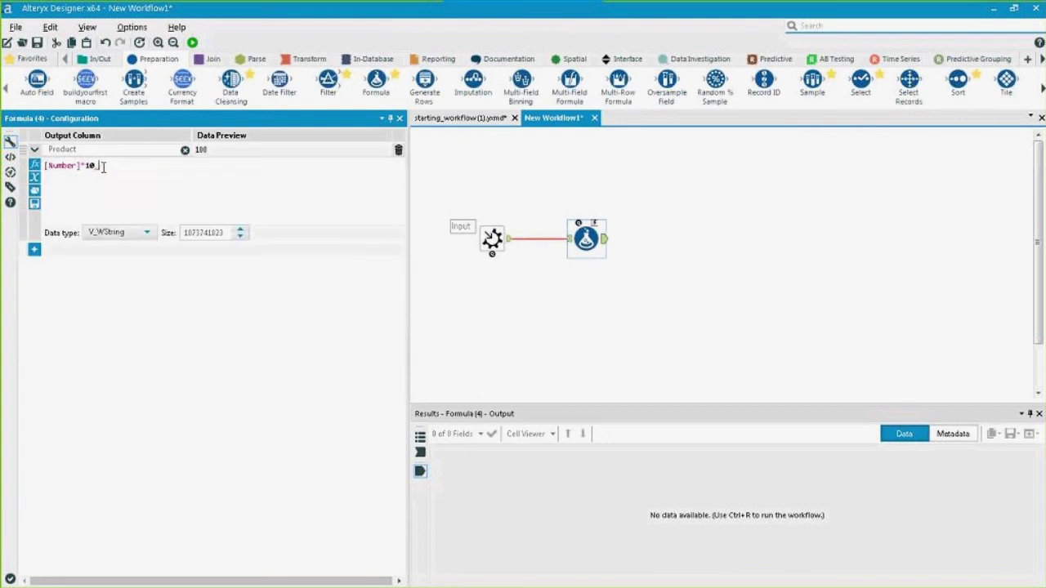
{"action": "type", "text": "rec"}
{"action": "key", "text": "BackSpace"}
{"action": "key", "text": "BackSpace"}
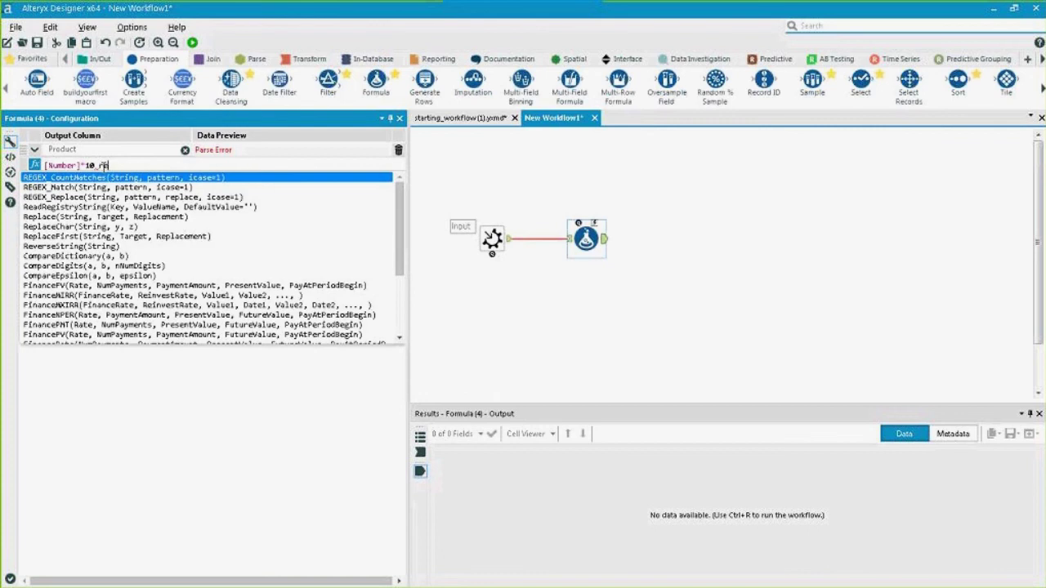
{"action": "key", "text": "Down"}
{"action": "key", "text": "Down"}
{"action": "key", "text": "Up"}
{"action": "key", "text": "Escape"}
{"action": "key", "text": "BackSpace"}
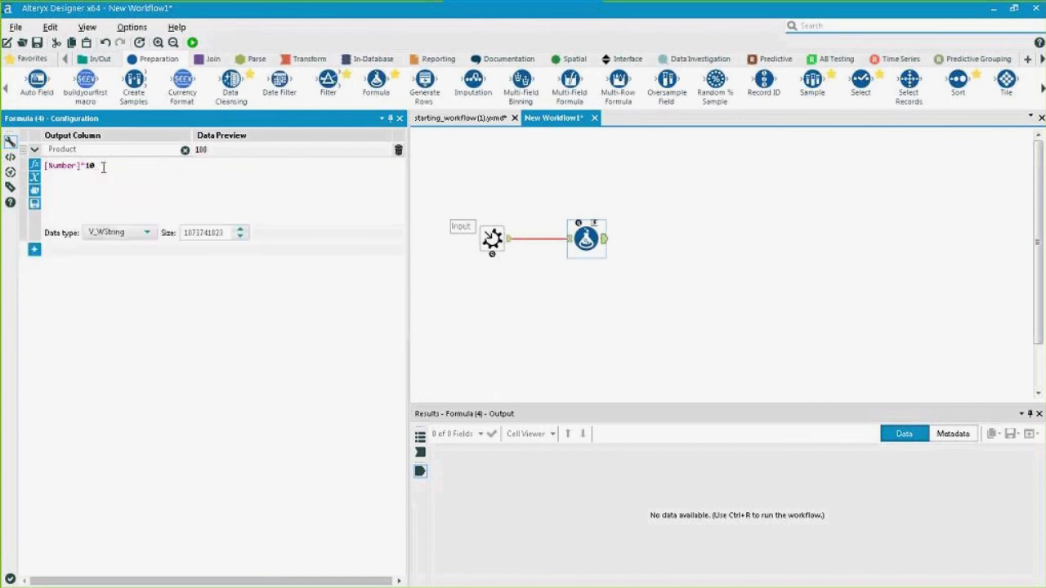
{"action": "type", "text": "["}
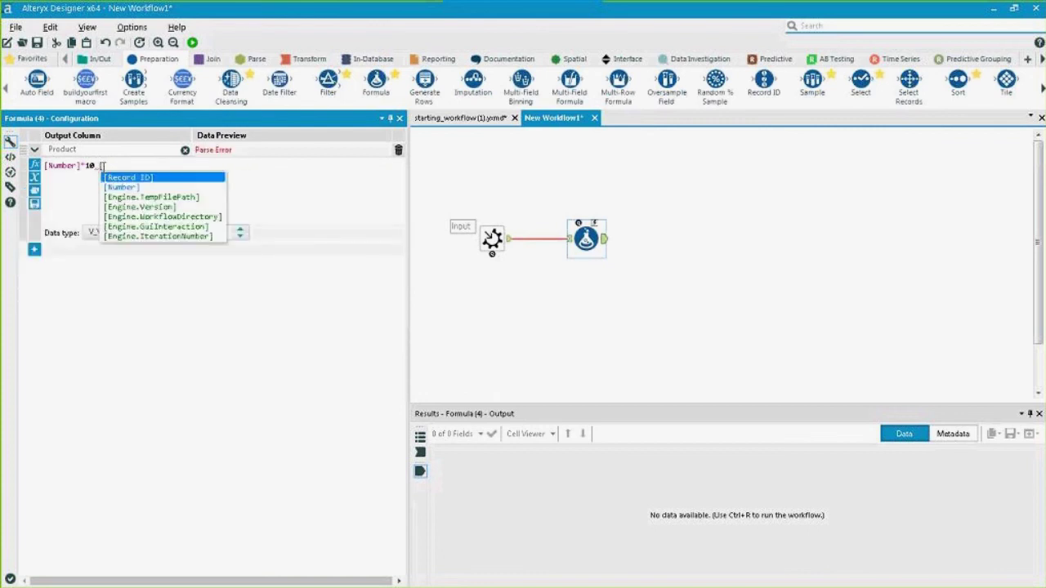
{"action": "key", "text": "BackSpace"}
{"action": "key", "text": "BackSpace"}
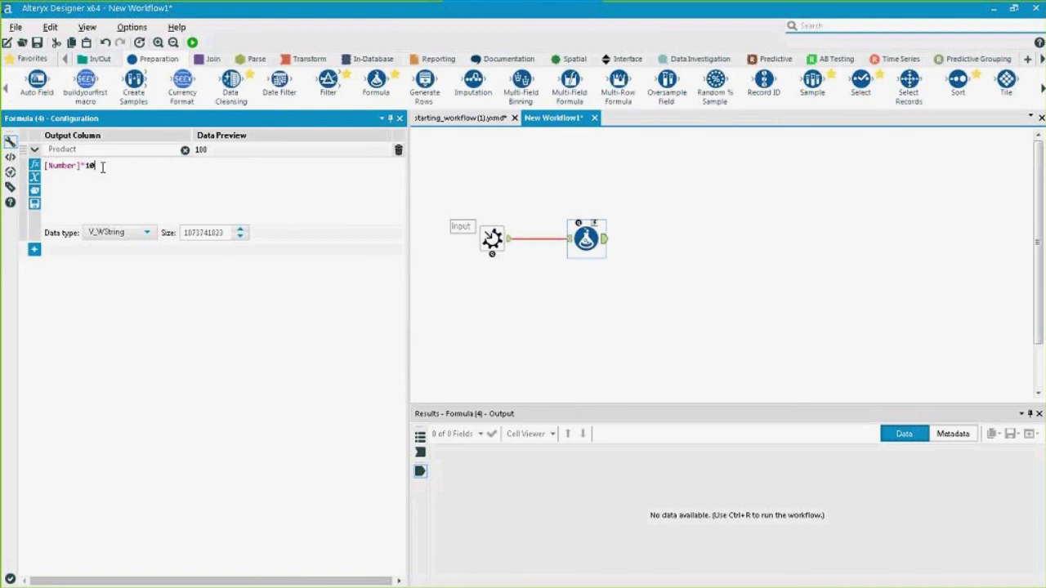
Run the workflow and compare the Number and Product columns in the Formula tool's output
{"action": "left_click_drag", "start_coordinate": [96, 166], "coordinate": [45, 166]}
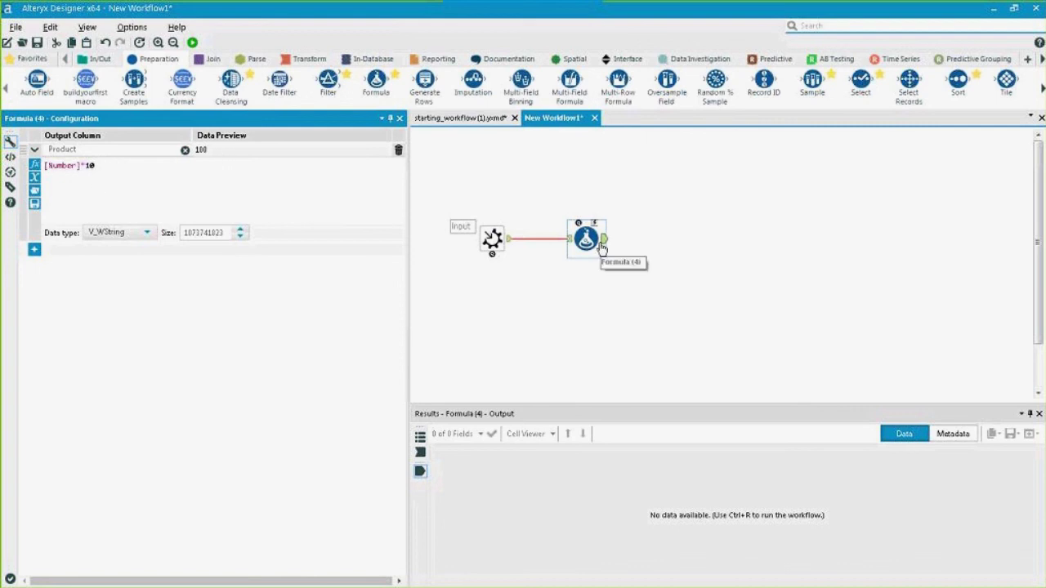
{"action": "left_click", "coordinate": [585, 238]}
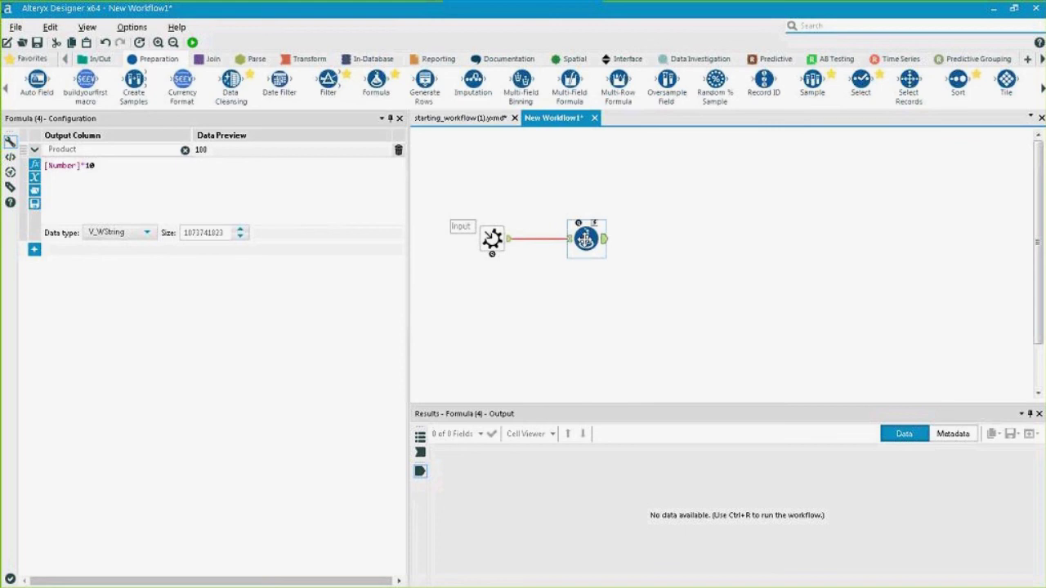
{"action": "left_click", "coordinate": [192, 42]}
{"action": "left_click", "coordinate": [585, 238]}
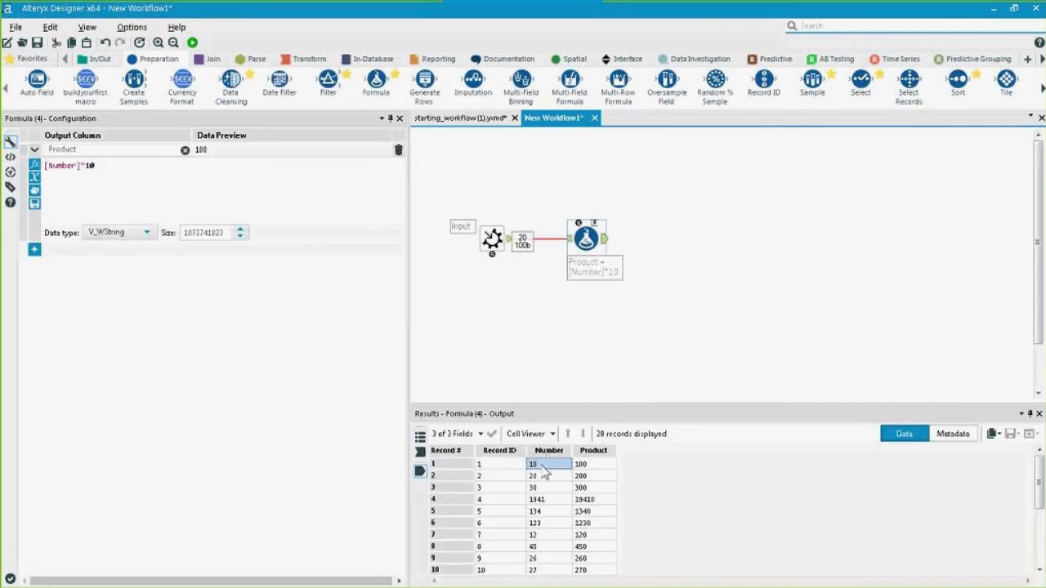
{"action": "left_click", "coordinate": [548, 450]}
{"action": "left_click_drag", "start_coordinate": [584, 481], "coordinate": [602, 522]}
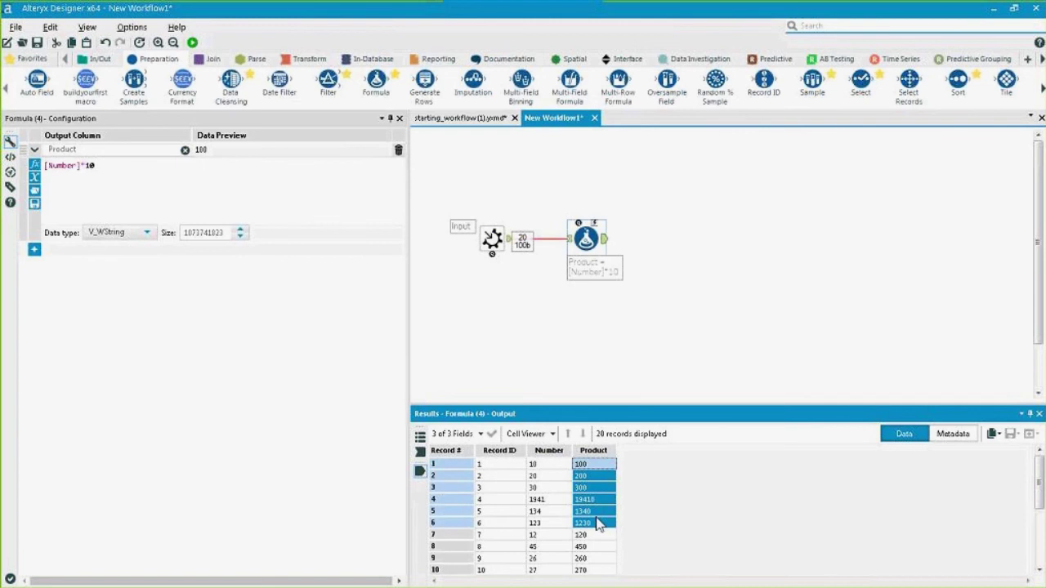
Shift the Formula tool closer to the Macro Input and connect a Macro Output after it, finding the tool by searching for "macro"
{"action": "left_click_drag", "start_coordinate": [582, 242], "coordinate": [567, 242]}
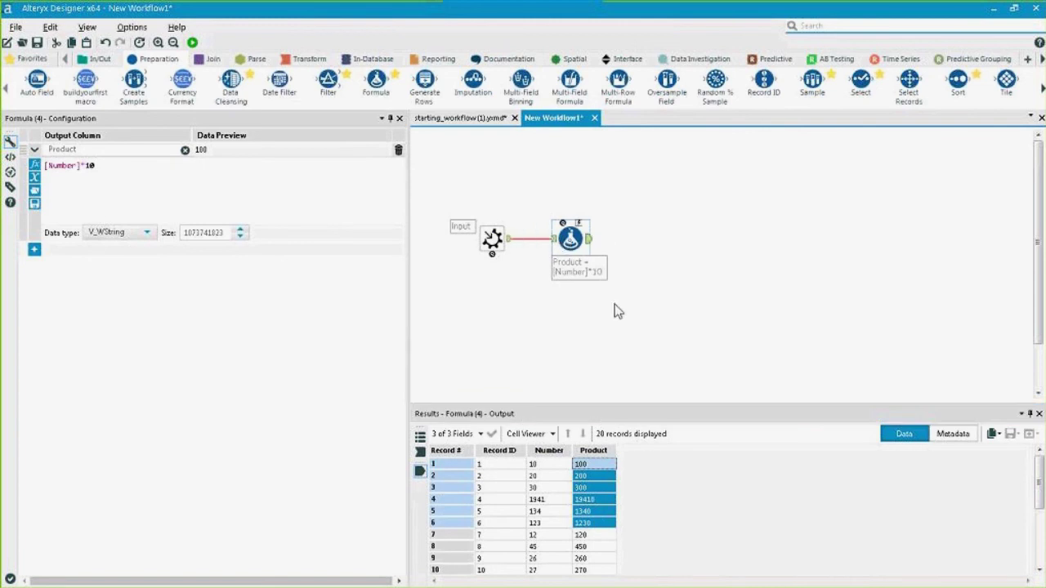
{"action": "left_click", "coordinate": [855, 27]}
{"action": "type", "text": "macro"}
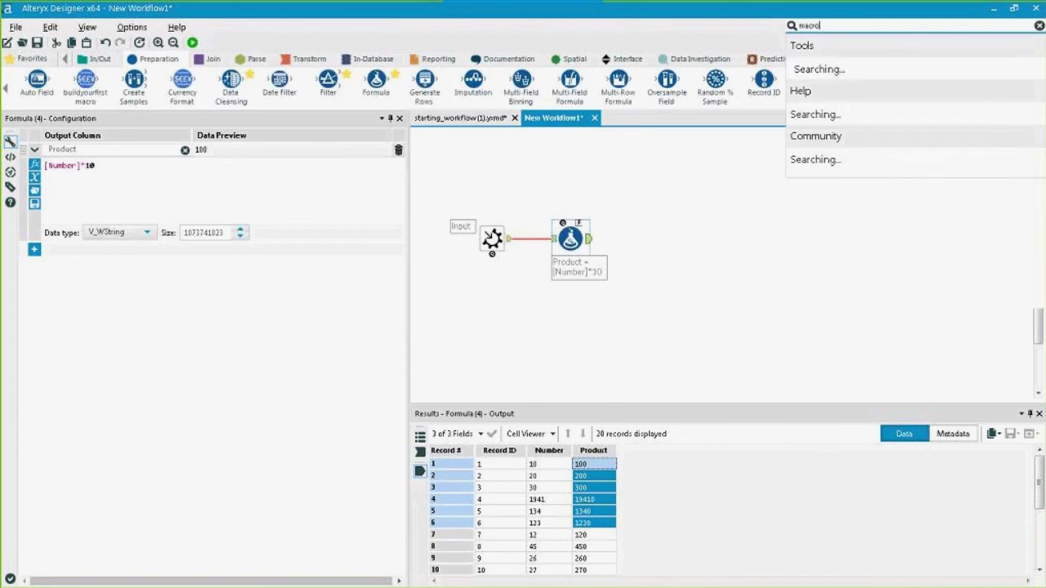
{"action": "left_click_drag", "start_coordinate": [846, 136], "coordinate": [666, 243]}
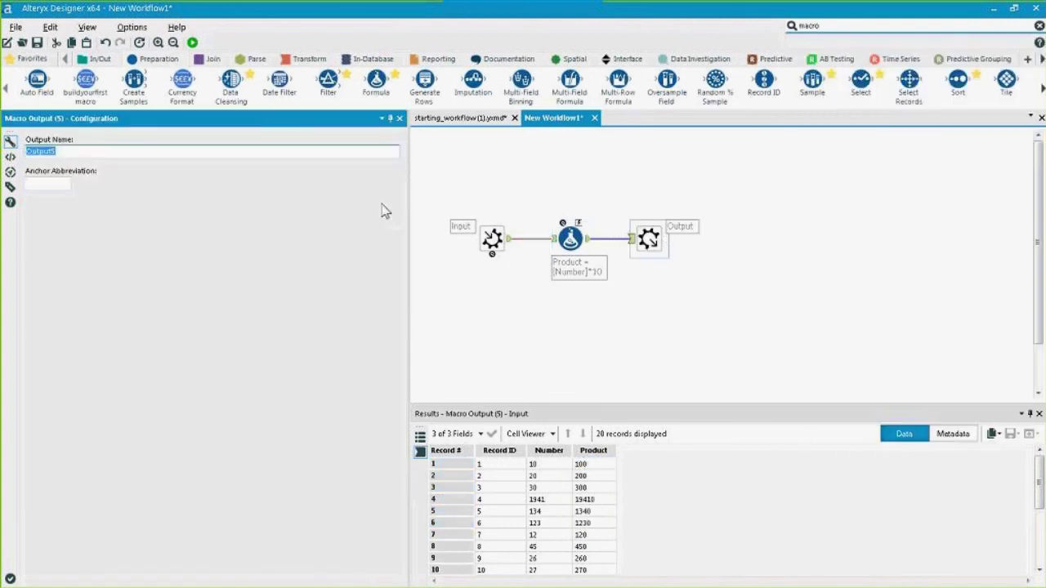
Name the Macro Output "Output"
{"action": "type", "text": "Outout"}
{"action": "key", "text": "BackSpace"}
{"action": "key", "text": "BackSpace"}
{"action": "key", "text": "BackSpace"}
{"action": "type", "text": "put"}
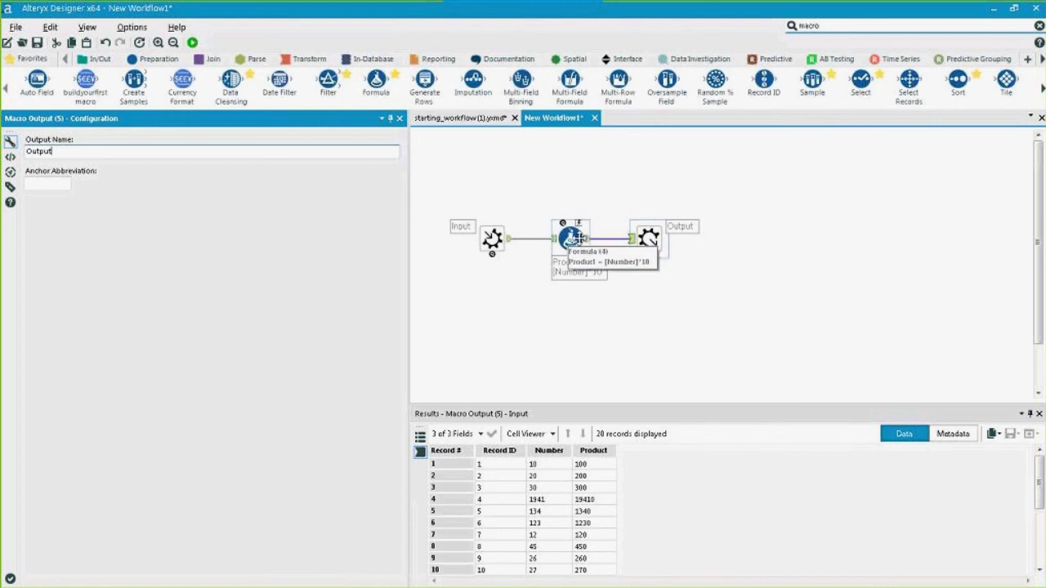
Set the anchor abbreviation to I for the Macro Input and O for the Macro Output
{"action": "left_click", "coordinate": [490, 239]}
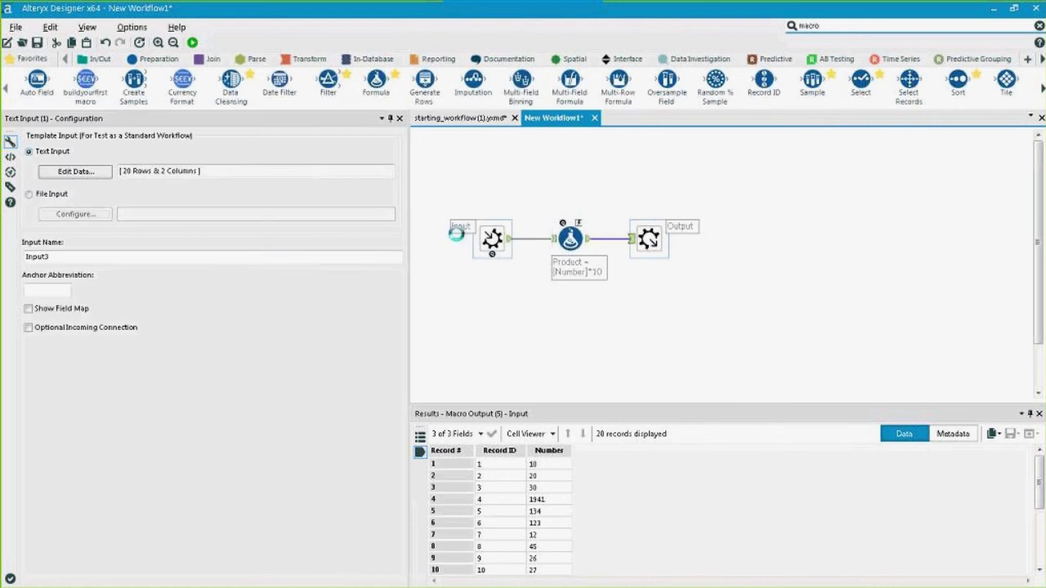
{"action": "left_click", "coordinate": [64, 290]}
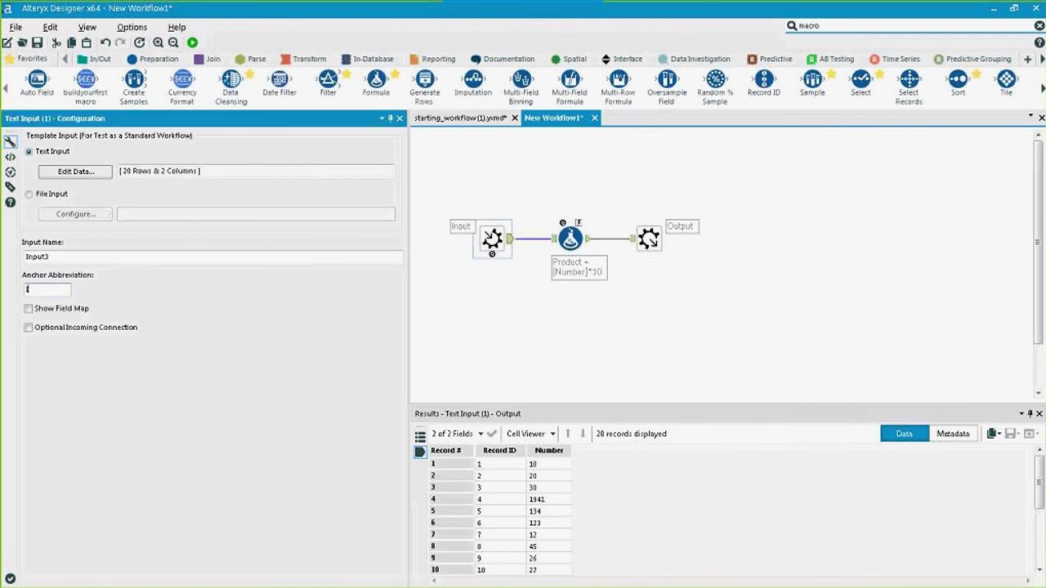
{"action": "left_click", "coordinate": [648, 239]}
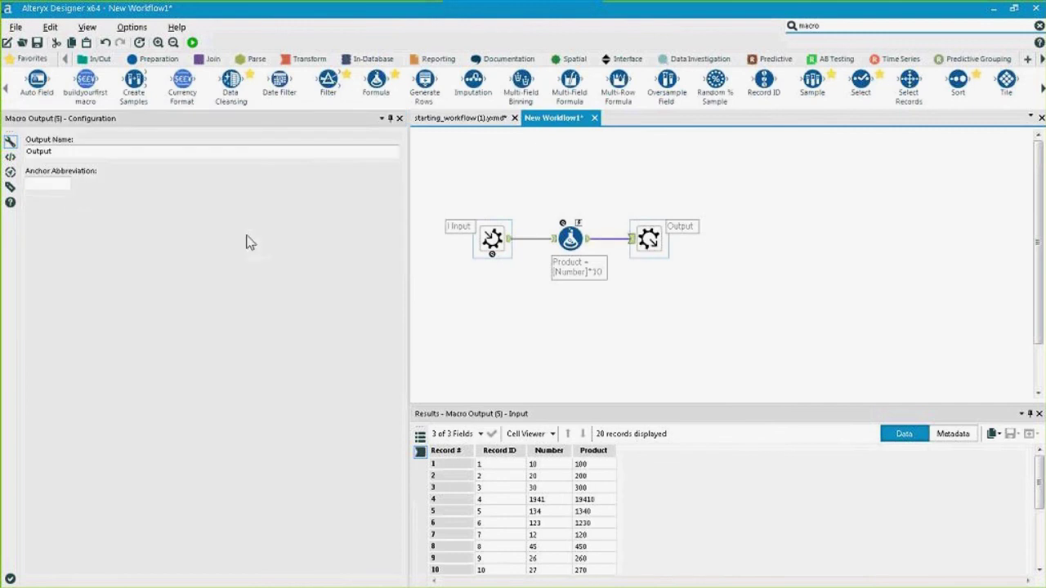
{"action": "left_click", "coordinate": [51, 185]}
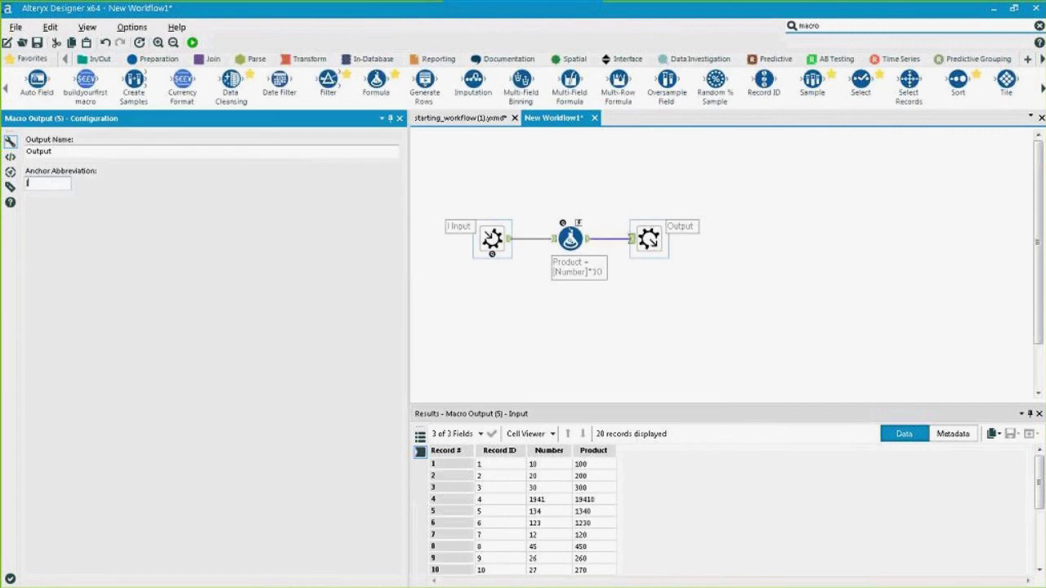
{"action": "type", "text": "O"}
{"action": "key", "text": "BackSpace"}
{"action": "type", "text": "o"}
{"action": "left_click", "coordinate": [769, 347]}
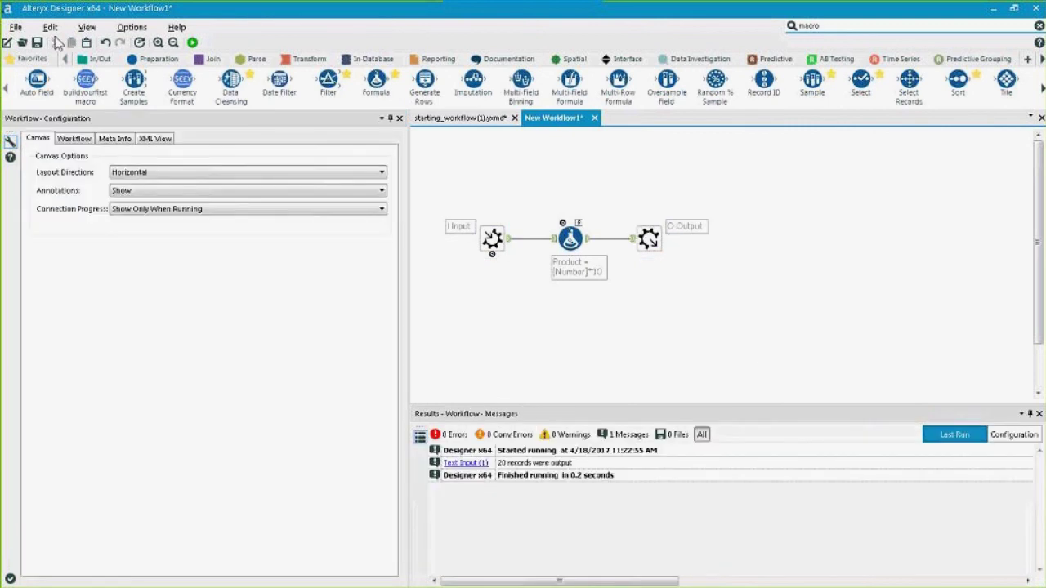
Save the macro to the Desktop as live_training_demo
{"action": "left_click", "coordinate": [16, 27]}
{"action": "mouse_move", "coordinate": [94, 149]}
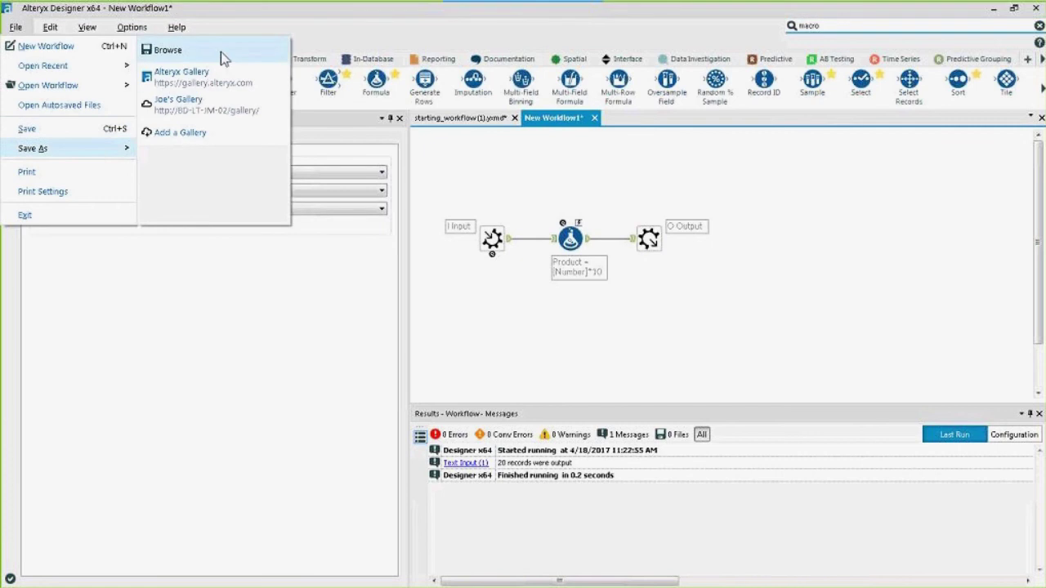
{"action": "left_click", "coordinate": [220, 51]}
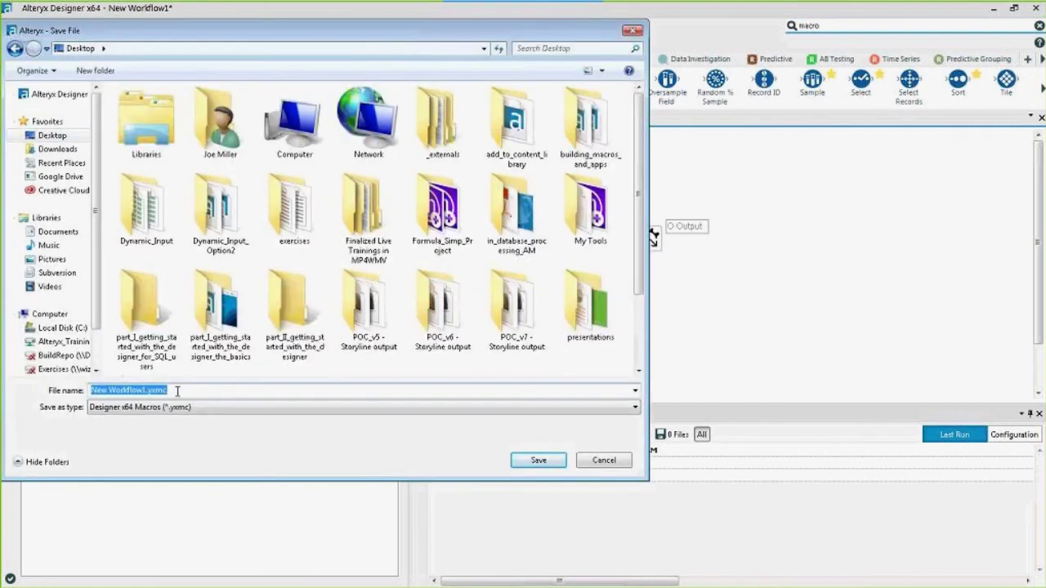
{"action": "type", "text": "live_"}
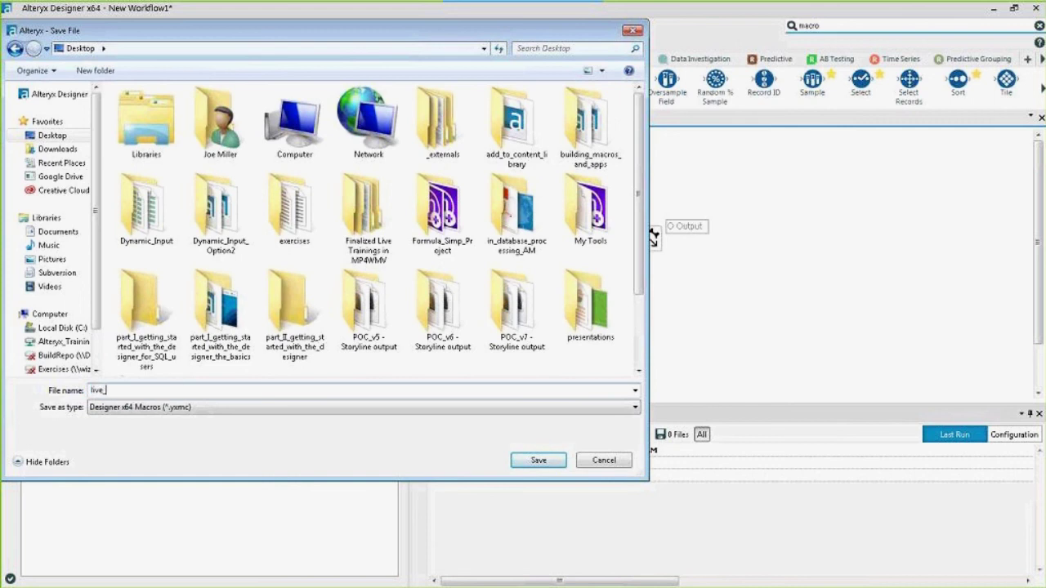
{"action": "type", "text": "TRAINING_DEMO"}
{"action": "key", "text": "BackSpace"}
{"action": "key", "text": "BackSpace"}
{"action": "key", "text": "BackSpace"}
{"action": "key", "text": "BackSpace"}
{"action": "key", "text": "BackSpace"}
{"action": "key", "text": "BackSpace"}
{"action": "key", "text": "BackSpace"}
{"action": "key", "text": "BackSpace"}
{"action": "key", "text": "BackSpace"}
{"action": "key", "text": "BackSpace"}
{"action": "key", "text": "BackSpace"}
{"action": "key", "text": "BackSpace"}
{"action": "key", "text": "BackSpace"}
{"action": "type", "text": "training_demo"}
{"action": "key", "text": "Return"}
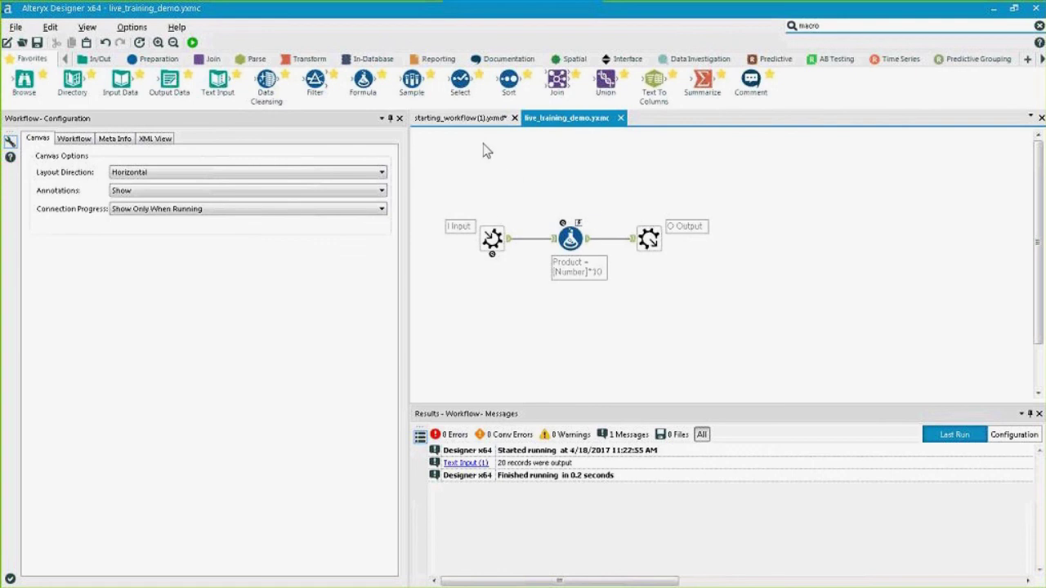
Insert the live_training_demo macro into starting_workflow (1) and connect its I input to the Text Input holding the Number column
{"action": "left_click", "coordinate": [467, 119]}
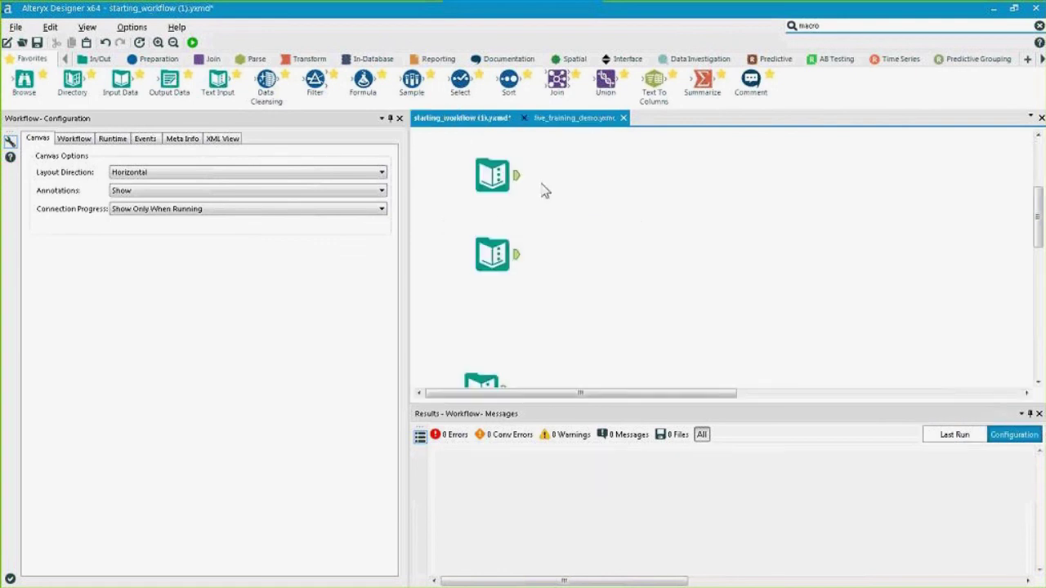
{"action": "left_click", "coordinate": [510, 257]}
{"action": "left_click_drag", "start_coordinate": [510, 258], "coordinate": [500, 268]}
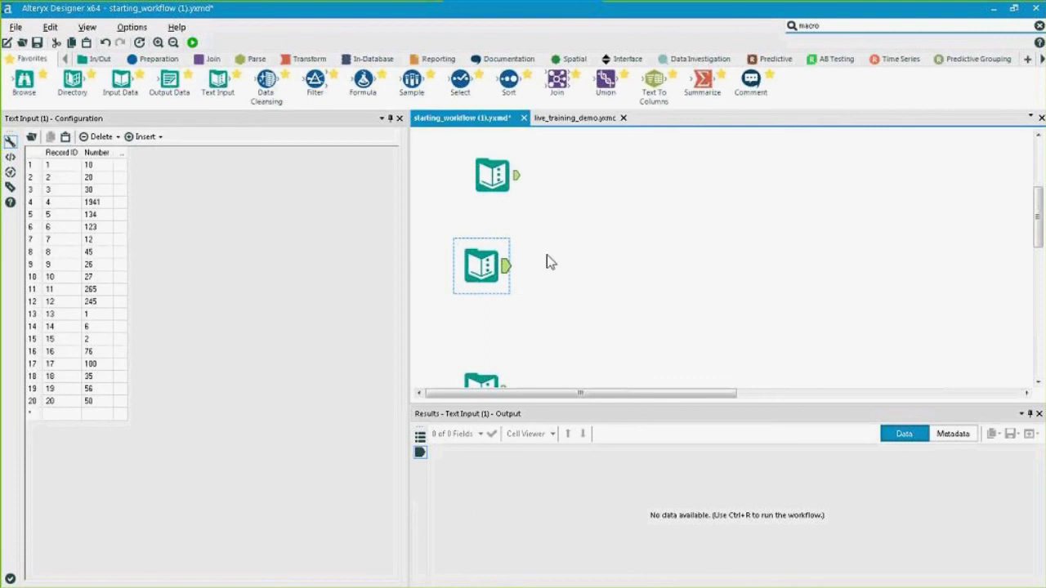
{"action": "left_click", "coordinate": [615, 255]}
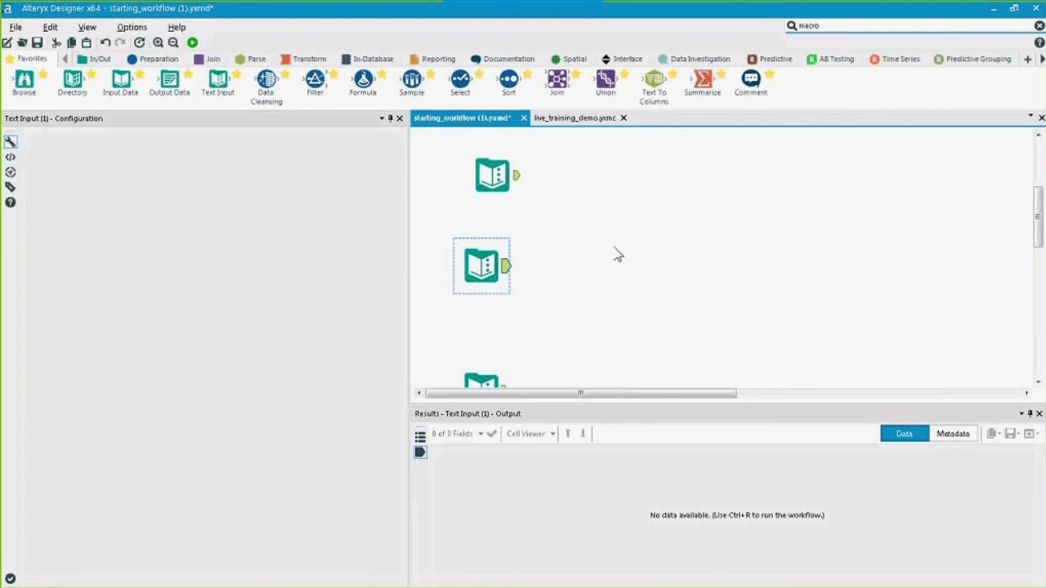
{"action": "left_click_drag", "start_coordinate": [471, 262], "coordinate": [484, 256]}
{"action": "right_click", "coordinate": [587, 255]}
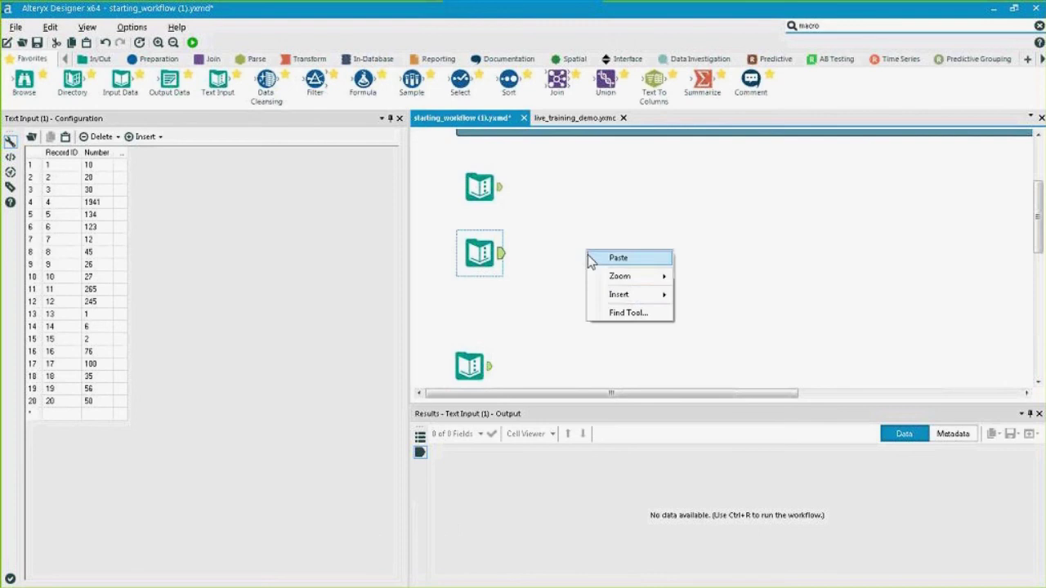
{"action": "mouse_move", "coordinate": [626, 295]}
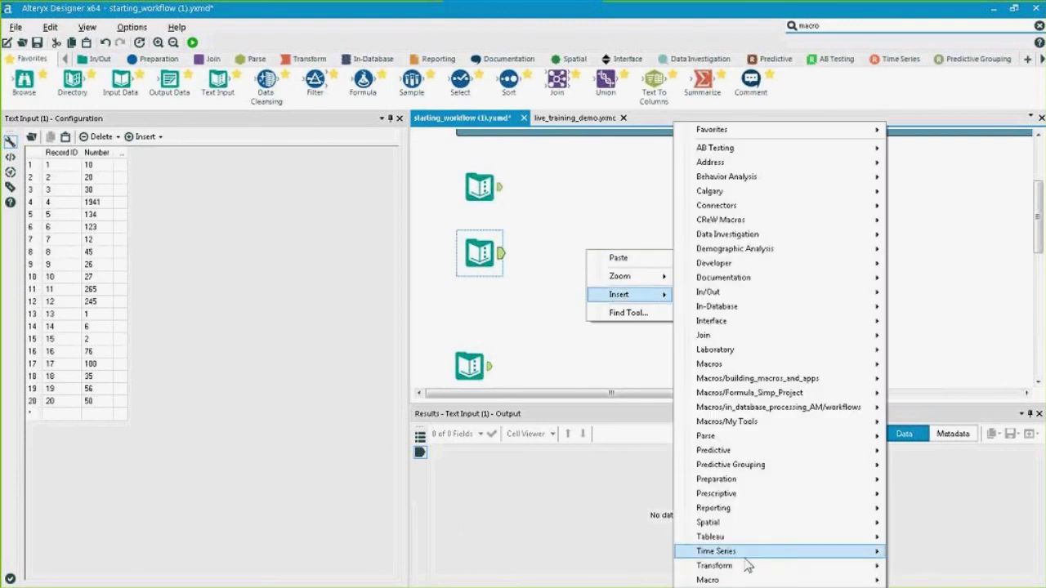
{"action": "mouse_move", "coordinate": [756, 581]}
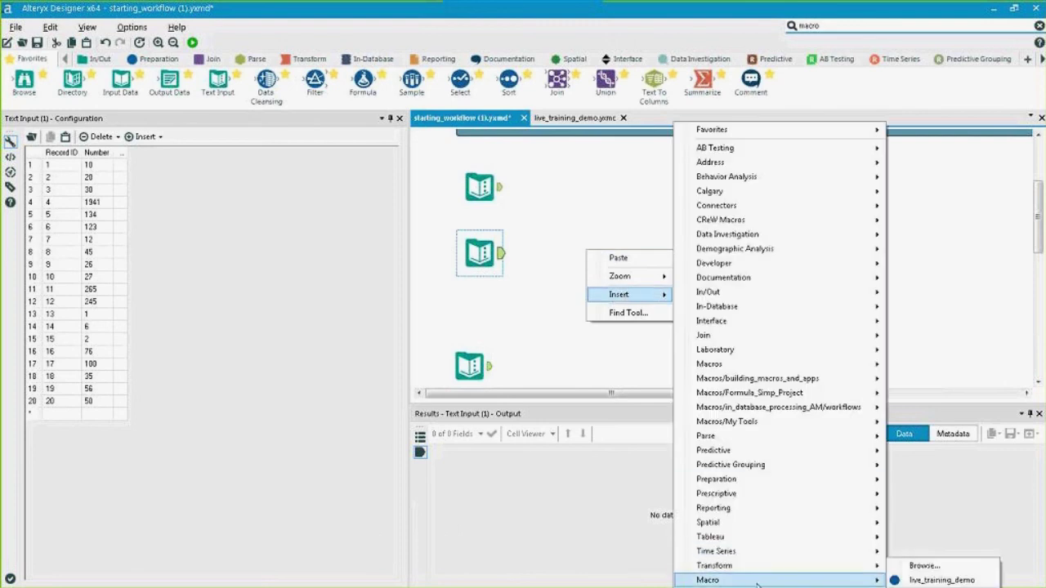
{"action": "left_click", "coordinate": [923, 580]}
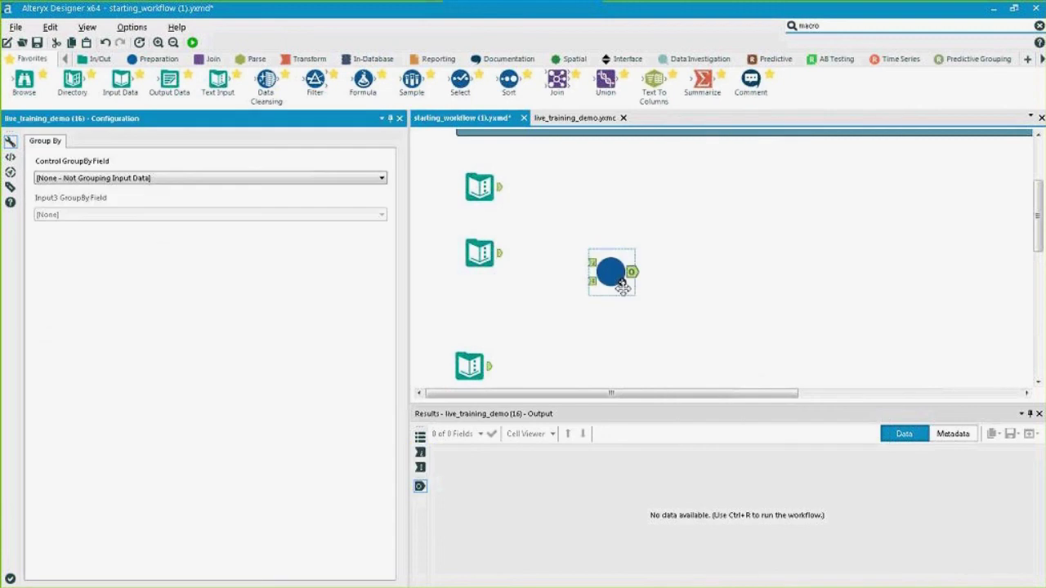
{"action": "left_click_drag", "start_coordinate": [621, 282], "coordinate": [603, 254]}
Change the live_training_demo workflow type to Standard Macro, save it and return to the starting workflow, acknowledging the macro change notice
{"action": "left_click", "coordinate": [571, 120]}
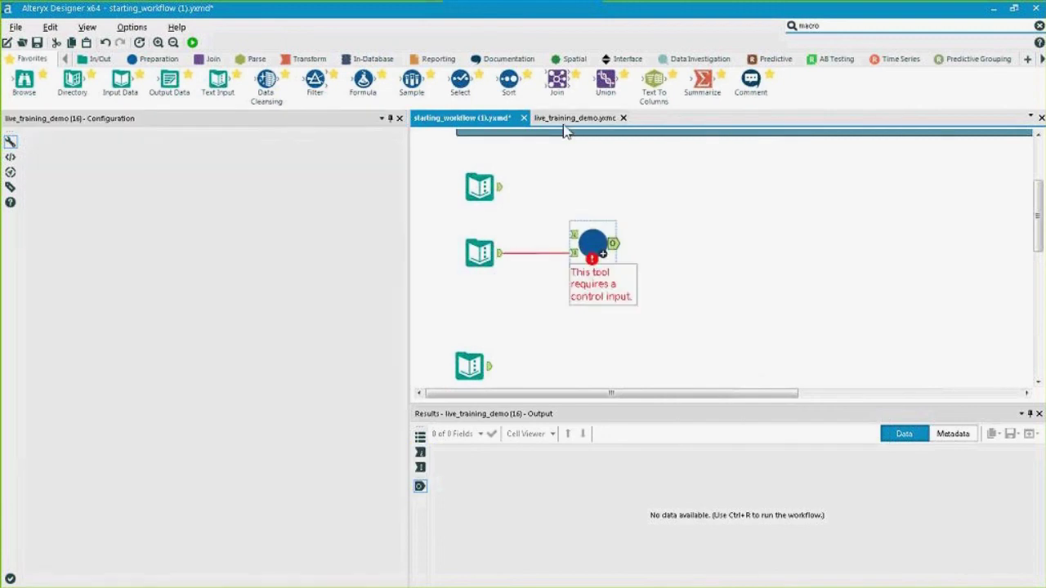
{"action": "left_click", "coordinate": [73, 138]}
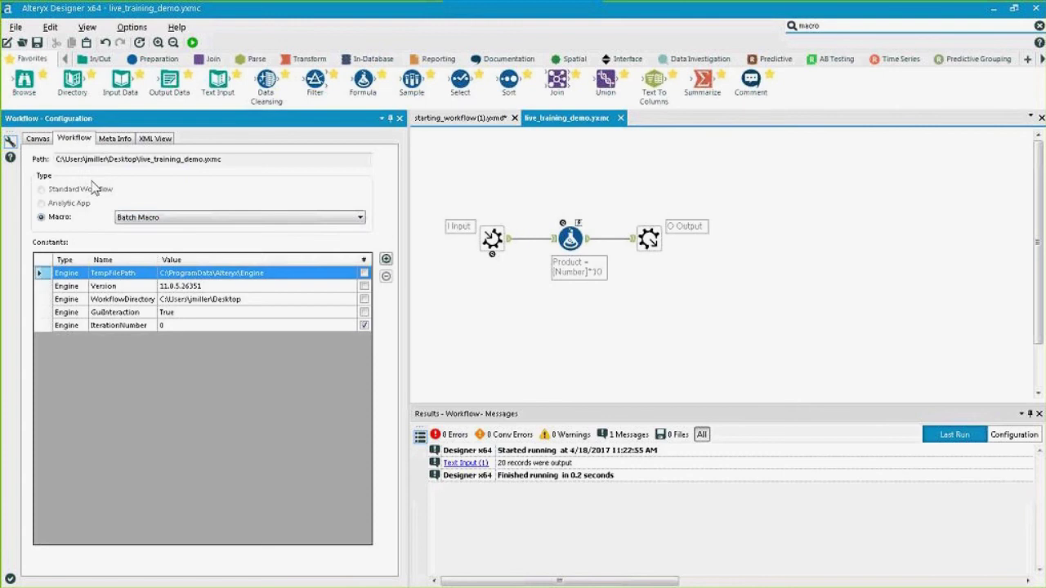
{"action": "left_click", "coordinate": [156, 217]}
{"action": "left_click", "coordinate": [155, 231]}
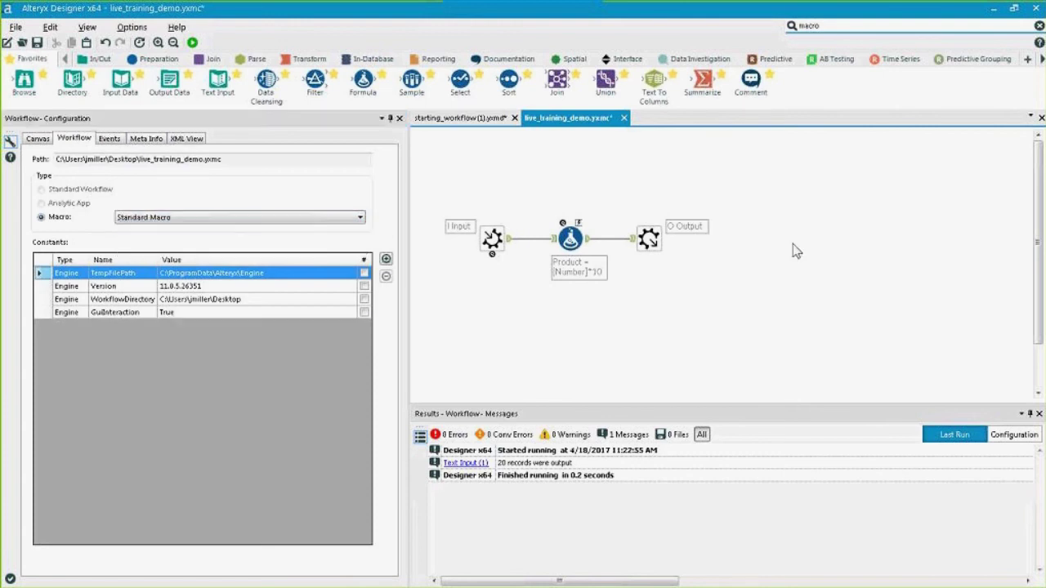
{"action": "key", "text": "ctrl+s"}
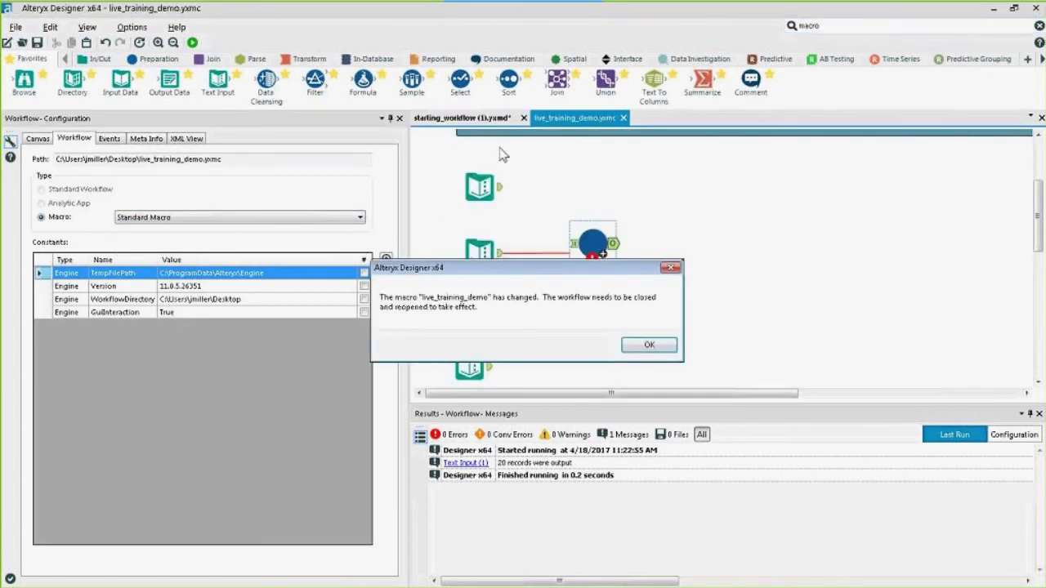
{"action": "left_click", "coordinate": [635, 344]}
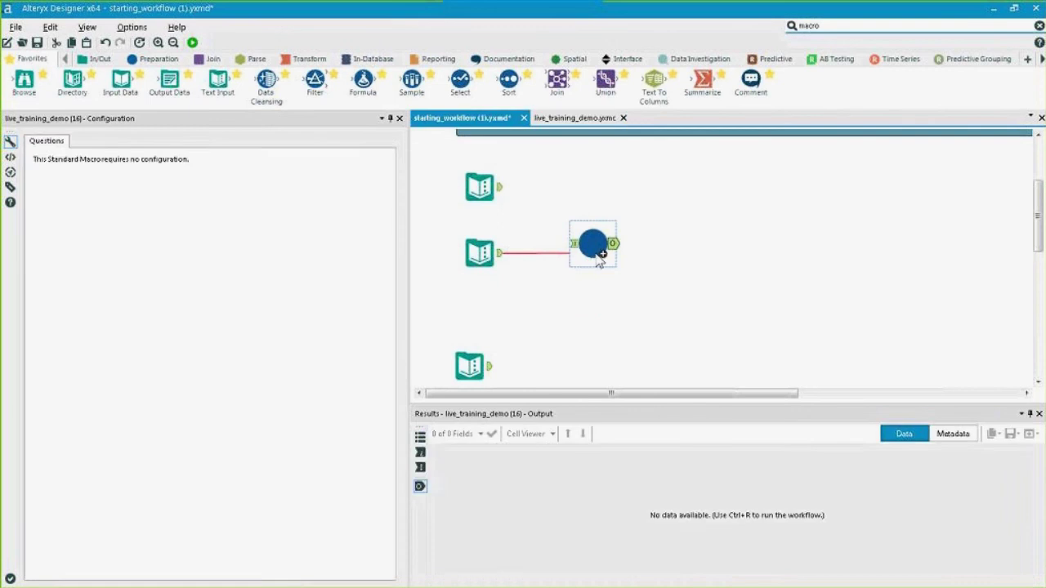
Replace the outdated macro tool with a newly inserted live_training_demo macro connected to the Number Text Input
{"action": "key", "text": "Delete"}
{"action": "right_click", "coordinate": [596, 254]}
{"action": "mouse_move", "coordinate": [634, 297]}
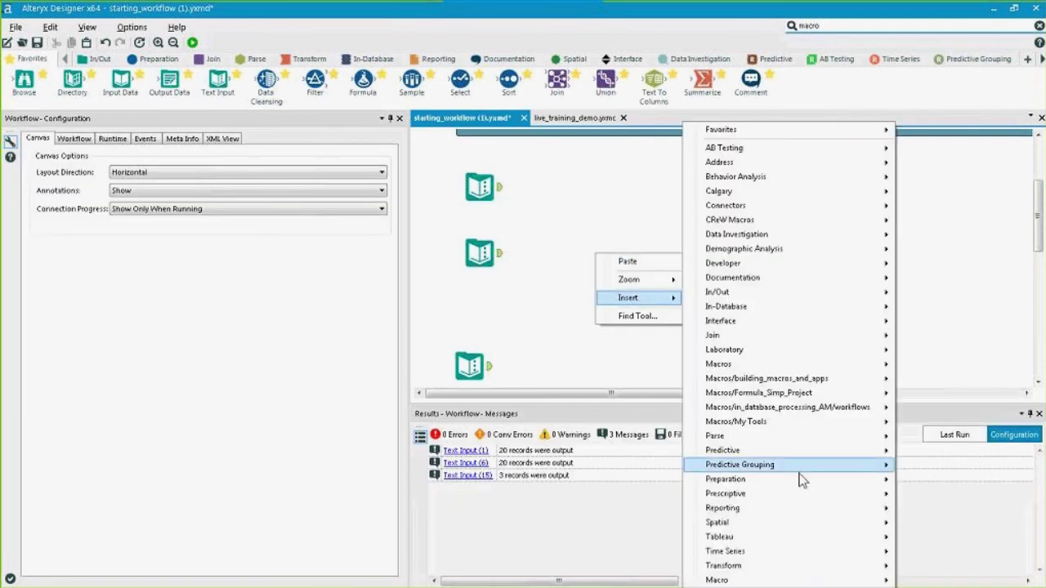
{"action": "mouse_move", "coordinate": [717, 579]}
{"action": "left_click", "coordinate": [948, 566]}
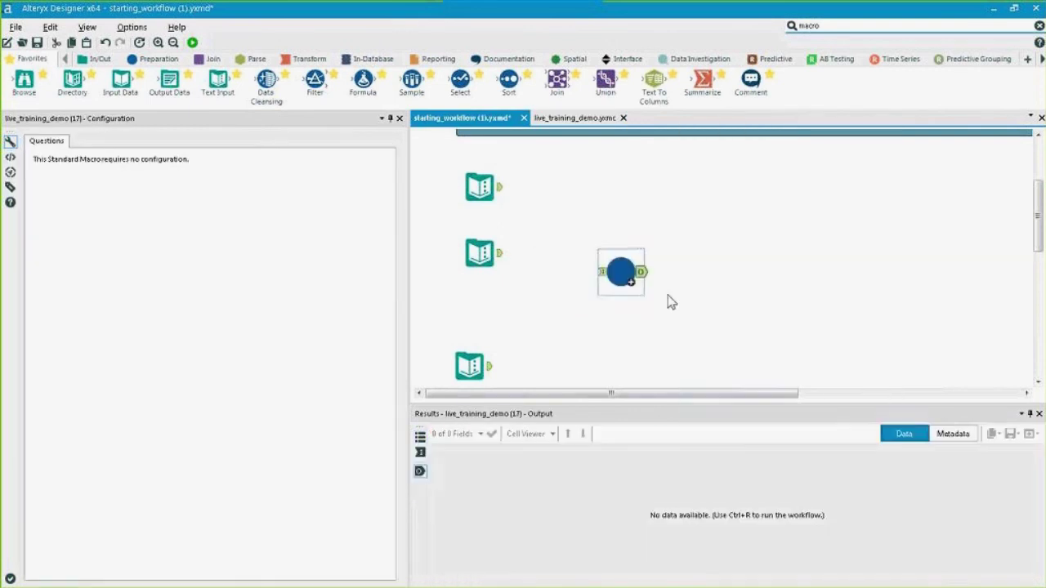
{"action": "left_click_drag", "start_coordinate": [620, 272], "coordinate": [563, 253]}
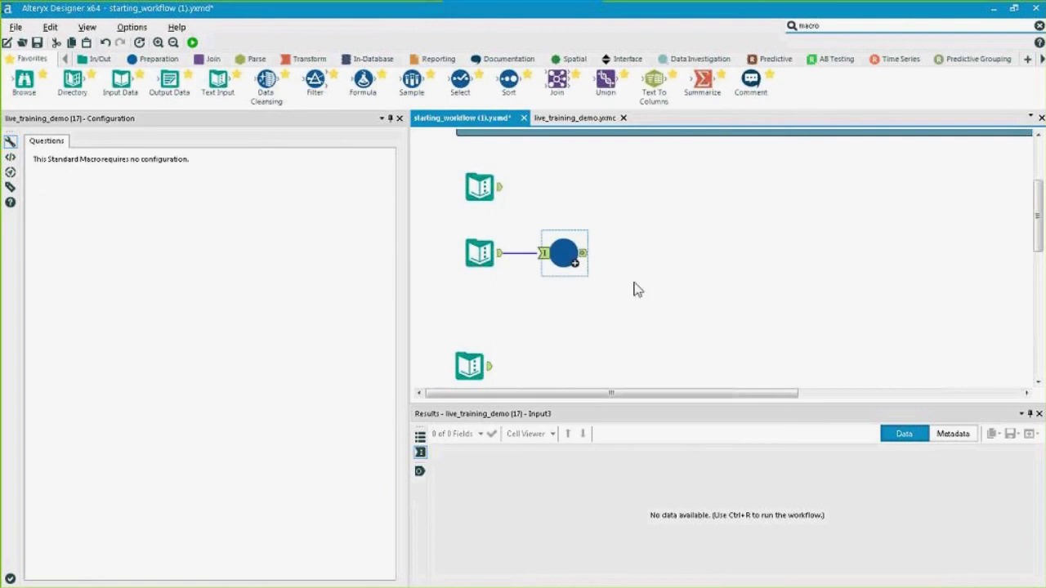
Run the workflow, compare the macro's input data with the Product column in its output, and space the macro further from its Text Input
{"action": "key", "text": "ctrl+r"}
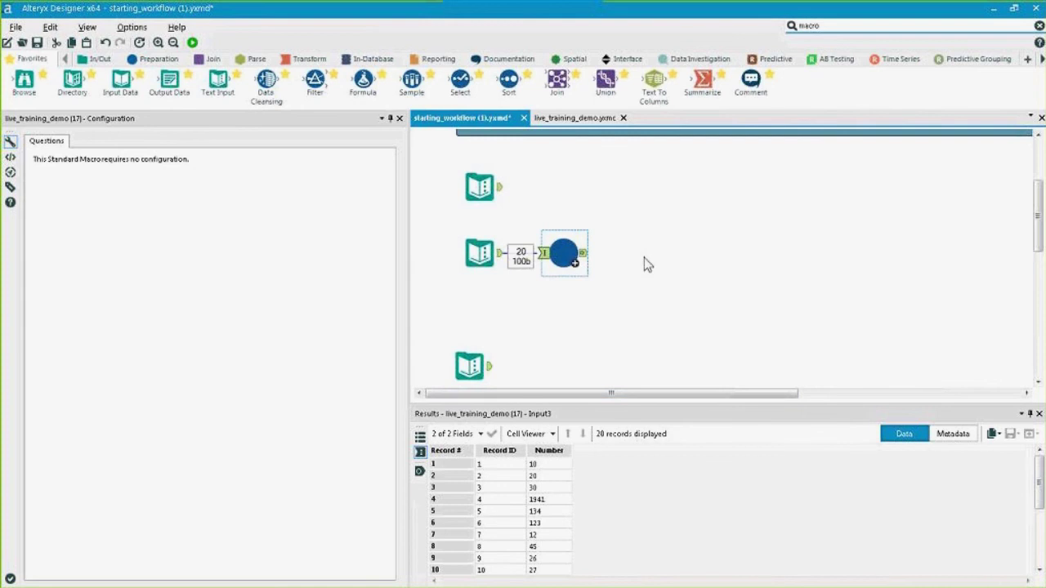
{"action": "left_click", "coordinate": [538, 465]}
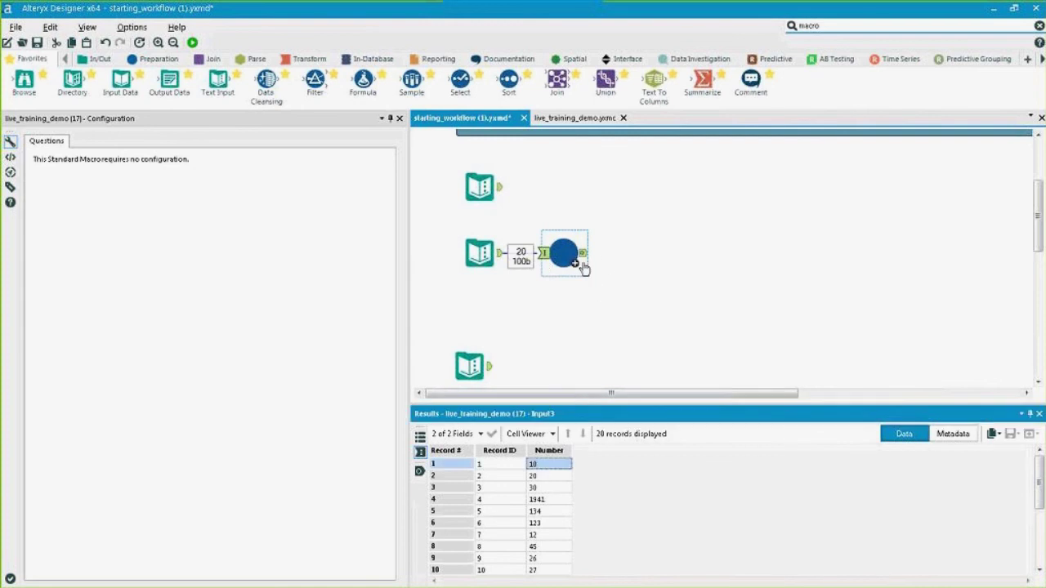
{"action": "left_click", "coordinate": [583, 255]}
{"action": "left_click_drag", "start_coordinate": [582, 464], "coordinate": [597, 550]}
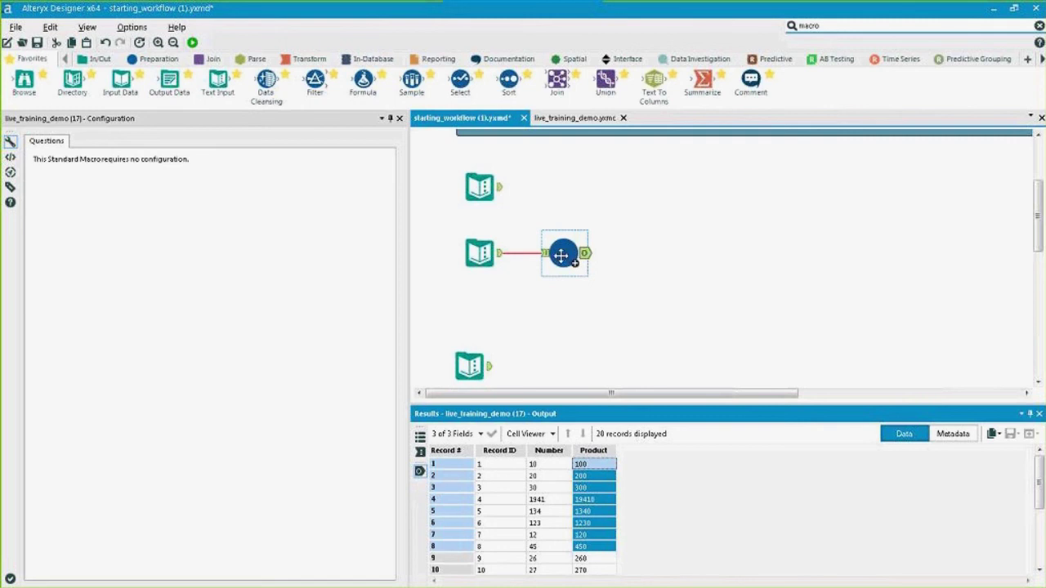
{"action": "left_click_drag", "start_coordinate": [561, 255], "coordinate": [592, 255]}
{"action": "left_click", "coordinate": [490, 228], "text": "ctrl"}
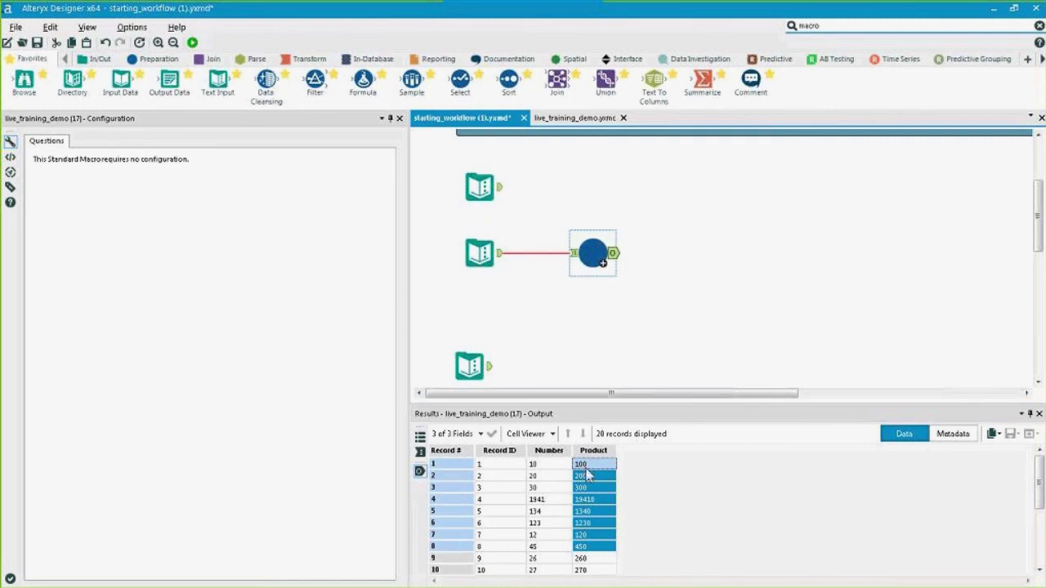
{"action": "left_click", "coordinate": [513, 465]}
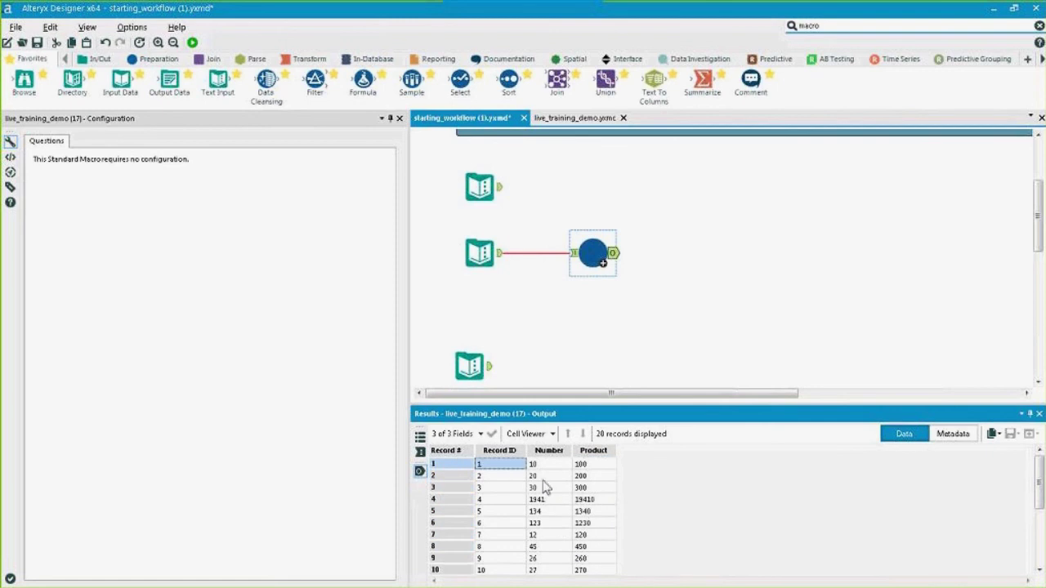
Compare the Multiplier Text Input with the Number Text Input and the macro's output, record by record
{"action": "left_click", "coordinate": [480, 187]}
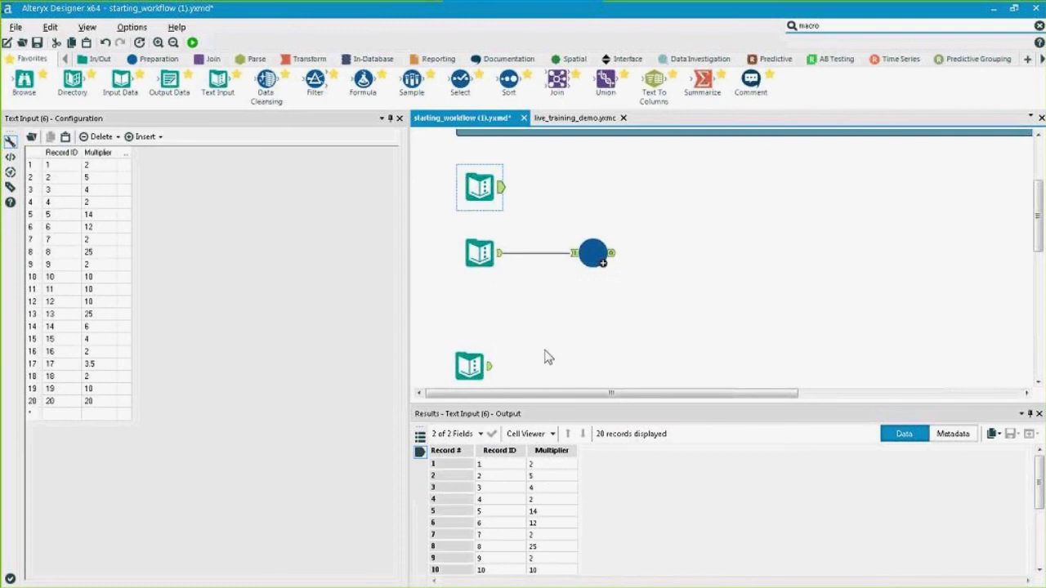
{"action": "left_click", "coordinate": [479, 252]}
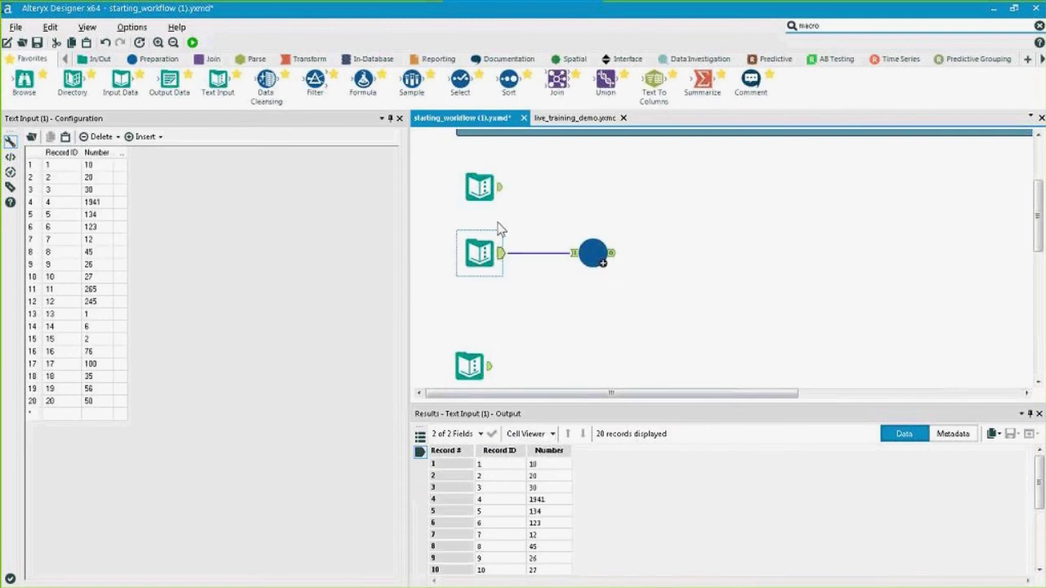
{"action": "left_click", "coordinate": [480, 187]}
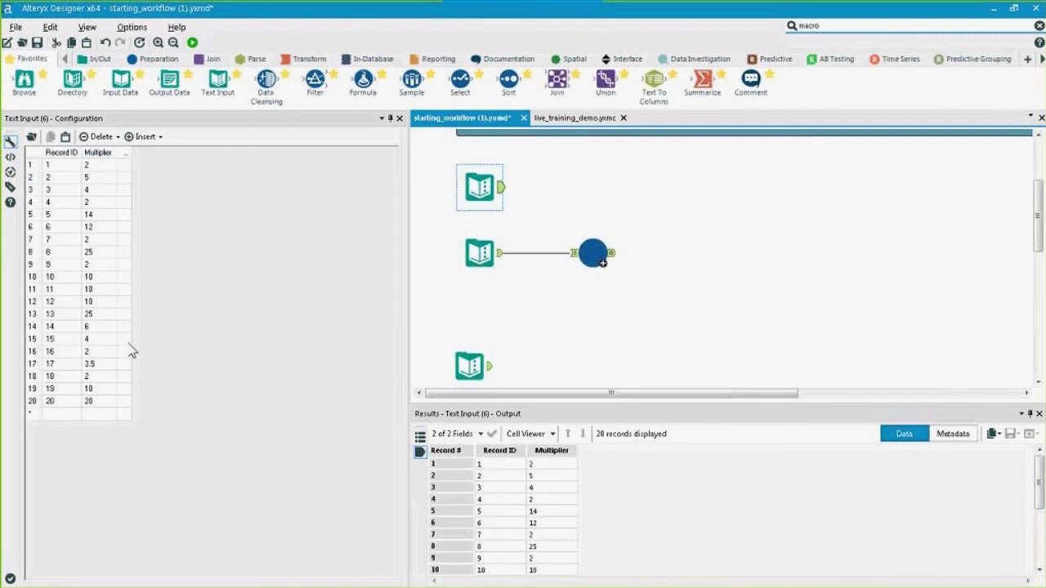
{"action": "left_click", "coordinate": [489, 258]}
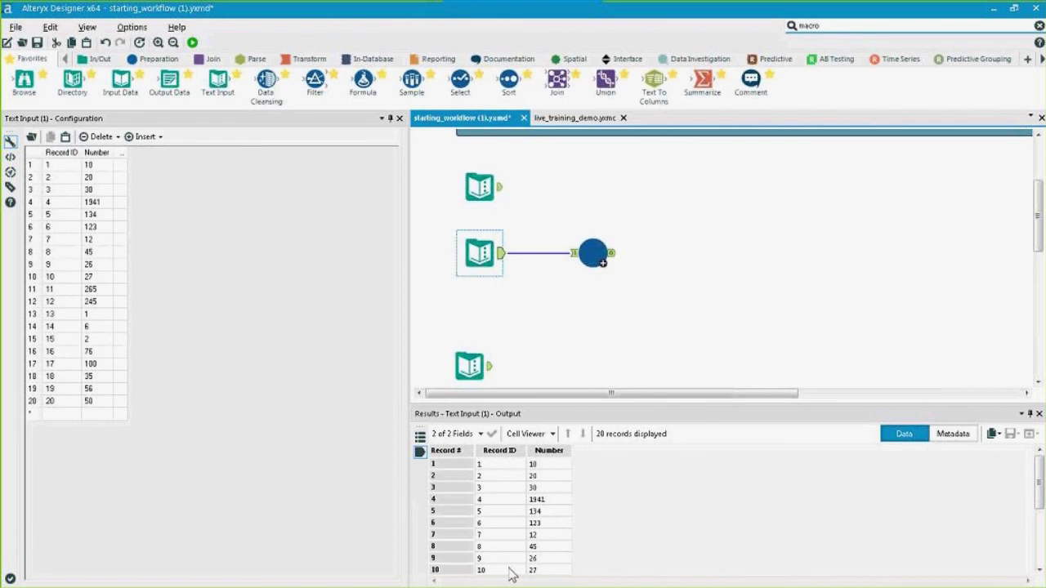
{"action": "left_click", "coordinate": [593, 253]}
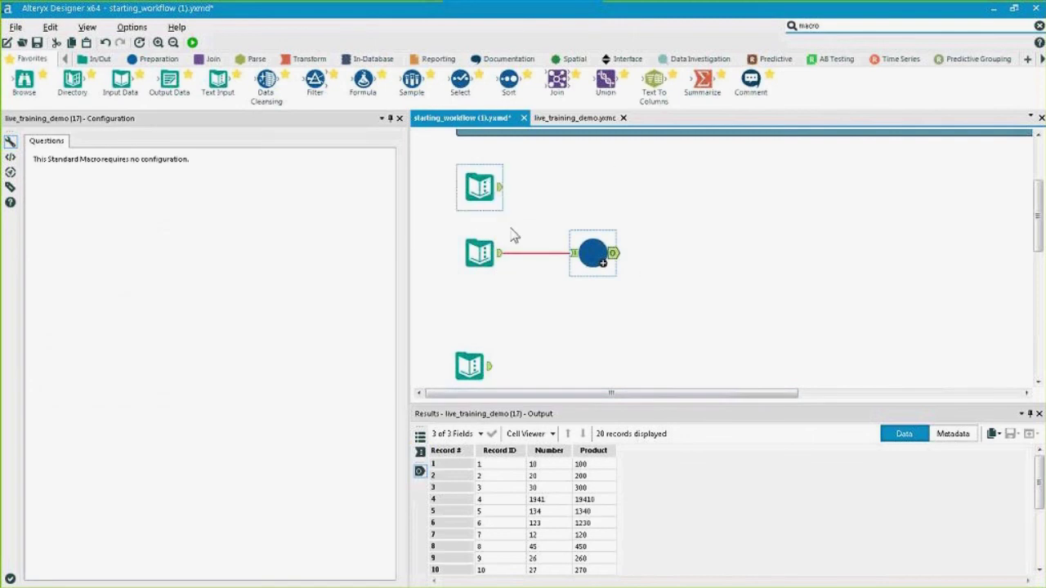
{"action": "left_click", "coordinate": [490, 197]}
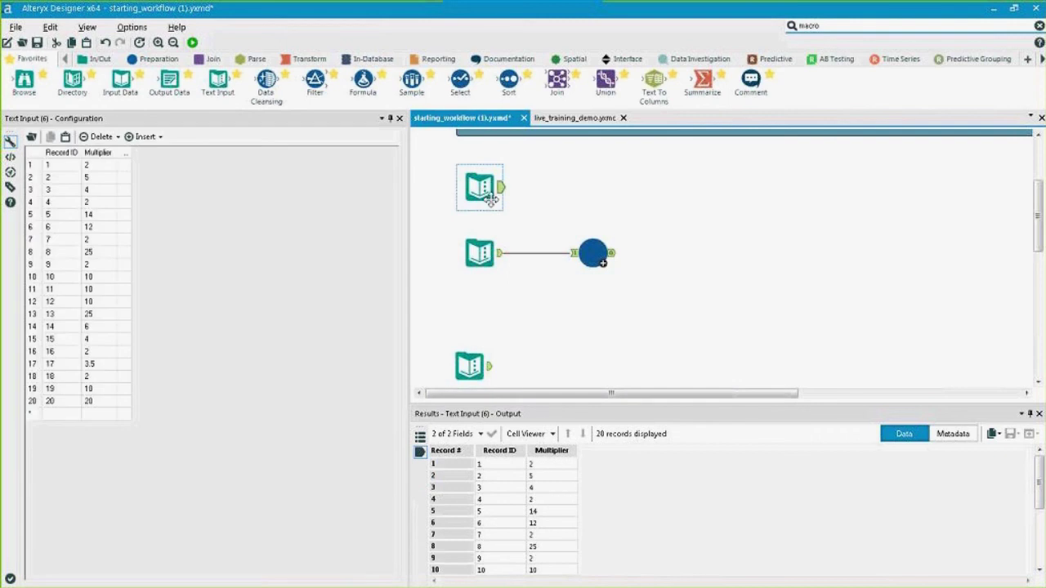
Review the Number Text Input, then add a Control Parameter tool above the Formula tool in the live_training_demo macro
{"action": "left_click", "coordinate": [495, 266]}
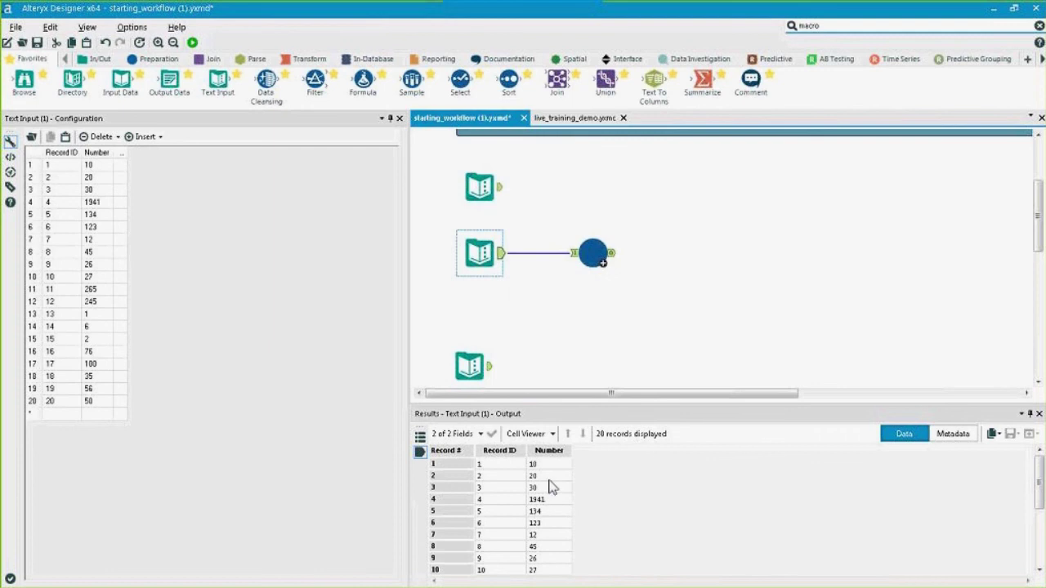
{"action": "left_click", "coordinate": [574, 117]}
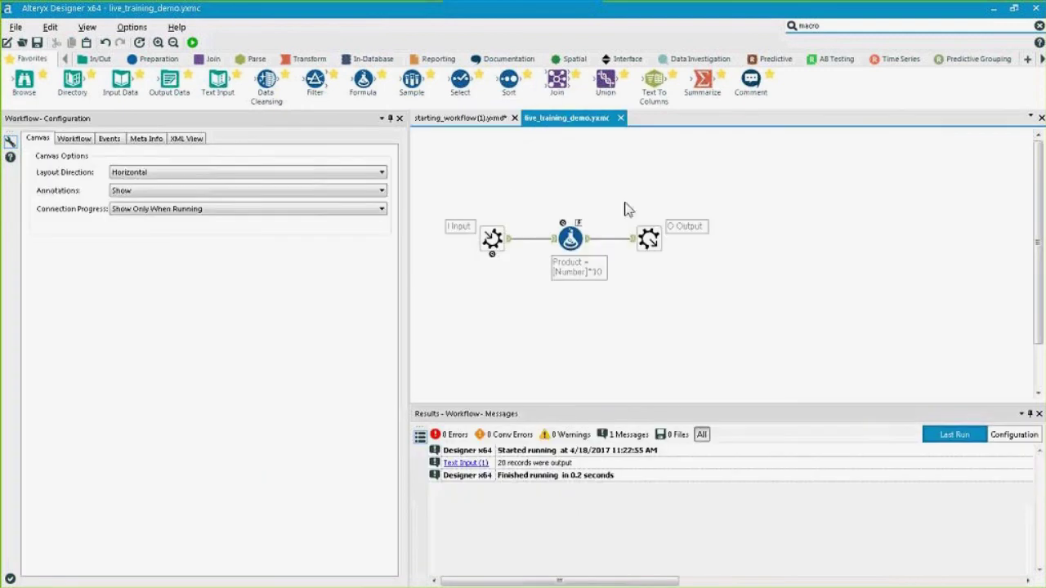
{"action": "left_click", "coordinate": [74, 139]}
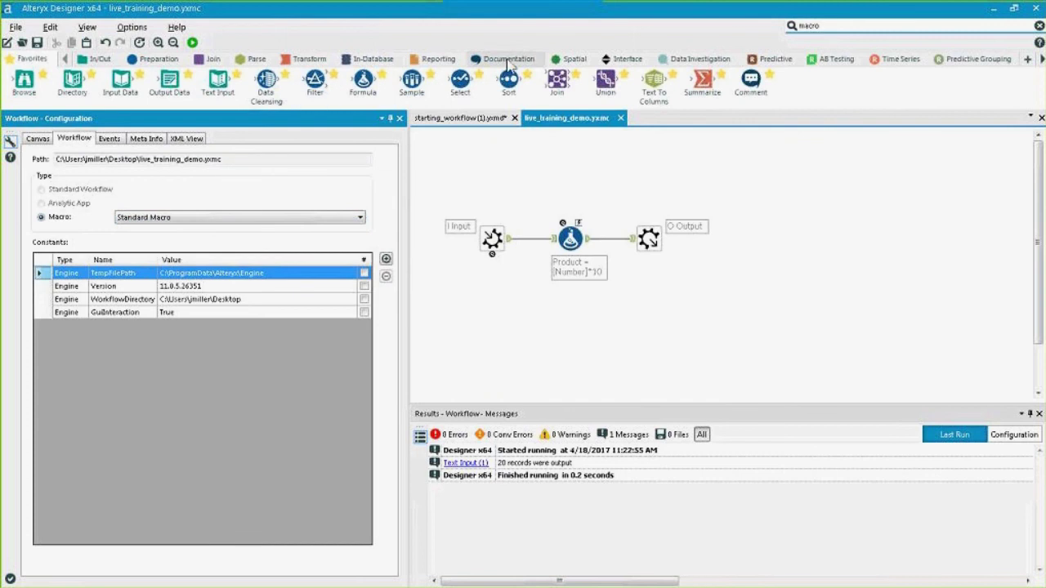
{"action": "left_click", "coordinate": [628, 59]}
{"action": "left_click_drag", "start_coordinate": [169, 82], "coordinate": [612, 159]}
{"action": "left_click_drag", "start_coordinate": [610, 160], "coordinate": [567, 187]}
Shift the Macro Input, Formula and Macro Output tools together and line the Control Parameter up above the Formula tool
{"action": "left_click", "coordinate": [600, 210]}
{"action": "left_click_drag", "start_coordinate": [708, 255], "coordinate": [478, 262]}
{"action": "left_click_drag", "start_coordinate": [531, 239], "coordinate": [570, 255]}
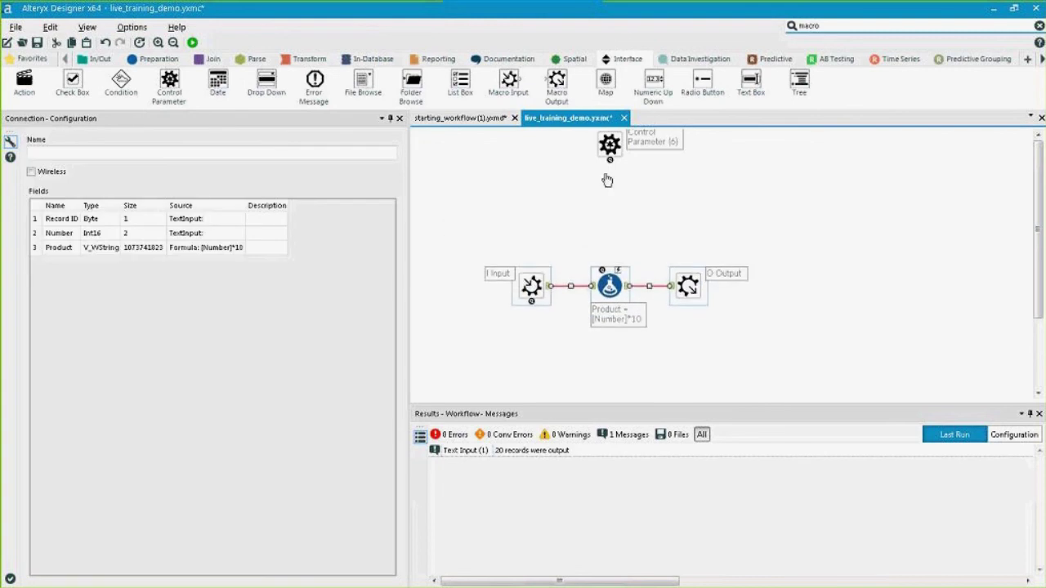
{"action": "left_click_drag", "start_coordinate": [609, 145], "coordinate": [610, 167]}
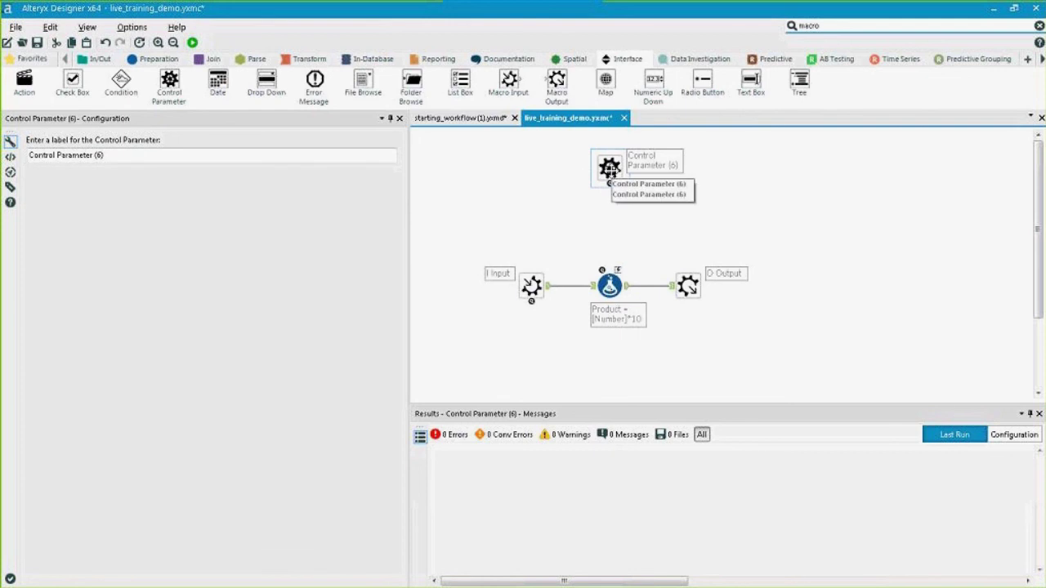
Label the control parameter "Multiplier Field:" and nudge it slightly to align with the Formula tool's interface anchor
{"action": "left_click_drag", "start_coordinate": [159, 154], "coordinate": [9, 140]}
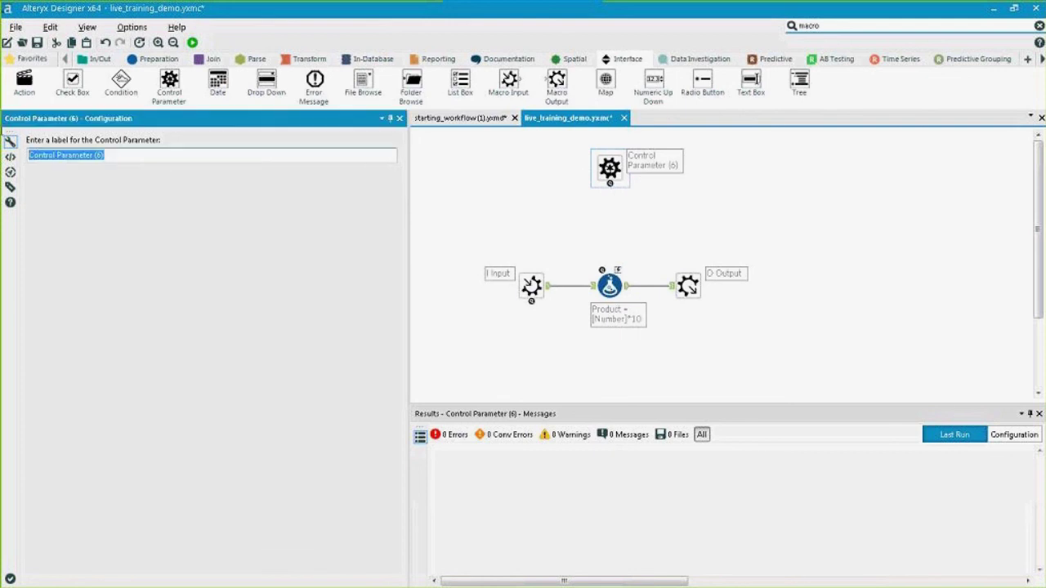
{"action": "type", "text": "Mul"}
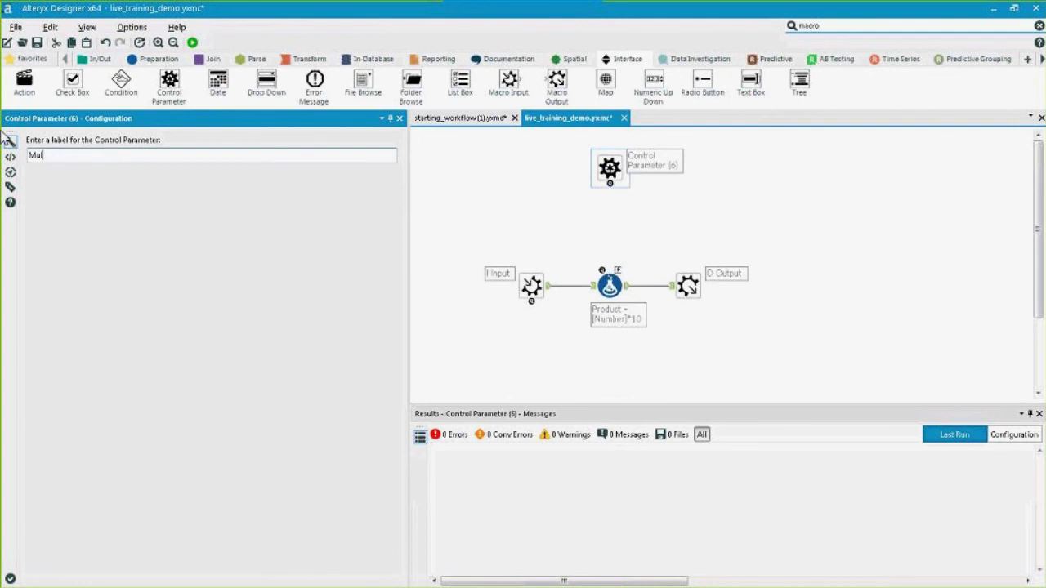
{"action": "type", "text": "tiplier Fiel"}
{"action": "key", "text": "BackSpace"}
{"action": "key", "text": "BackSpace"}
{"action": "key", "text": "BackSpace"}
{"action": "key", "text": "BackSpace"}
{"action": "type", "text": "ield:"}
{"action": "left_click", "coordinate": [578, 178]}
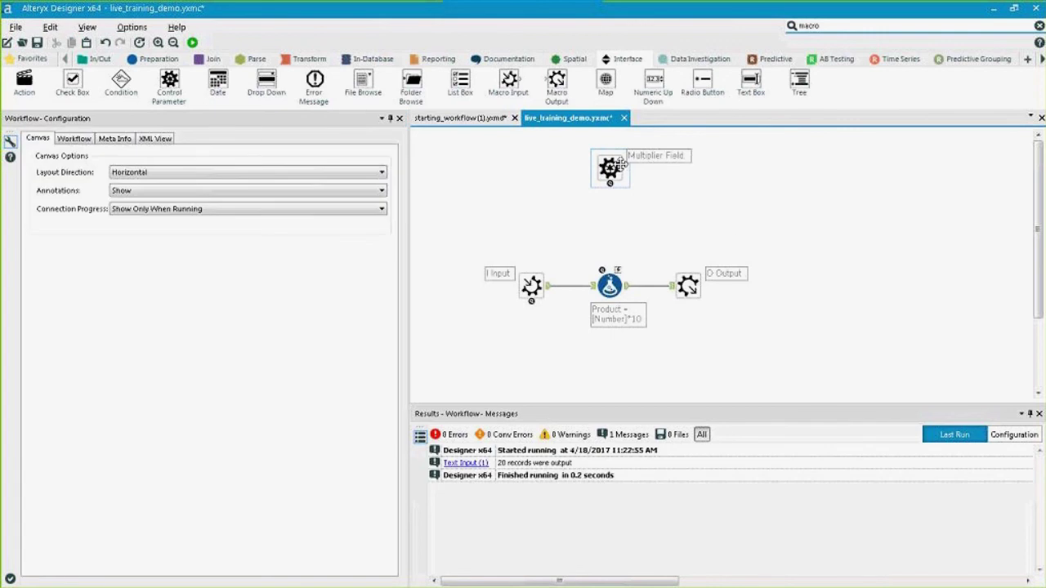
{"action": "left_click", "coordinate": [619, 170]}
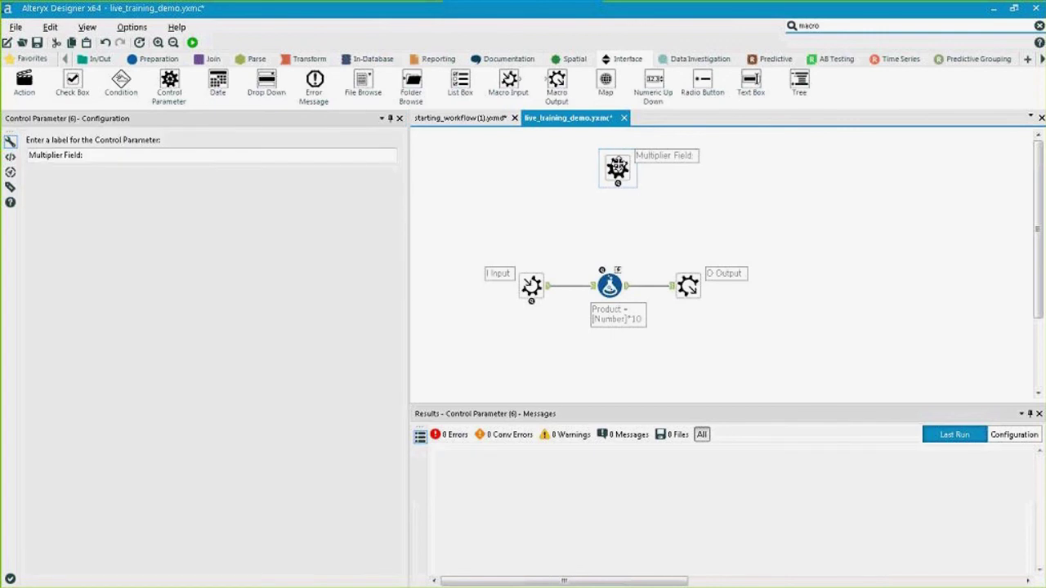
Check the multiplier 10 in the Formula expression, connect the Multiplier Field control parameter to the Formula tool, and raise the parameter
{"action": "left_click", "coordinate": [610, 285]}
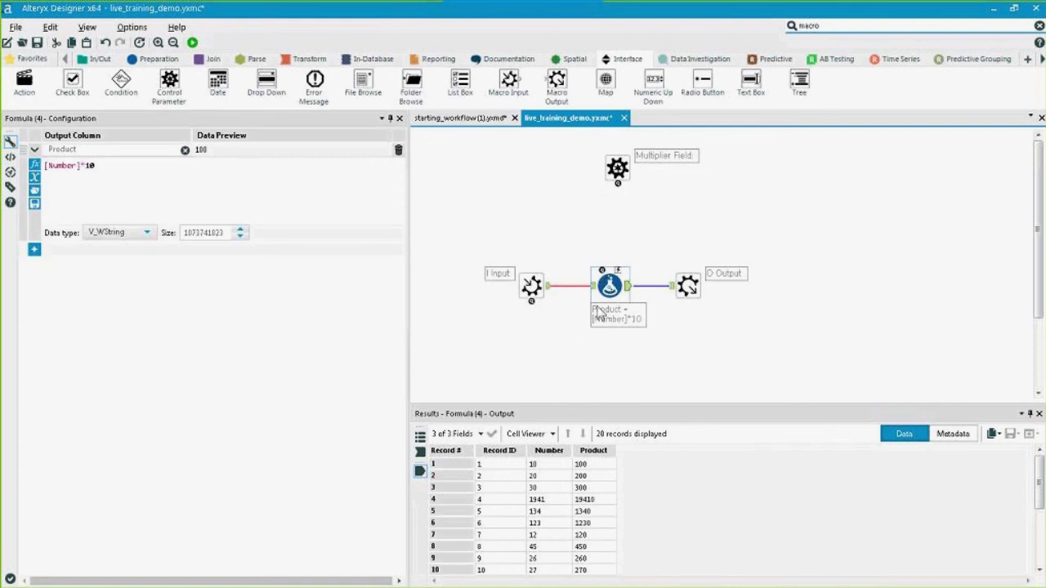
{"action": "left_click_drag", "start_coordinate": [96, 168], "coordinate": [87, 166]}
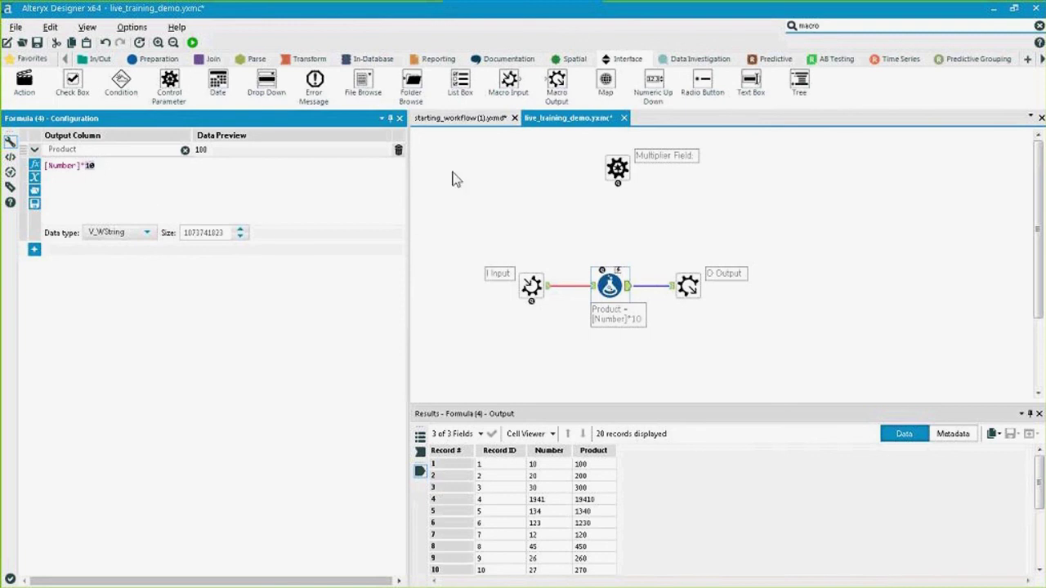
{"action": "left_click_drag", "start_coordinate": [618, 185], "coordinate": [625, 268]}
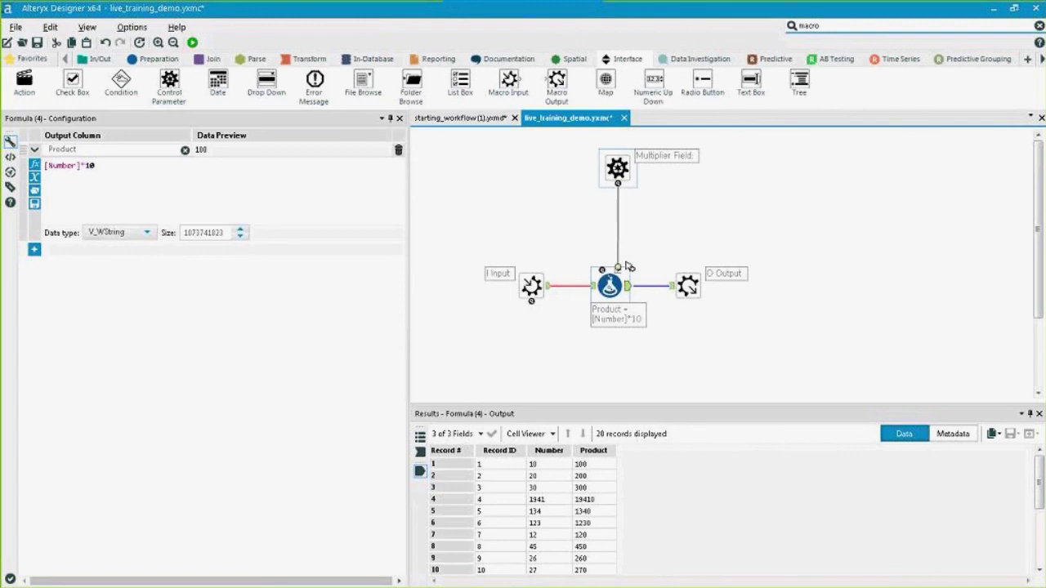
{"action": "left_click_drag", "start_coordinate": [617, 167], "coordinate": [617, 152]}
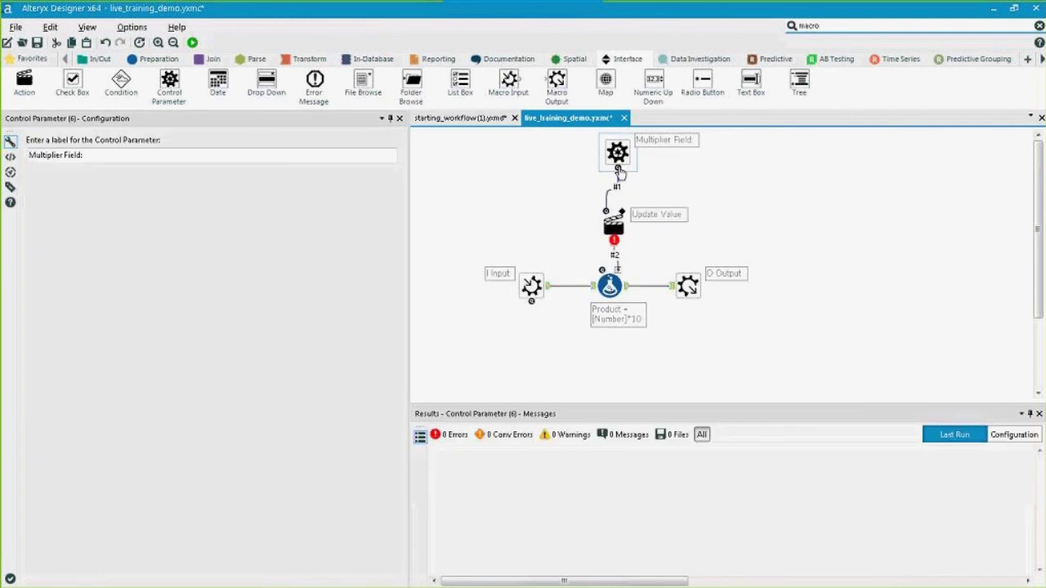
Configure the Update Value action to update the Formula's expression attribute, replacing only the specific string 10
{"action": "left_click", "coordinate": [613, 245]}
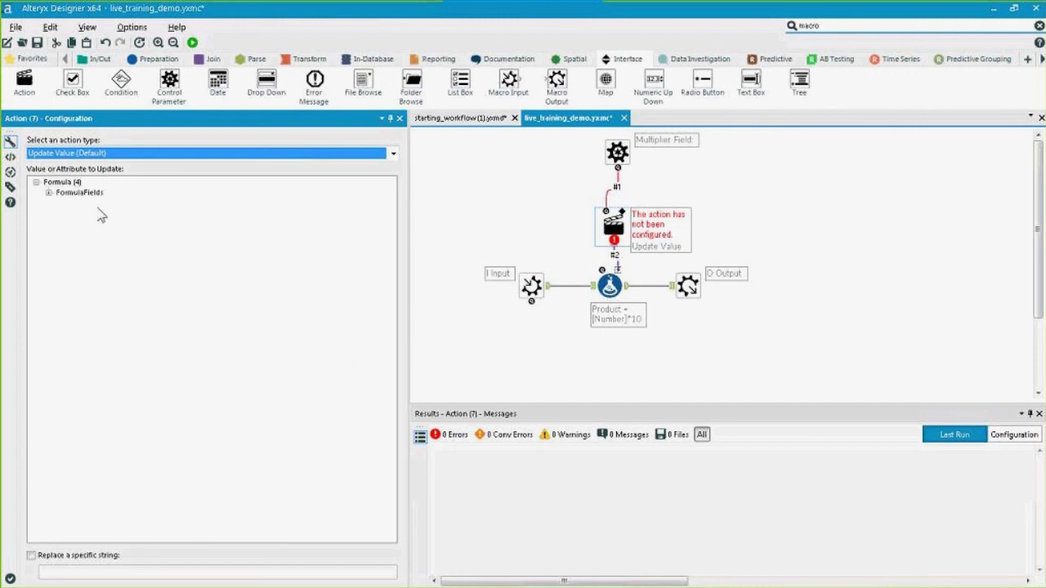
{"action": "left_click", "coordinate": [49, 193]}
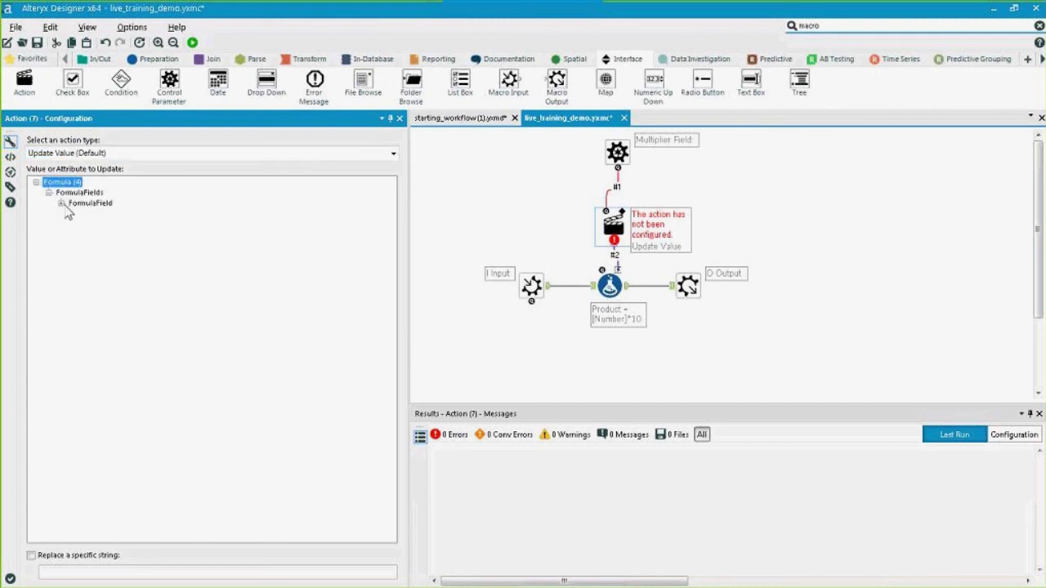
{"action": "left_click", "coordinate": [61, 203]}
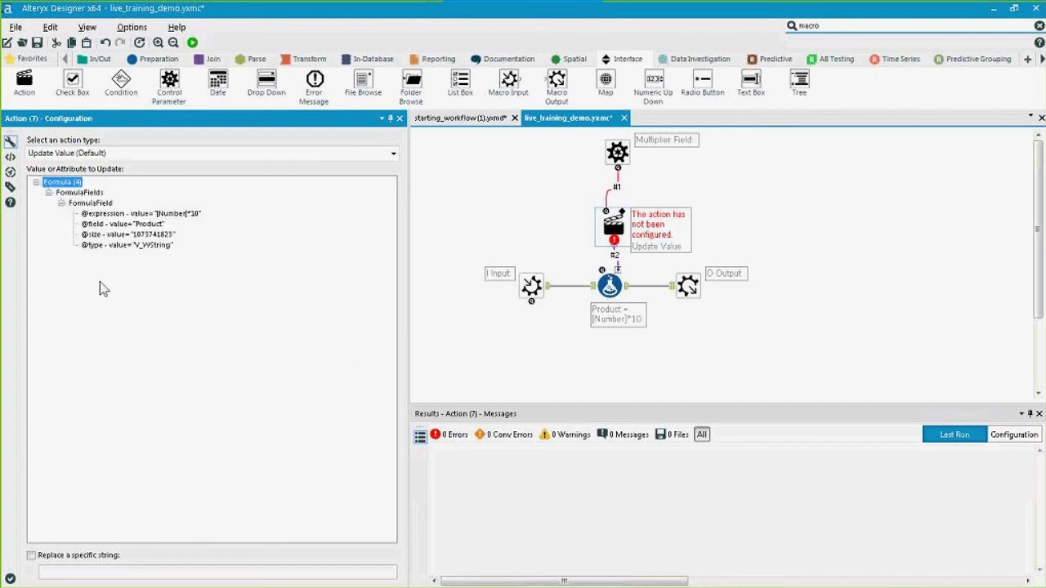
{"action": "left_click", "coordinate": [187, 214]}
{"action": "left_click", "coordinate": [153, 224]}
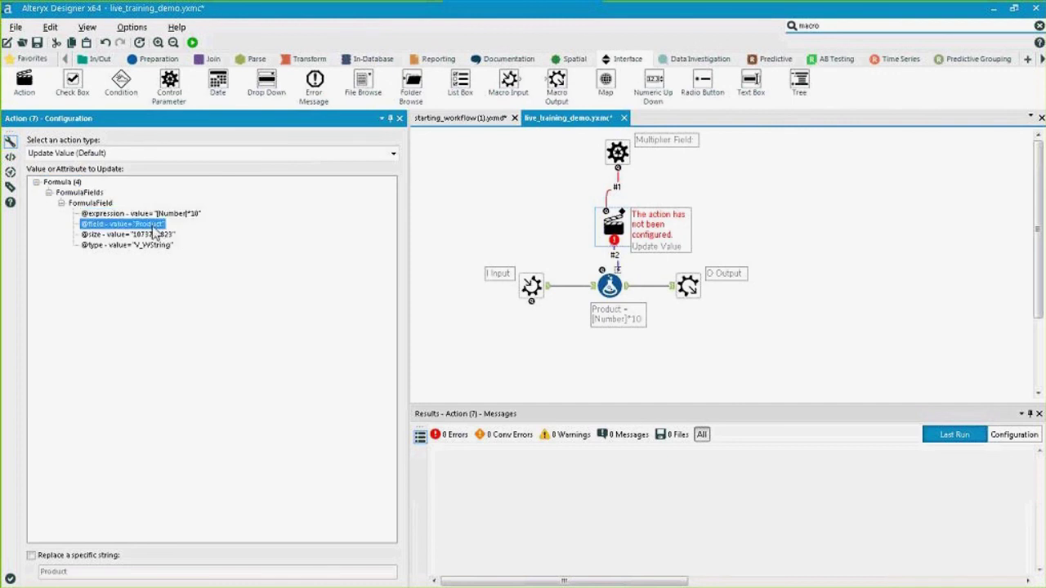
{"action": "left_click", "coordinate": [159, 235]}
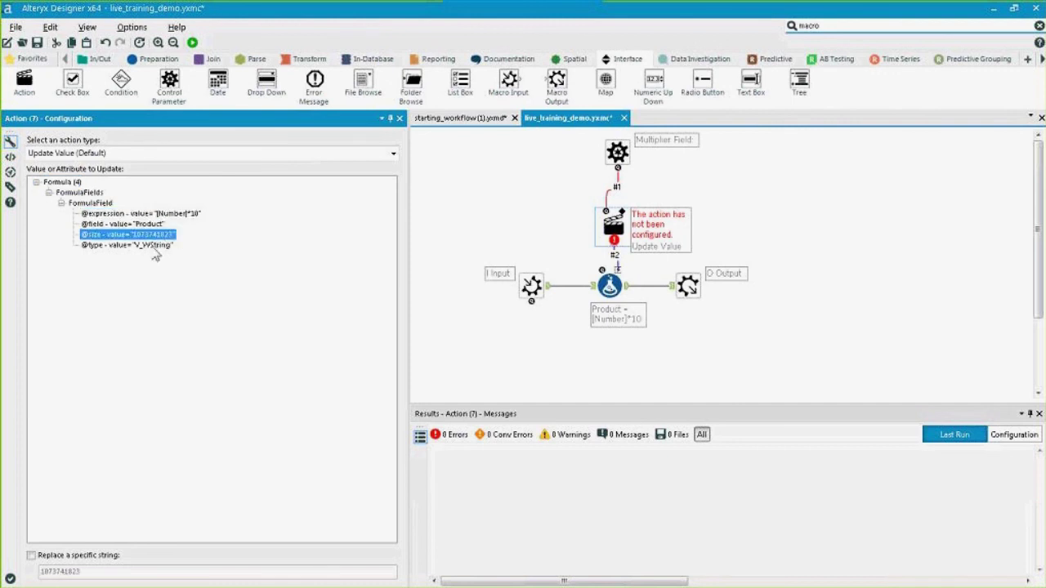
{"action": "left_click", "coordinate": [125, 245]}
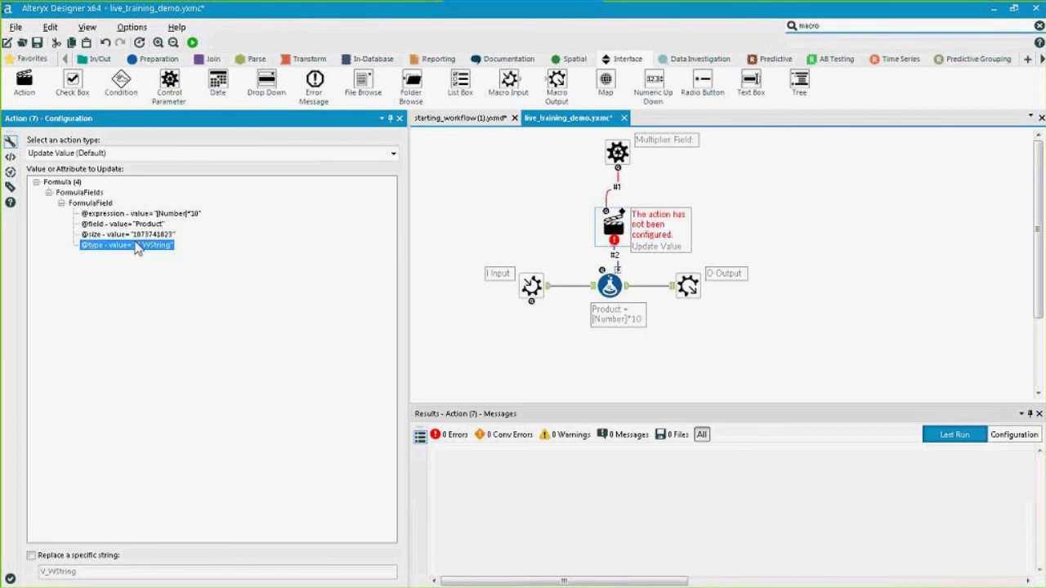
{"action": "left_click", "coordinate": [173, 214]}
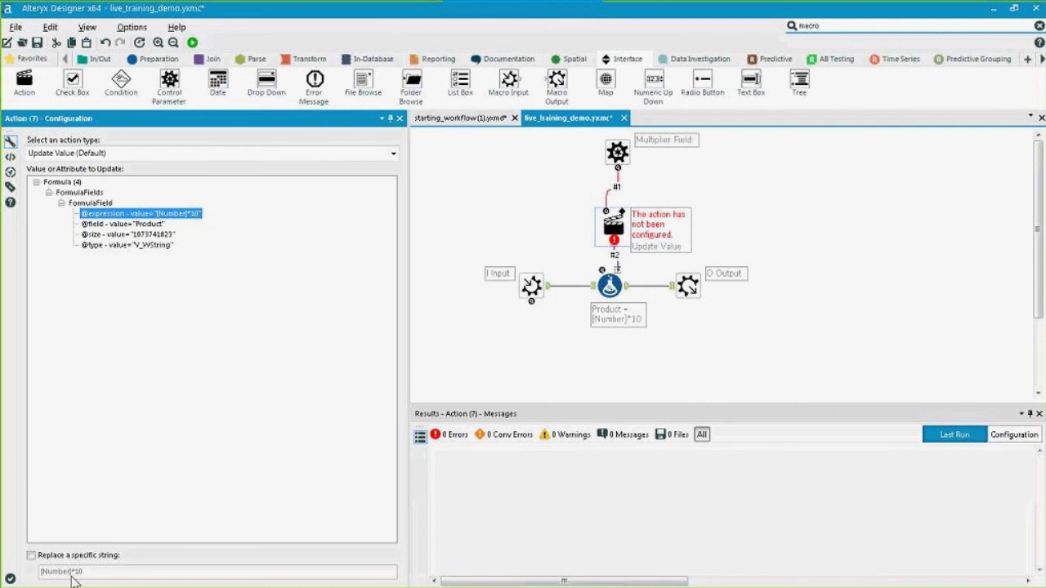
{"action": "left_click", "coordinate": [31, 556]}
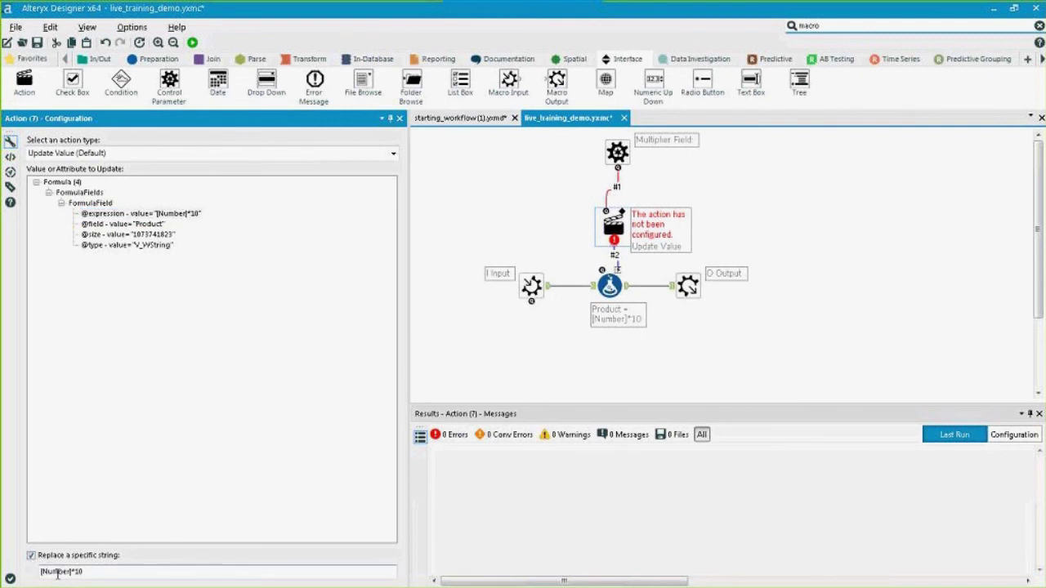
{"action": "left_click_drag", "start_coordinate": [77, 572], "coordinate": [40, 567]}
{"action": "key", "text": "BackSpace"}
{"action": "left_click", "coordinate": [567, 365]}
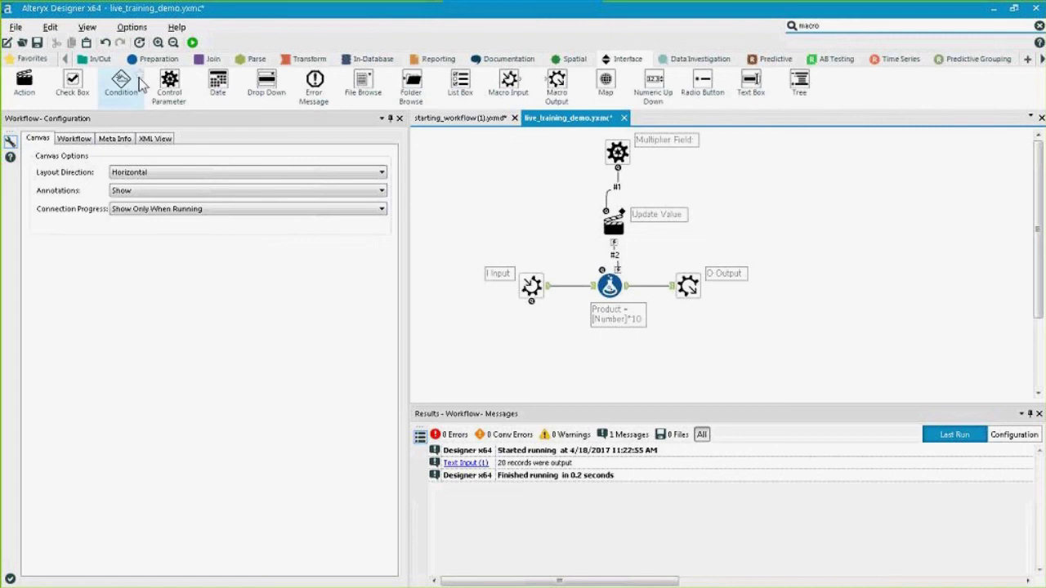
Save the live_training_demo macro and return to the starting workflow, acknowledging the macro change notice
{"action": "left_click", "coordinate": [37, 42]}
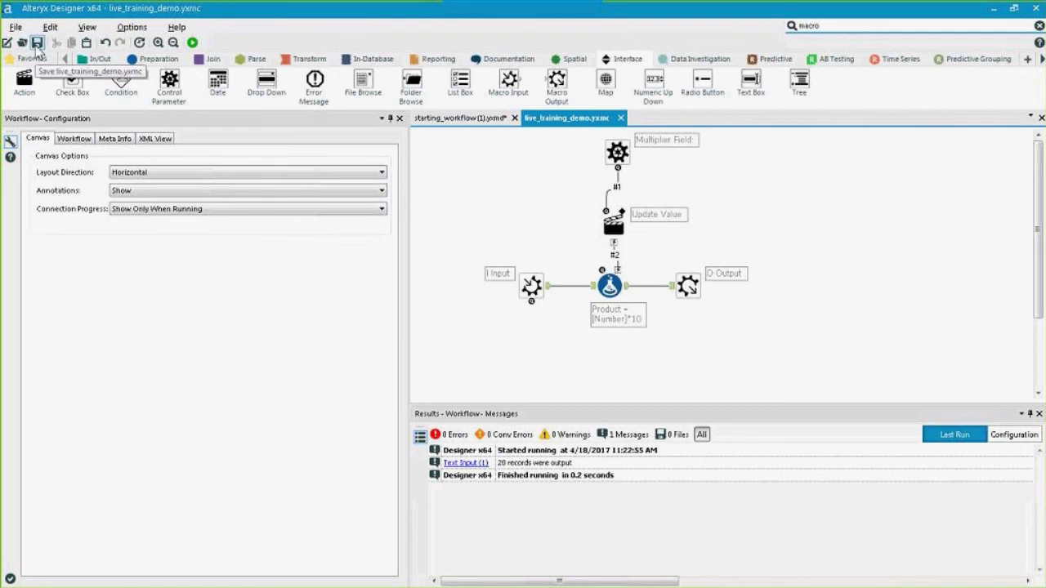
{"action": "left_click", "coordinate": [455, 120]}
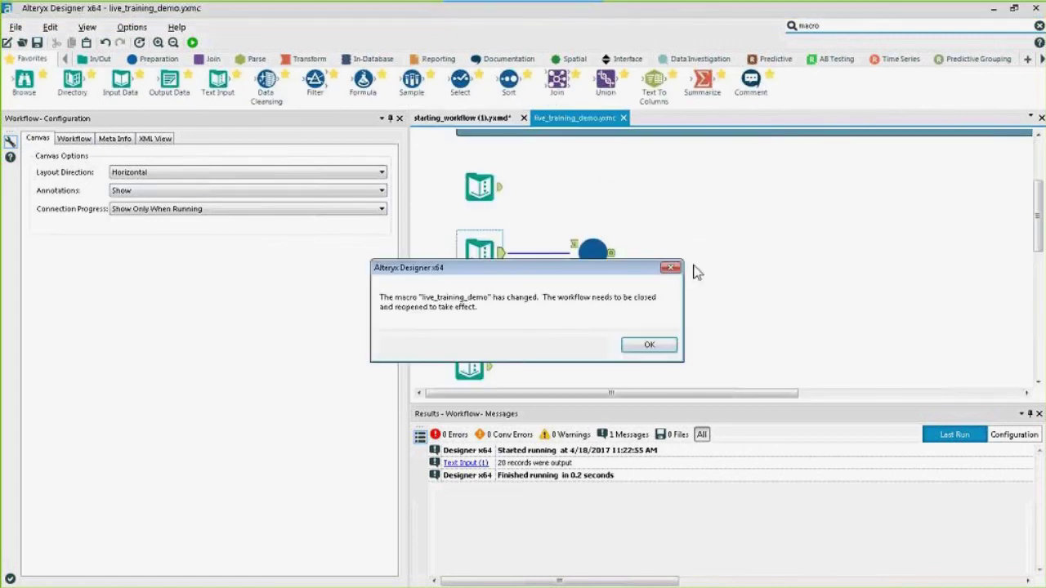
{"action": "left_click", "coordinate": [643, 346]}
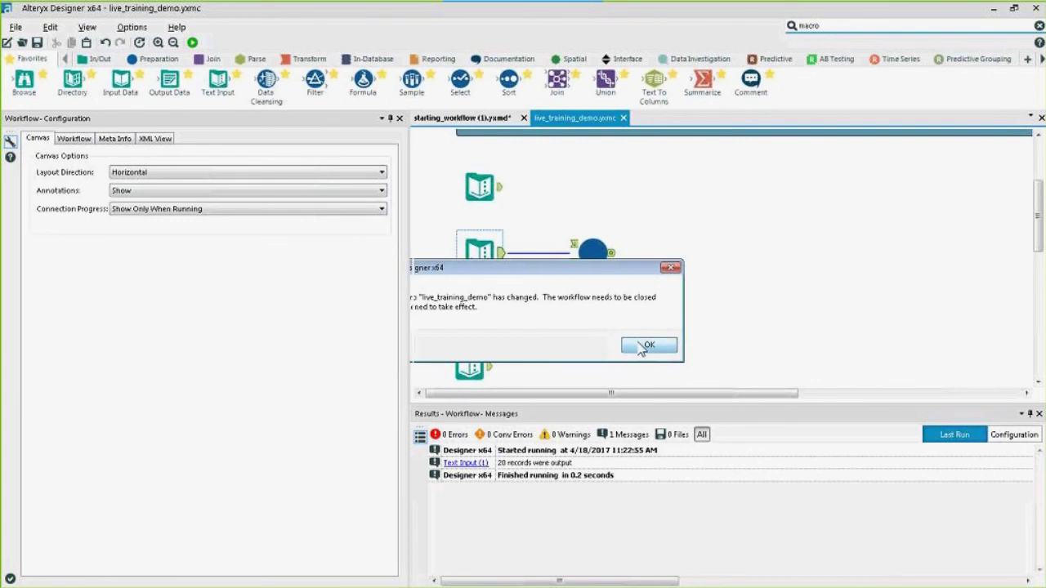
Delete the outdated macro tool and insert the updated live_training_demo macro in its place
{"action": "left_click", "coordinate": [584, 254]}
{"action": "key", "text": "Delete"}
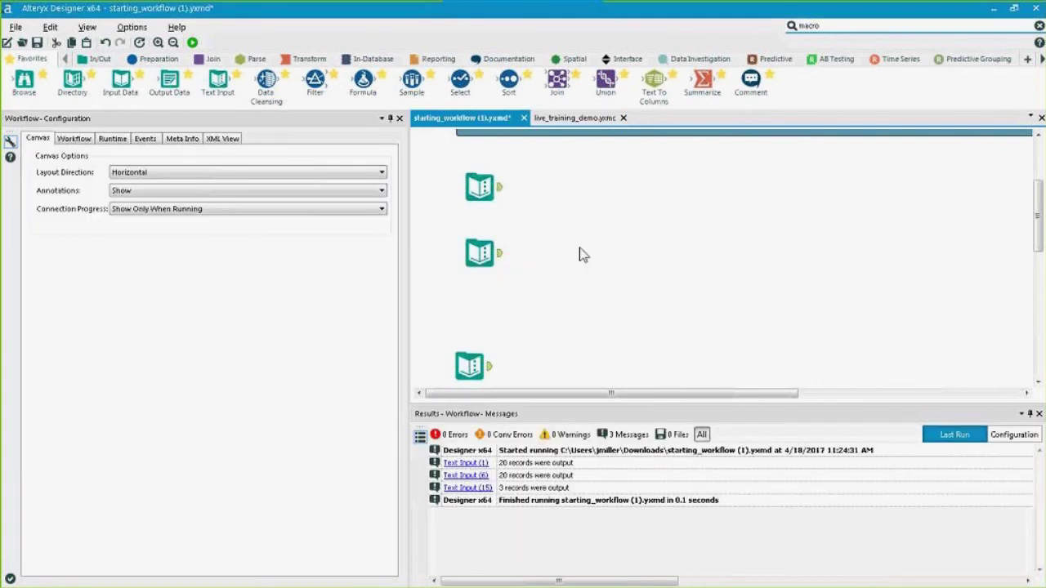
{"action": "right_click", "coordinate": [581, 253]}
{"action": "left_click", "coordinate": [612, 292]}
{"action": "mouse_move", "coordinate": [776, 579]}
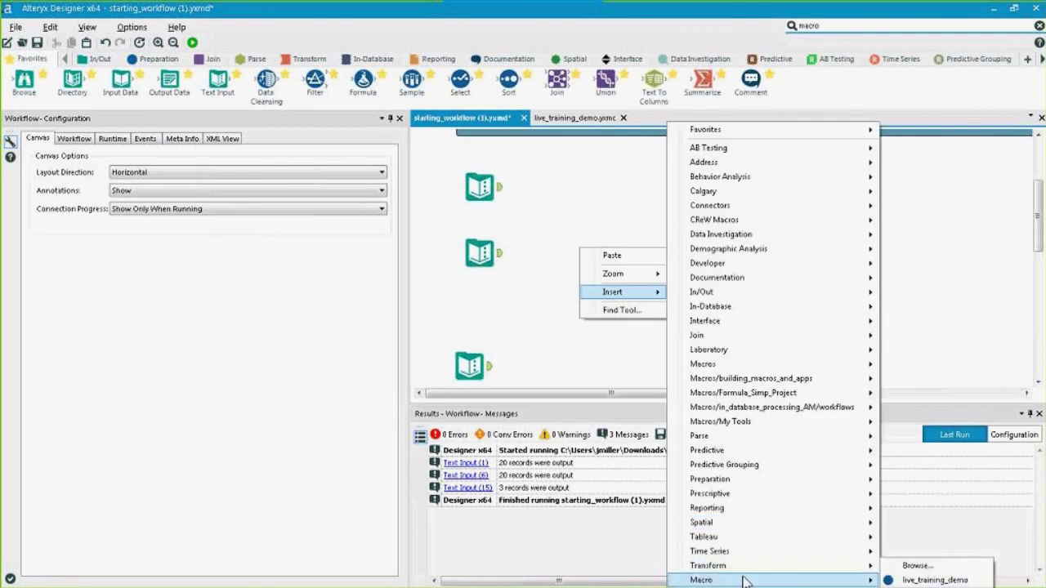
{"action": "left_click", "coordinate": [907, 580]}
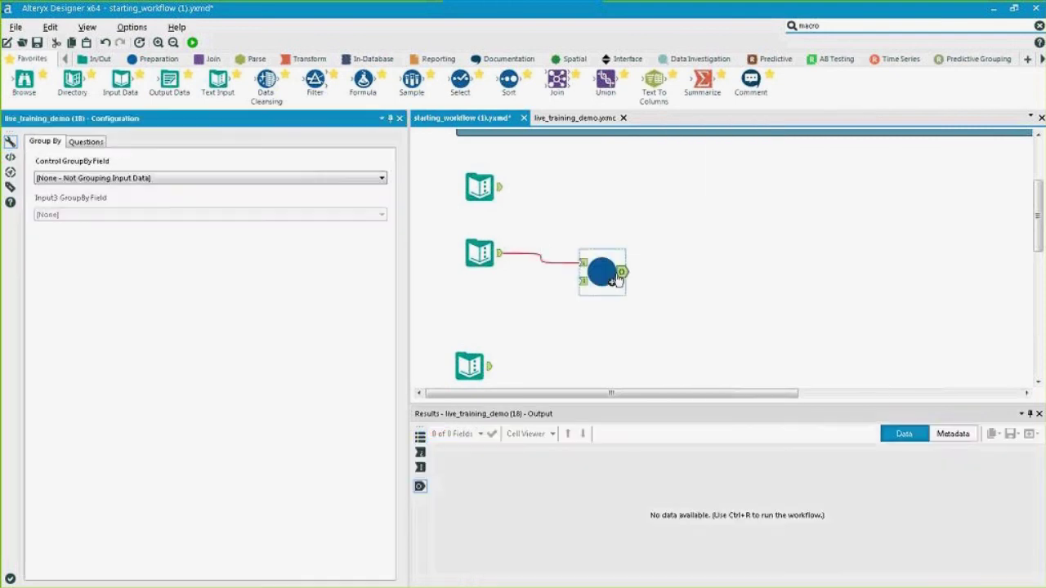
Remove the automatic connection into the new macro and move the macro between the levels of the two upper Text Inputs
{"action": "left_click", "coordinate": [541, 256]}
{"action": "key", "text": "Delete"}
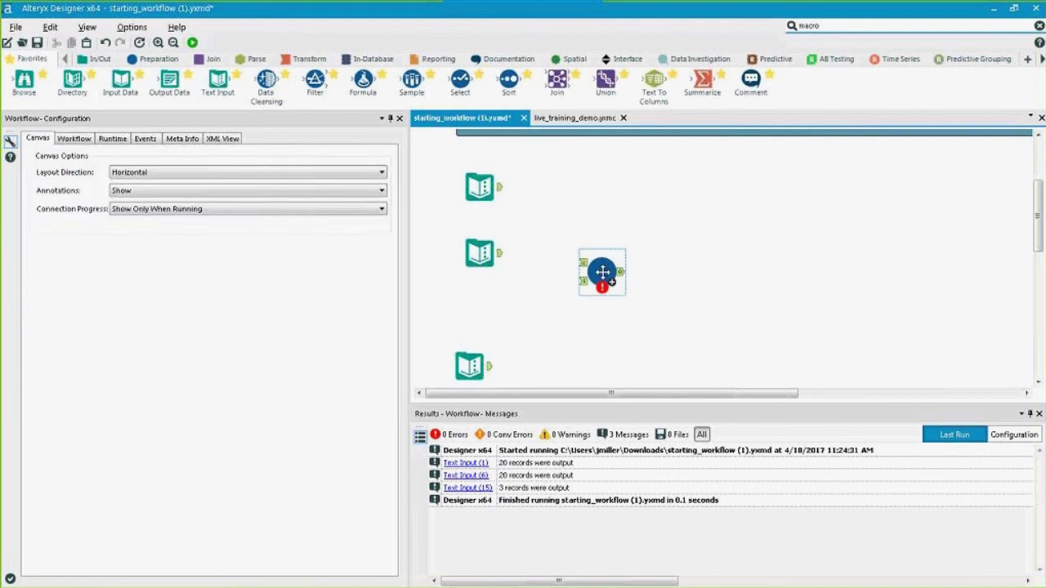
{"action": "left_click_drag", "start_coordinate": [602, 273], "coordinate": [611, 221]}
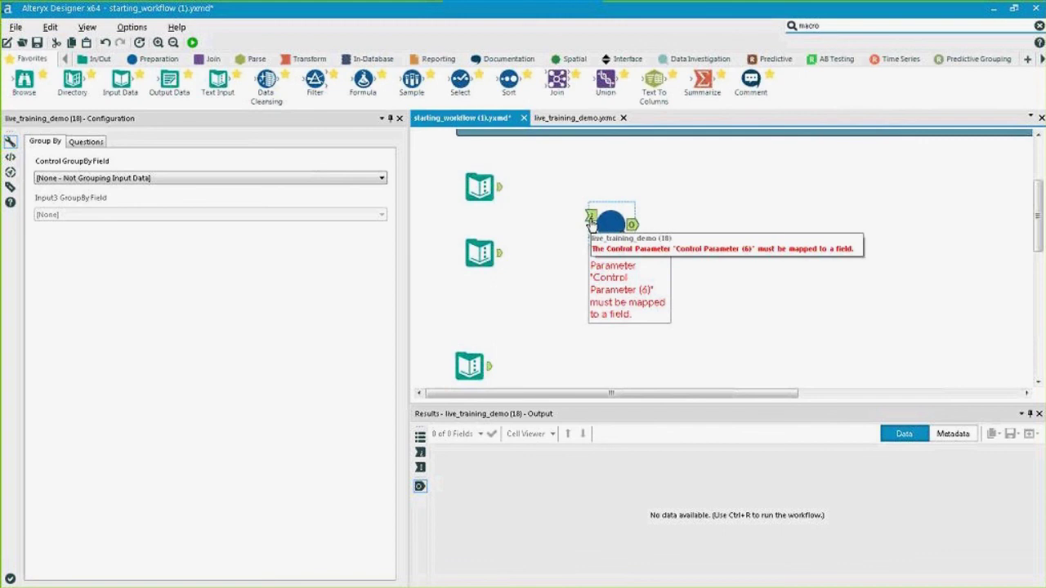
Compare the macro's input anchors with its Control Parameter and Macro Input, then connect the Number Text Input to the I anchor
{"action": "left_click", "coordinate": [575, 117]}
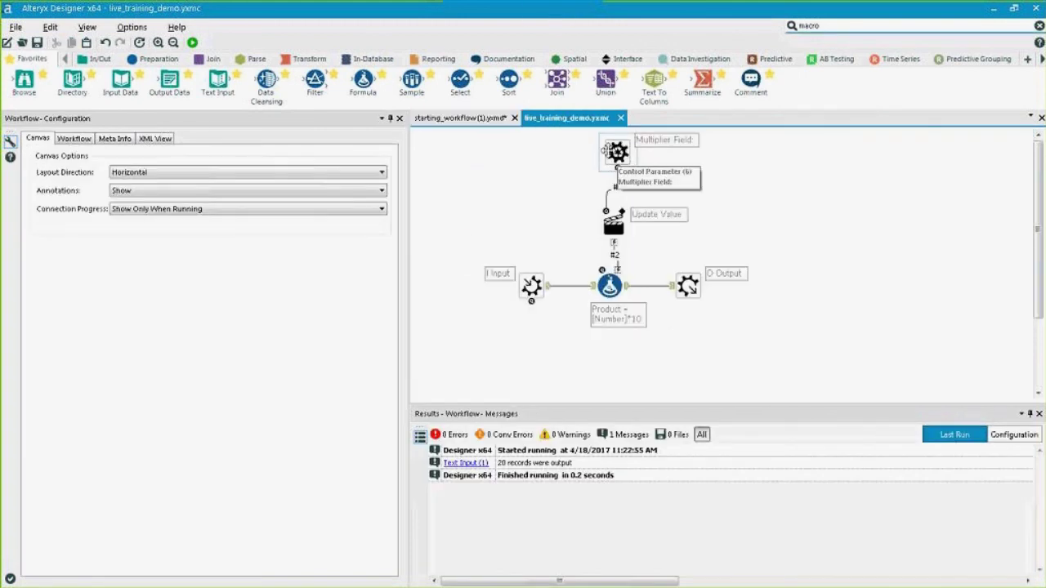
{"action": "left_click", "coordinate": [481, 123]}
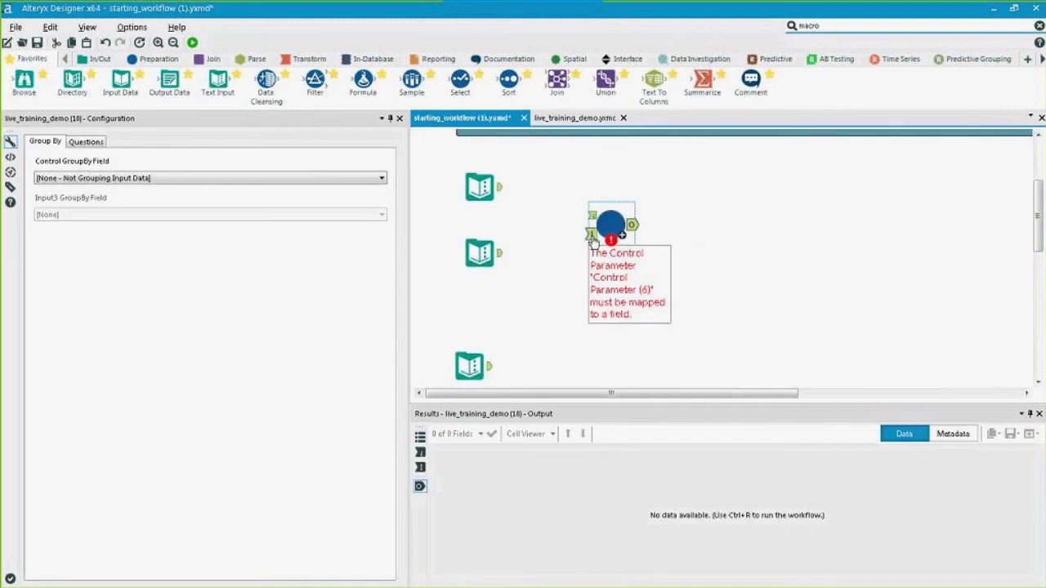
{"action": "left_click", "coordinate": [571, 118]}
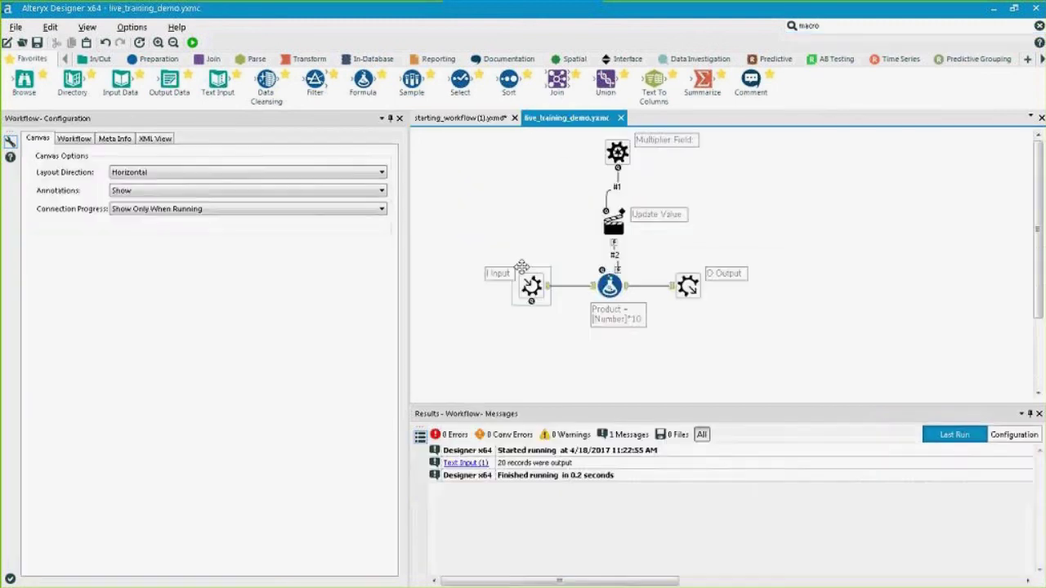
{"action": "left_click", "coordinate": [474, 120]}
{"action": "left_click", "coordinate": [482, 253]}
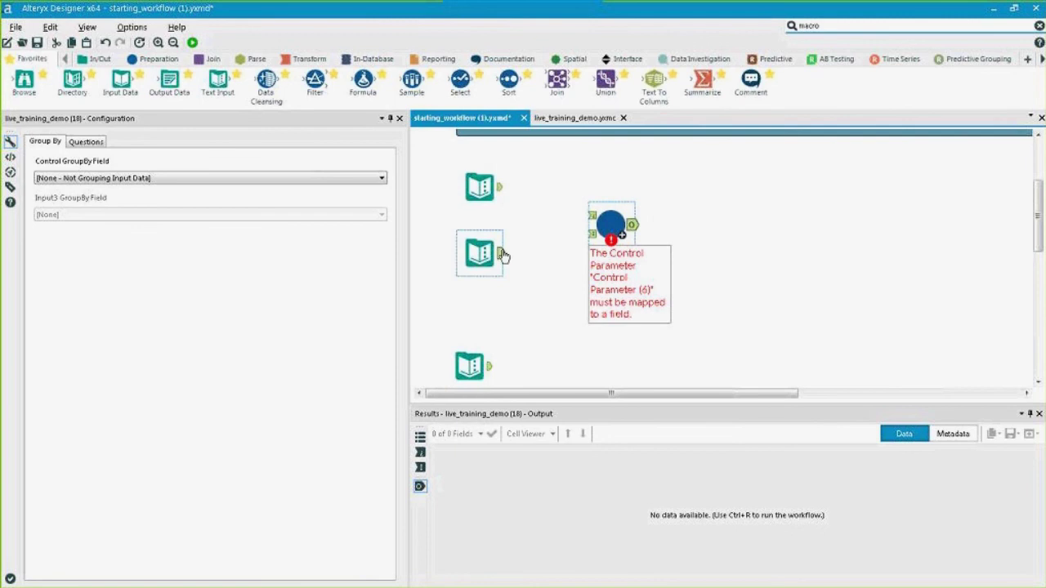
{"action": "left_click_drag", "start_coordinate": [500, 253], "coordinate": [587, 235]}
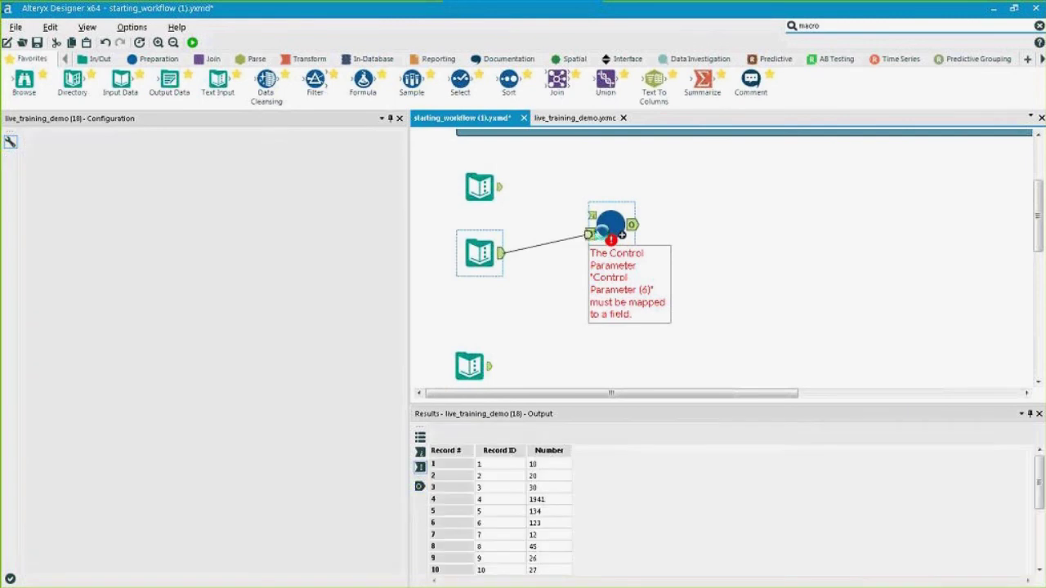
Connect the Multiplier Text Input to the macro's control anchor and group both the control and Input3 data by Record ID
{"action": "left_click_drag", "start_coordinate": [500, 187], "coordinate": [590, 217]}
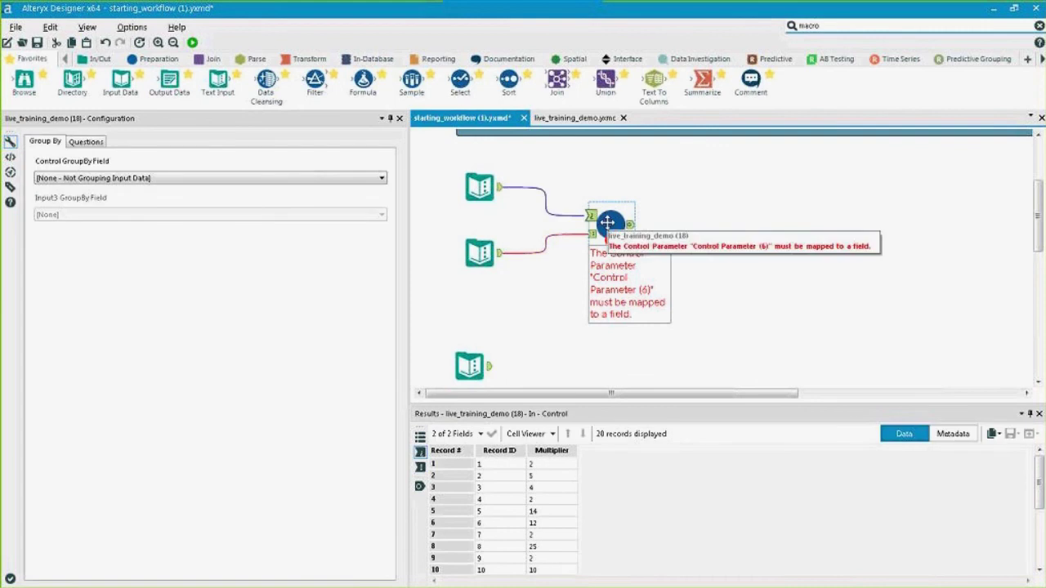
{"action": "left_click", "coordinate": [264, 177]}
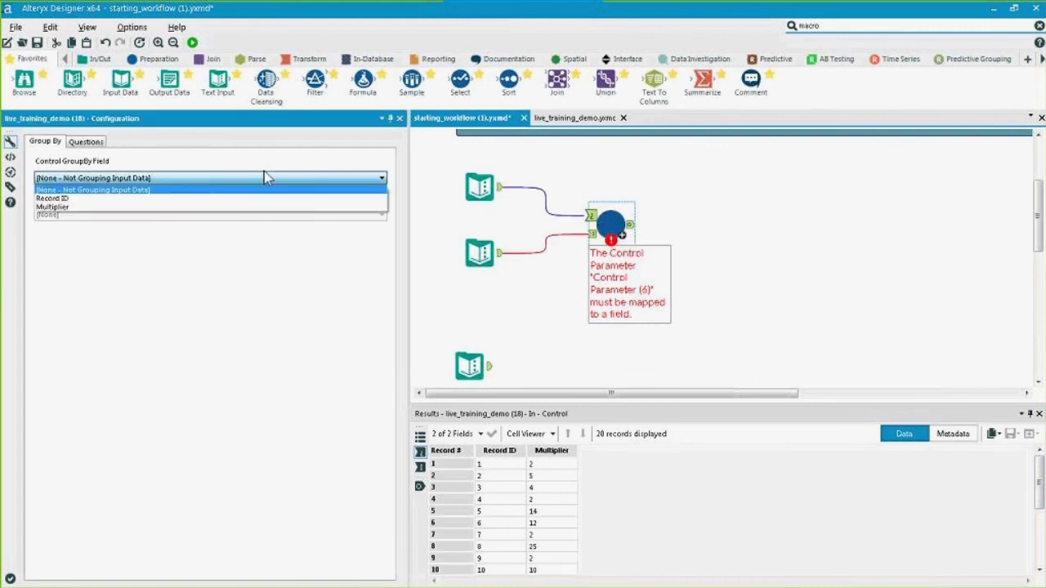
{"action": "left_click", "coordinate": [153, 199]}
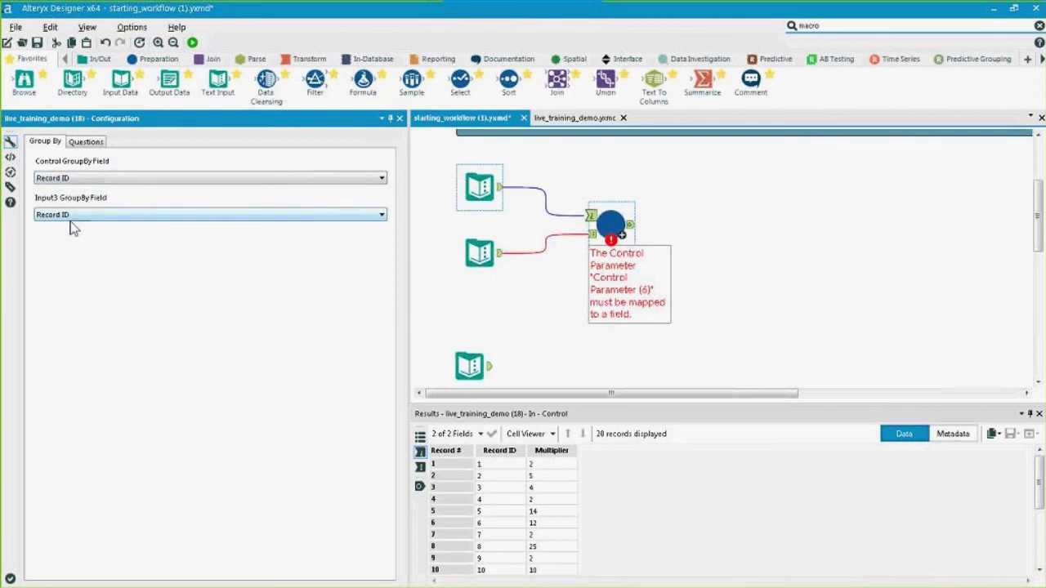
Map the macro's Choose Multiplier Field question to the Multiplier (Double) field
{"action": "left_click", "coordinate": [79, 143]}
{"action": "left_click", "coordinate": [88, 172]}
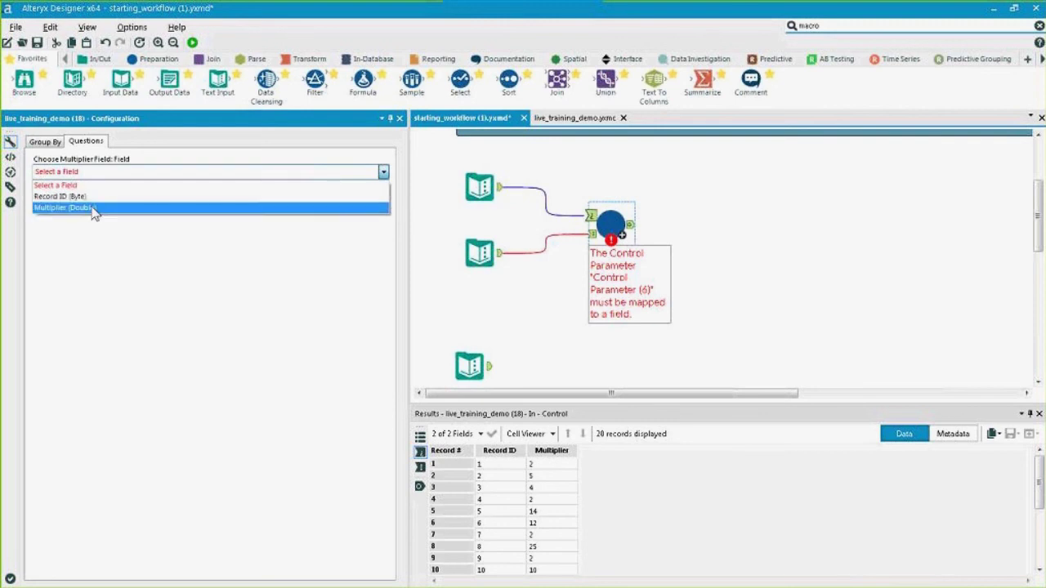
{"action": "left_click", "coordinate": [92, 209]}
{"action": "left_click", "coordinate": [725, 259]}
Add a Browse tool to the live_training_demo macro's output and run the workflow
{"action": "left_click", "coordinate": [607, 222]}
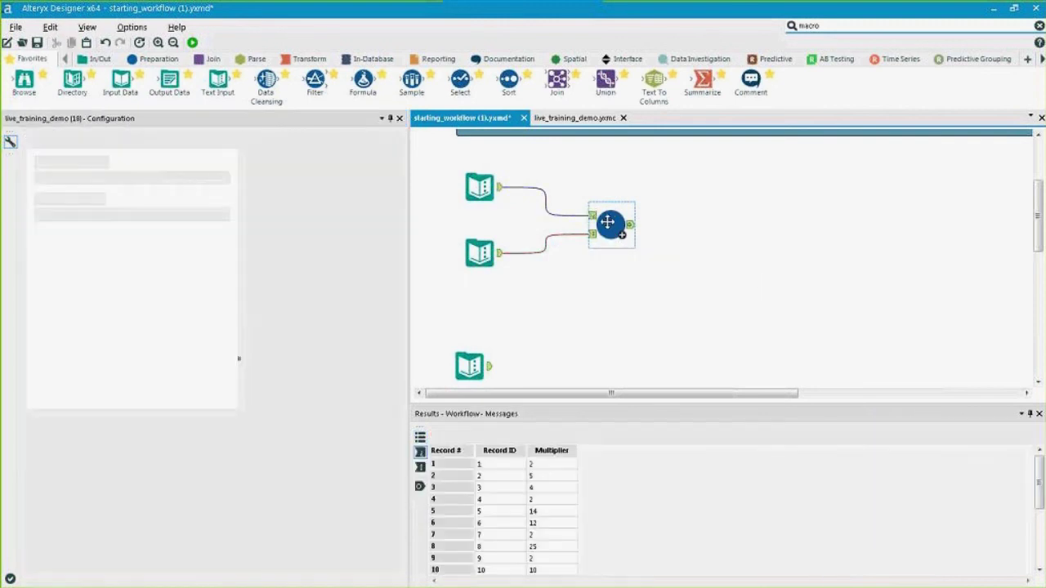
{"action": "key", "text": "ctrl+shift+b"}
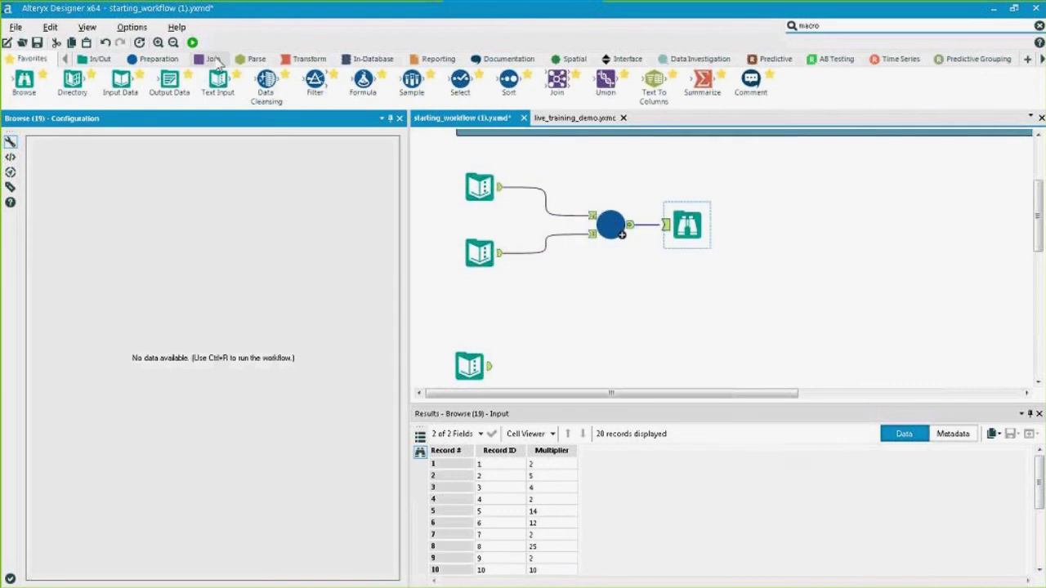
{"action": "left_click", "coordinate": [192, 41]}
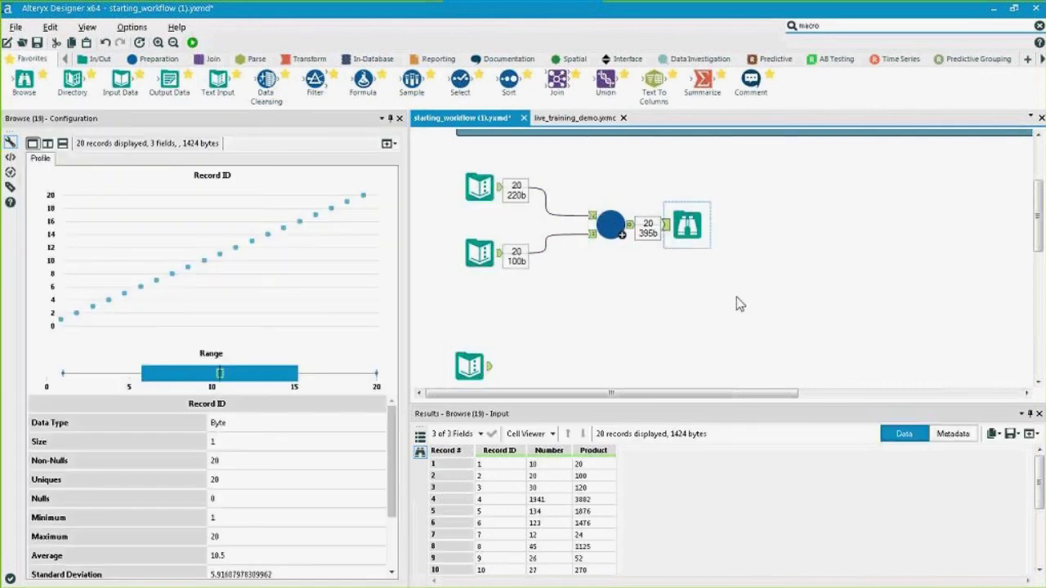
Check the Number and Product values of records 1 and 3 in the Browse output against the Multiplier Text Input
{"action": "left_click", "coordinate": [525, 464]}
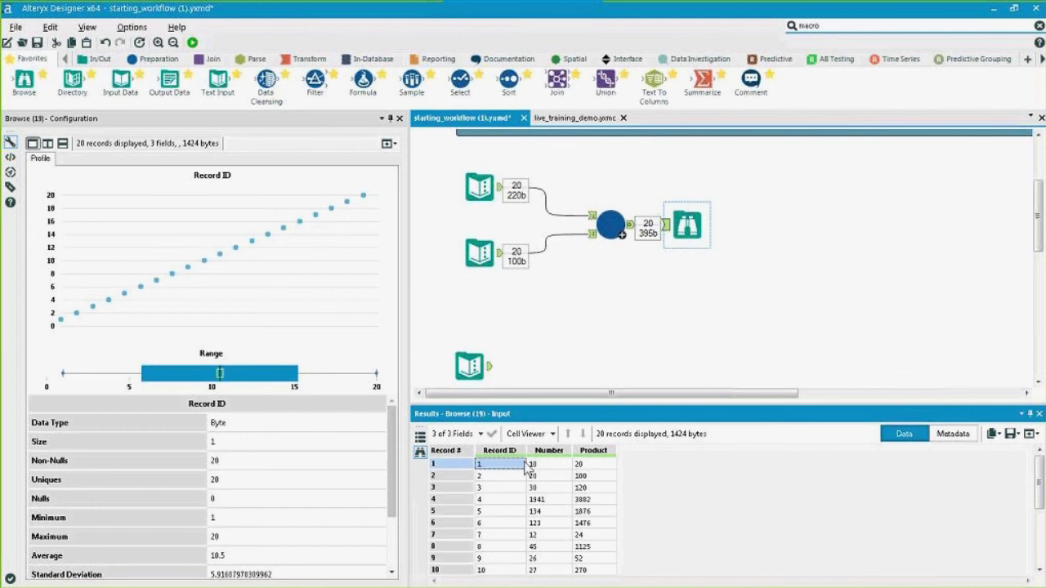
{"action": "left_click", "coordinate": [533, 466]}
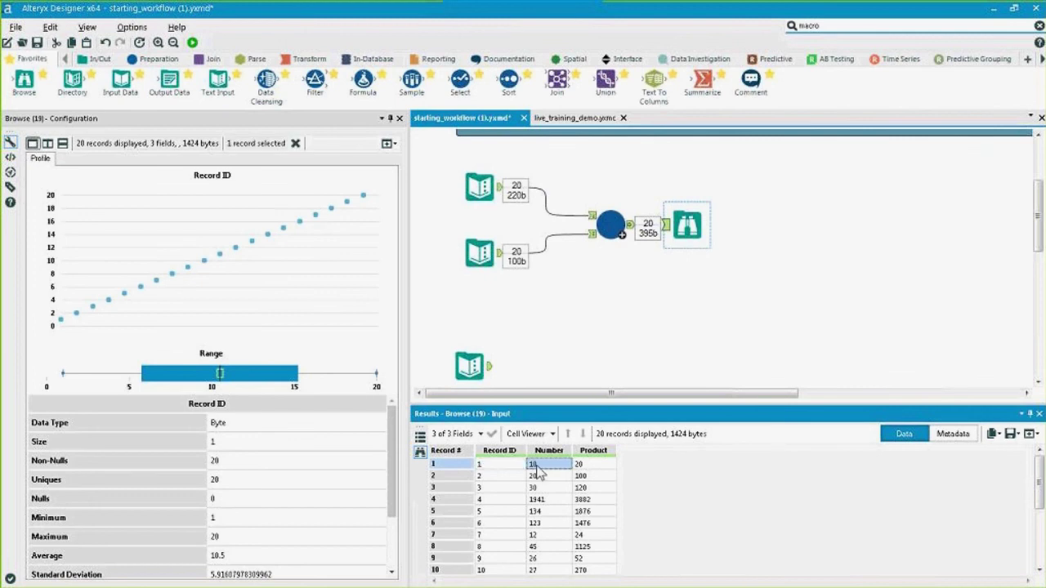
{"action": "left_click", "coordinate": [600, 465]}
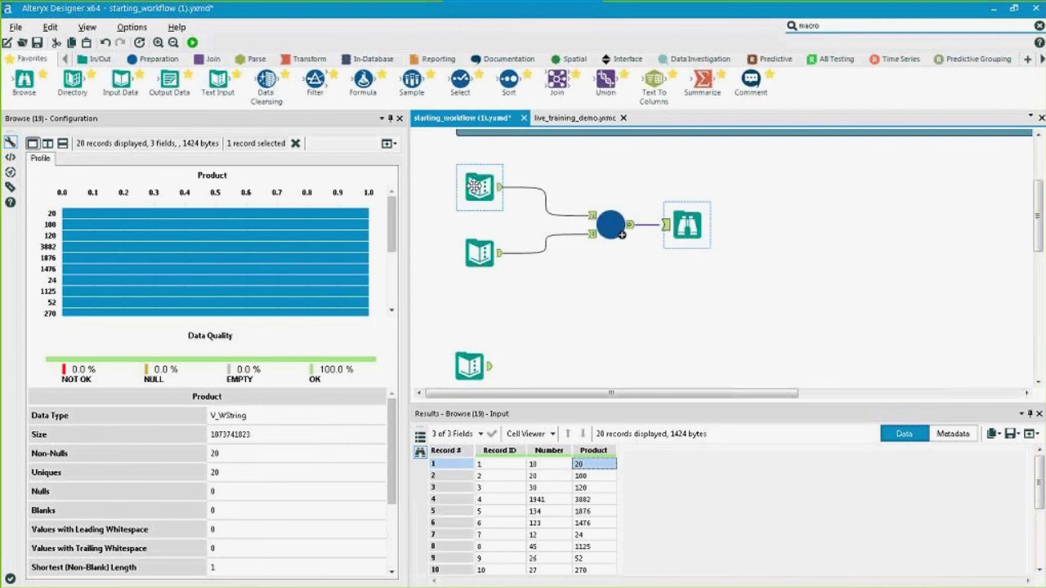
{"action": "left_click", "coordinate": [478, 186]}
{"action": "left_click", "coordinate": [58, 166]}
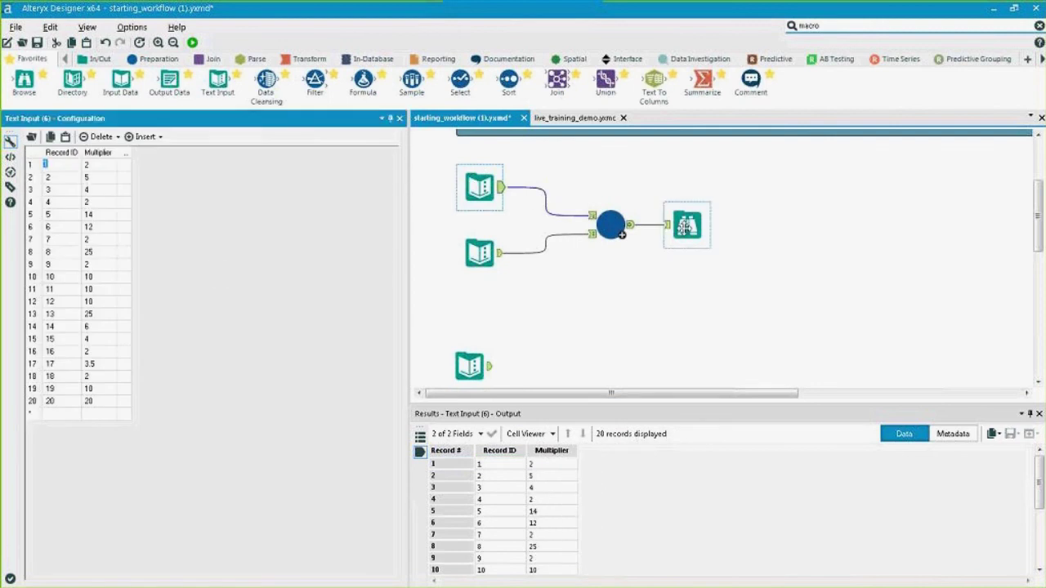
{"action": "left_click", "coordinate": [687, 226]}
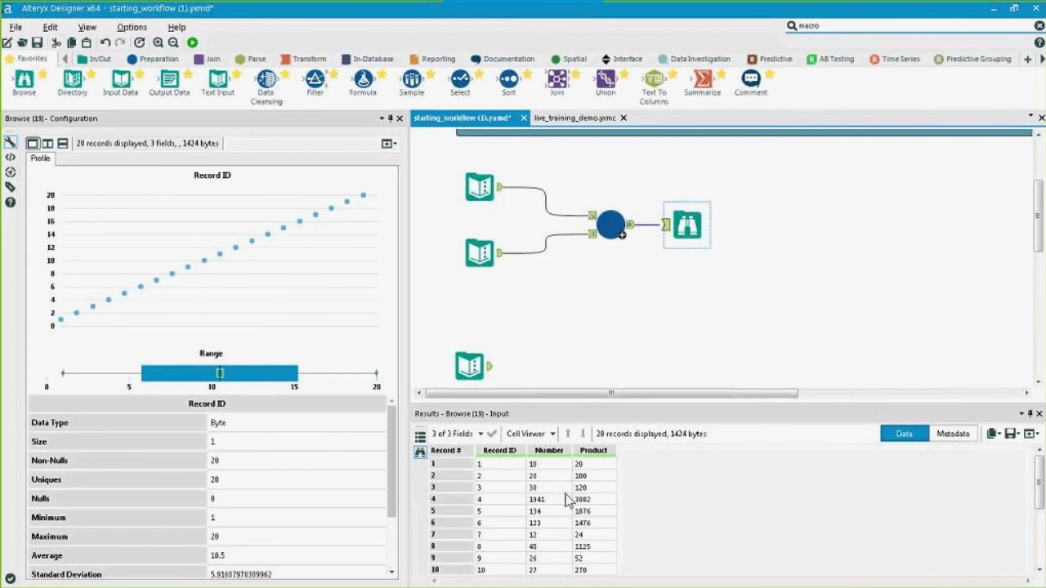
{"action": "left_click", "coordinate": [536, 489]}
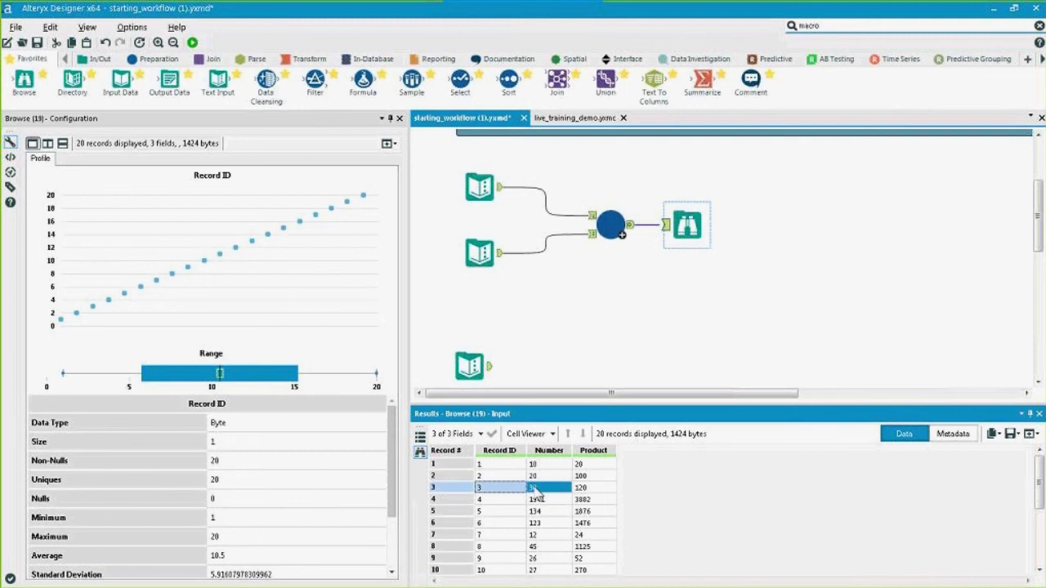
{"action": "left_click_drag", "start_coordinate": [536, 488], "coordinate": [597, 489]}
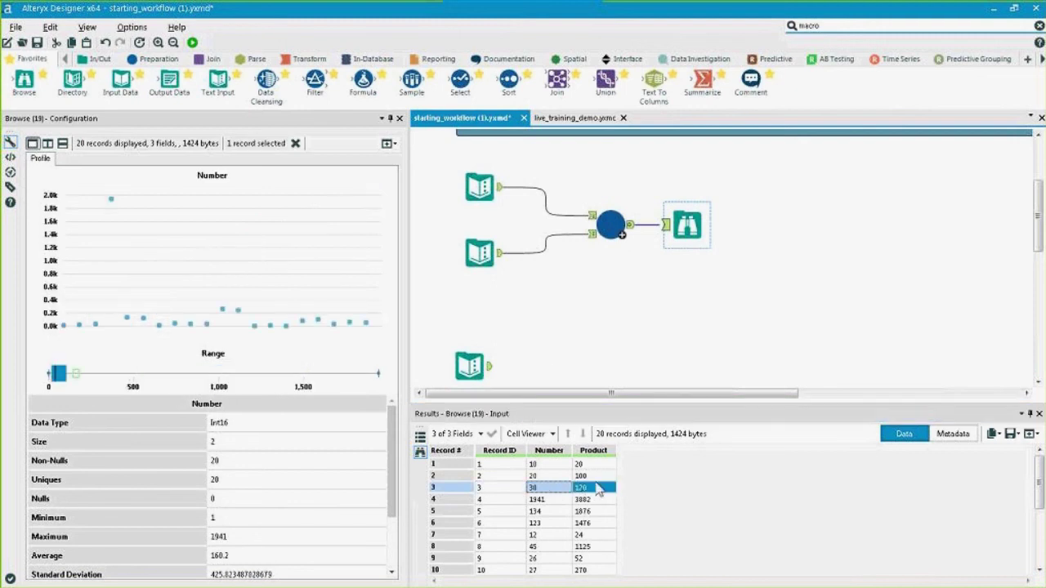
{"action": "left_click", "coordinate": [479, 188]}
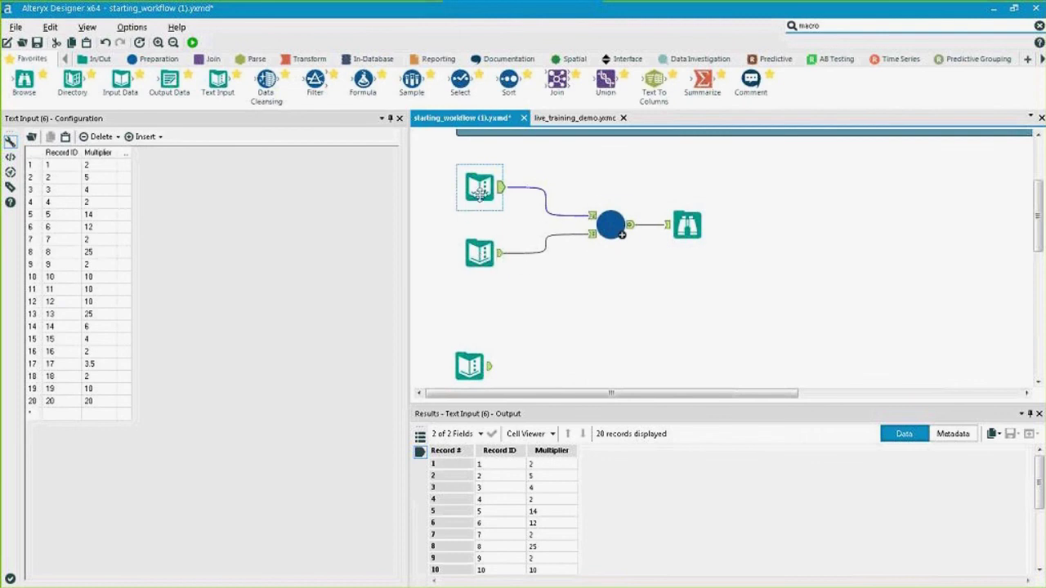
Set the macro's Control GroupBy Field to [None - Not Grouping Input Data] and rerun the workflow
{"action": "left_click_drag", "start_coordinate": [484, 251], "coordinate": [475, 269]}
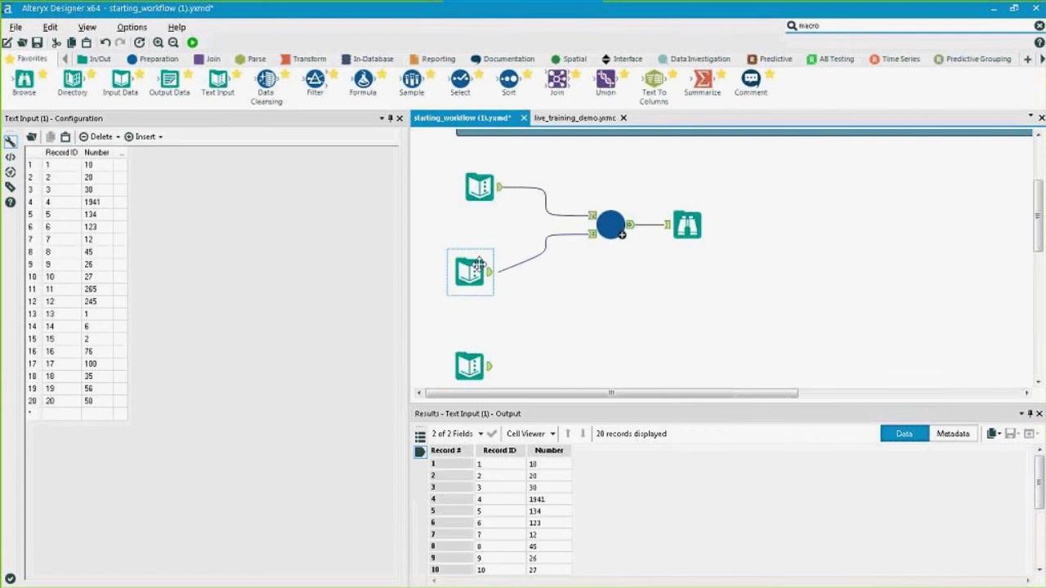
{"action": "left_click", "coordinate": [610, 225]}
{"action": "left_click", "coordinate": [296, 180]}
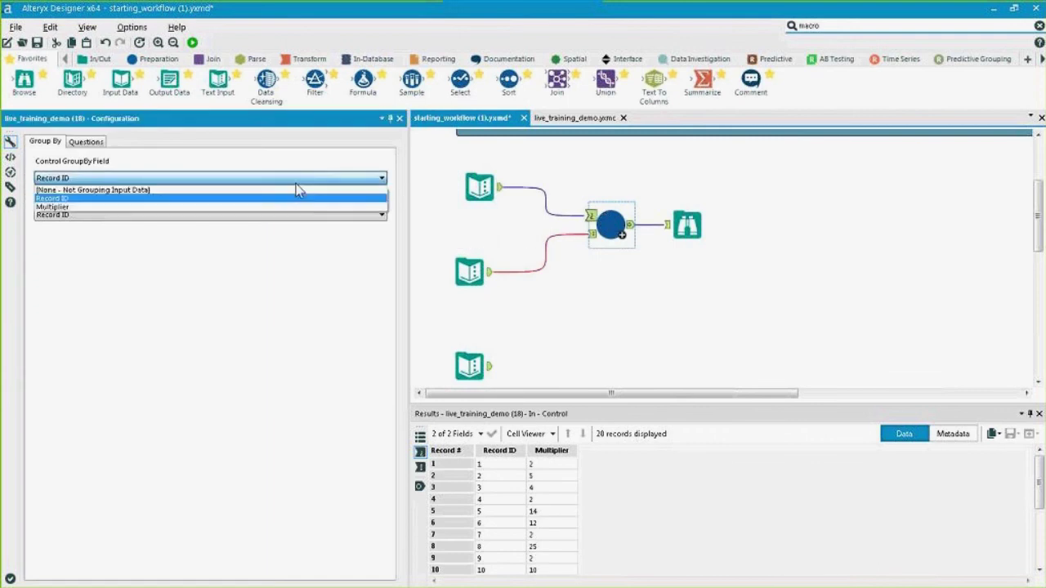
{"action": "left_click", "coordinate": [299, 191]}
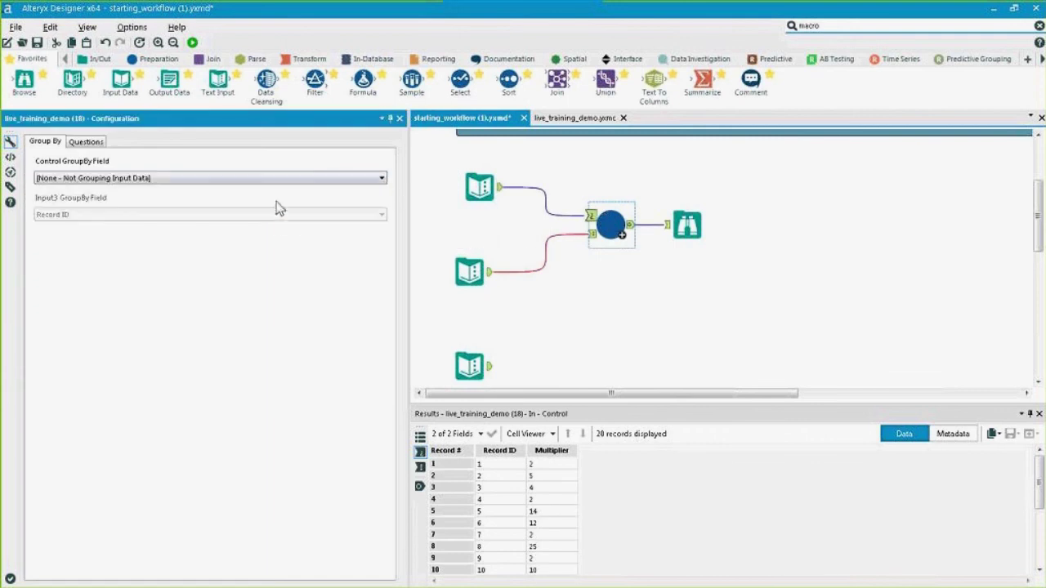
{"action": "left_click", "coordinate": [100, 144]}
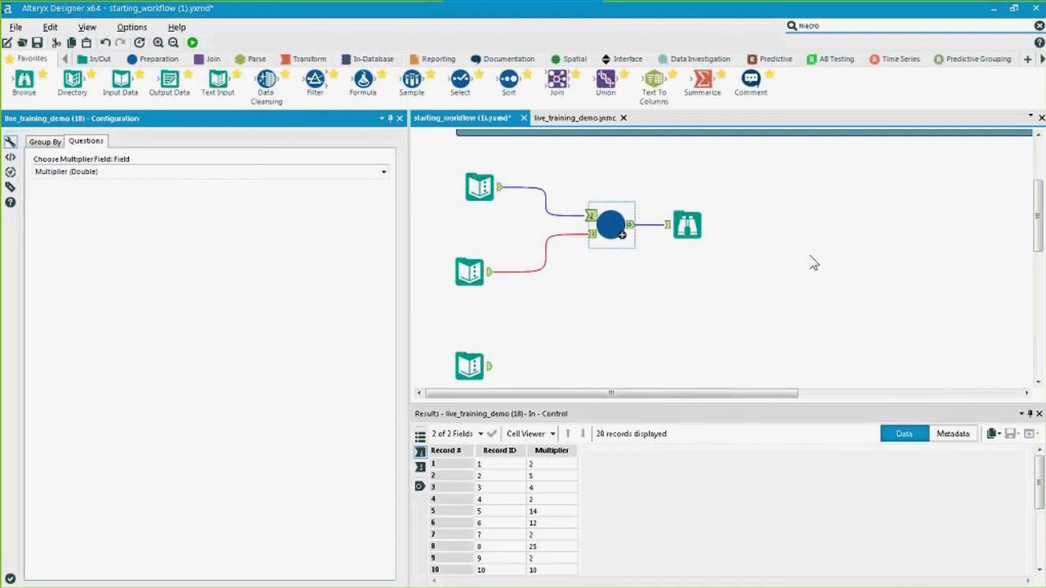
{"action": "key", "text": "ctrl+r"}
Examine the ungrouped Browse output from record 1 through record 21, comparing its products with the first two values in the Multiplier Text Input
{"action": "left_click", "coordinate": [690, 229]}
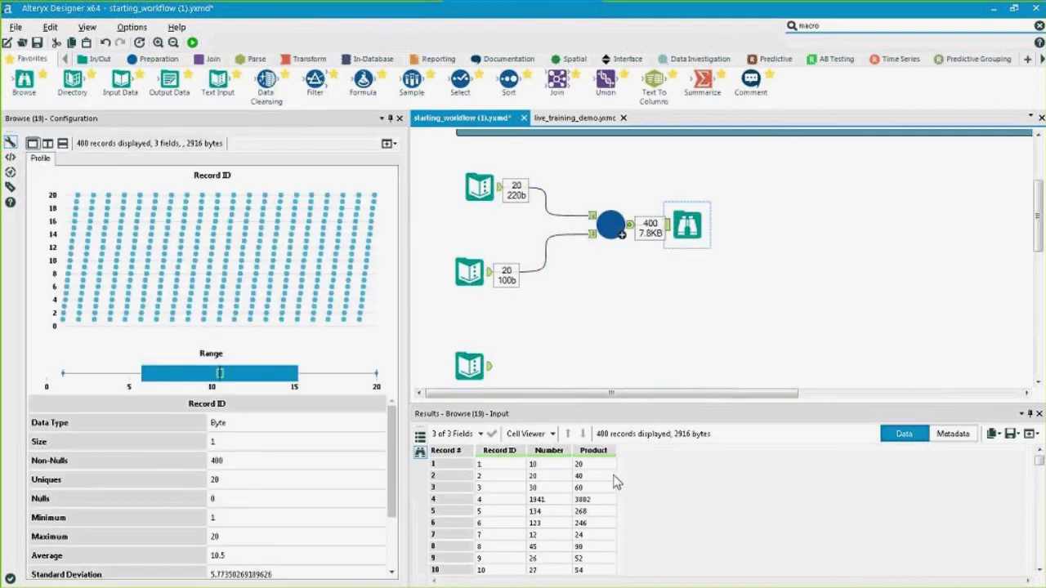
{"action": "left_click", "coordinate": [580, 464]}
{"action": "left_click", "coordinate": [494, 463]}
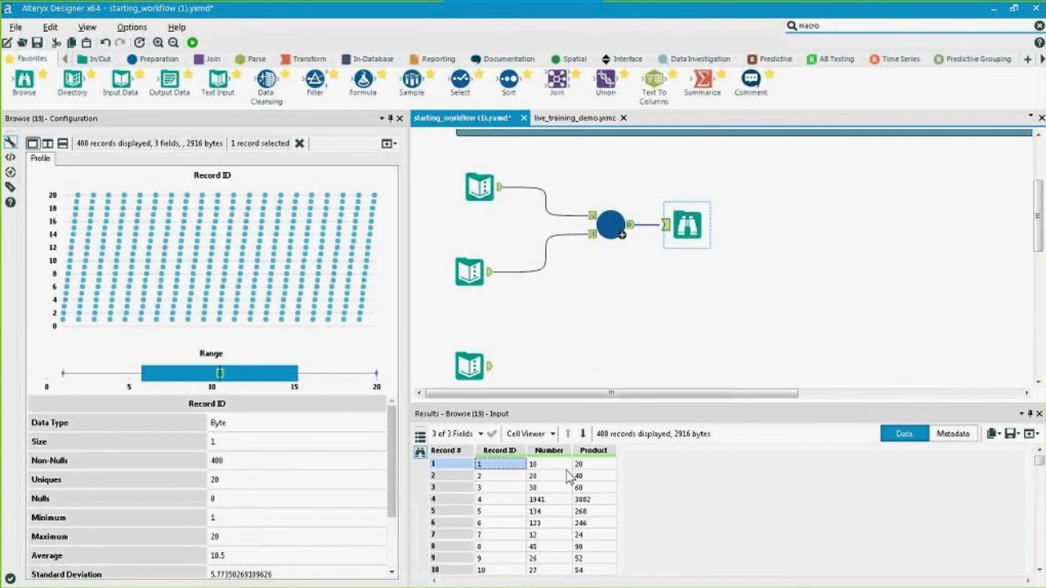
{"action": "left_click", "coordinate": [480, 186]}
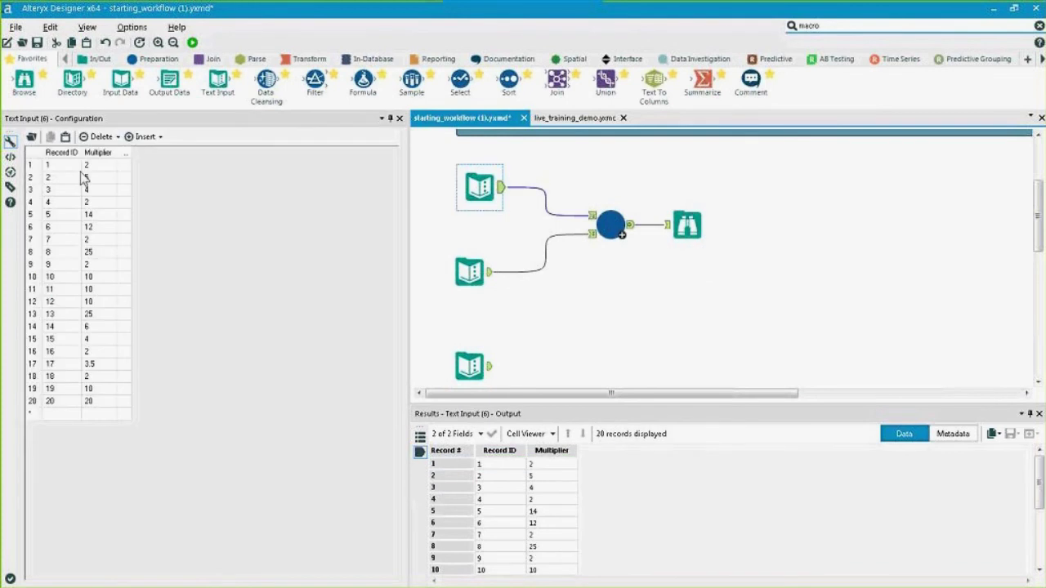
{"action": "left_click", "coordinate": [677, 231]}
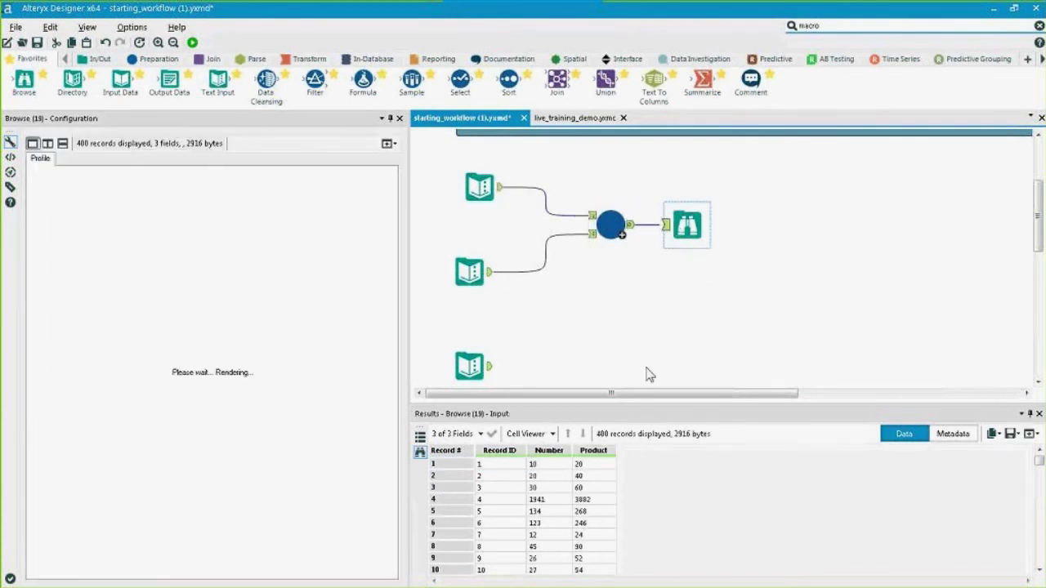
{"action": "left_click_drag", "start_coordinate": [539, 476], "coordinate": [596, 488]}
{"action": "scroll", "coordinate": [568, 503], "scroll_direction": "down", "scroll_amount": 3}
{"action": "scroll", "coordinate": [567, 501], "scroll_direction": "down", "scroll_amount": 1}
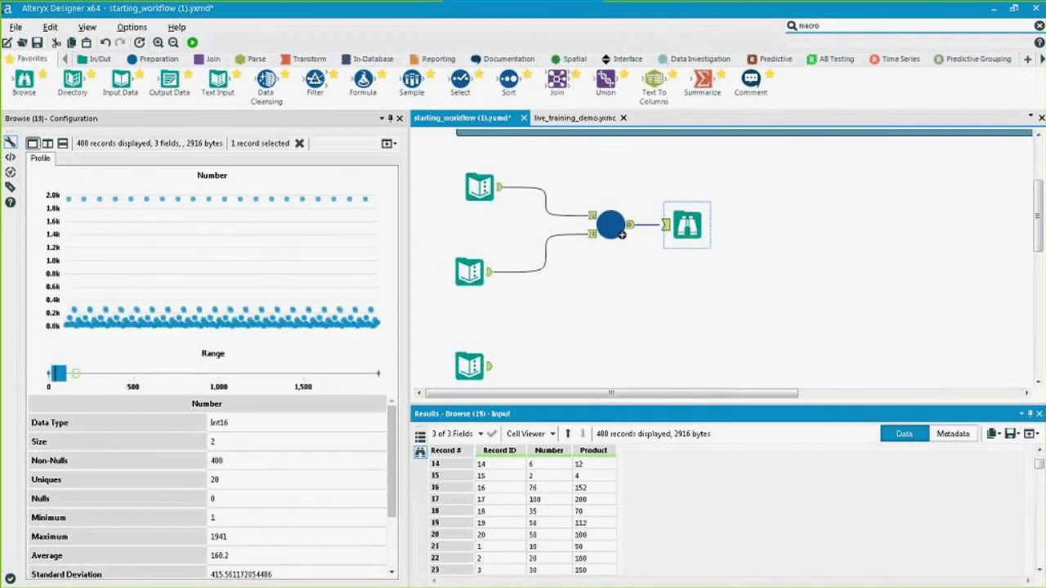
{"action": "left_click_drag", "start_coordinate": [533, 534], "coordinate": [608, 538]}
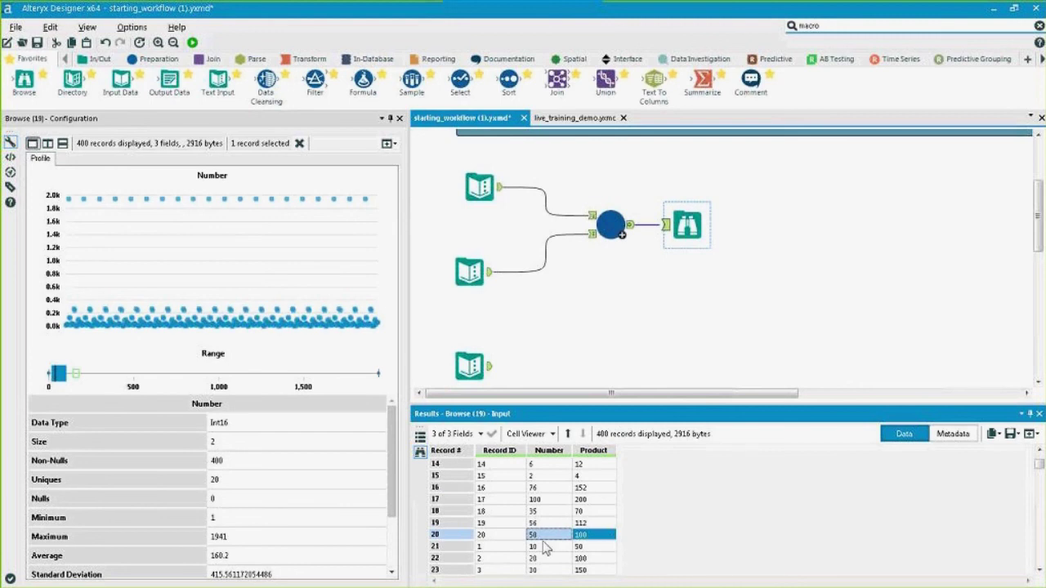
{"action": "left_click_drag", "start_coordinate": [517, 546], "coordinate": [579, 555]}
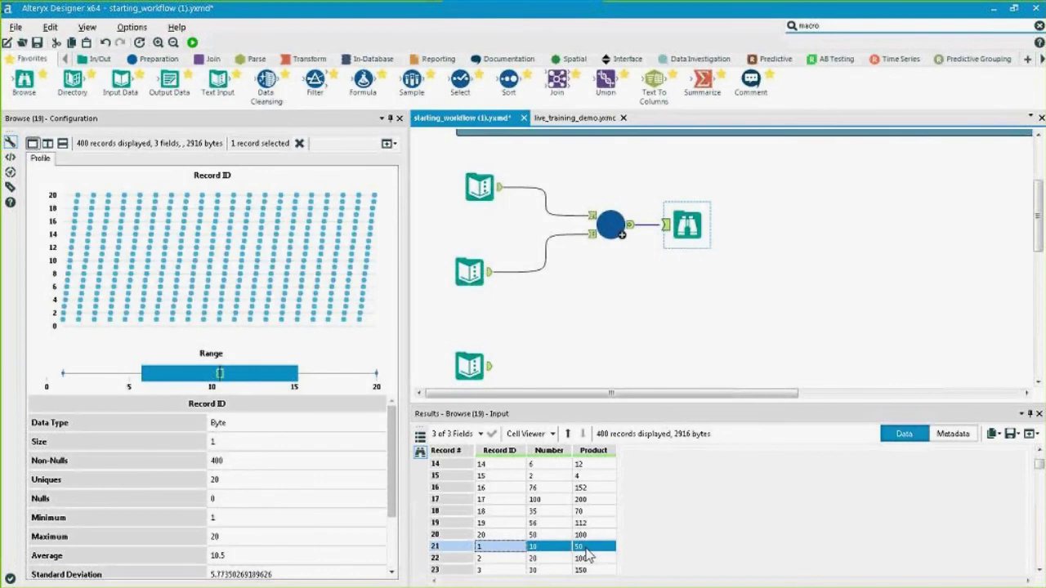
{"action": "left_click", "coordinate": [482, 188]}
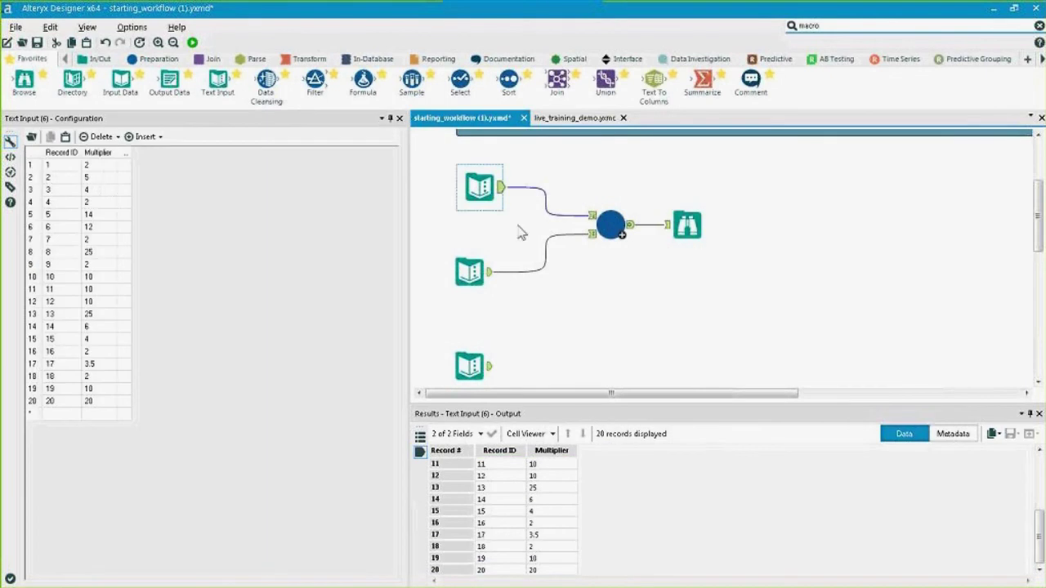
Move the macro and its Browse tool together up and to the right, in line with the Multiplier Text Input
{"action": "left_click", "coordinate": [618, 214]}
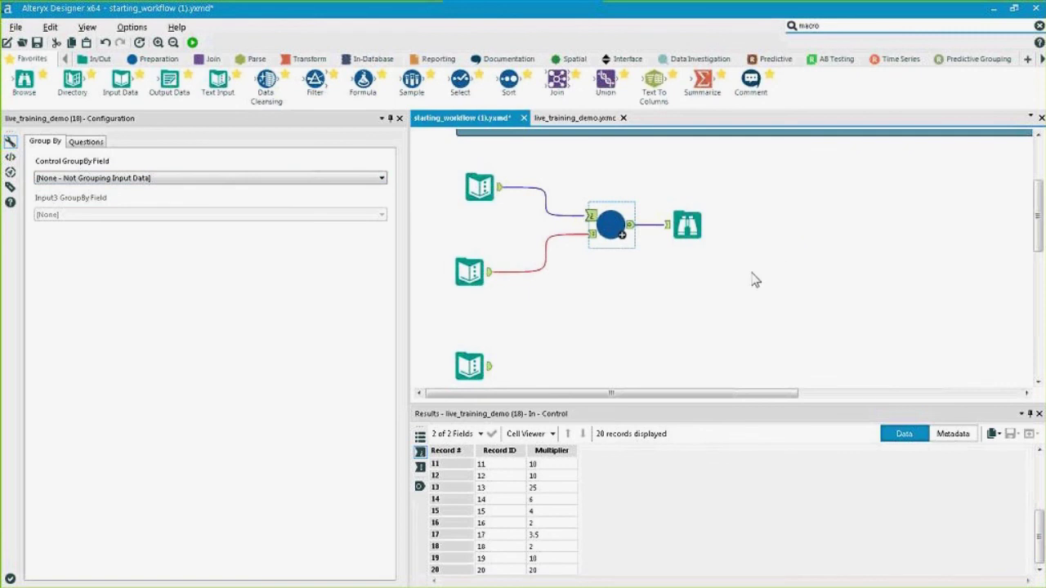
{"action": "left_click_drag", "start_coordinate": [748, 262], "coordinate": [544, 201]}
{"action": "left_click_drag", "start_coordinate": [612, 245], "coordinate": [660, 217]}
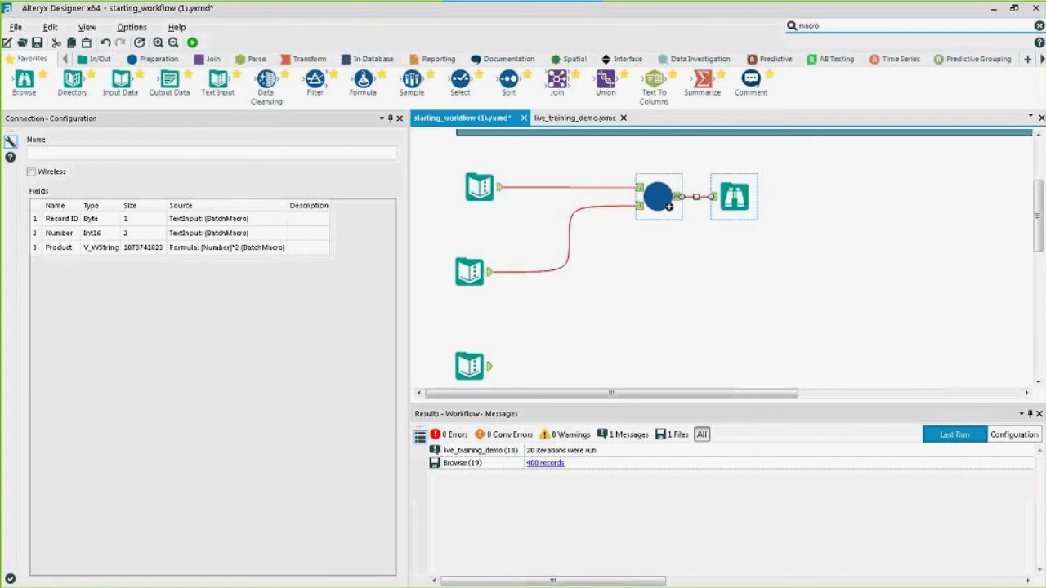
Align the store product sales Text Input beneath the other two inputs and attach a Table reporting tool to its output
{"action": "left_click", "coordinate": [729, 194]}
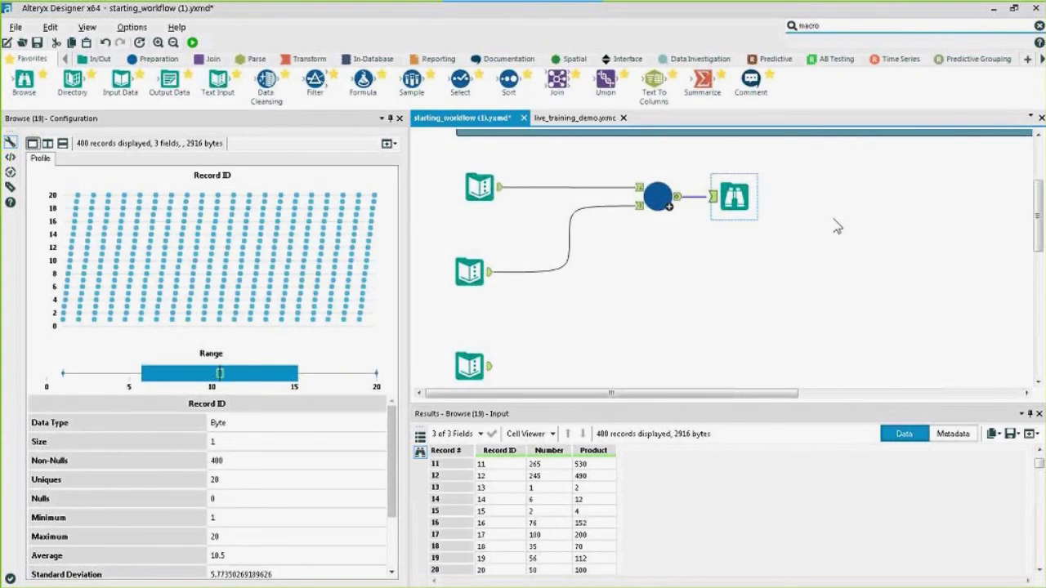
{"action": "left_click", "coordinate": [732, 310]}
{"action": "scroll", "coordinate": [730, 291], "scroll_direction": "down", "scroll_amount": 1}
{"action": "scroll", "coordinate": [732, 293], "scroll_direction": "down", "scroll_amount": 2}
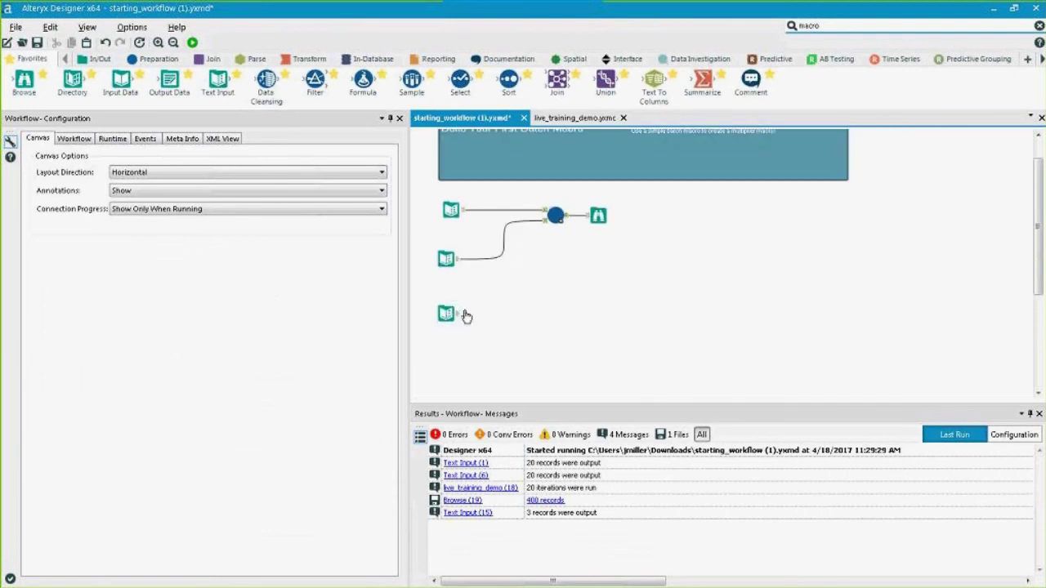
{"action": "mouse_move", "coordinate": [464, 316]}
{"action": "left_mouse_down"}
{"action": "mouse_move", "coordinate": [448, 315]}
{"action": "mouse_move", "coordinate": [490, 313]}
{"action": "left_mouse_up"}
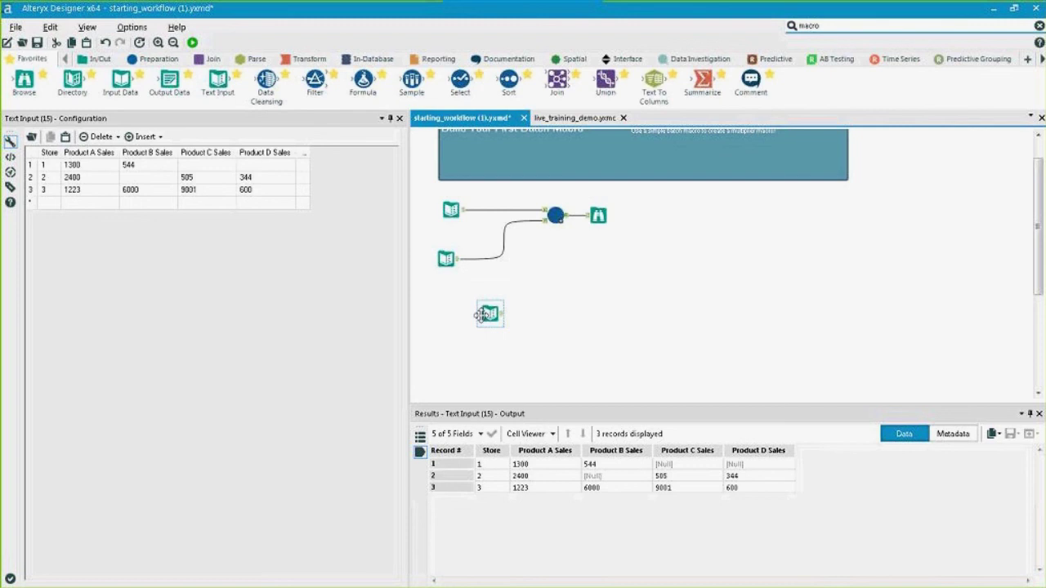
{"action": "left_click_drag", "start_coordinate": [490, 315], "coordinate": [451, 308]}
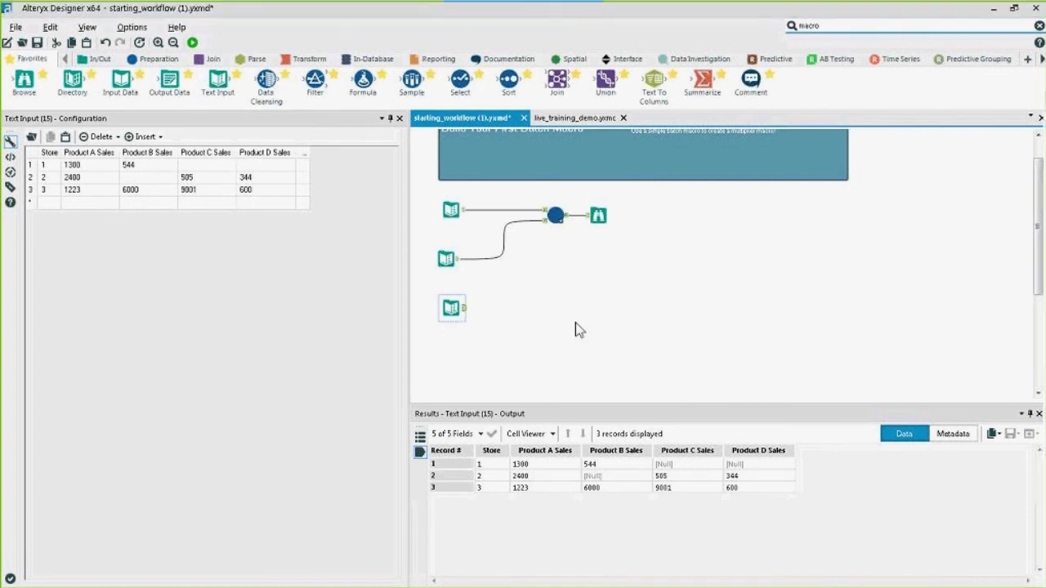
{"action": "left_click", "coordinate": [433, 59]}
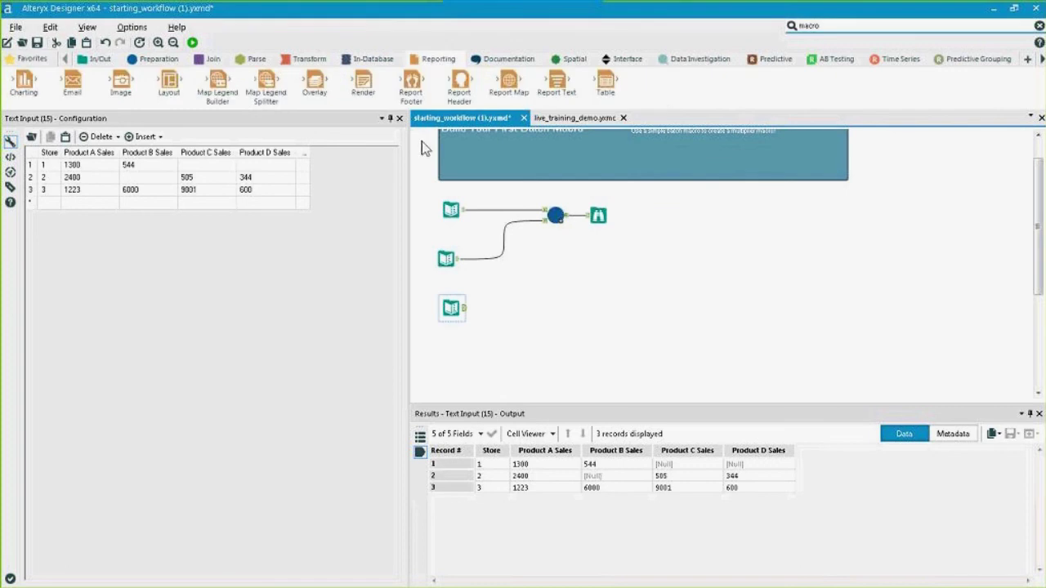
{"action": "left_click_drag", "start_coordinate": [609, 84], "coordinate": [517, 308]}
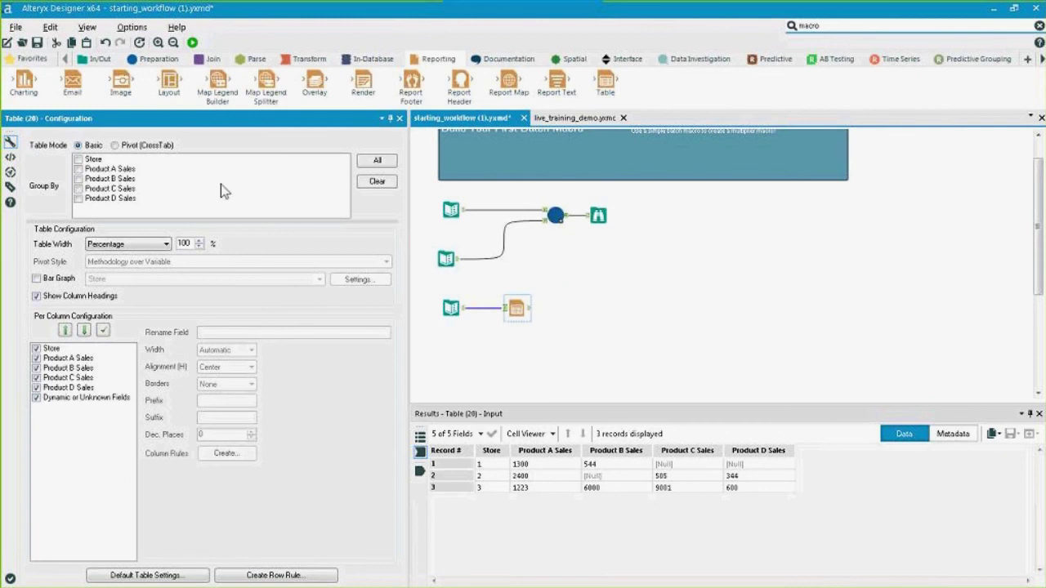
Group the Table tool by Store, attach a Browse tool to its output, run the workflow and space the two tools apart
{"action": "left_click_drag", "start_coordinate": [517, 308], "coordinate": [558, 314]}
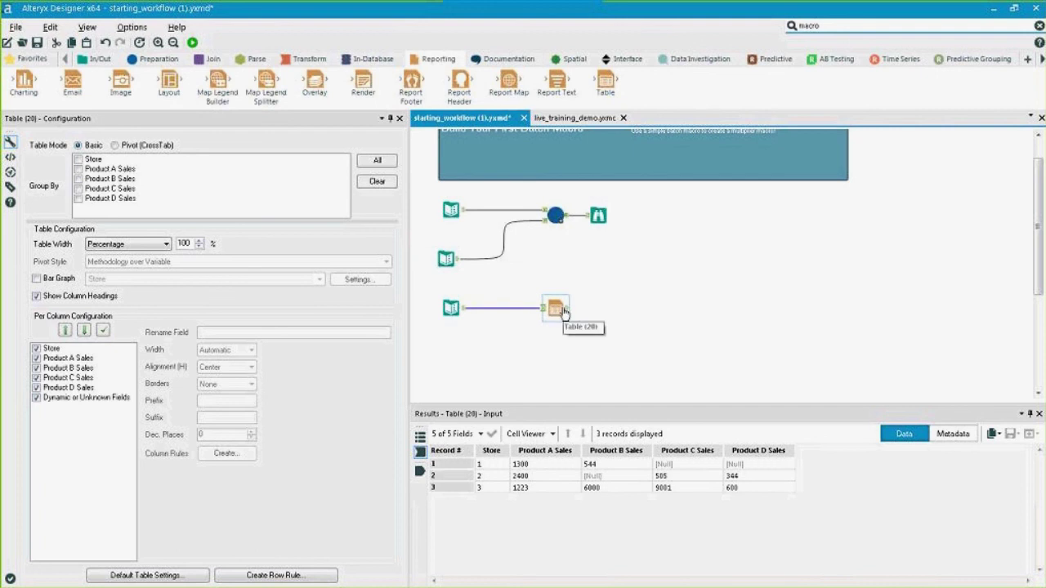
{"action": "left_click", "coordinate": [83, 161]}
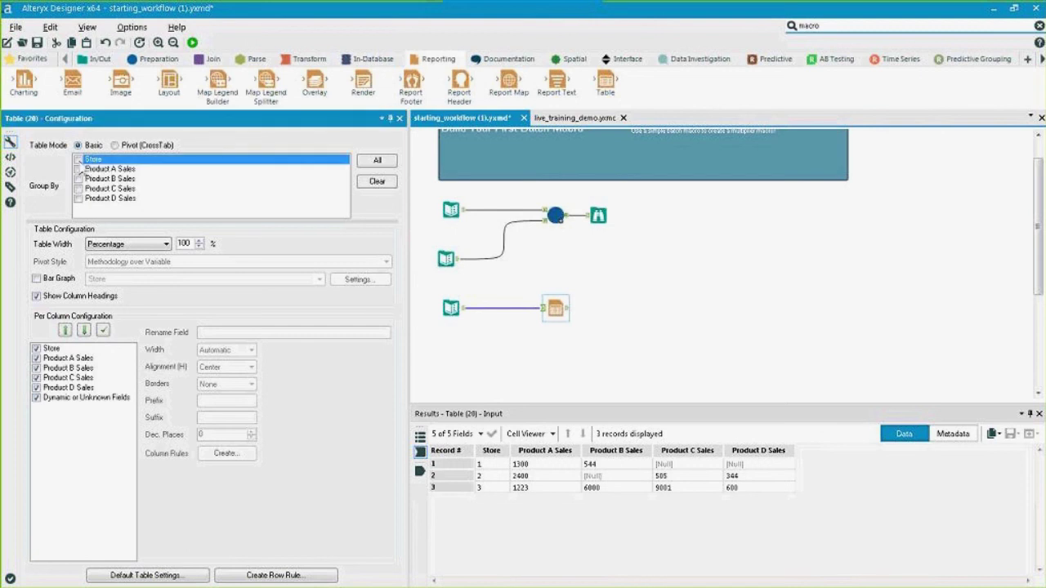
{"action": "left_click", "coordinate": [78, 160]}
{"action": "left_click", "coordinate": [557, 305]}
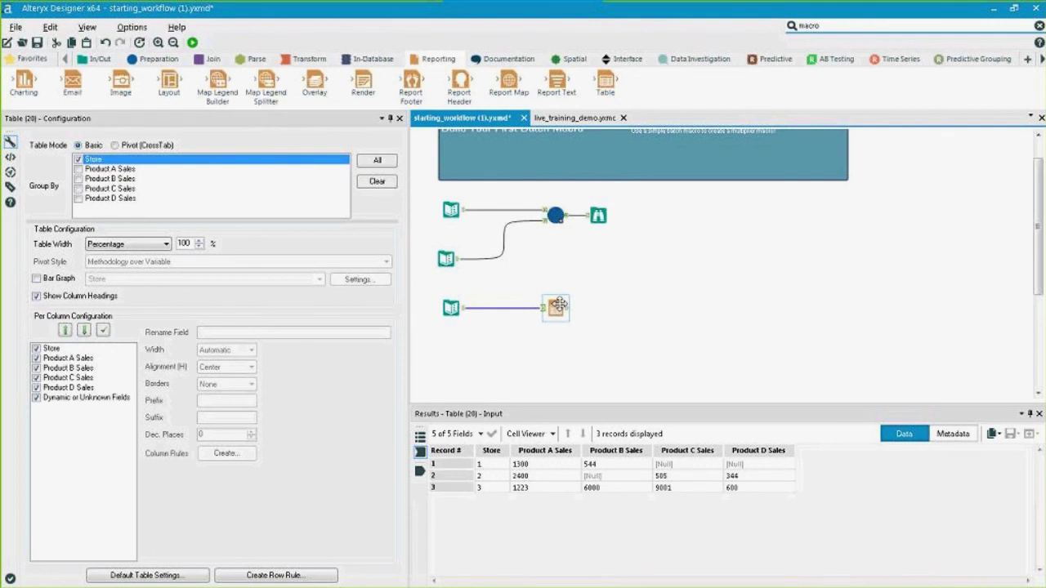
{"action": "key", "text": "ctrl+shift+b"}
{"action": "key", "text": "ctrl+r"}
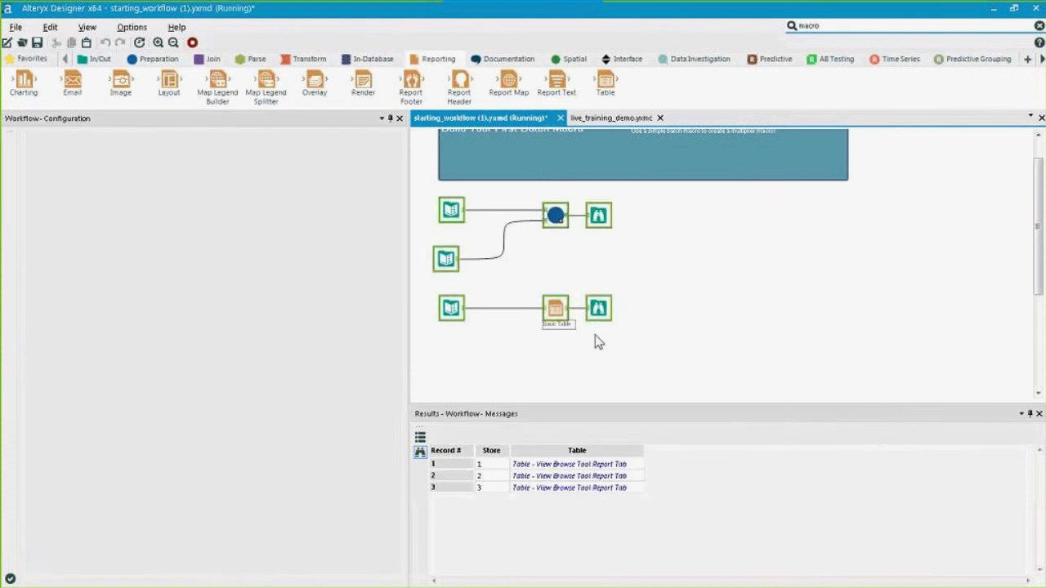
{"action": "left_click_drag", "start_coordinate": [598, 308], "coordinate": [557, 316]}
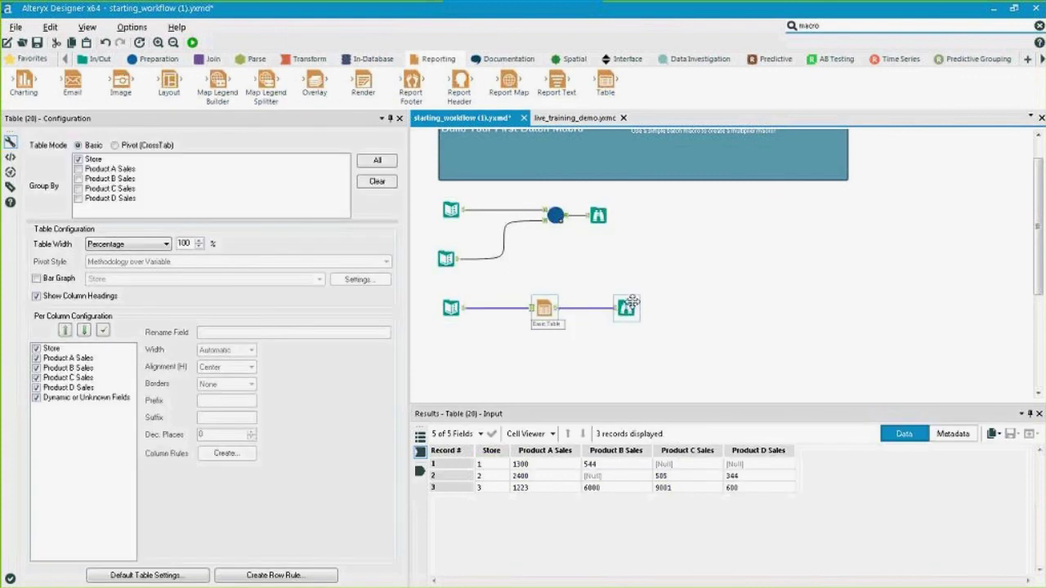
Examine the rendered store tables in a widened Browse report view, and compare them with the Table tool's input data
{"action": "left_click", "coordinate": [629, 304]}
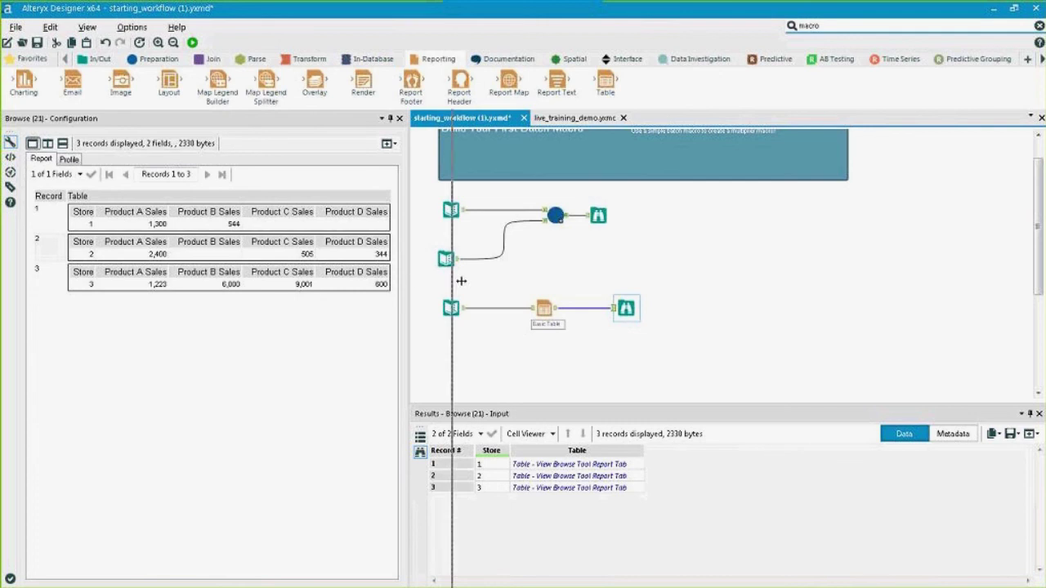
{"action": "left_click_drag", "start_coordinate": [461, 281], "coordinate": [462, 287]}
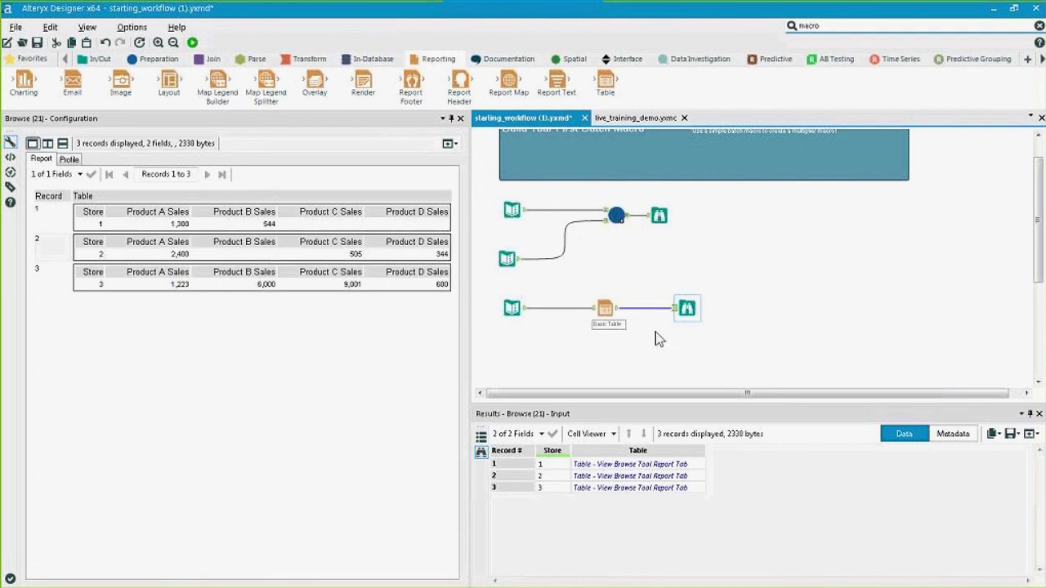
{"action": "left_click", "coordinate": [615, 312]}
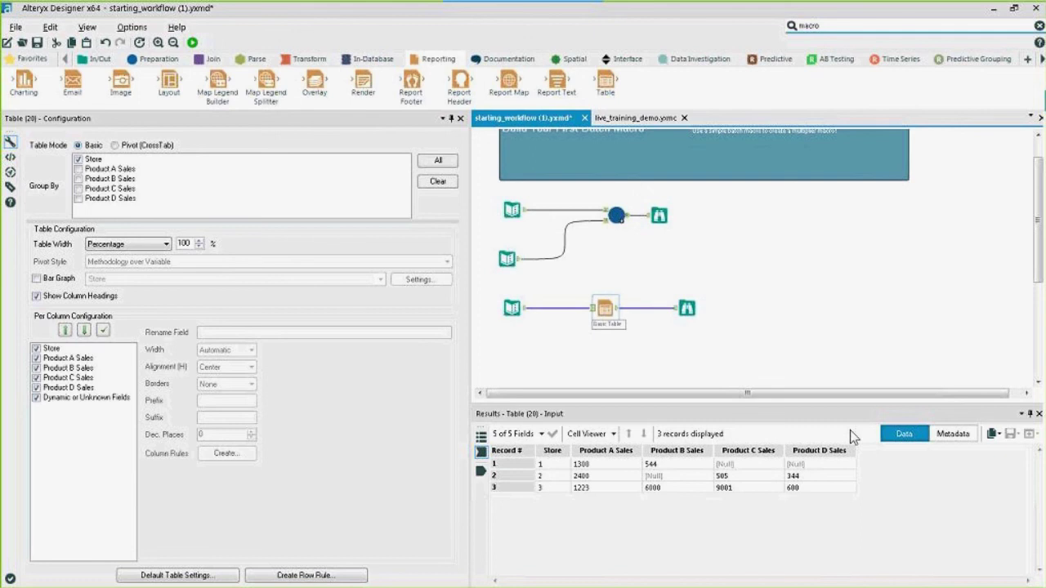
Copy the store product sales Text Input into a new workflow and position it on the empty canvas
{"action": "left_click", "coordinate": [511, 307]}
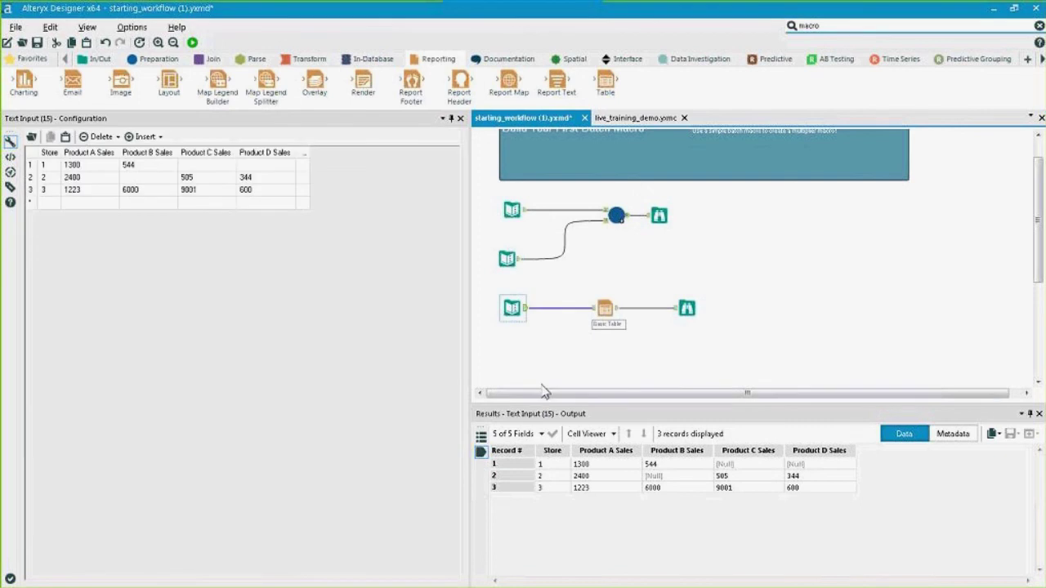
{"action": "right_click", "coordinate": [518, 312]}
{"action": "key", "text": "Escape"}
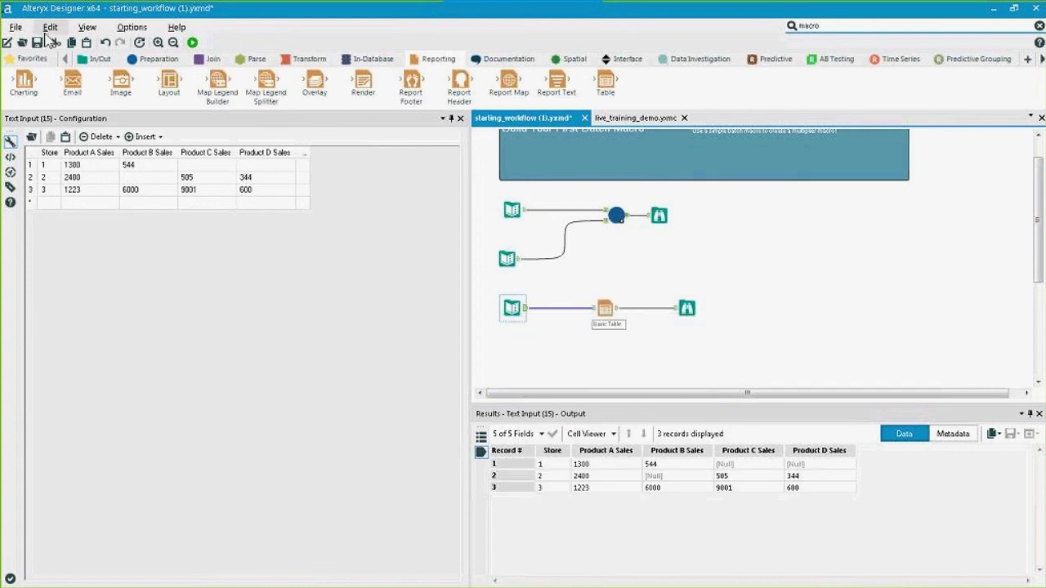
{"action": "left_click", "coordinate": [8, 42]}
{"action": "right_click", "coordinate": [597, 221]}
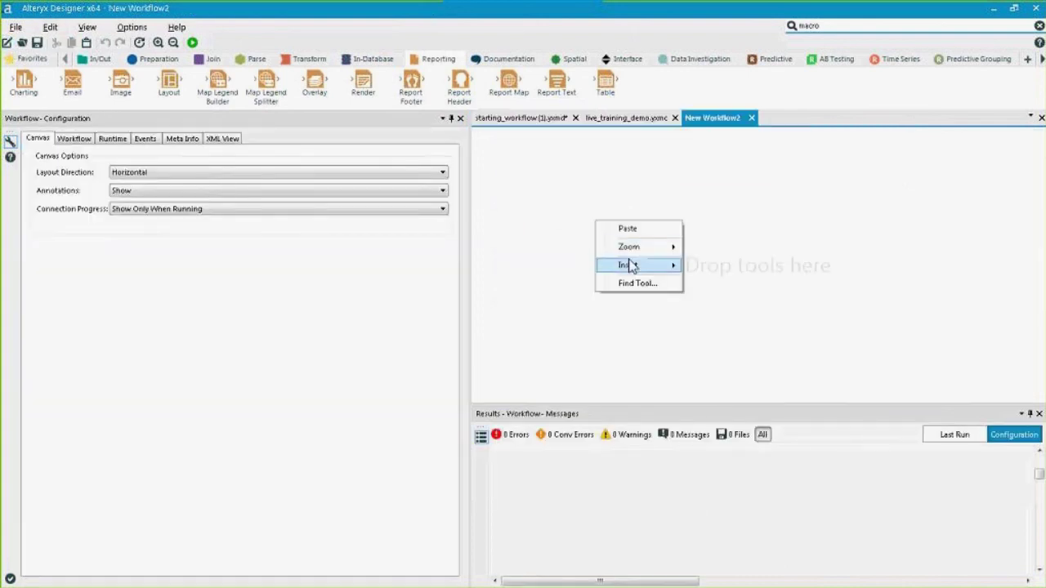
{"action": "mouse_move", "coordinate": [631, 268]}
{"action": "left_click", "coordinate": [644, 327]}
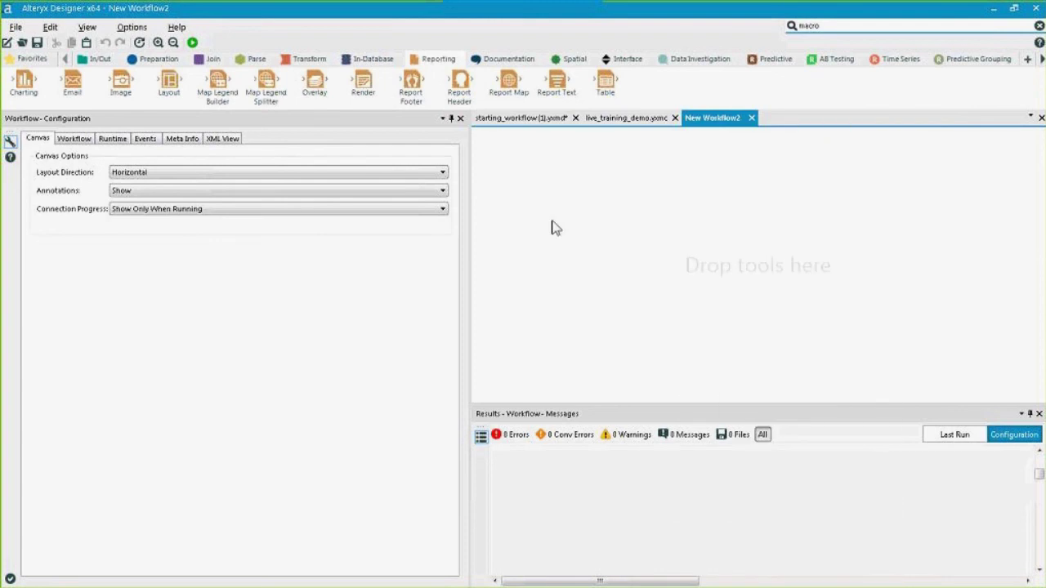
{"action": "key", "text": "ctrl+v"}
{"action": "left_click_drag", "start_coordinate": [532, 182], "coordinate": [553, 222]}
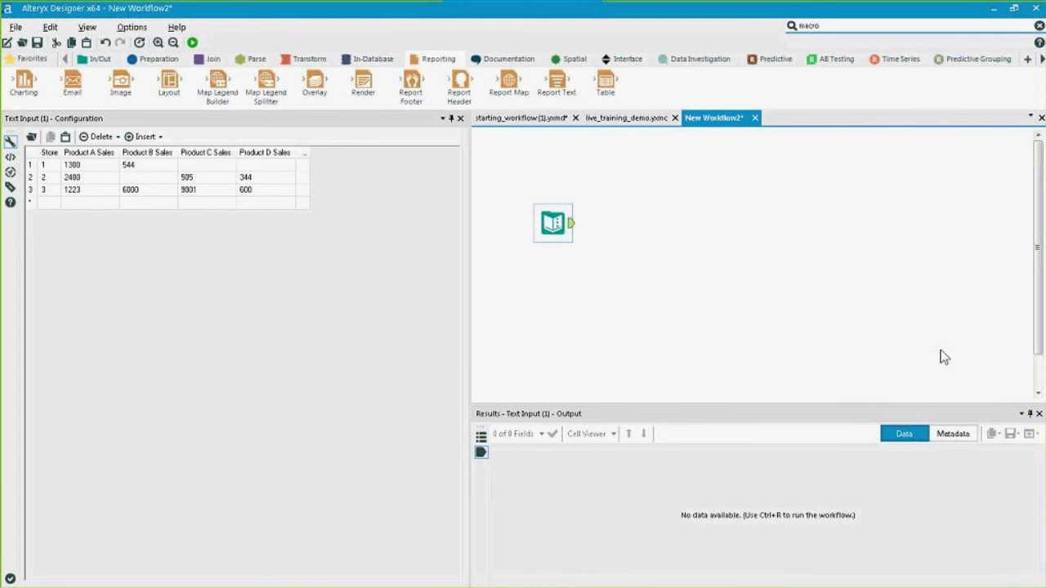
{"action": "left_click_drag", "start_coordinate": [564, 205], "coordinate": [557, 212]}
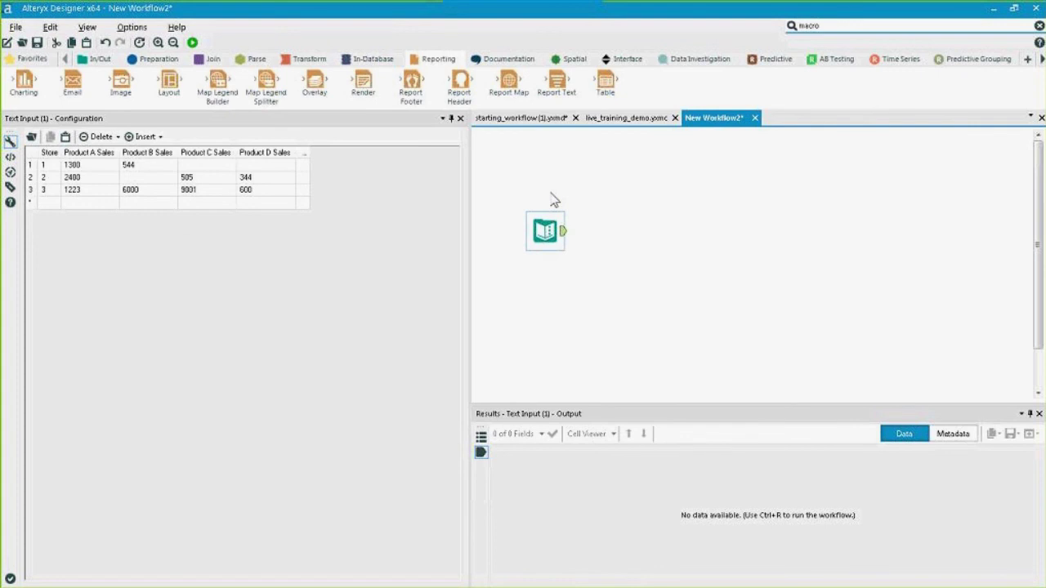
Attach a Filter tool to the Text Input with a basic filter where Store equals 1
{"action": "left_click", "coordinate": [156, 58]}
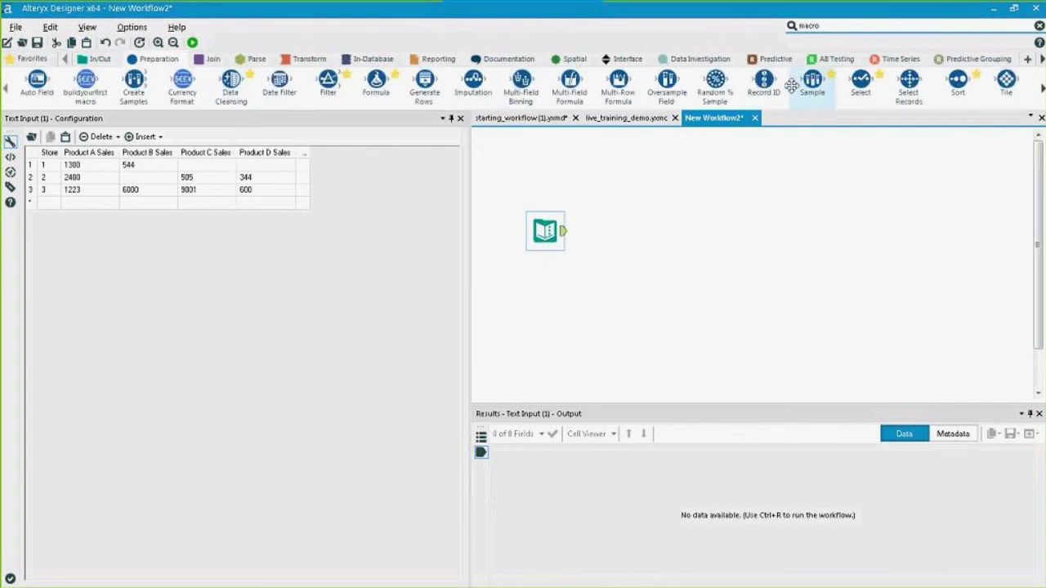
{"action": "left_click_drag", "start_coordinate": [328, 82], "coordinate": [601, 232]}
{"action": "left_click", "coordinate": [199, 155]}
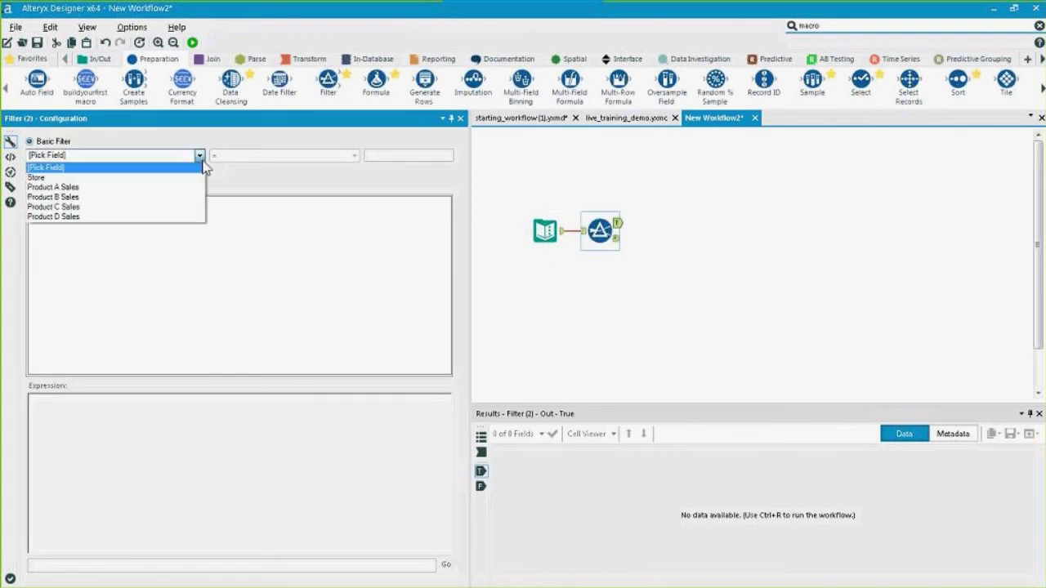
{"action": "left_click", "coordinate": [196, 178]}
{"action": "left_click", "coordinate": [379, 156]}
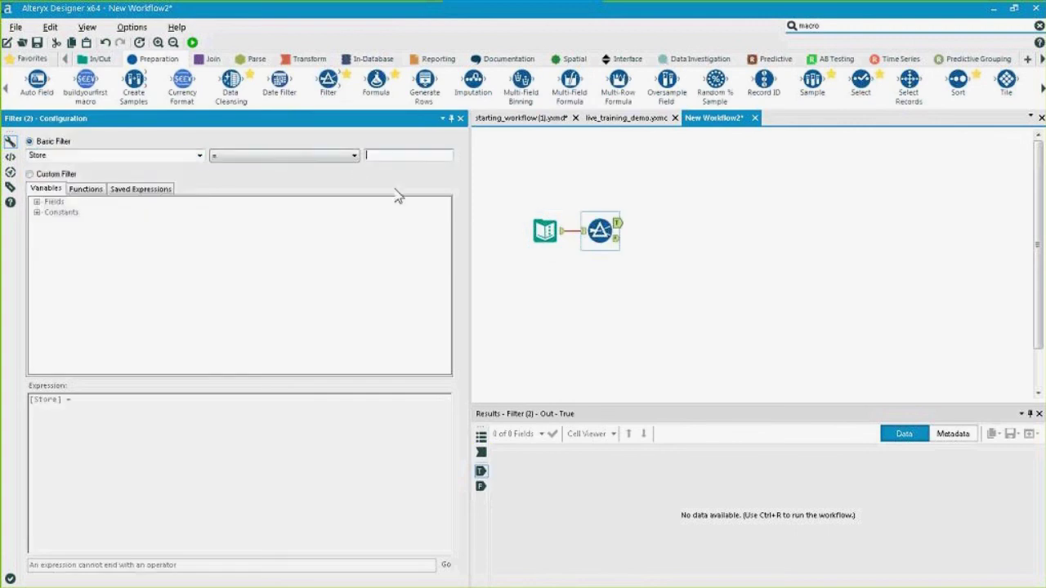
{"action": "type", "text": "1"}
Run the workflow and inspect the Product B, C and D Sales values in the Filter's True output
{"action": "left_click", "coordinate": [594, 309]}
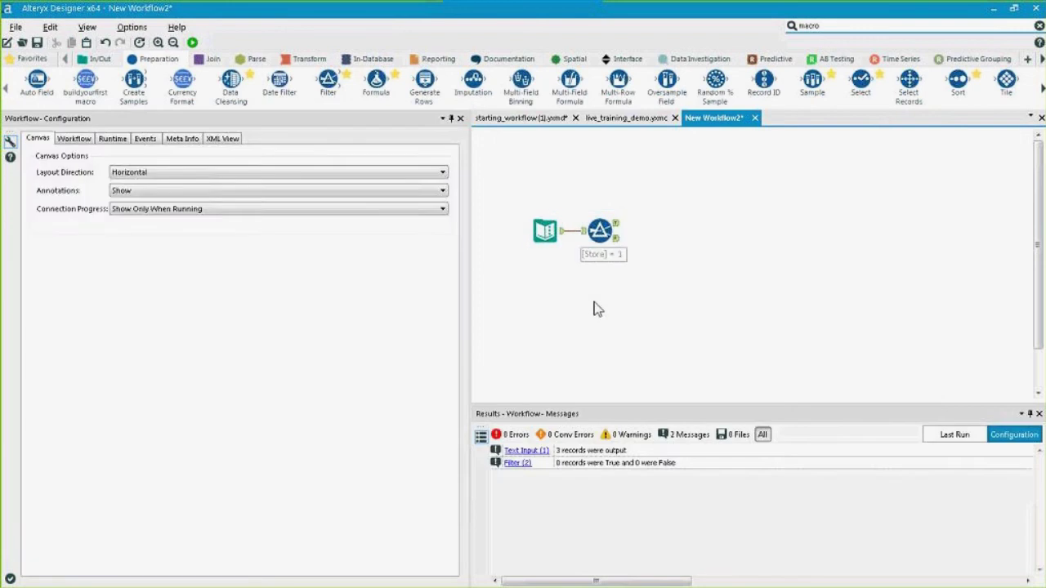
{"action": "key", "text": "ctrl+r"}
{"action": "left_click", "coordinate": [616, 224]}
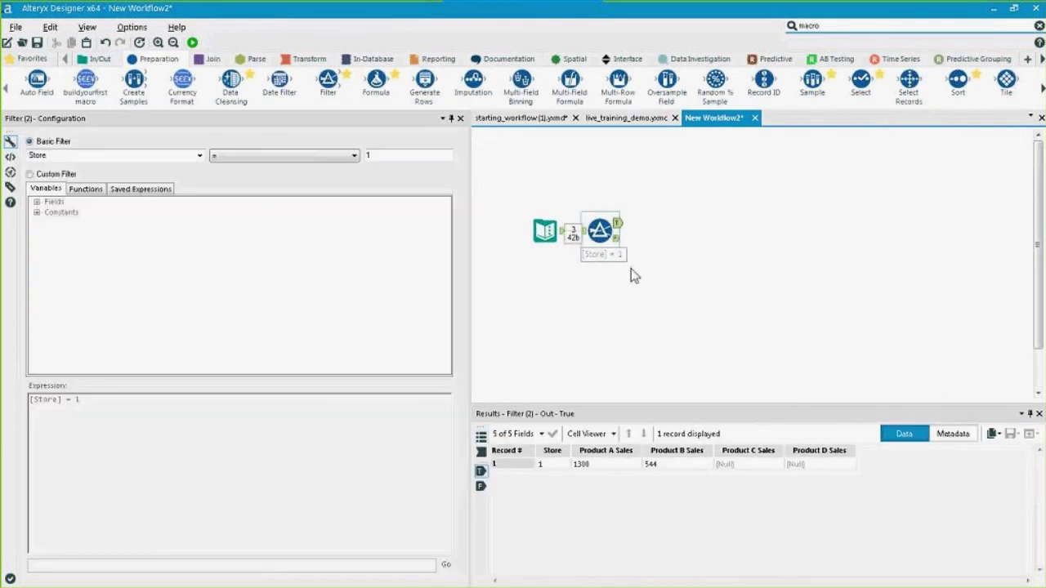
{"action": "left_click_drag", "start_coordinate": [824, 463], "coordinate": [692, 464]}
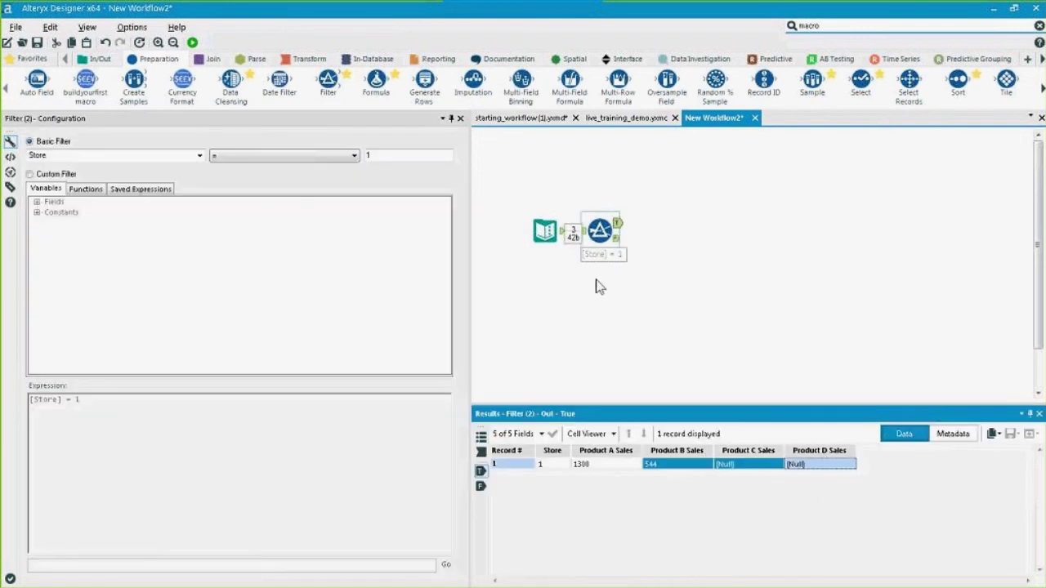
Convert the store sales Text Input to a macro input, move the Filter farther from it and rerun the workflow
{"action": "left_click", "coordinate": [543, 232]}
{"action": "right_click", "coordinate": [545, 232]}
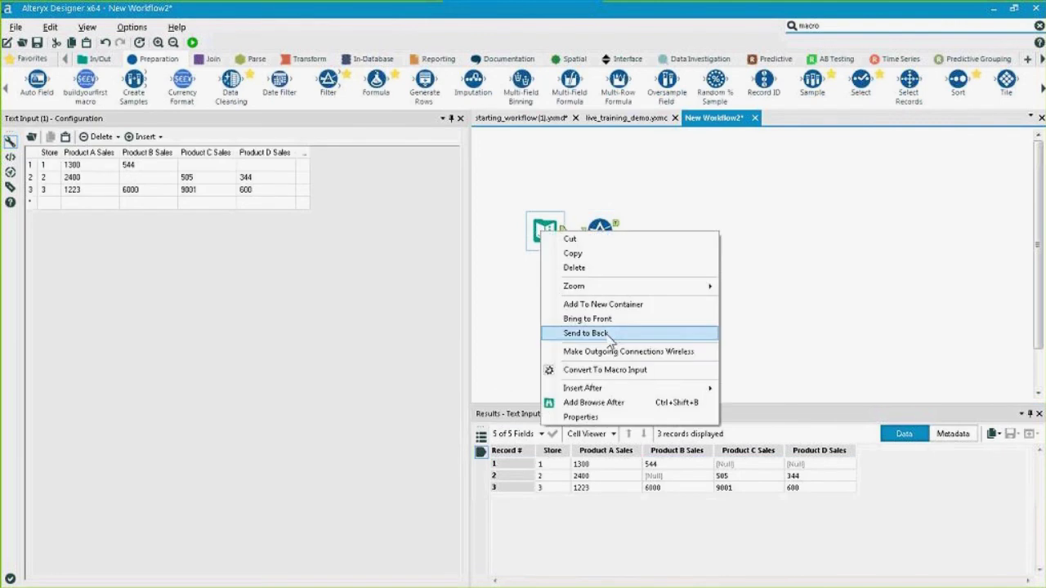
{"action": "left_click", "coordinate": [609, 372]}
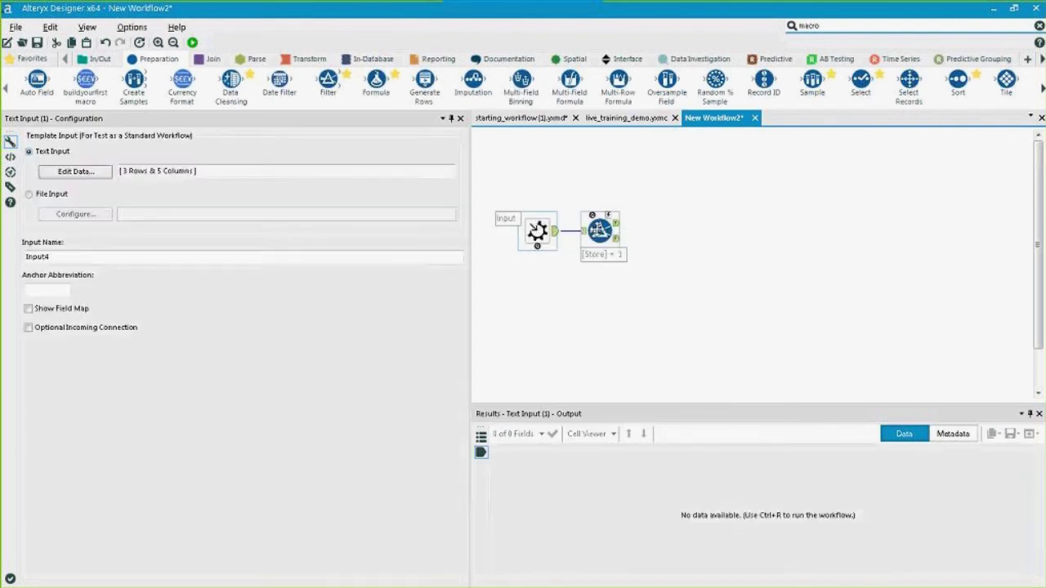
{"action": "left_click", "coordinate": [624, 234]}
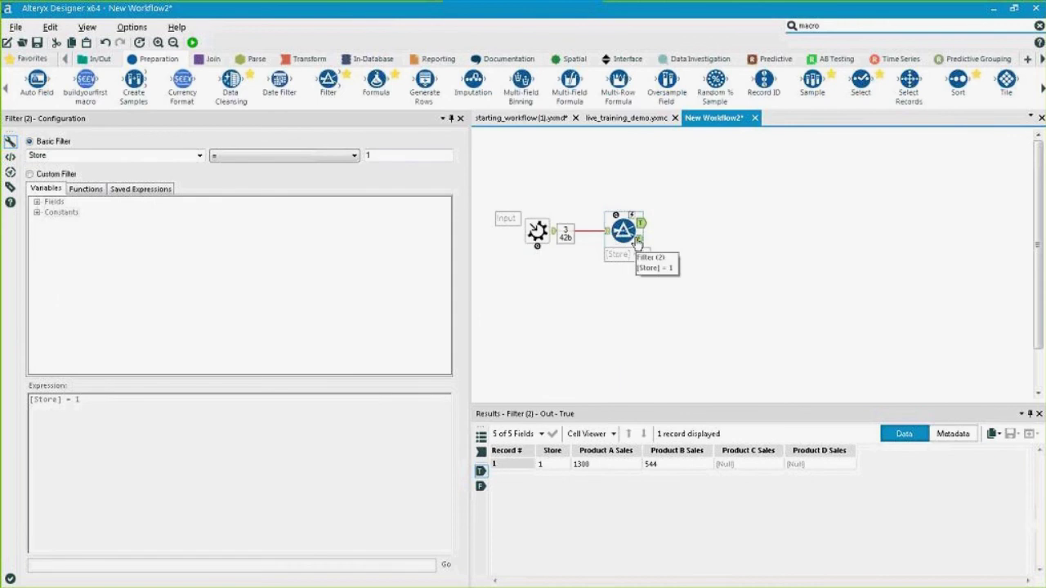
Attach a Table tool grouped by Store to the Filter's True output, add a Browse tool after it and run the workflow
{"action": "left_click", "coordinate": [436, 59]}
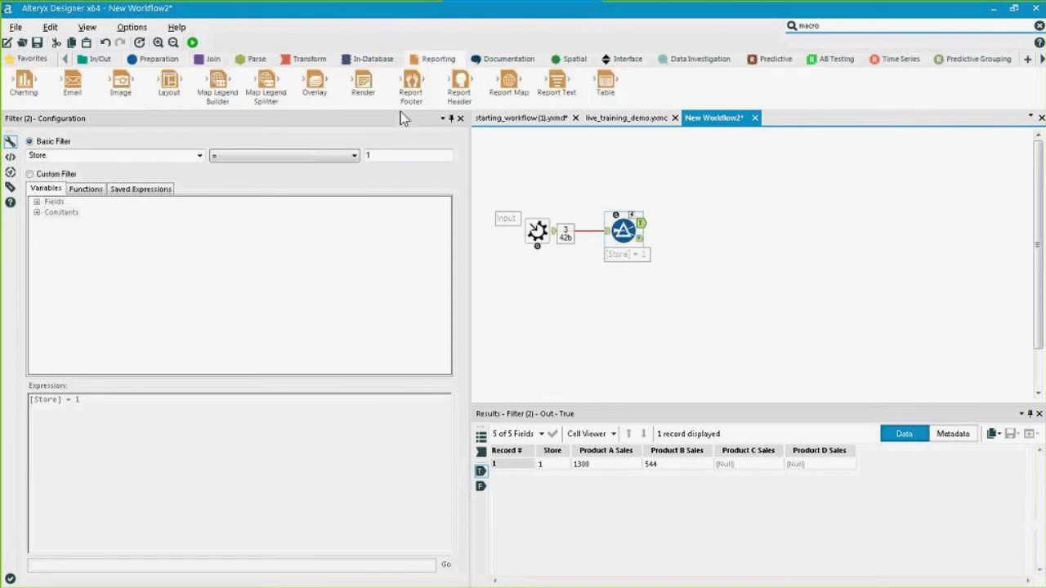
{"action": "left_click_drag", "start_coordinate": [598, 84], "coordinate": [725, 224]}
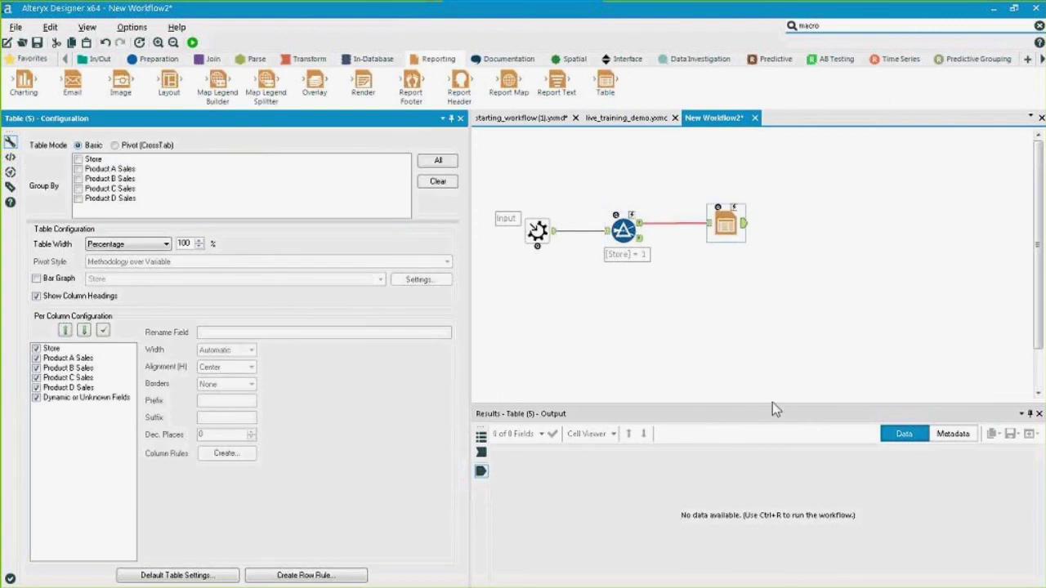
{"action": "left_click", "coordinate": [78, 158]}
{"action": "key", "text": "ctrl+r"}
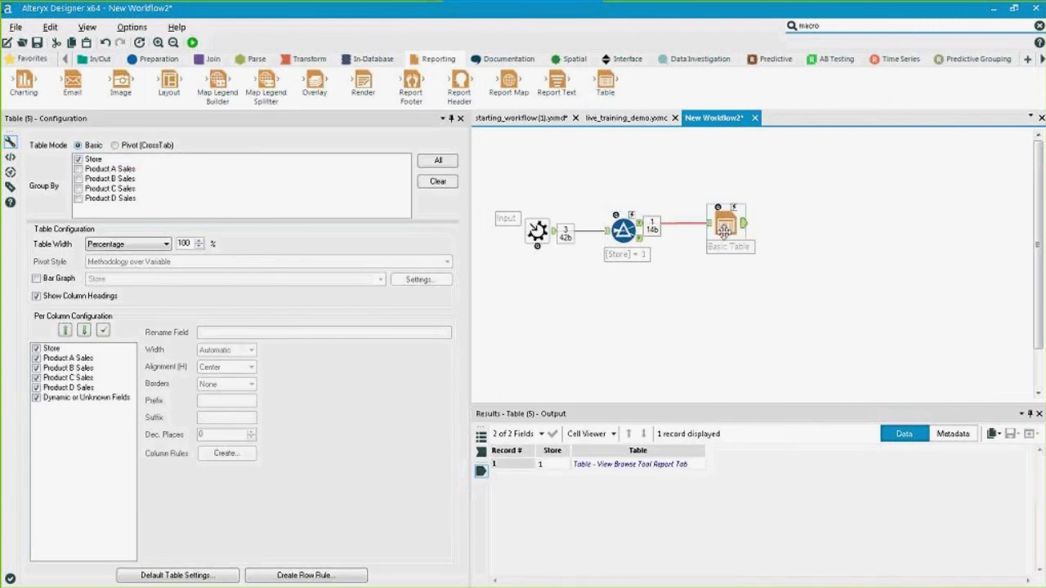
{"action": "key", "text": "ctrl+shift+b"}
{"action": "key", "text": "ctrl+r"}
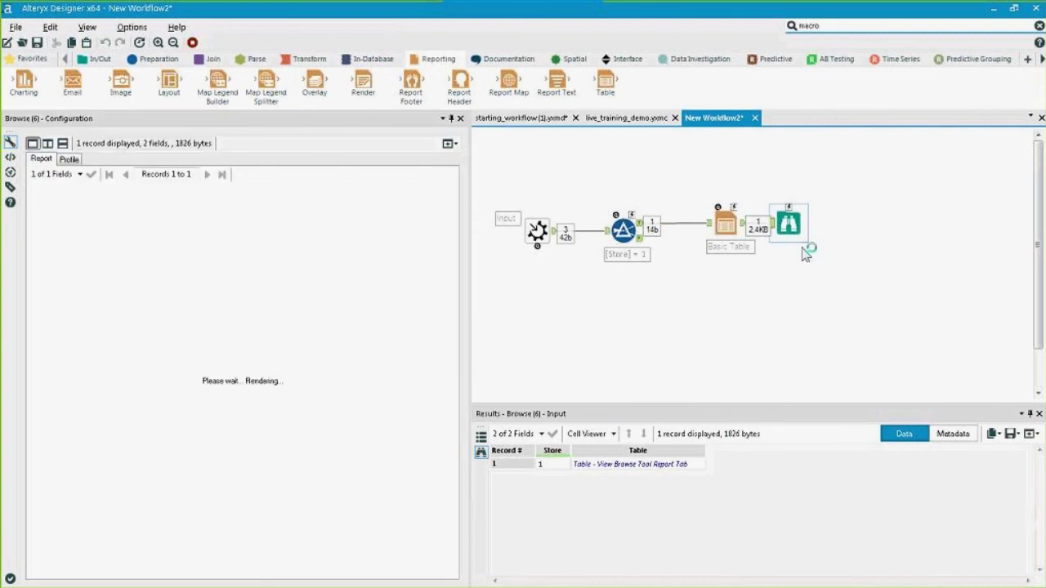
Exclude Product C Sales and Product D Sales from the Table tool's columns, rerun the workflow and check the Browse report
{"action": "left_click", "coordinate": [726, 223]}
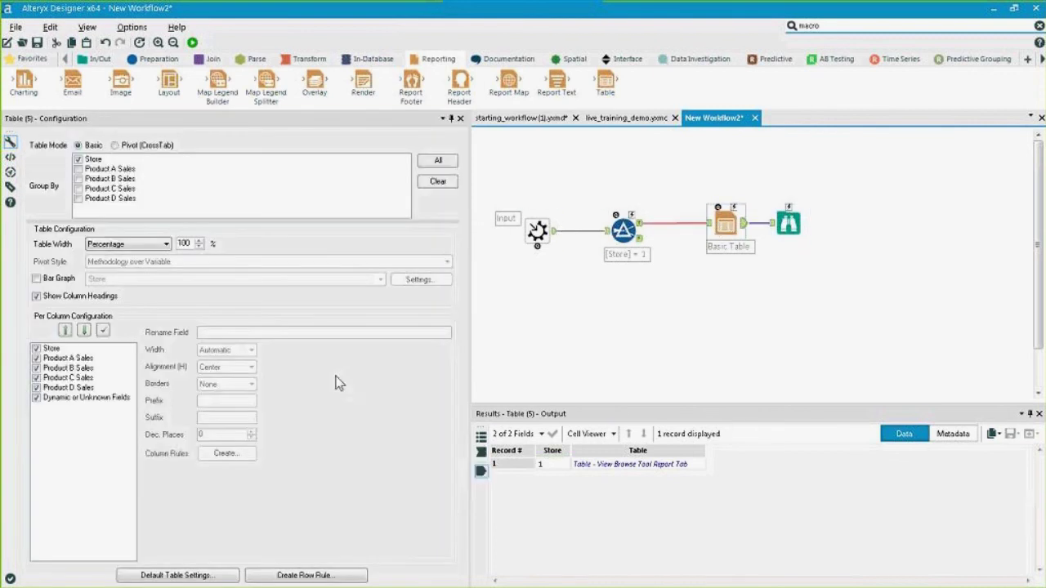
{"action": "left_click", "coordinate": [37, 389]}
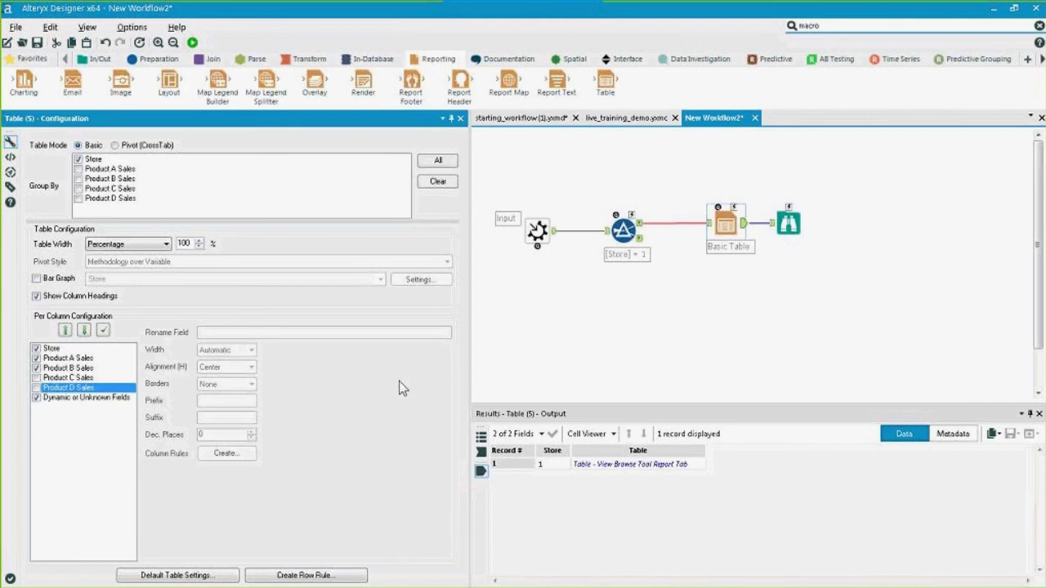
{"action": "key", "text": "ctrl+r"}
{"action": "left_click", "coordinate": [790, 224]}
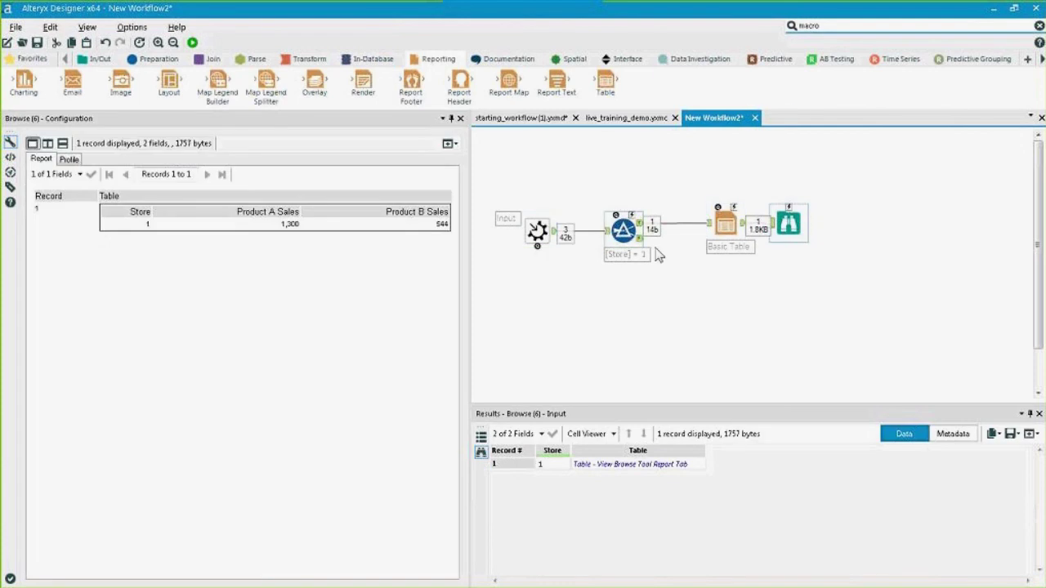
Delete the connection between the Filter and the Table tool, and move the Table and Browse tools together away from the Filter
{"action": "left_click", "coordinate": [722, 228]}
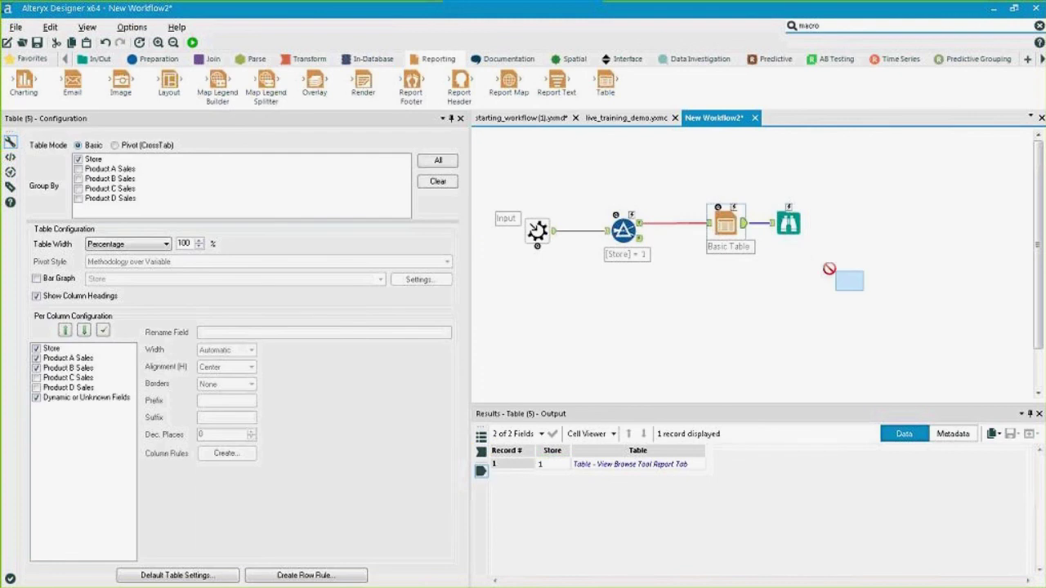
{"action": "left_click", "coordinate": [677, 221]}
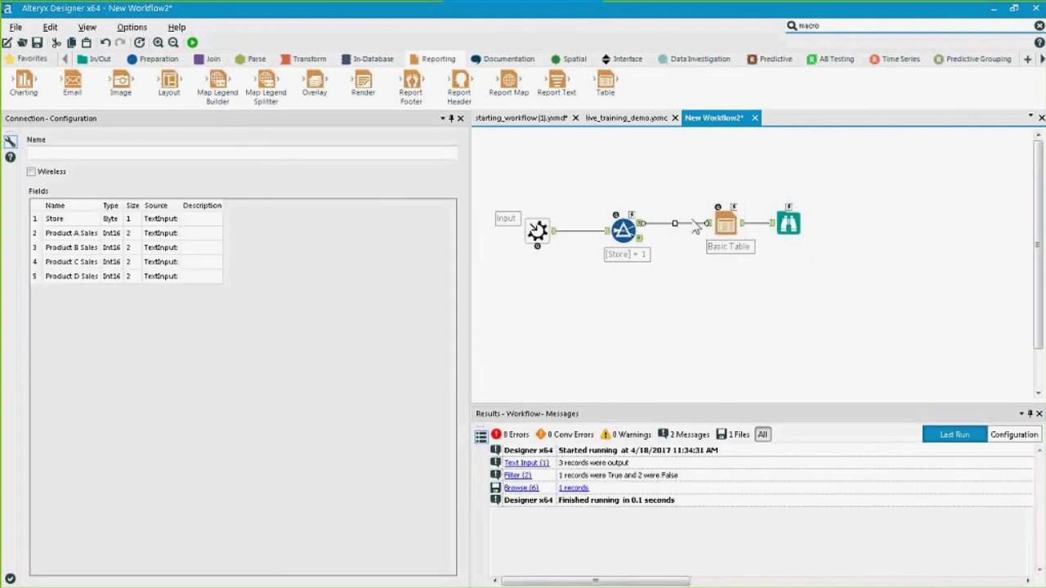
{"action": "key", "text": "Delete"}
{"action": "left_click_drag", "start_coordinate": [855, 259], "coordinate": [797, 236]}
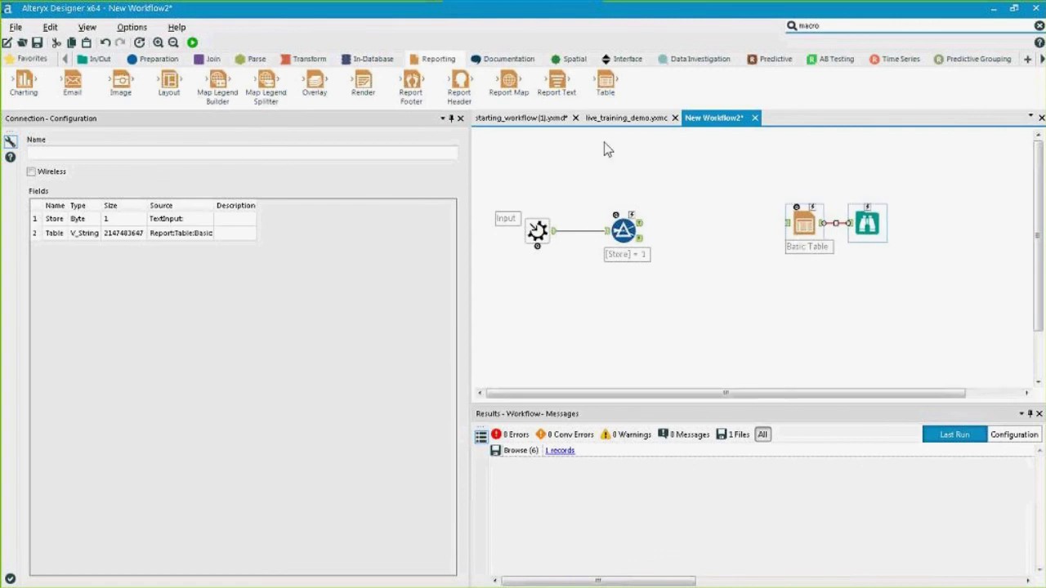
Check the Filter's True output and delete the disconnected Table and Browse tools
{"action": "left_click", "coordinate": [306, 59]}
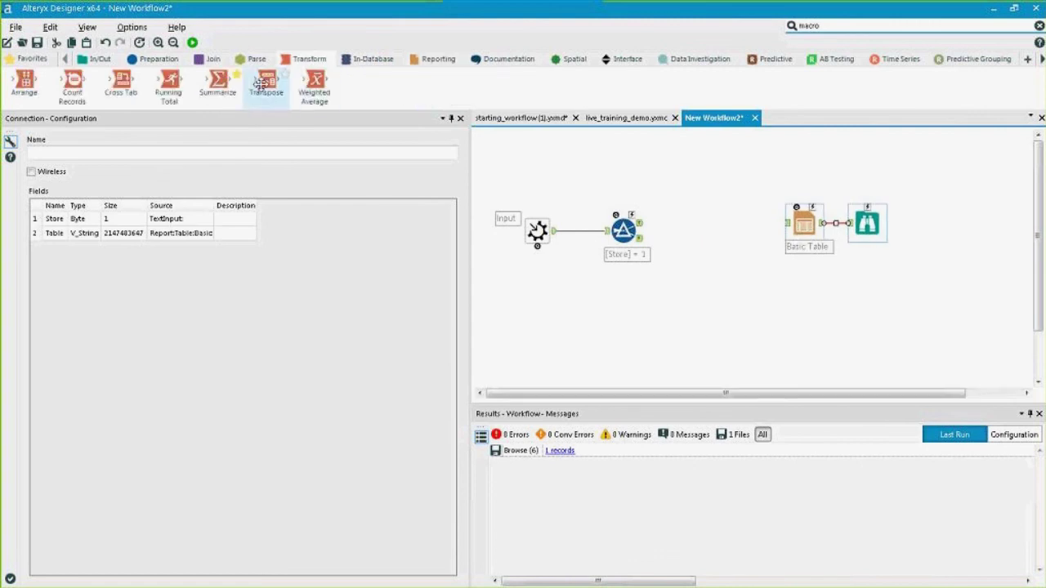
{"action": "left_click", "coordinate": [642, 223]}
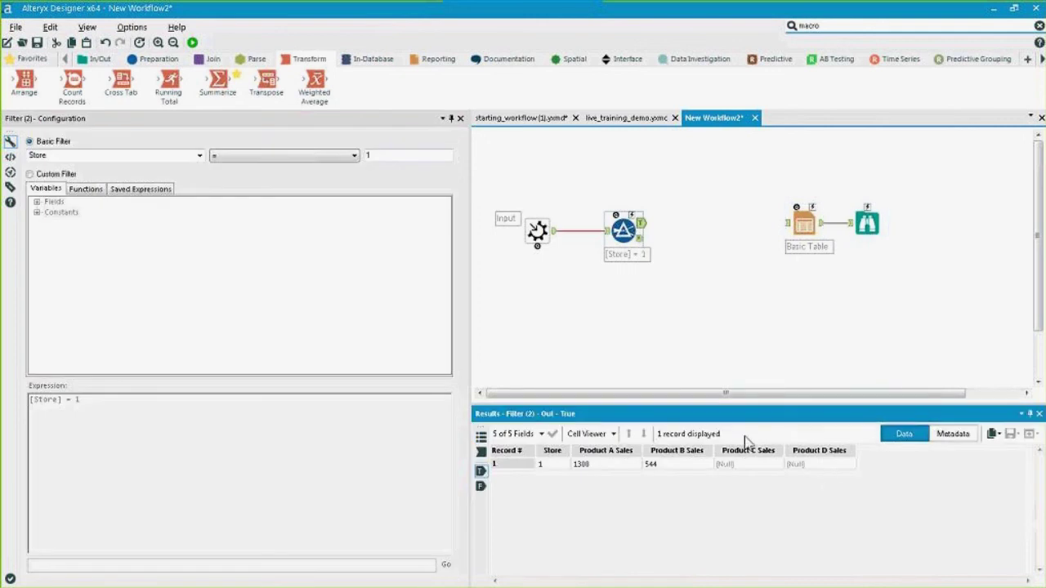
{"action": "left_click", "coordinate": [835, 222]}
{"action": "left_click_drag", "start_coordinate": [805, 216], "coordinate": [891, 234]}
{"action": "key", "text": "Delete"}
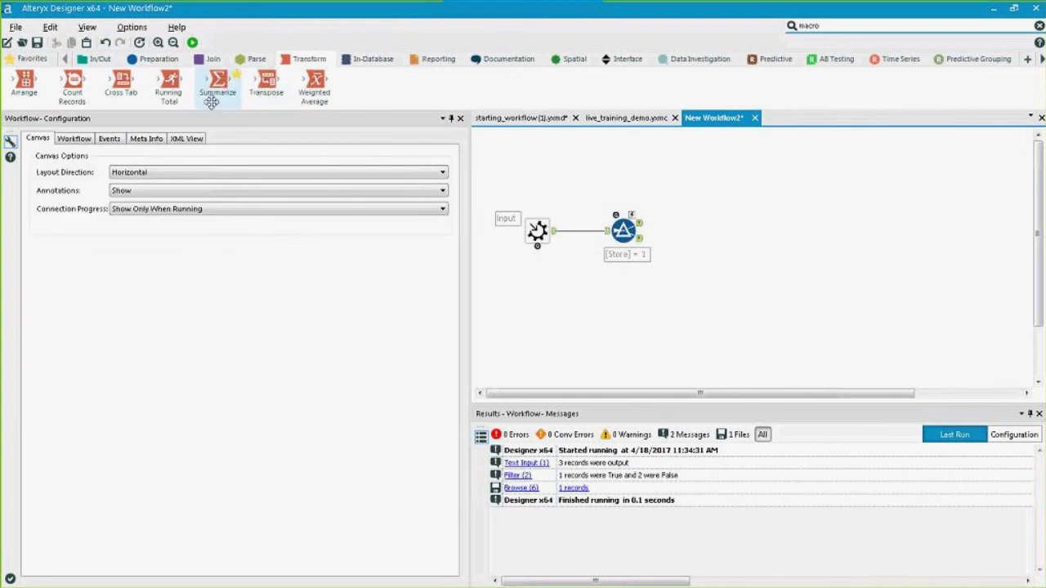
Attach a Transpose tool with key field Store to the Filter's True output, run the workflow and examine the transposed columns
{"action": "left_click_drag", "start_coordinate": [266, 82], "coordinate": [687, 222]}
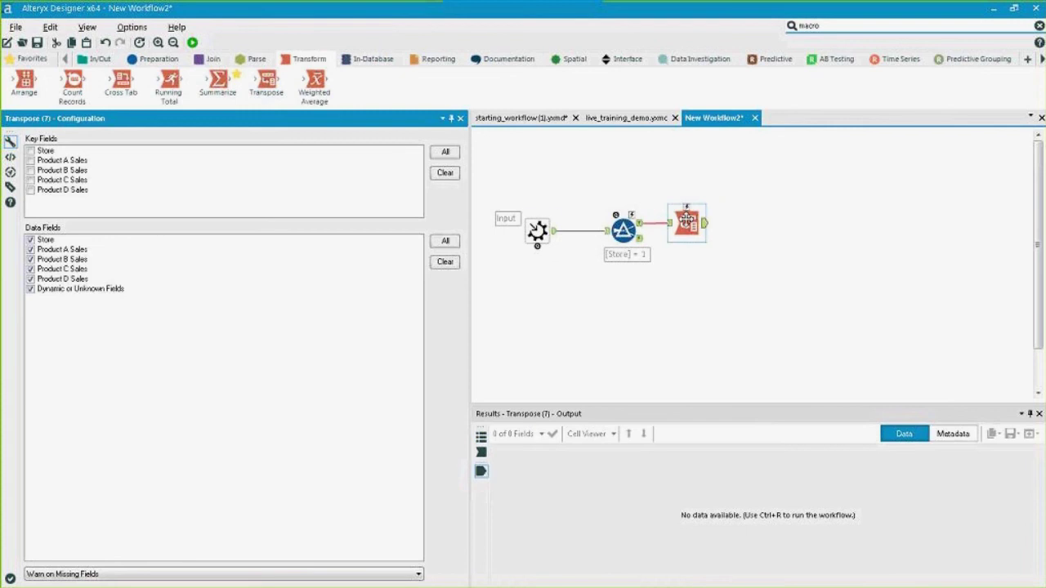
{"action": "left_click", "coordinate": [33, 152]}
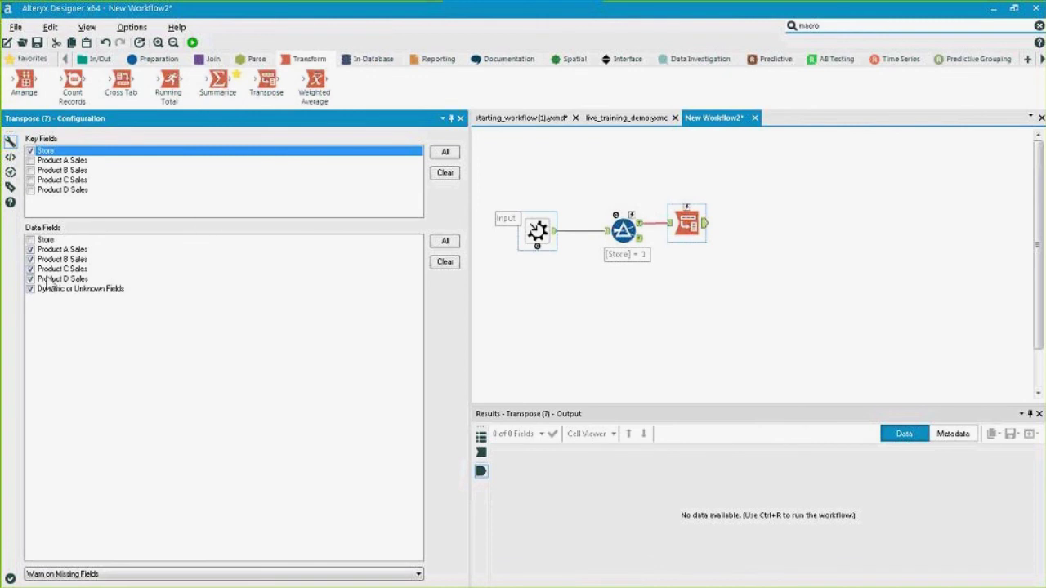
{"action": "left_click", "coordinate": [192, 42]}
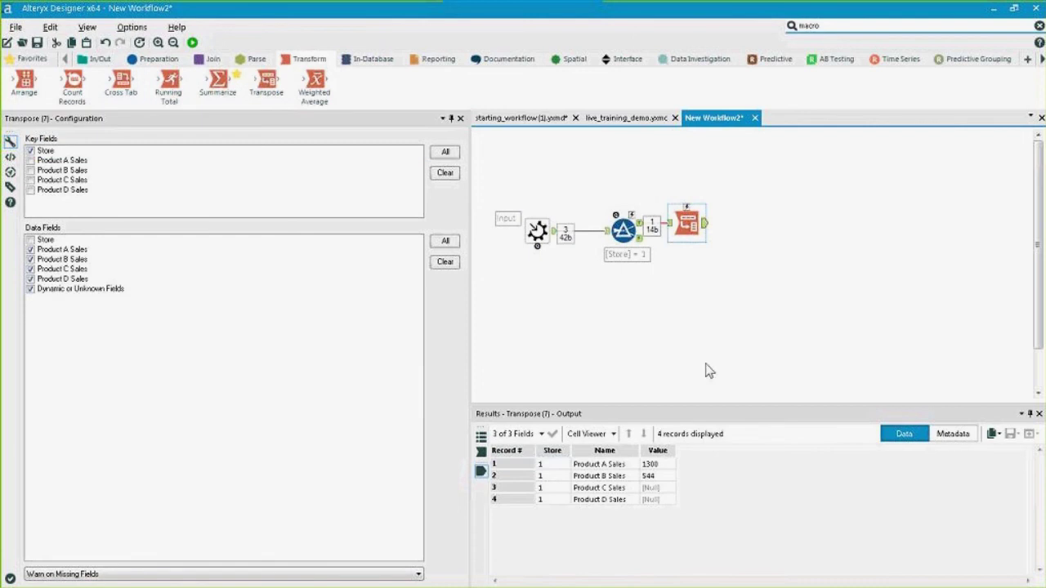
{"action": "left_click_drag", "start_coordinate": [559, 464], "coordinate": [556, 508]}
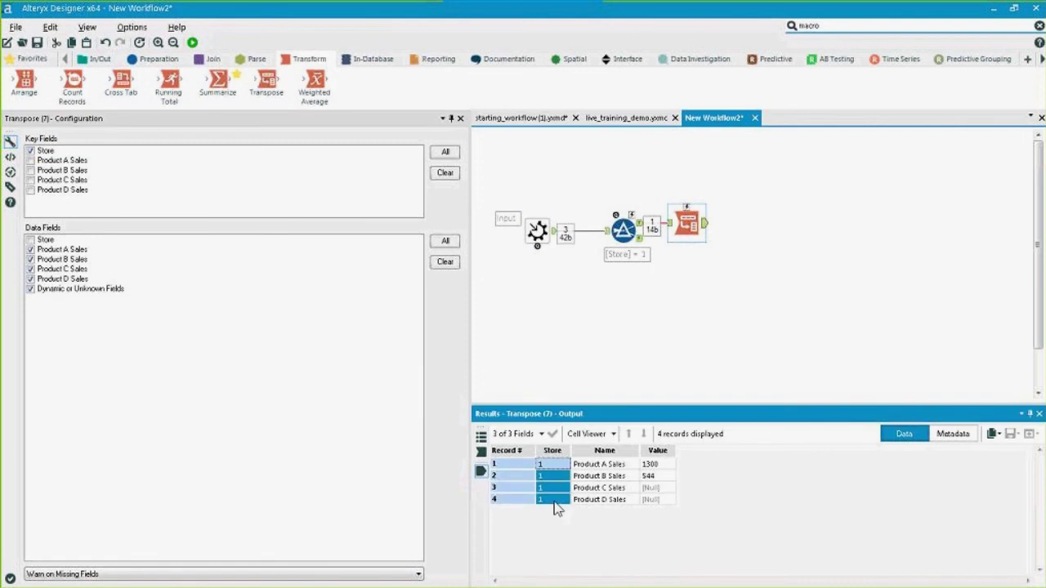
{"action": "left_click_drag", "start_coordinate": [608, 465], "coordinate": [621, 501]}
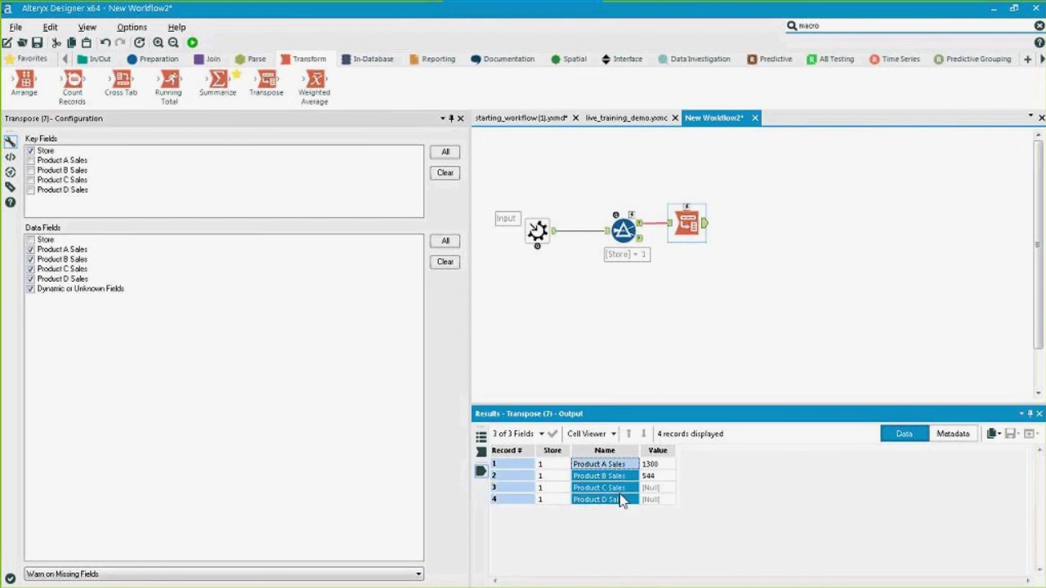
{"action": "left_click_drag", "start_coordinate": [650, 464], "coordinate": [670, 502]}
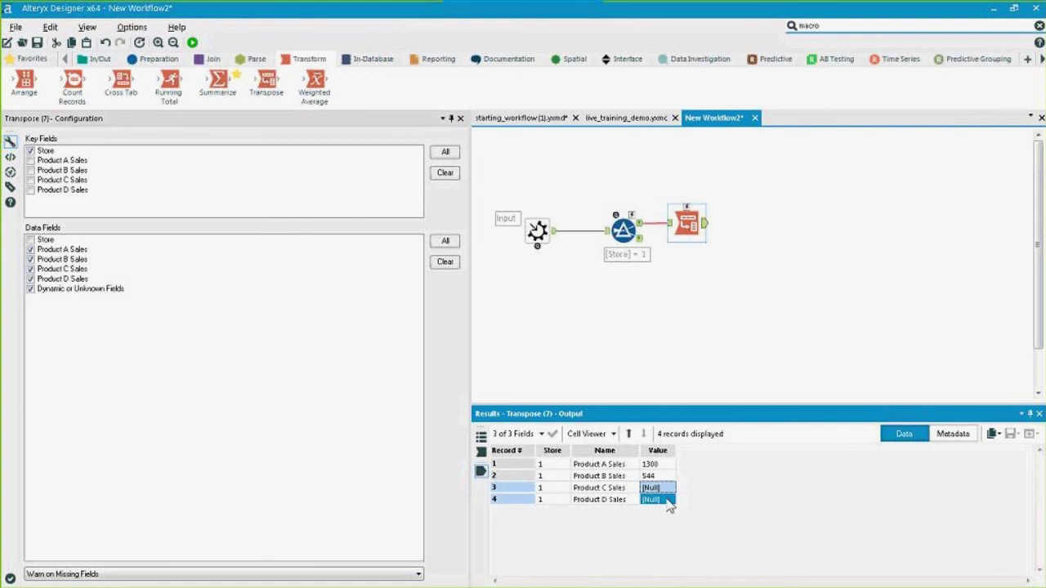
Add a second Filter after the Transpose tool with the basic condition Value Is Not Null
{"action": "left_click", "coordinate": [158, 59]}
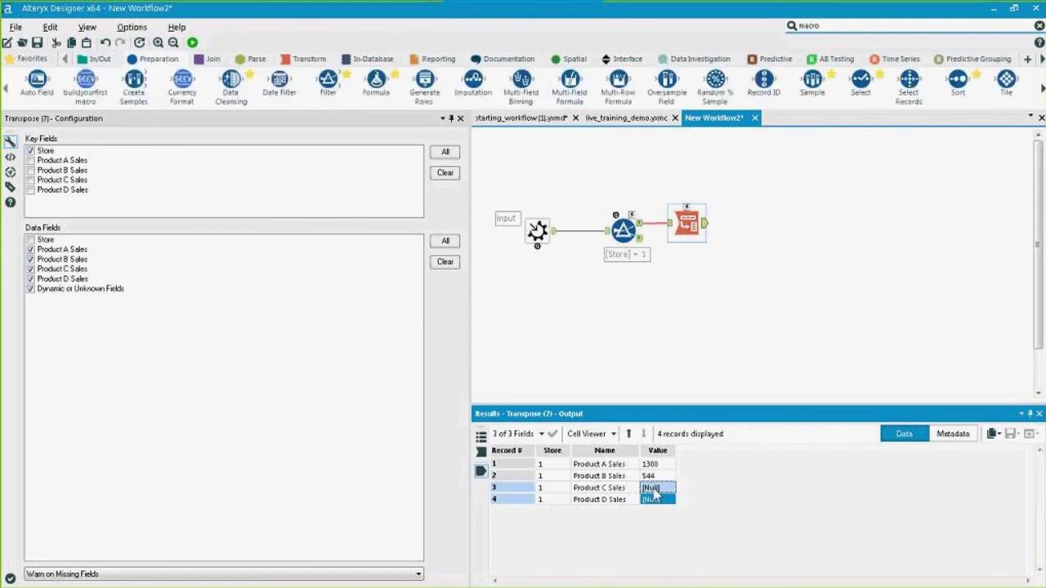
{"action": "left_click_drag", "start_coordinate": [328, 82], "coordinate": [748, 222]}
{"action": "left_click", "coordinate": [188, 155]}
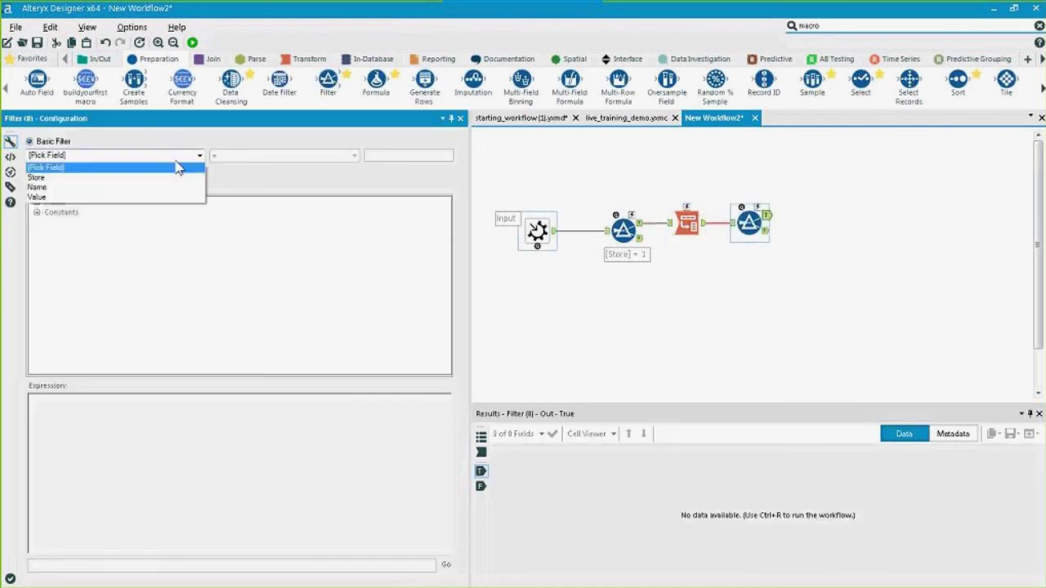
{"action": "left_click", "coordinate": [170, 197]}
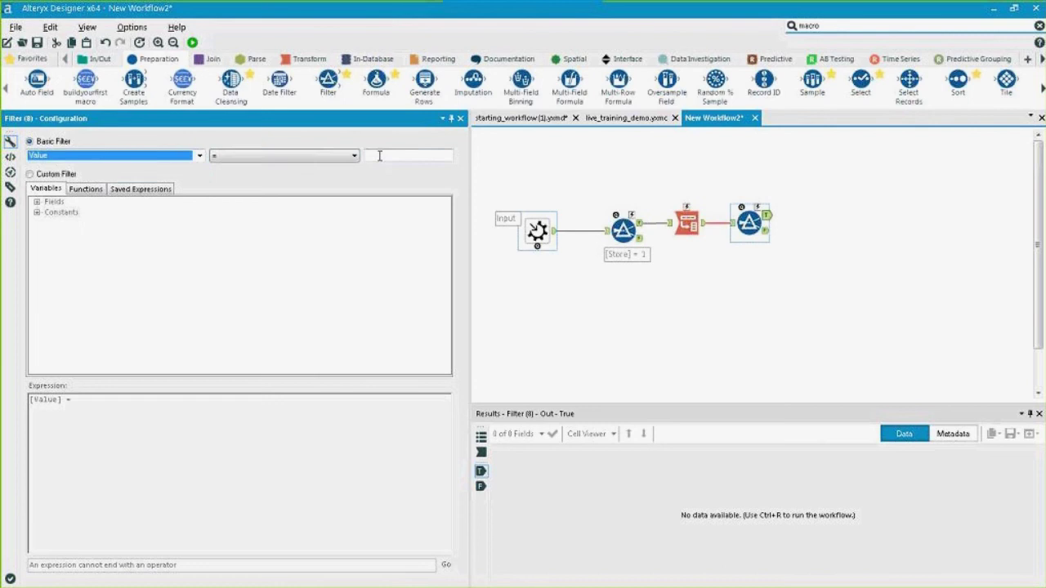
{"action": "left_click", "coordinate": [355, 155]}
{"action": "left_click", "coordinate": [343, 227]}
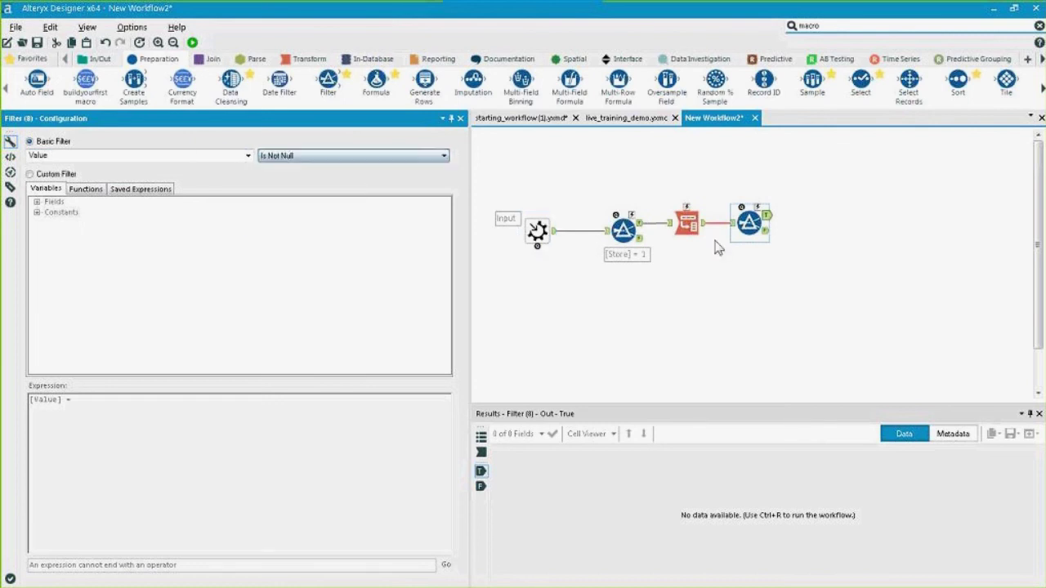
Add Browse tools to both outputs of the second Filter, check their results and move both Browse tools farther away
{"action": "key", "text": "ctrl+shift+b"}
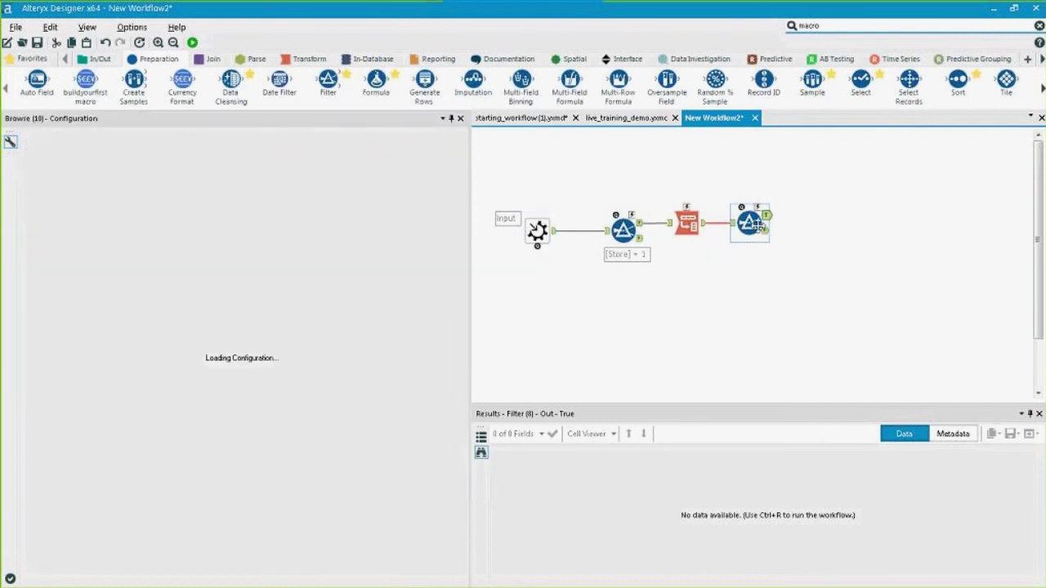
{"action": "left_click", "coordinate": [817, 208]}
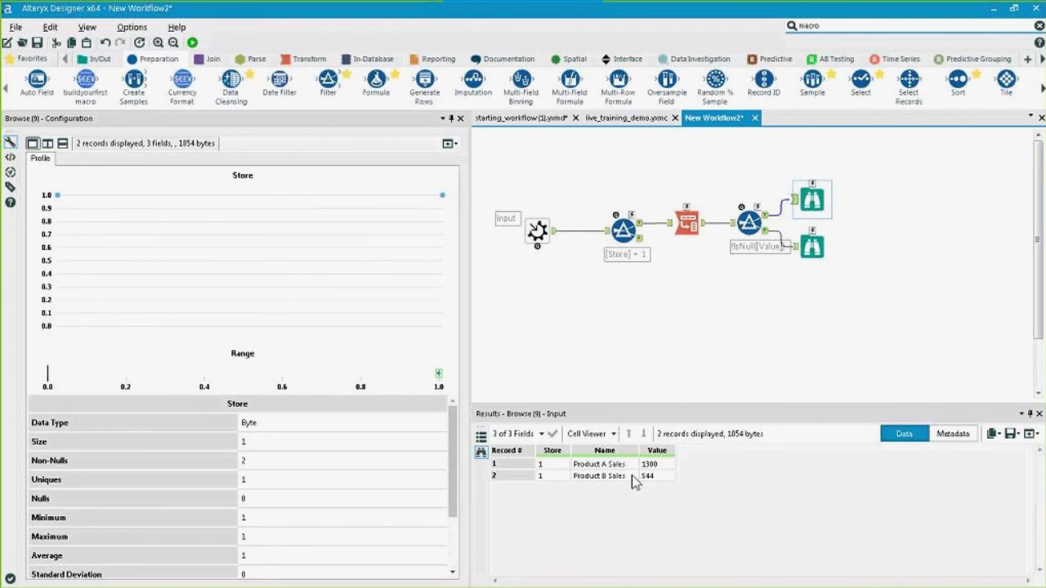
{"action": "left_click_drag", "start_coordinate": [811, 246], "coordinate": [804, 309]}
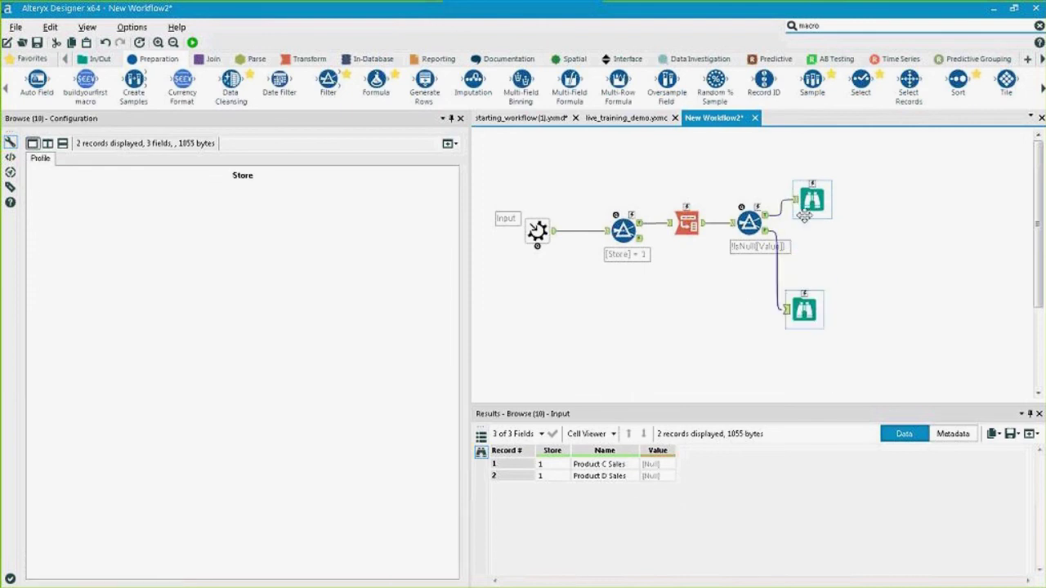
{"action": "left_click_drag", "start_coordinate": [804, 214], "coordinate": [812, 228]}
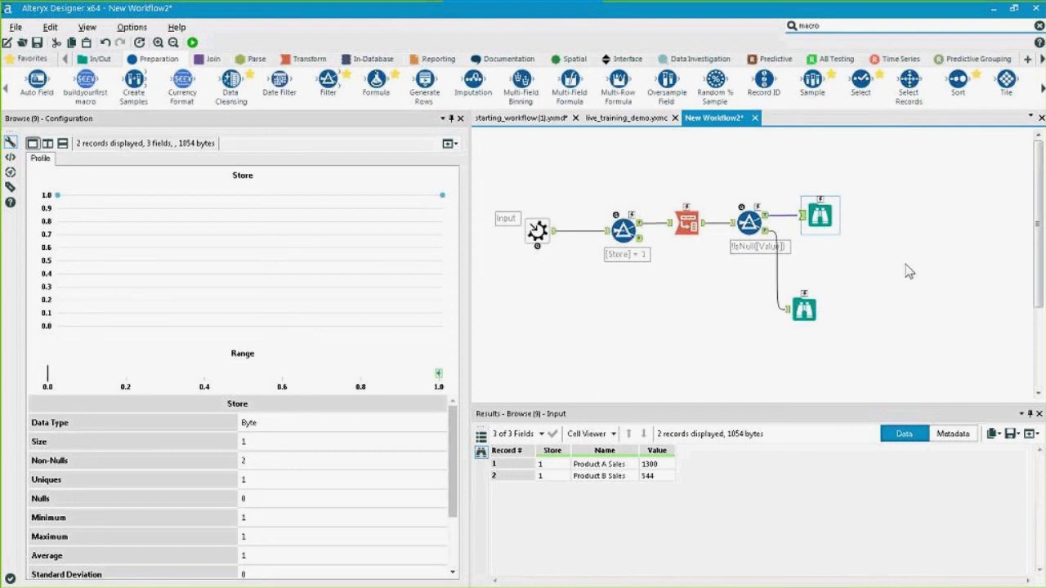
{"action": "left_click_drag", "start_coordinate": [813, 215], "coordinate": [929, 222]}
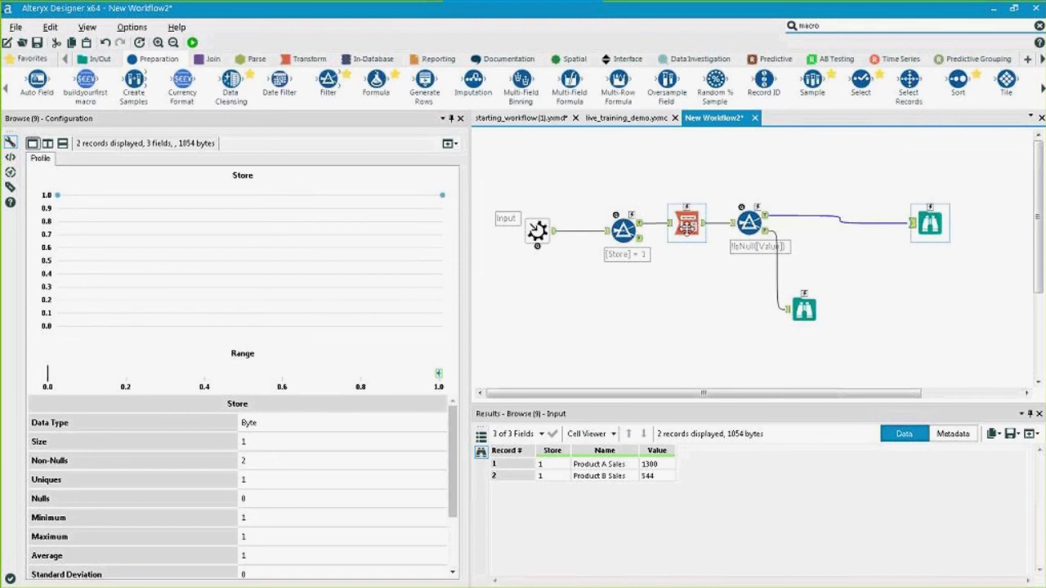
Insert a Cross Tab before the True-side Browse, grouped by Store with Name as new headers and Value as values, and run the workflow
{"action": "left_click", "coordinate": [309, 59]}
{"action": "left_click_drag", "start_coordinate": [121, 82], "coordinate": [812, 216]}
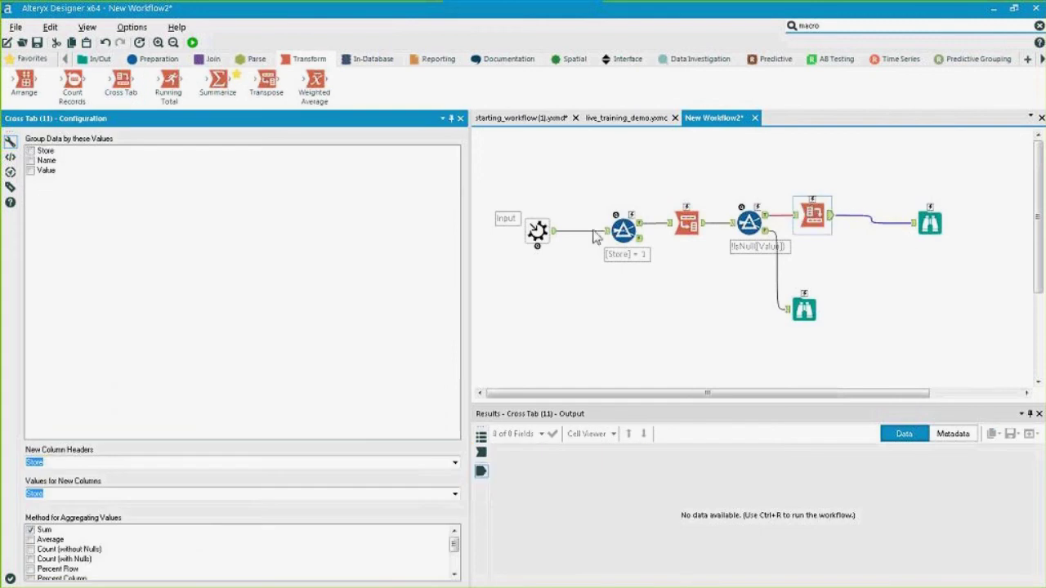
{"action": "left_click", "coordinate": [30, 151]}
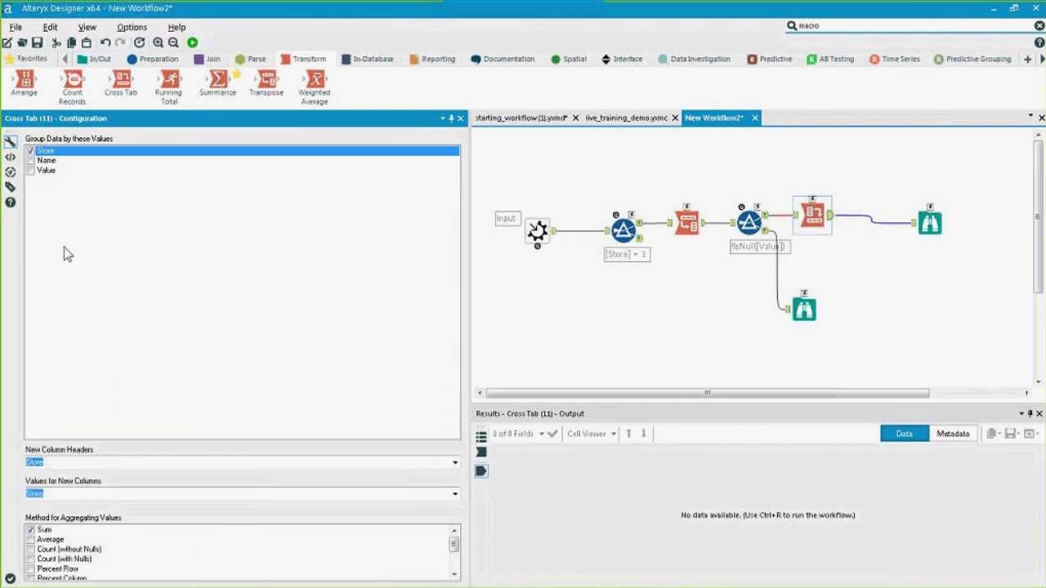
{"action": "left_click", "coordinate": [455, 463]}
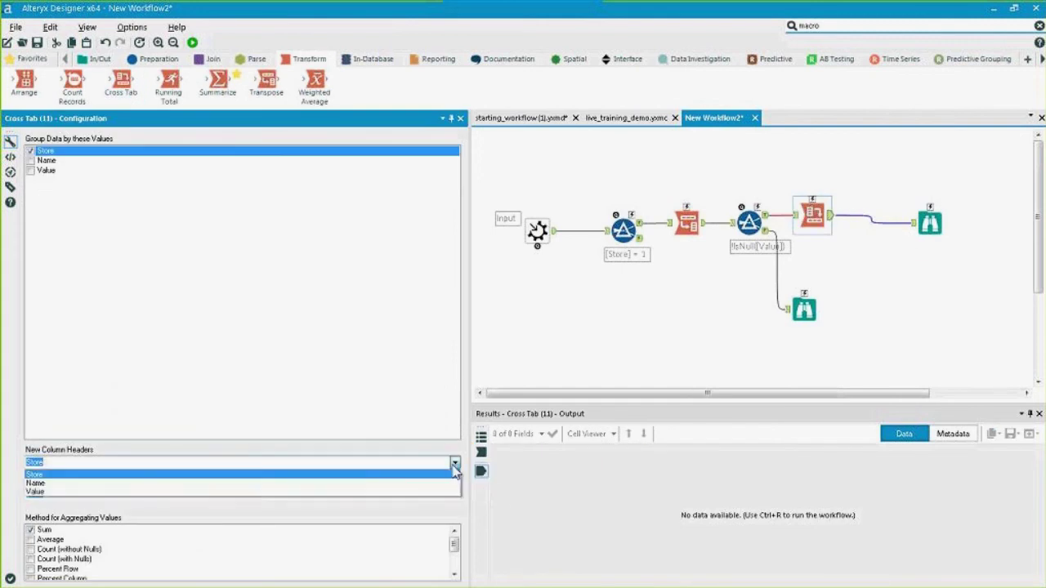
{"action": "left_click", "coordinate": [421, 490]}
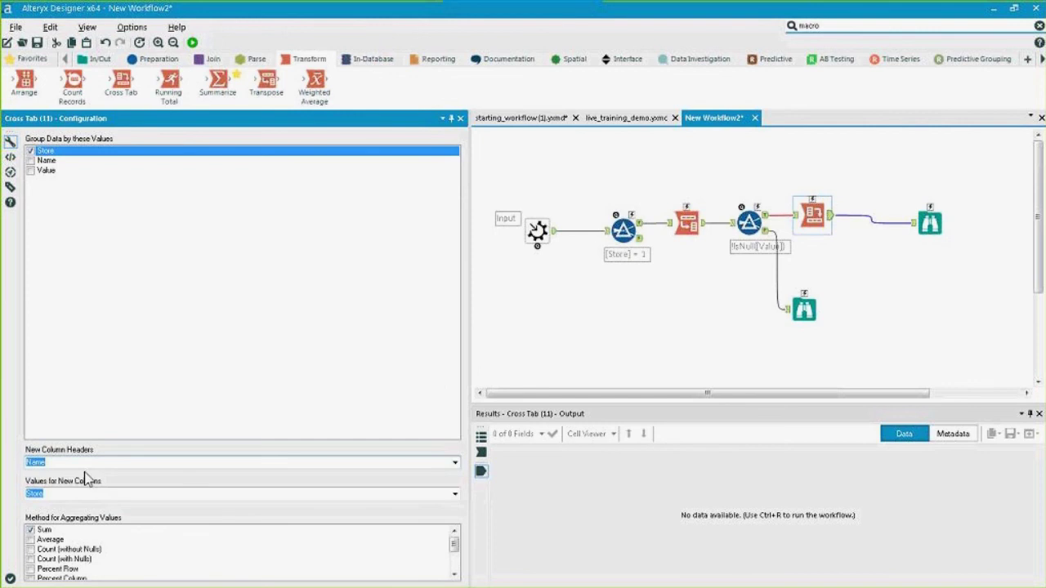
{"action": "left_click", "coordinate": [454, 494]}
{"action": "left_click", "coordinate": [430, 524]}
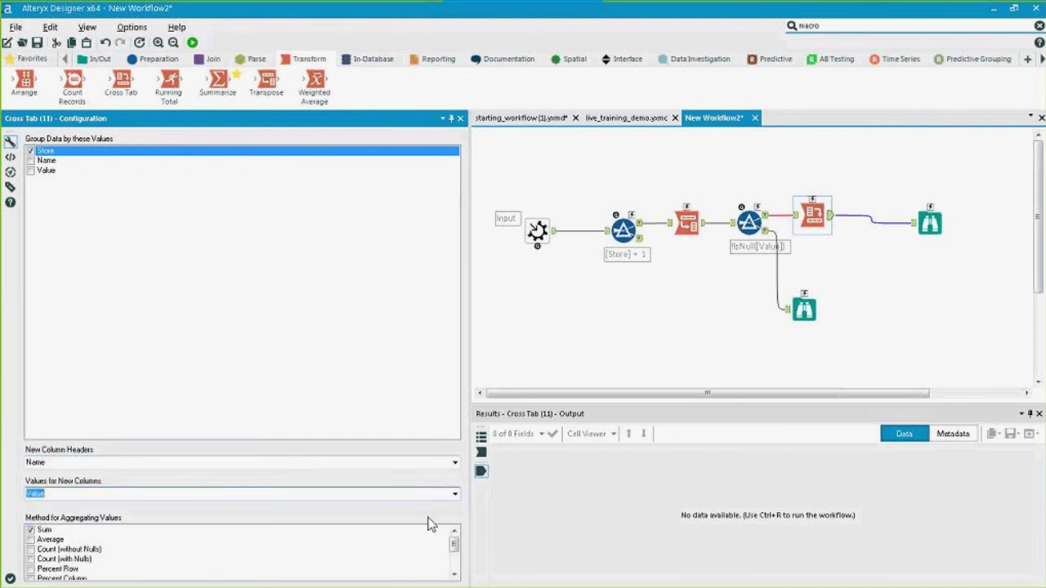
{"action": "left_click", "coordinate": [192, 41]}
{"action": "left_click_drag", "start_coordinate": [915, 210], "coordinate": [860, 205]}
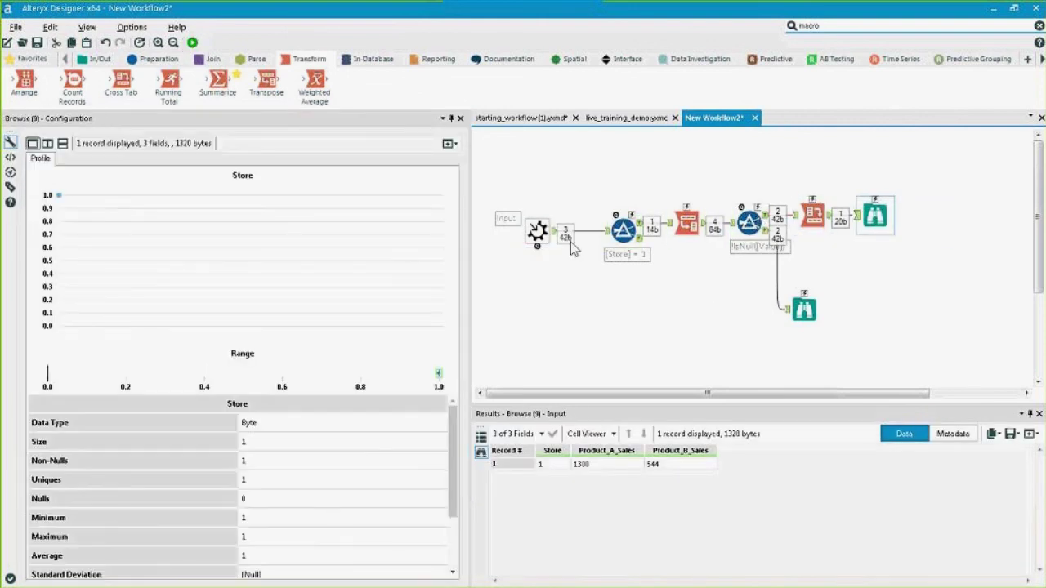
Compare the macro input and the first Filter's True output with the product columns in the Browse after the Cross Tab
{"action": "left_click", "coordinate": [541, 235]}
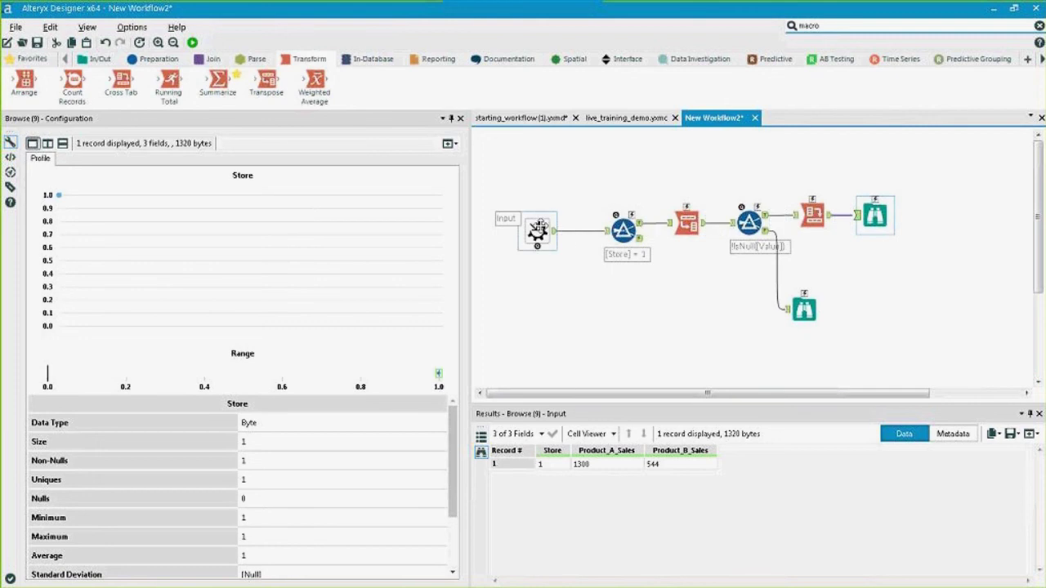
{"action": "left_click", "coordinate": [623, 231]}
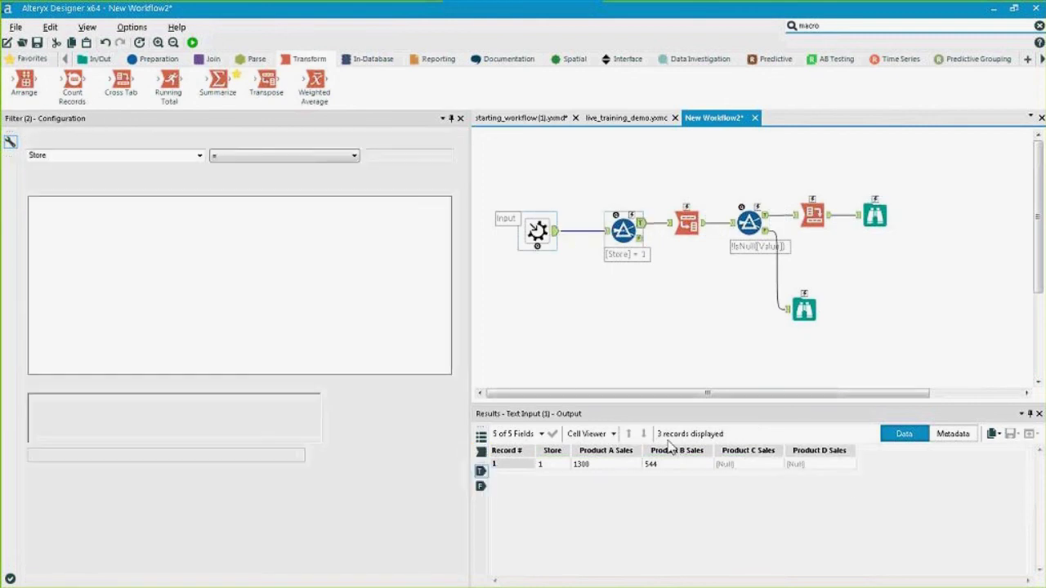
{"action": "left_click_drag", "start_coordinate": [596, 464], "coordinate": [758, 462]}
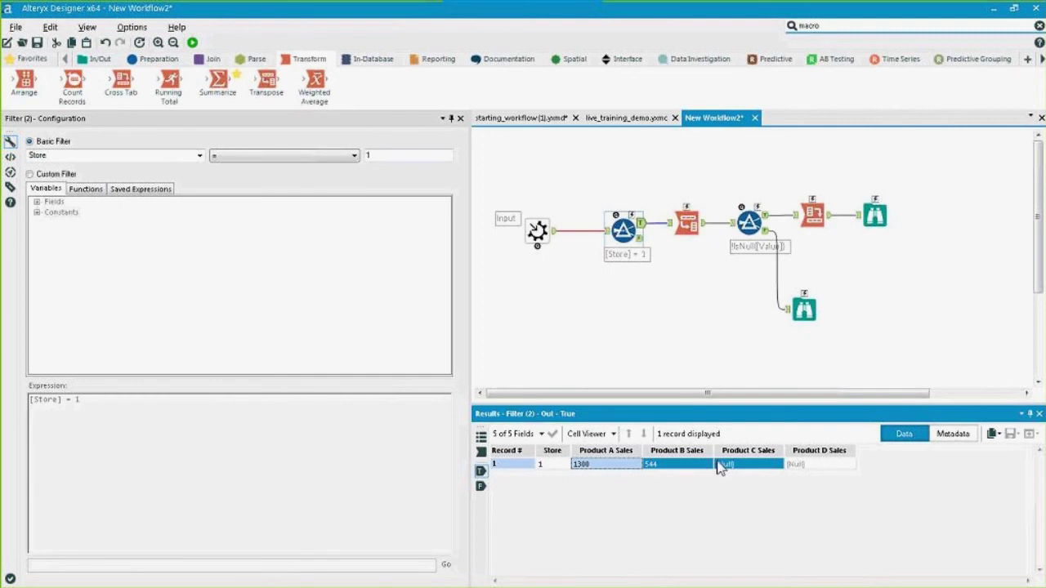
{"action": "left_click", "coordinate": [875, 219]}
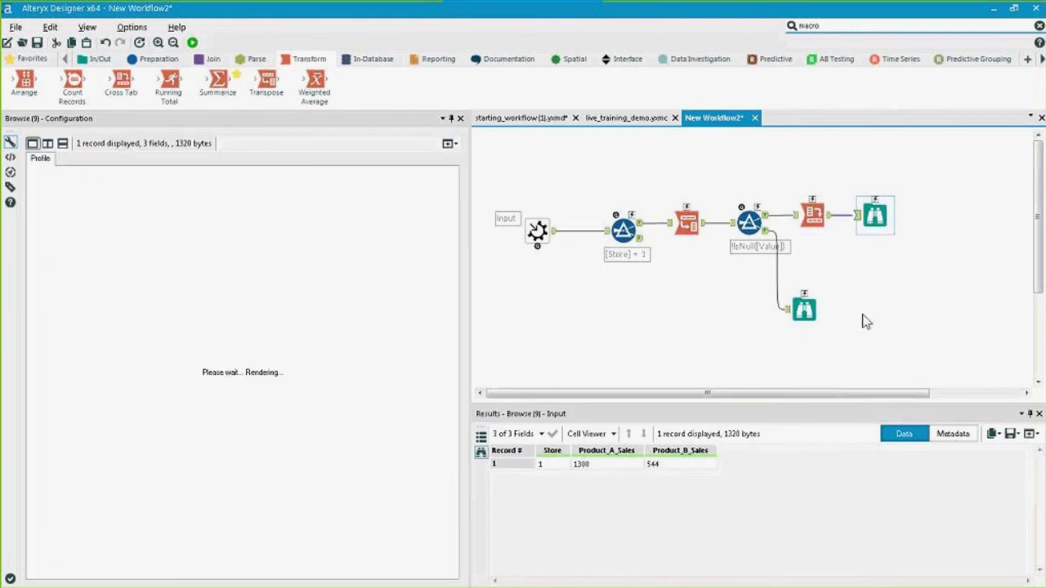
{"action": "left_click_drag", "start_coordinate": [581, 465], "coordinate": [662, 466]}
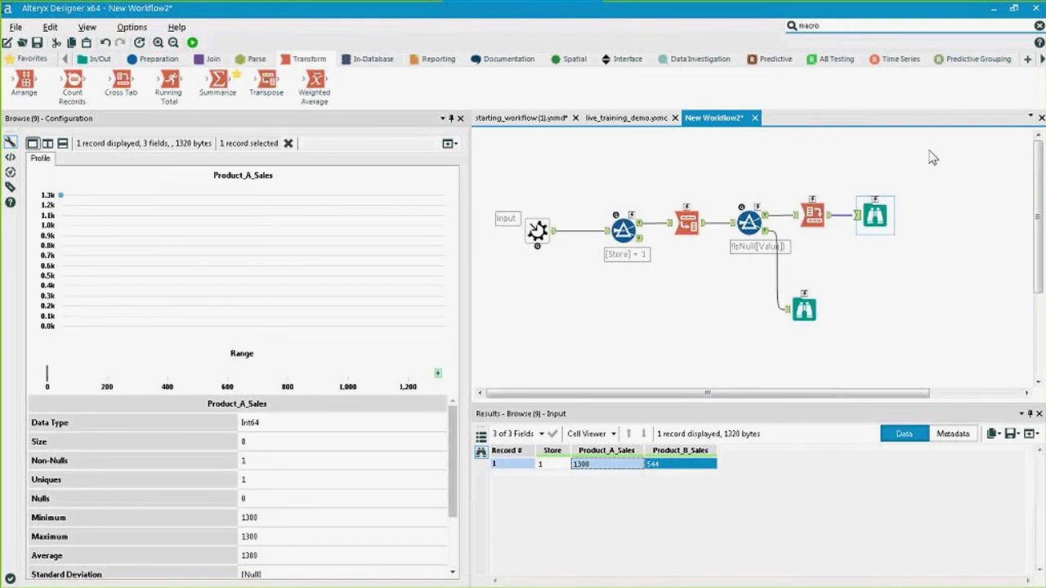
Make room before the final Browse and insert a Dynamic Rename tool between the Cross Tab and the Browse
{"action": "left_click_drag", "start_coordinate": [871, 218], "coordinate": [910, 219]}
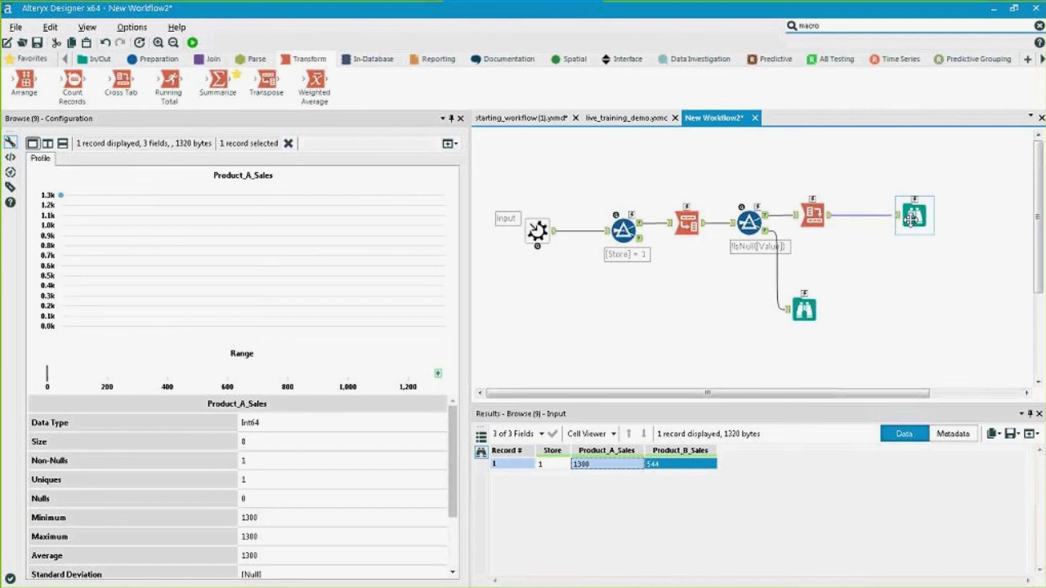
{"action": "left_click", "coordinate": [615, 465]}
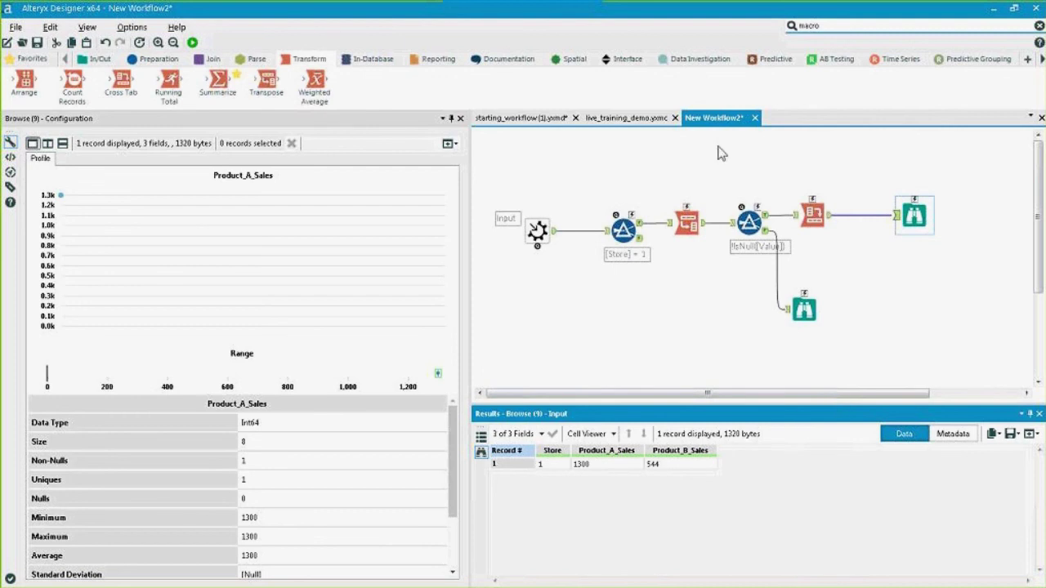
{"action": "left_click", "coordinate": [853, 26]}
{"action": "key", "text": "ctrl+a"}
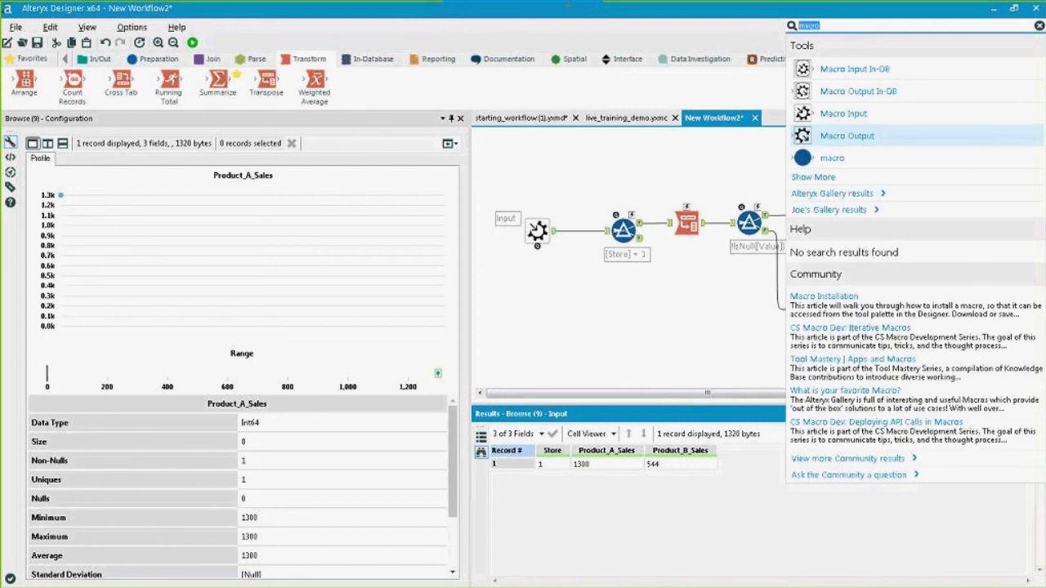
{"action": "type", "text": "dyna"}
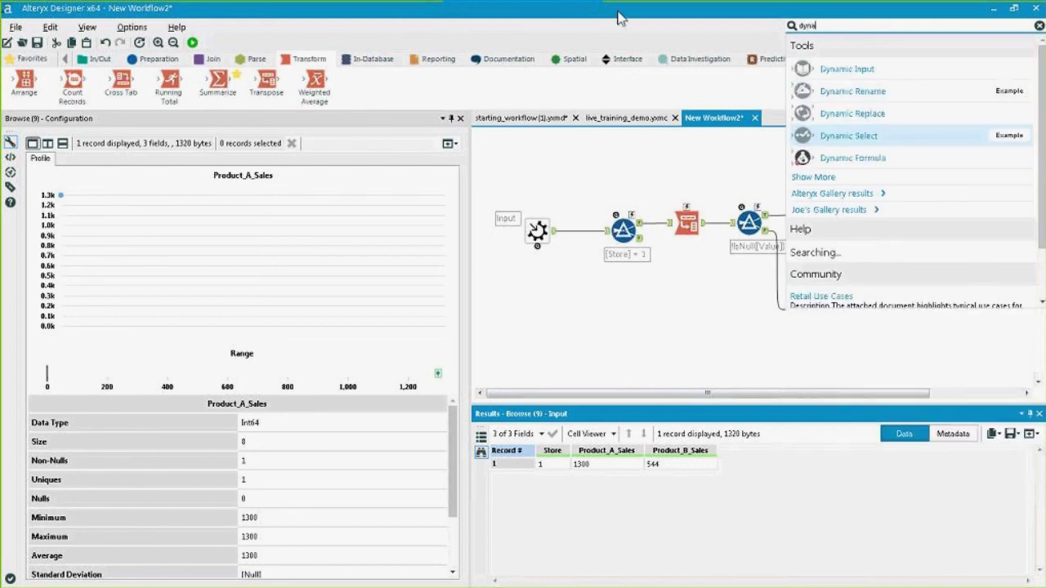
{"action": "left_click_drag", "start_coordinate": [848, 136], "coordinate": [868, 219]}
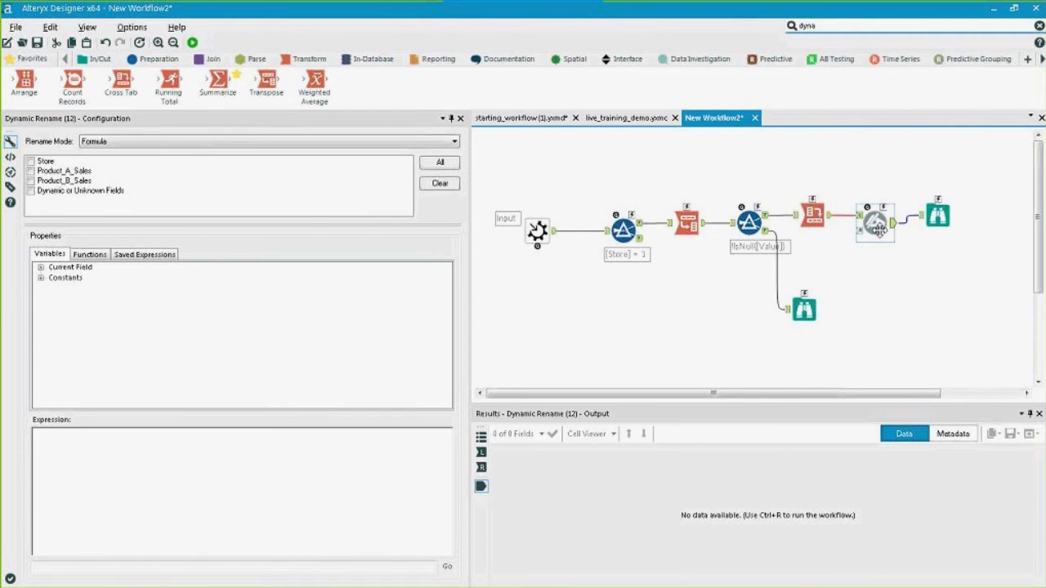
{"action": "left_click", "coordinate": [948, 221]}
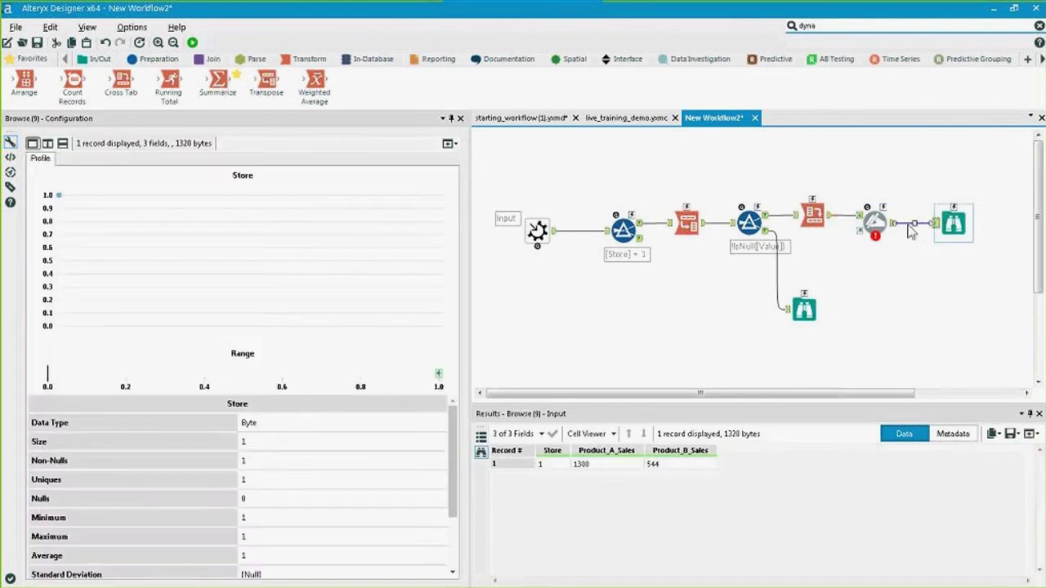
Set the Dynamic Rename to Formula mode with all fields selected, and start its expression with the ReplaceChar function
{"action": "left_click", "coordinate": [874, 221]}
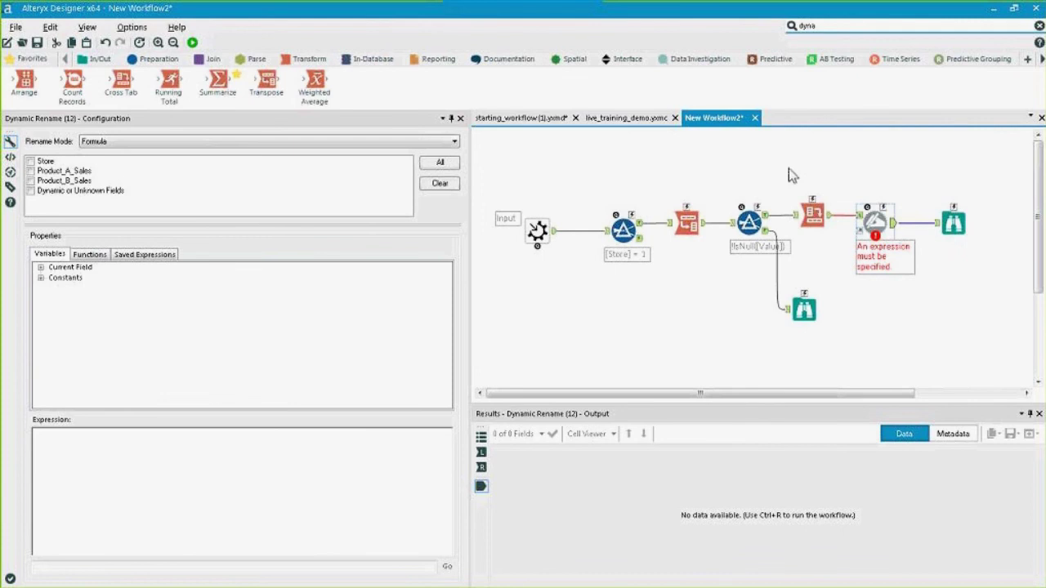
{"action": "left_click", "coordinate": [398, 142]}
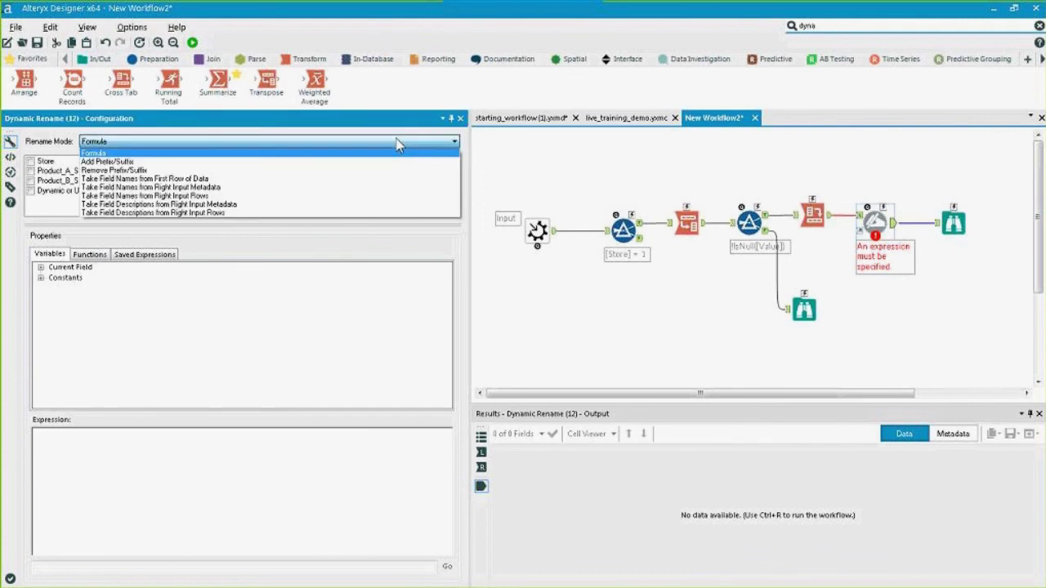
{"action": "left_click", "coordinate": [390, 154]}
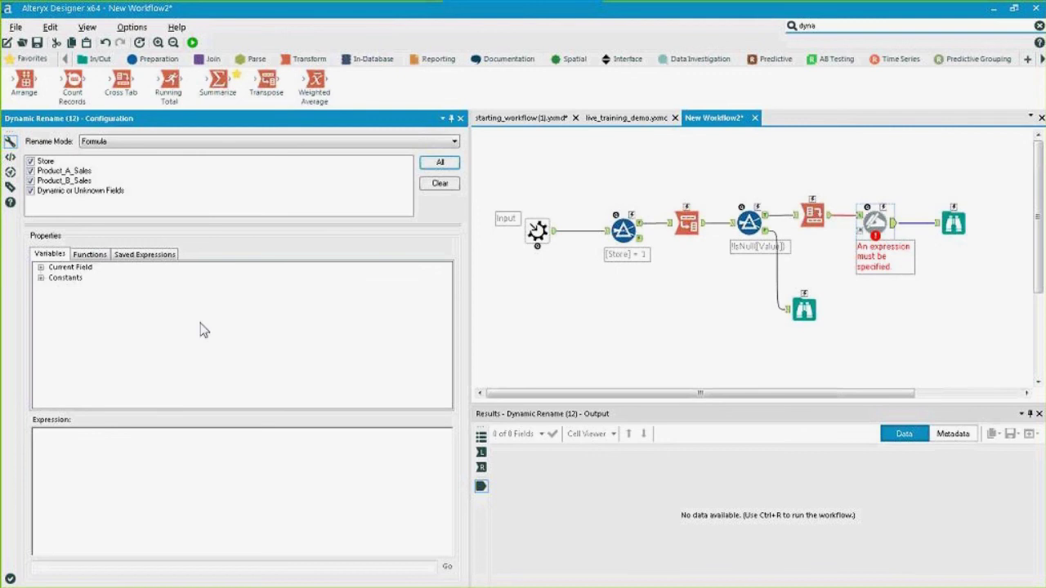
{"action": "left_click", "coordinate": [219, 474]}
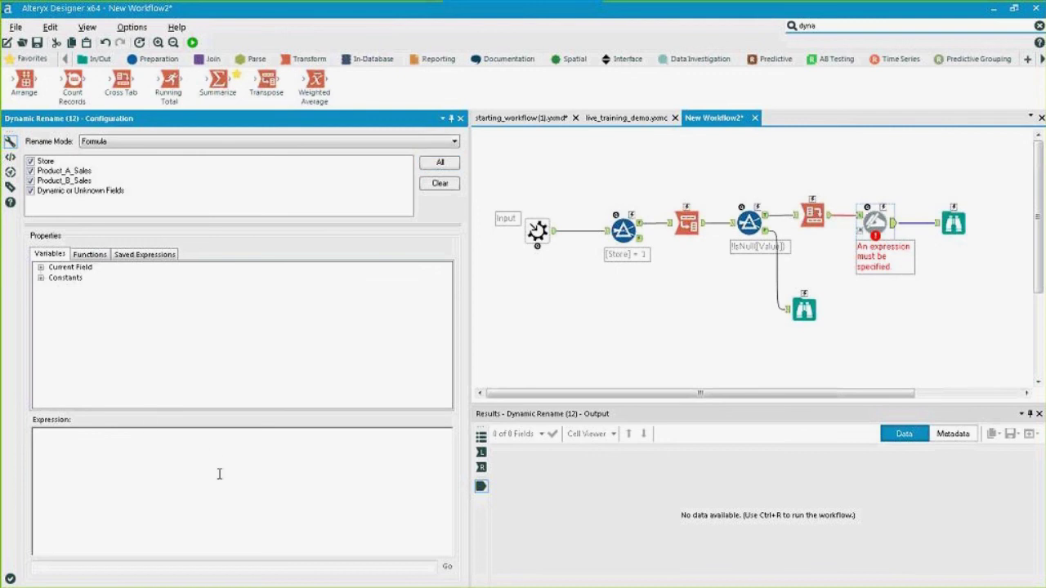
{"action": "left_click", "coordinate": [90, 255]}
{"action": "left_click", "coordinate": [42, 372]}
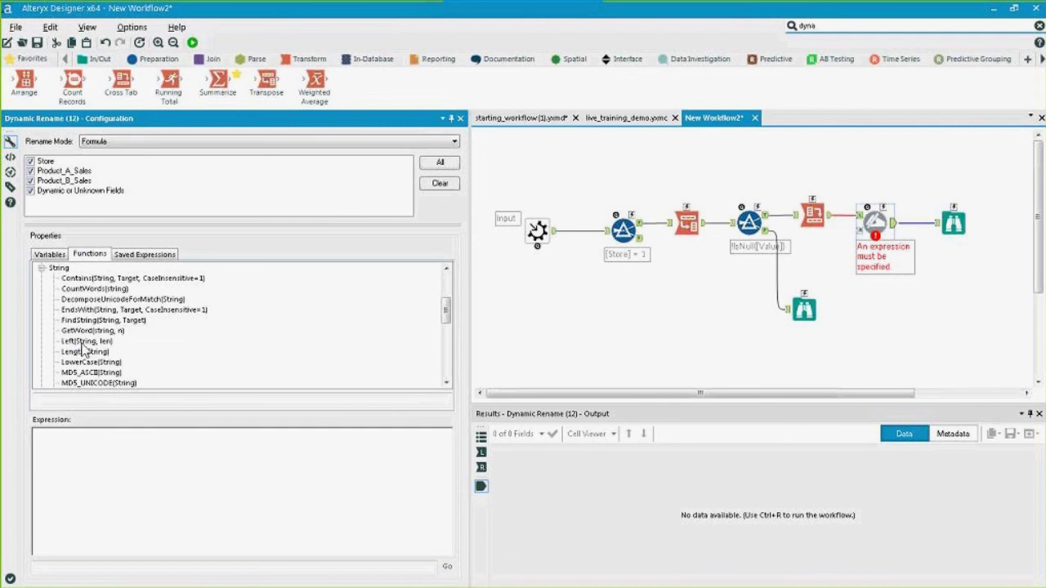
{"action": "left_click", "coordinate": [83, 343]}
{"action": "scroll", "coordinate": [84, 360], "scroll_direction": "down", "scroll_amount": 2}
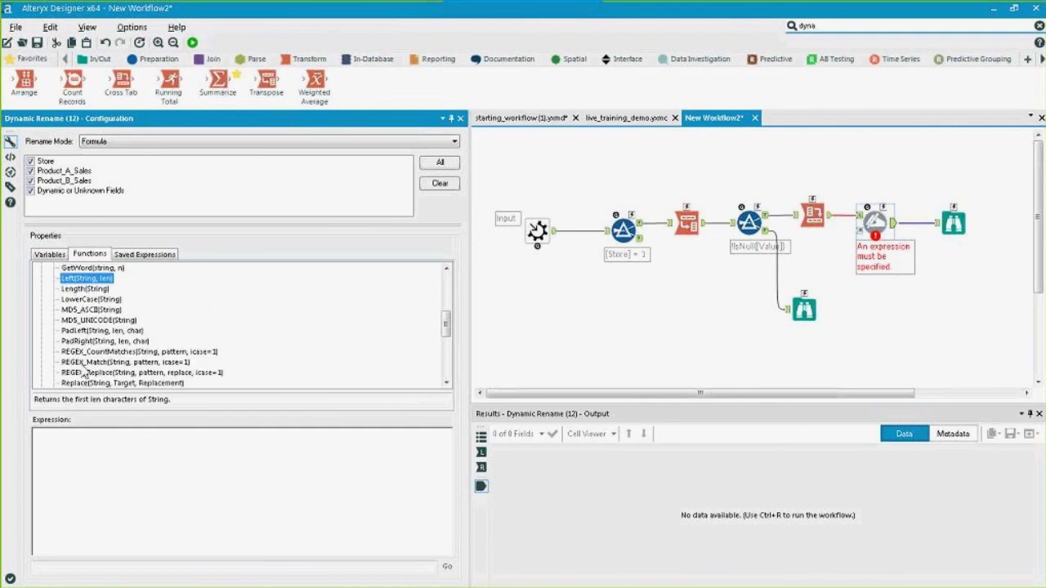
{"action": "scroll", "coordinate": [85, 384], "scroll_direction": "down", "scroll_amount": 1}
{"action": "double_click", "coordinate": [89, 362]}
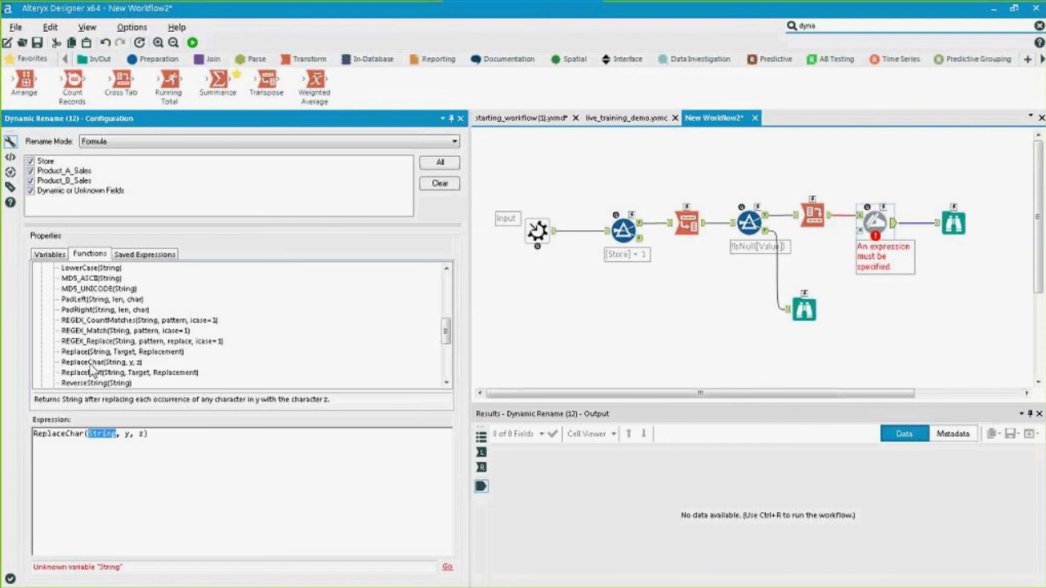
Complete the rename expression as ReplaceChar([_CurrentField_], "_", " "), run the workflow and check the renamed product columns
{"action": "left_click", "coordinate": [51, 254]}
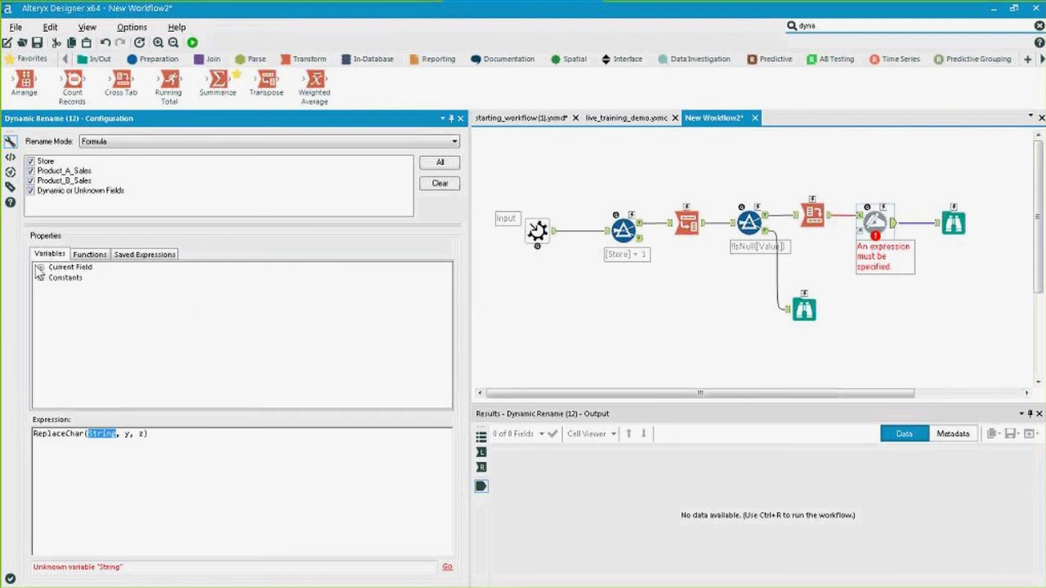
{"action": "left_click", "coordinate": [40, 268]}
{"action": "double_click", "coordinate": [107, 279]}
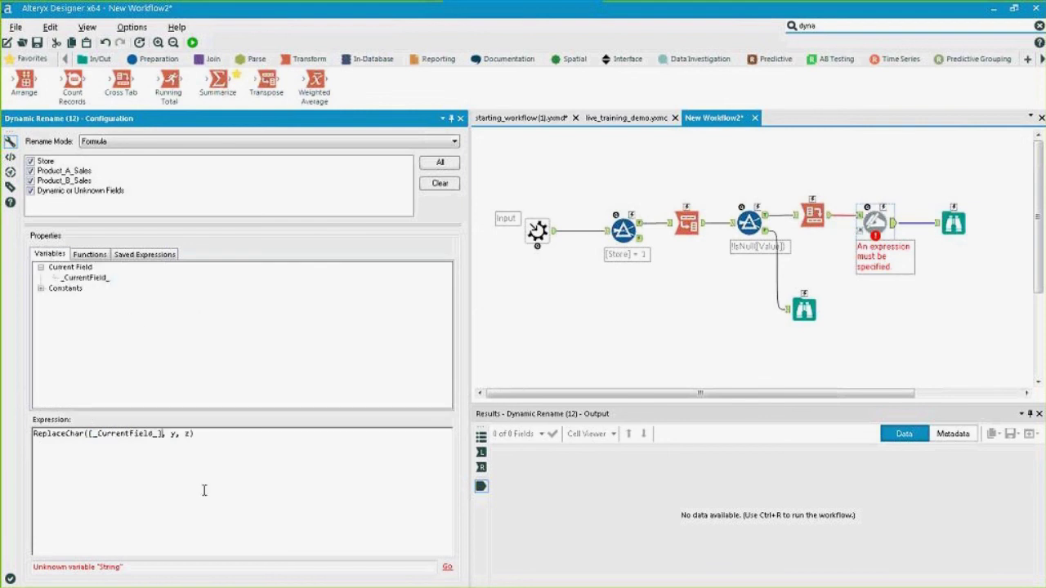
{"action": "double_click", "coordinate": [174, 436]}
{"action": "type", "text": "\"_\""}
{"action": "double_click", "coordinate": [197, 434]}
{"action": "type", "text": "\"_"}
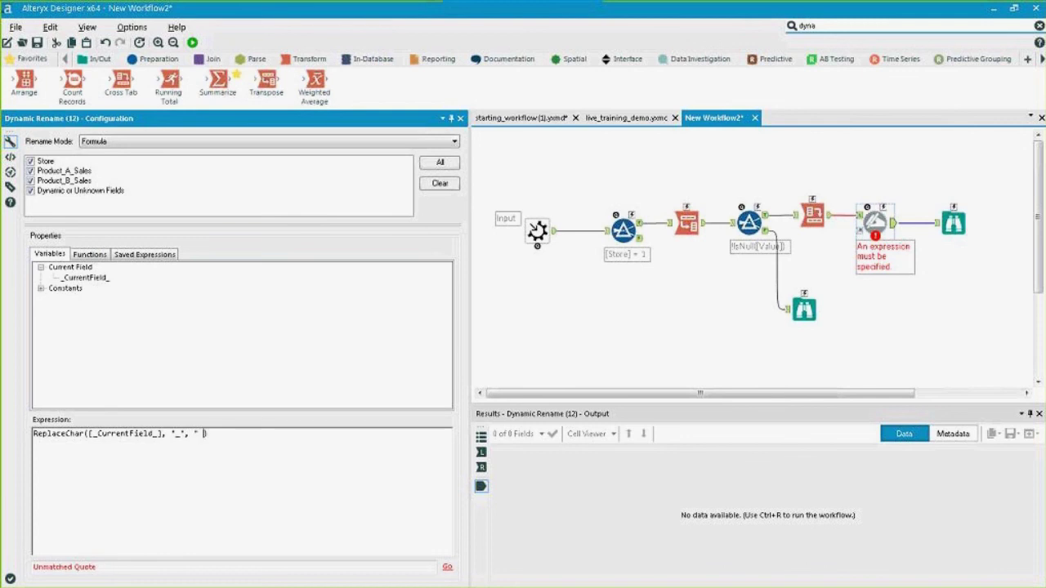
{"action": "type", "text": "\""}
{"action": "double_click", "coordinate": [146, 434]}
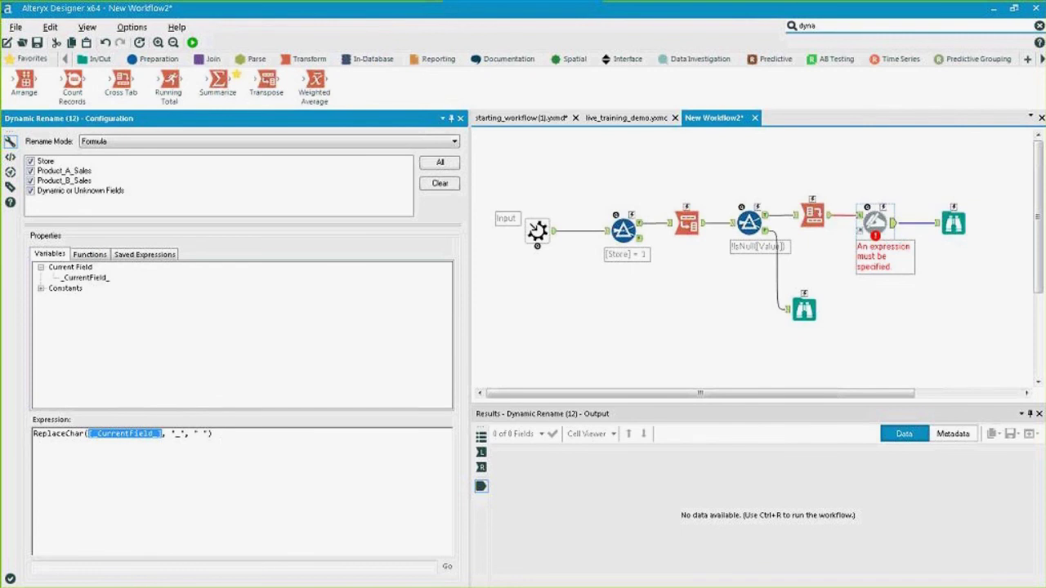
{"action": "left_click", "coordinate": [192, 41]}
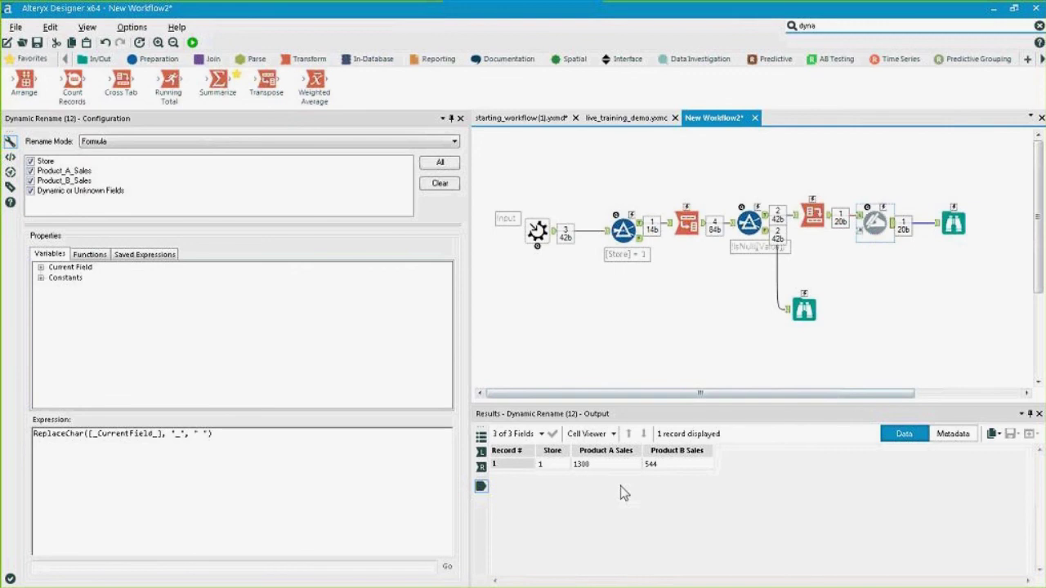
{"action": "left_click_drag", "start_coordinate": [599, 466], "coordinate": [661, 478]}
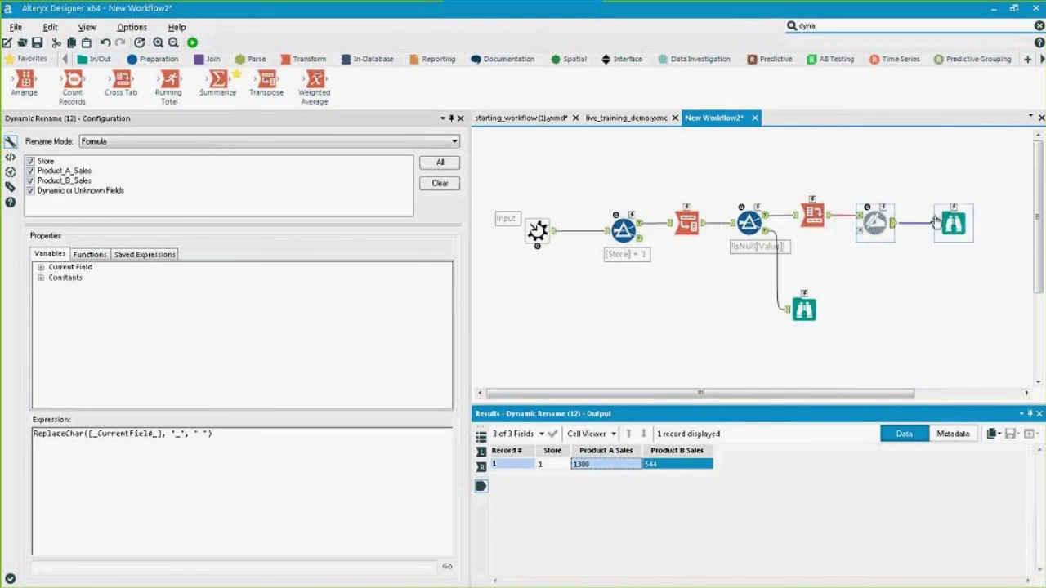
Insert a reporting Table tool grouped by Store before the final Browse, run the workflow and view the rendered report
{"action": "left_click", "coordinate": [430, 62]}
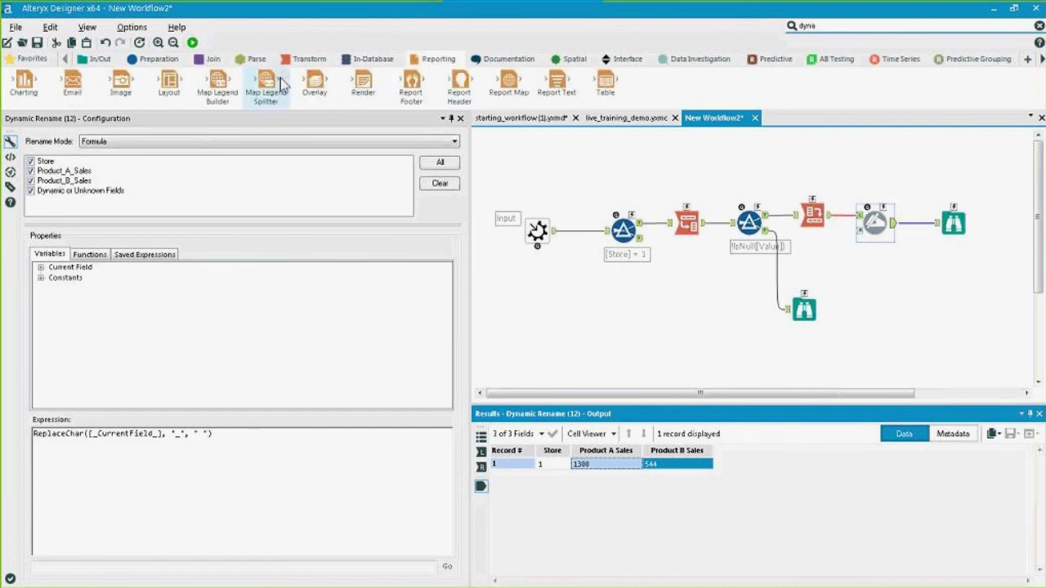
{"action": "left_click_drag", "start_coordinate": [600, 106], "coordinate": [937, 227]}
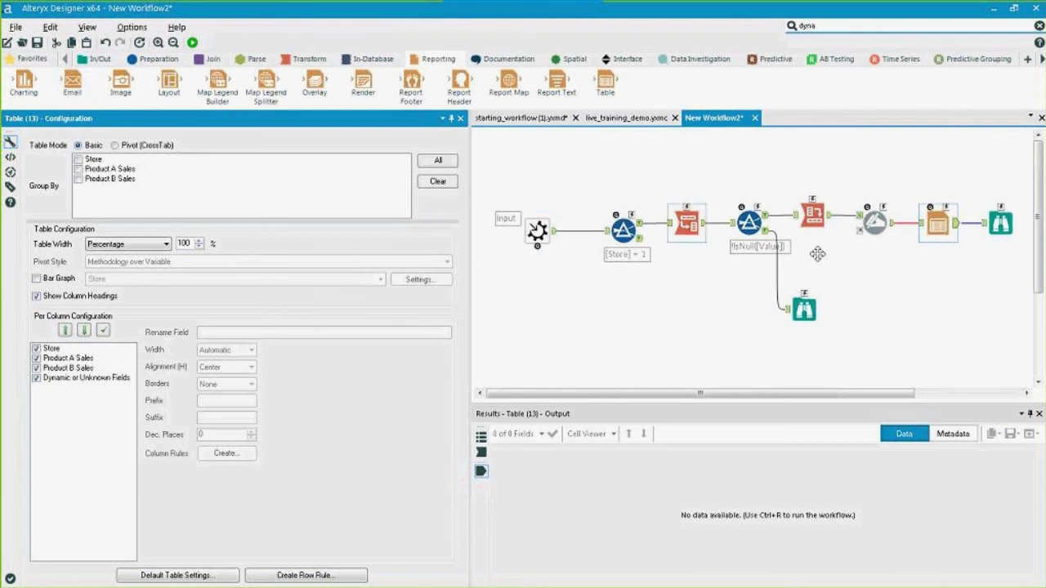
{"action": "left_click", "coordinate": [78, 160]}
{"action": "left_click", "coordinate": [192, 43]}
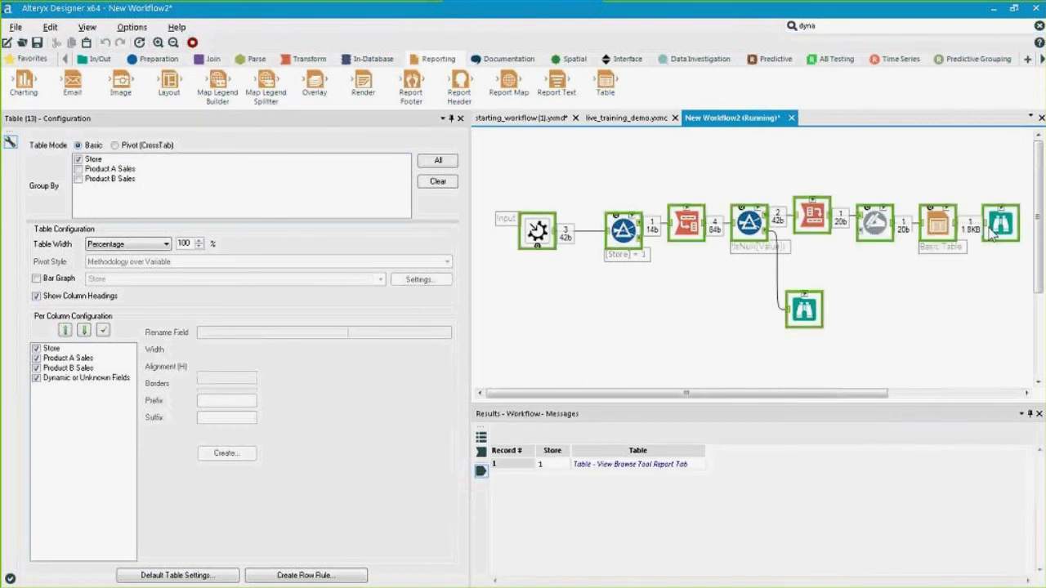
{"action": "left_click", "coordinate": [1000, 223]}
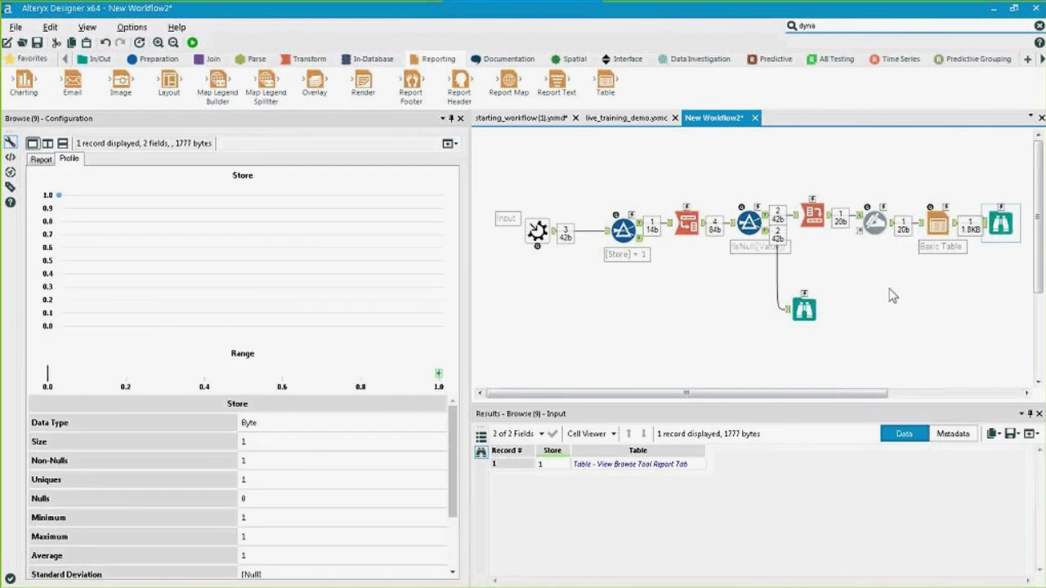
{"action": "left_click", "coordinate": [45, 161]}
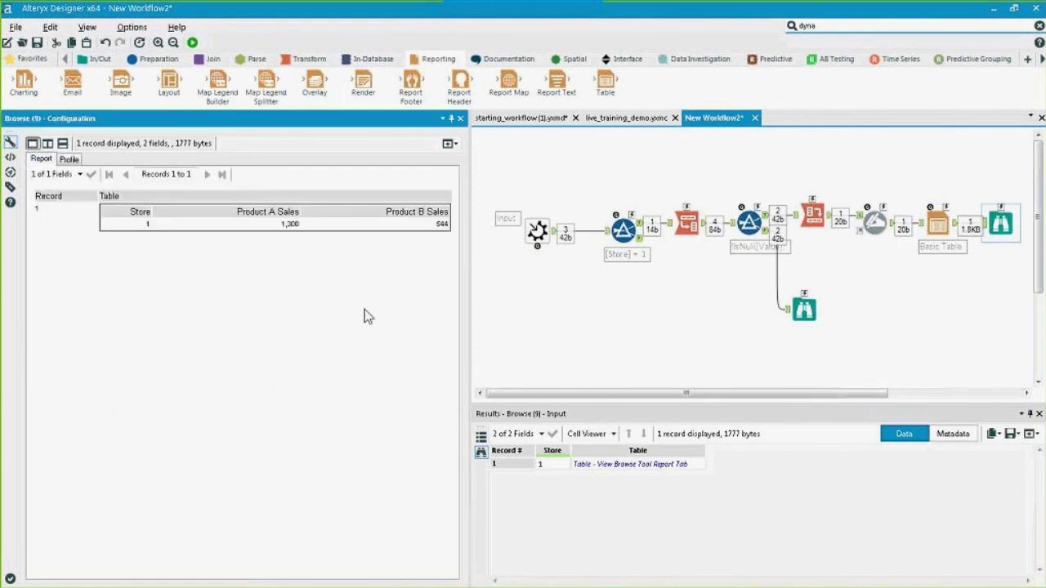
{"action": "left_click_drag", "start_coordinate": [417, 238], "coordinate": [103, 222]}
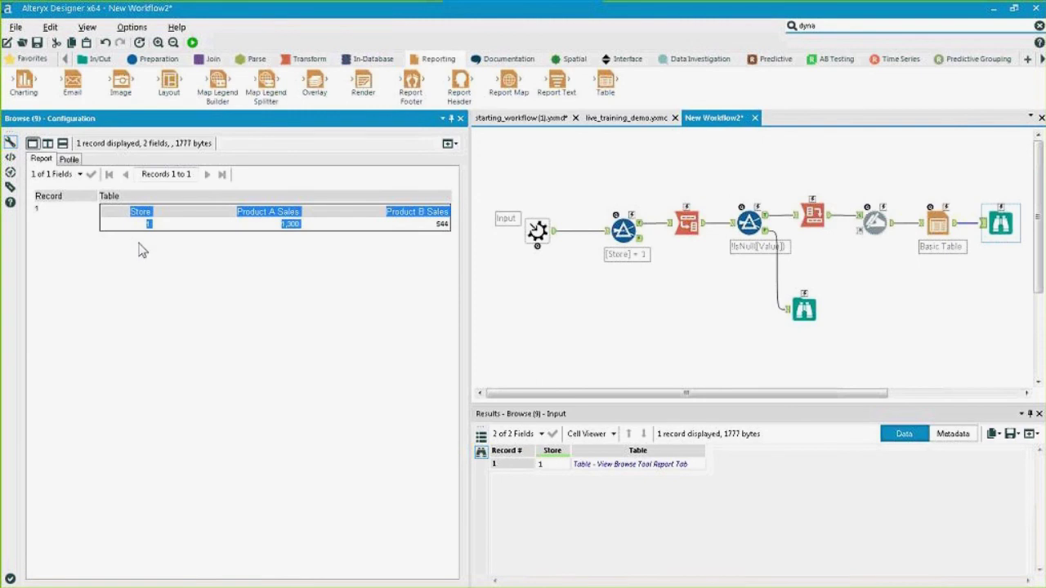
Set the first Filter's Store value to 2, rerun the workflow and view the report table in the final Browse
{"action": "left_click", "coordinate": [624, 229]}
{"action": "left_click", "coordinate": [426, 156]}
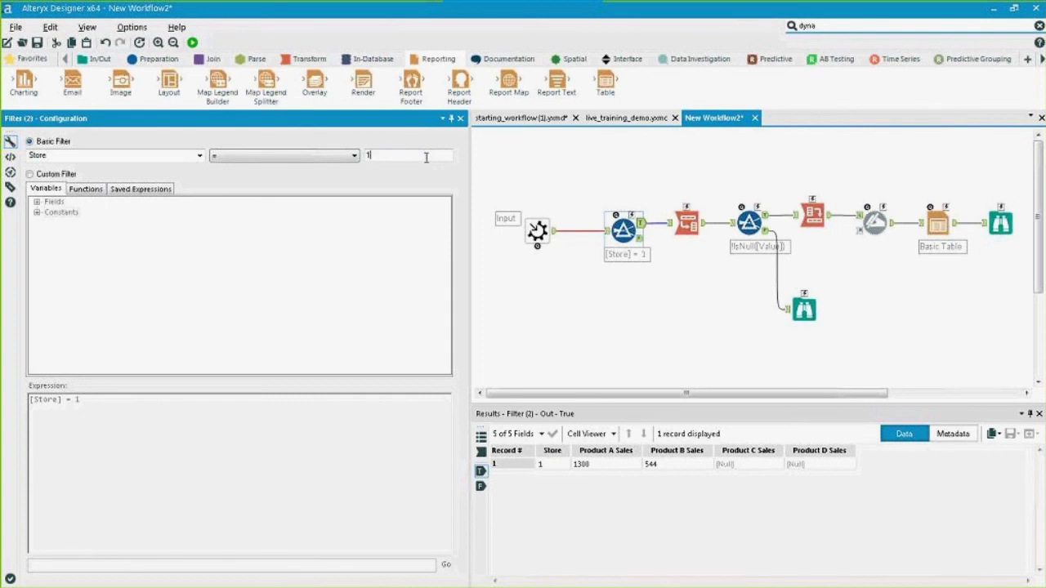
{"action": "type", "text": "2"}
{"action": "left_click", "coordinate": [192, 43]}
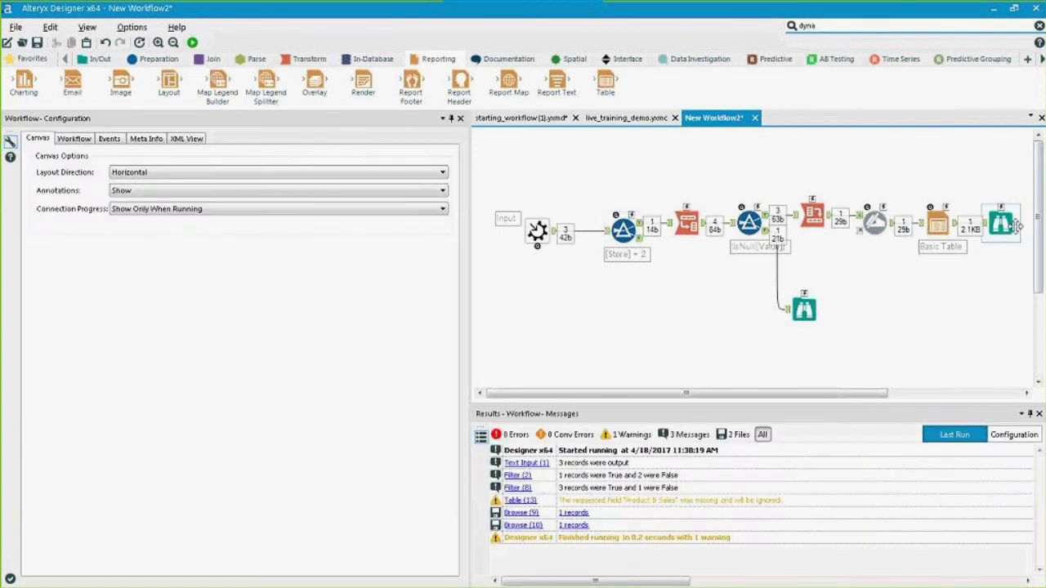
{"action": "left_click", "coordinate": [1000, 223]}
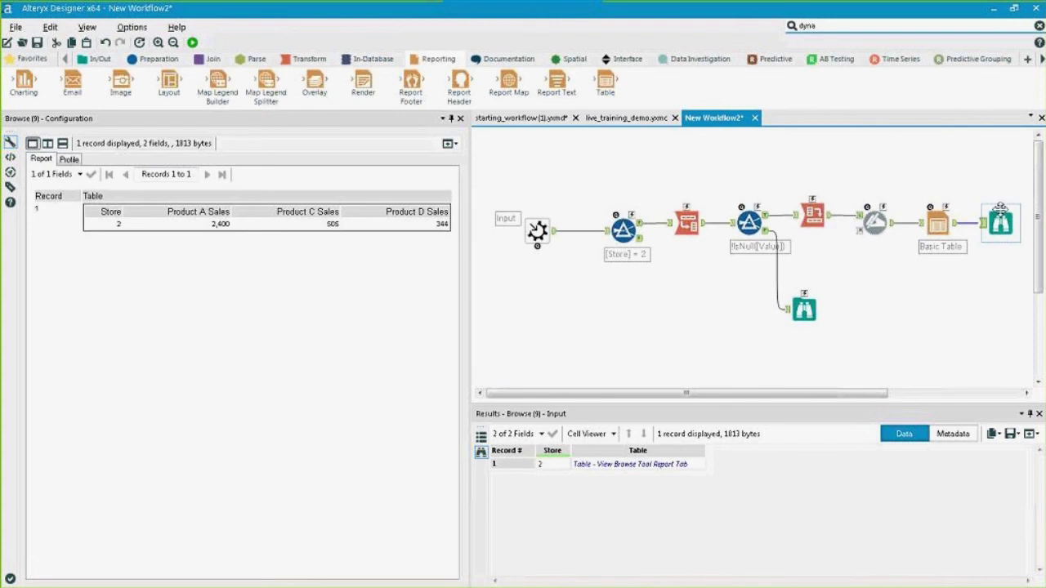
Replace the final Browse with a Macro Output connected to the Table tool
{"action": "key", "text": "Delete"}
{"action": "left_click", "coordinate": [868, 27]}
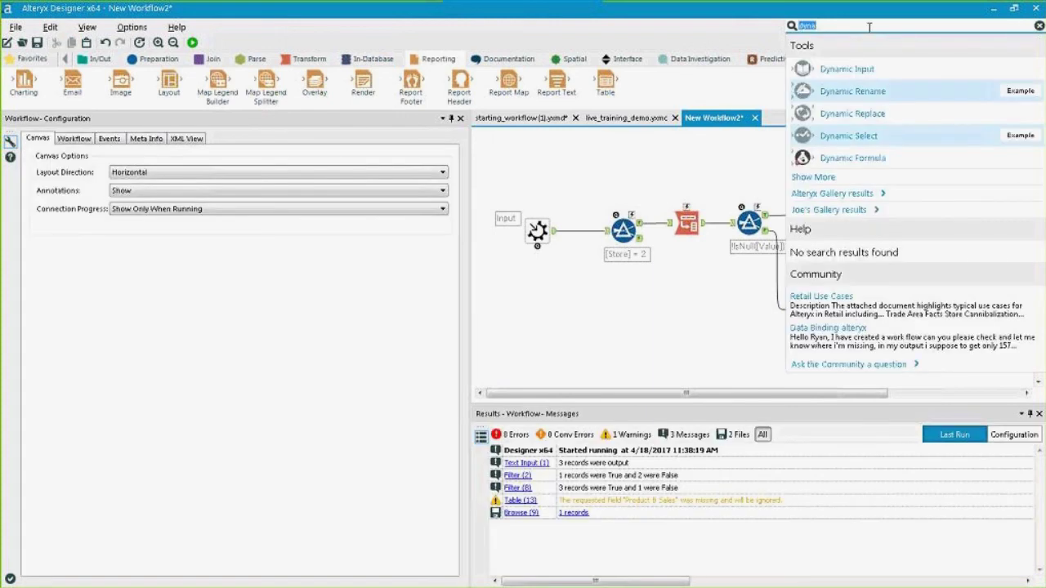
{"action": "type", "text": "outp"}
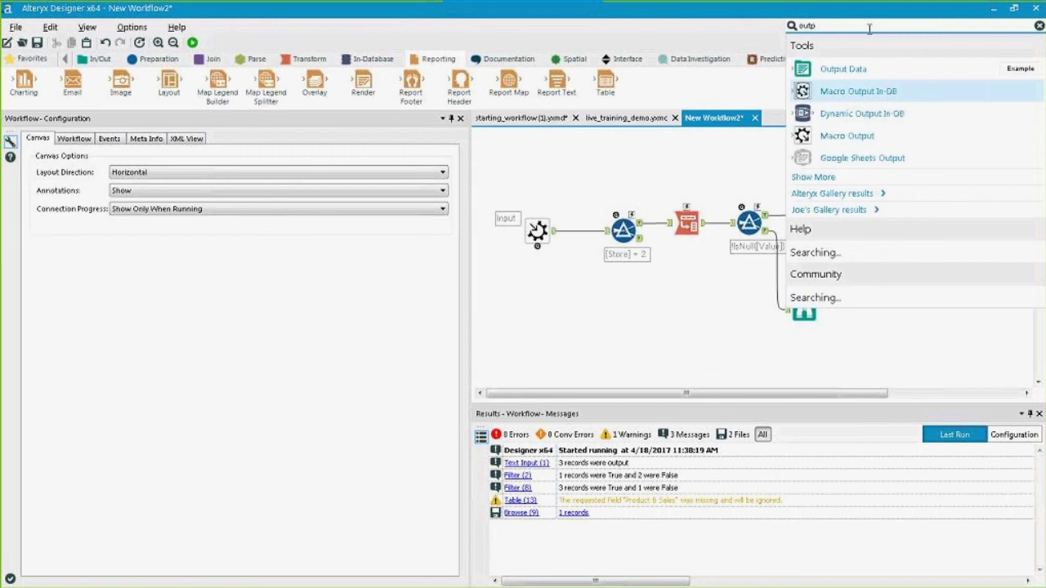
{"action": "left_click_drag", "start_coordinate": [846, 135], "coordinate": [996, 221]}
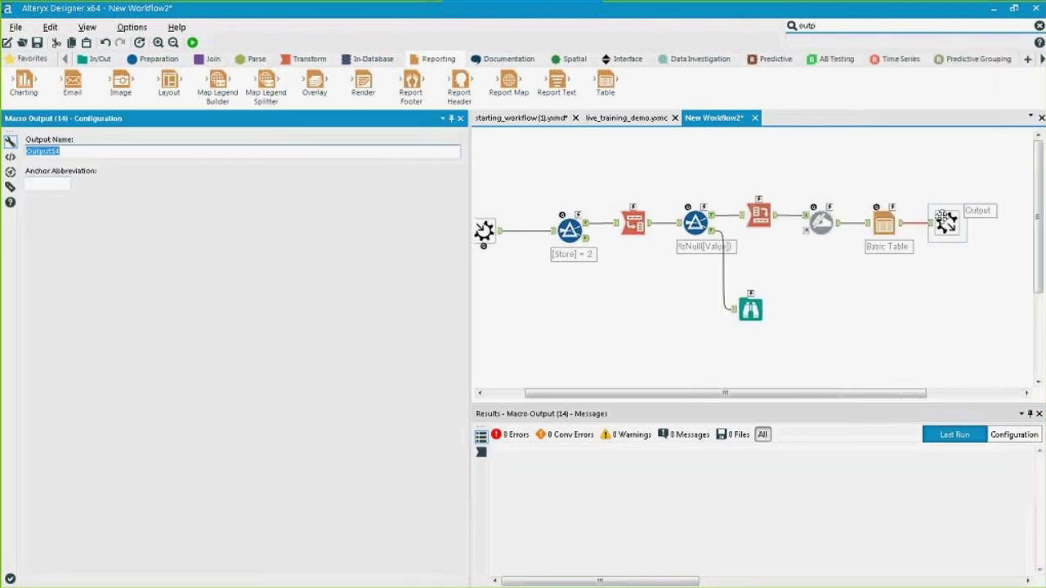
Delete the remaining Browse tool from the second Filter's False output
{"action": "left_click", "coordinate": [635, 365]}
{"action": "key", "text": "ctrl+r"}
{"action": "left_click", "coordinate": [750, 308]}
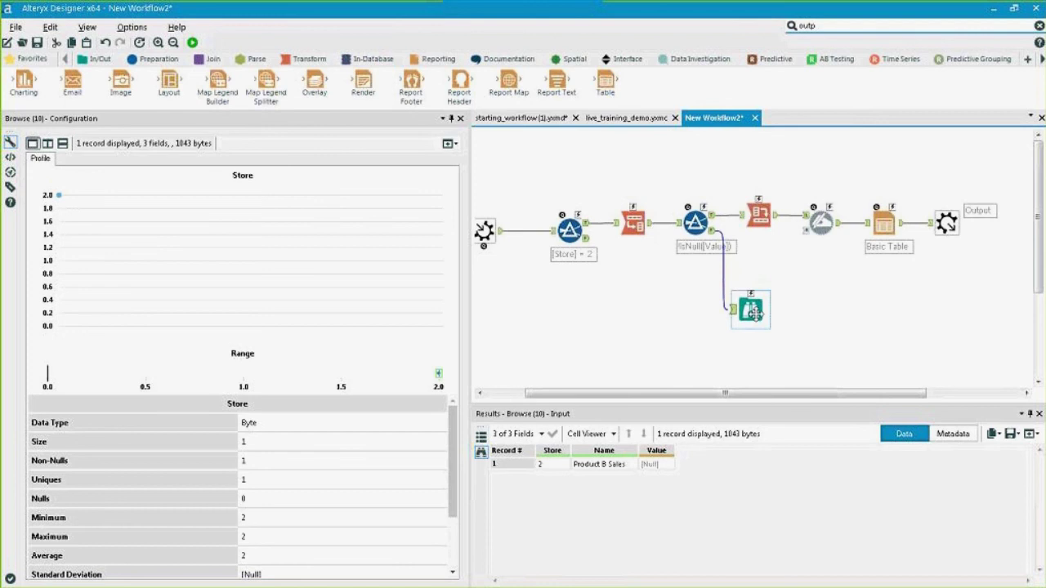
{"action": "key", "text": "Delete"}
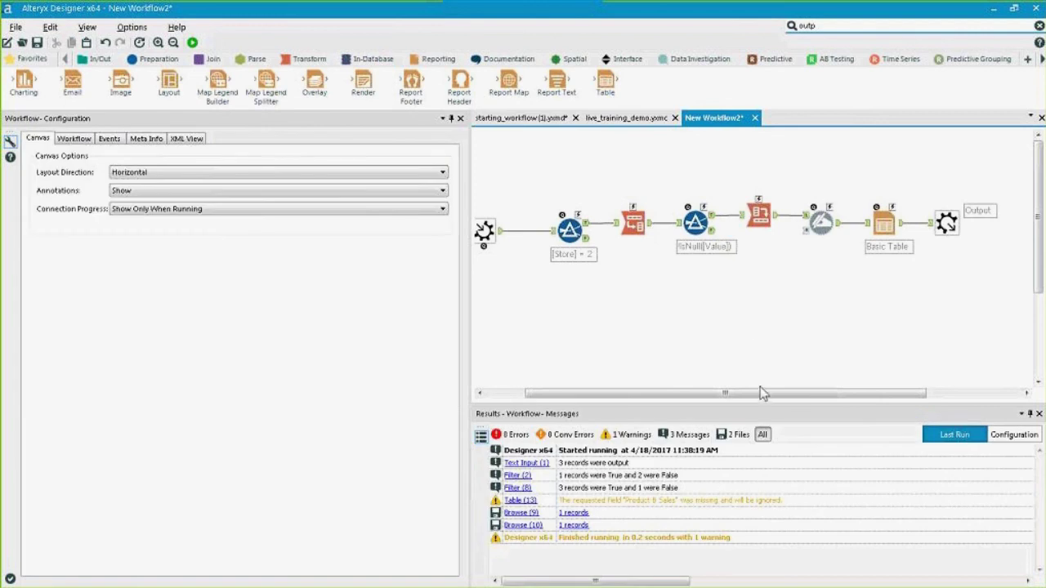
{"action": "left_click_drag", "start_coordinate": [717, 392], "coordinate": [677, 393]}
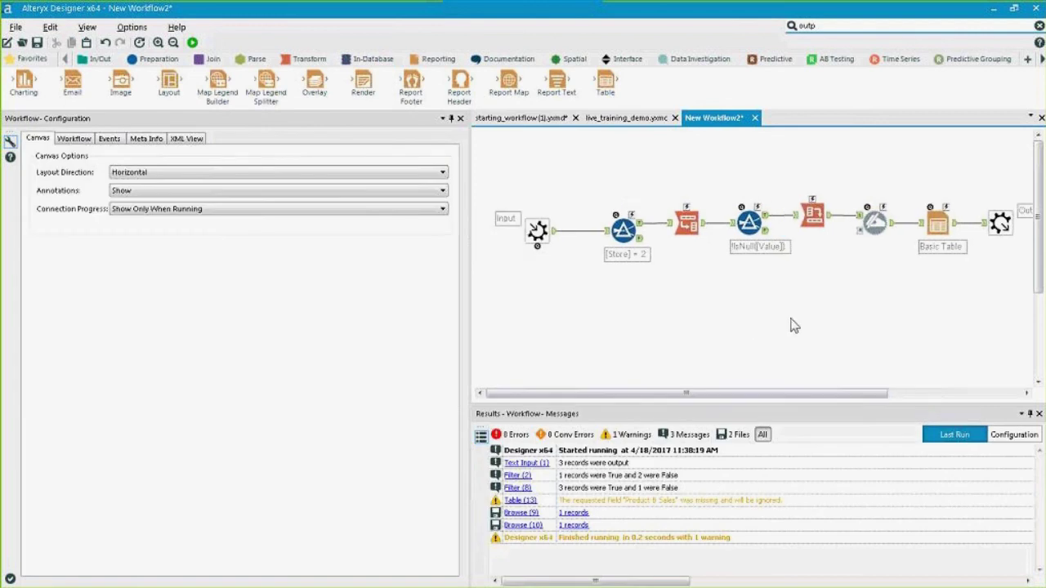
{"action": "scroll", "coordinate": [794, 325], "scroll_direction": "down", "scroll_amount": 1}
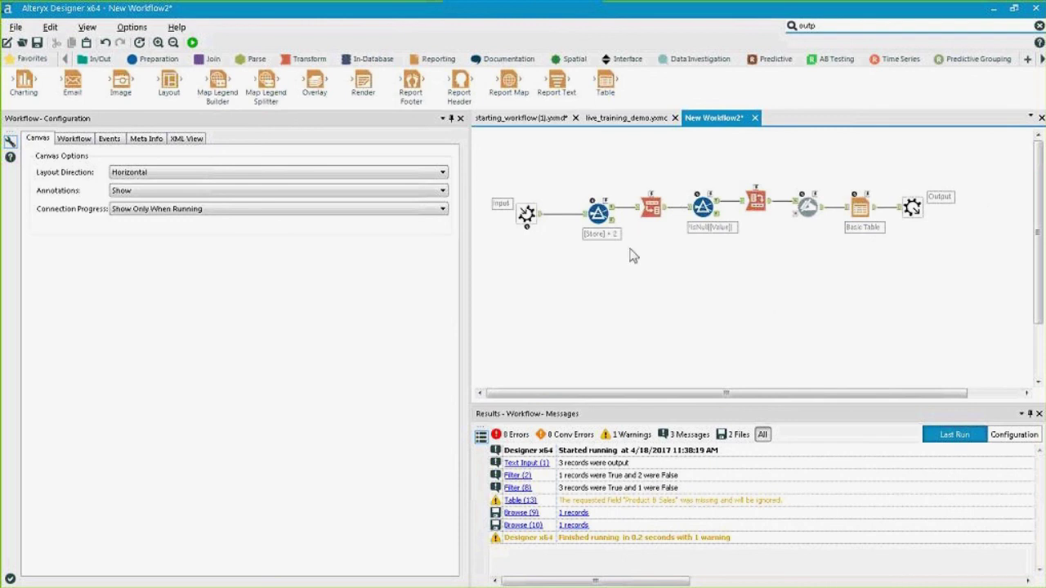
Save the workflow to the Desktop as a macro named live_training_report_batch
{"action": "left_click", "coordinate": [16, 27]}
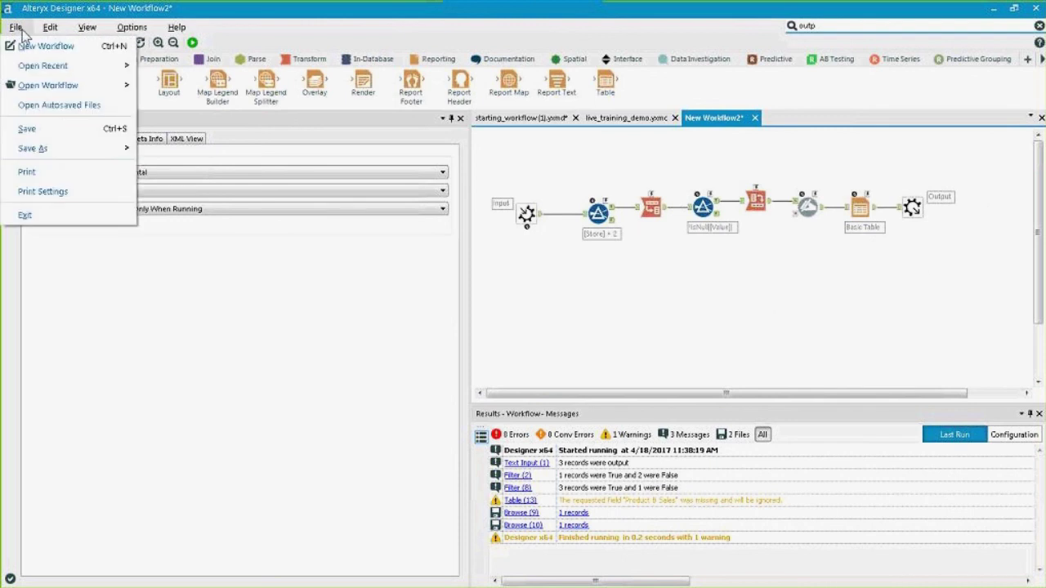
{"action": "mouse_move", "coordinate": [79, 153]}
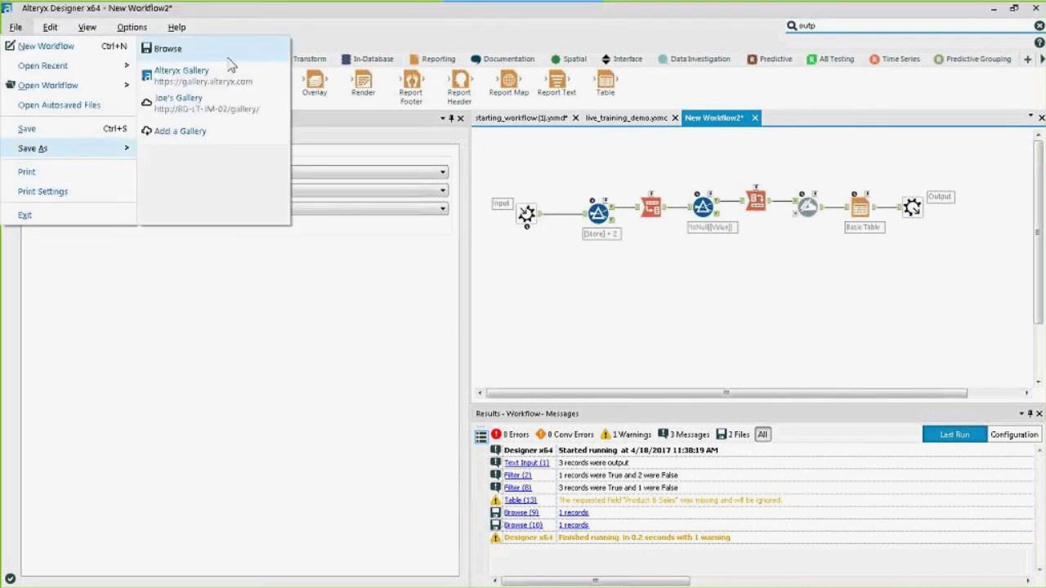
{"action": "left_click", "coordinate": [229, 54]}
{"action": "left_click", "coordinate": [49, 136]}
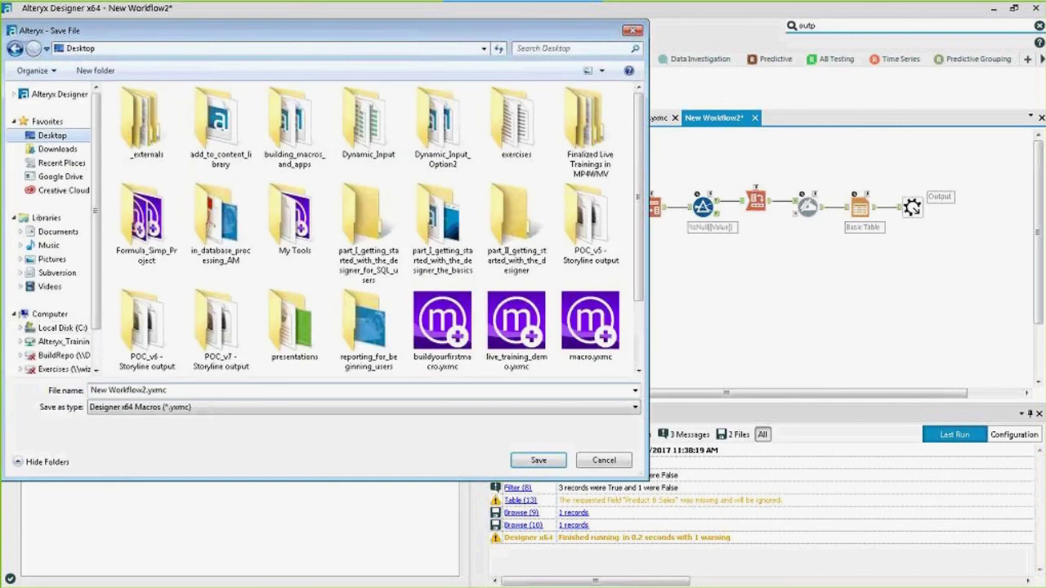
{"action": "type", "text": "live"}
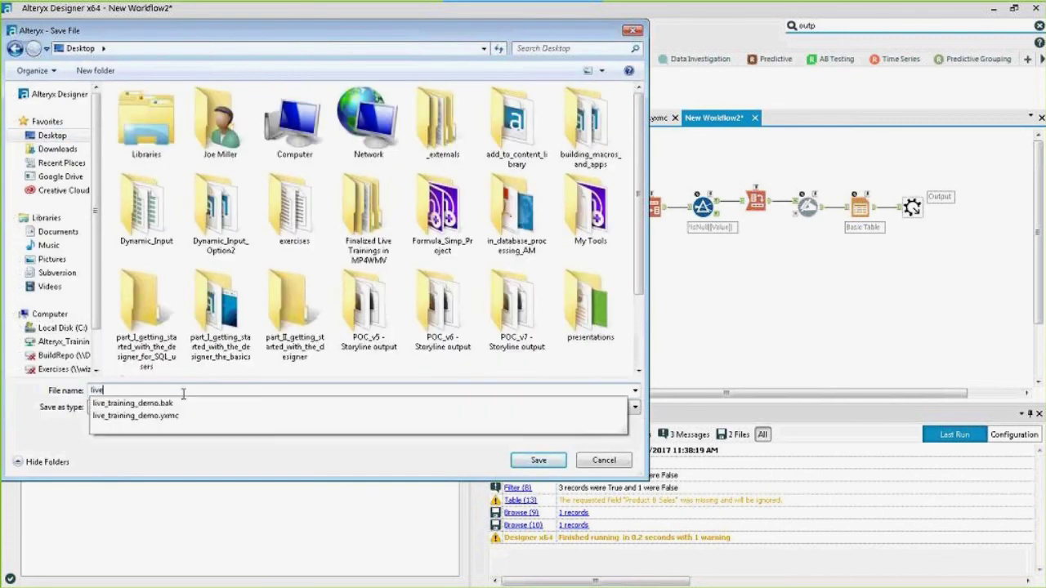
{"action": "type", "text": "_training_report_b"}
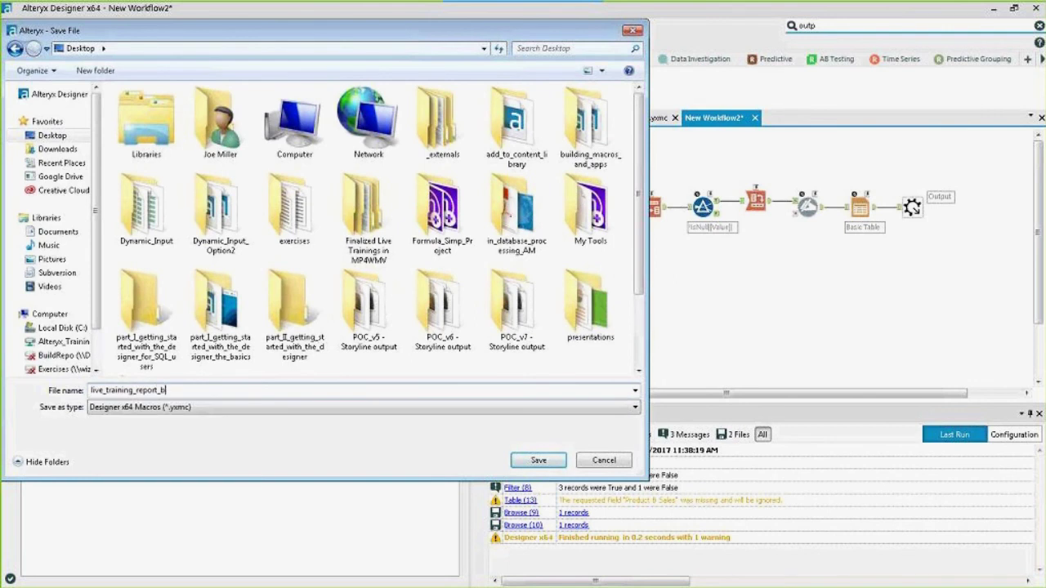
{"action": "type", "text": "atch"}
{"action": "key", "text": "Return"}
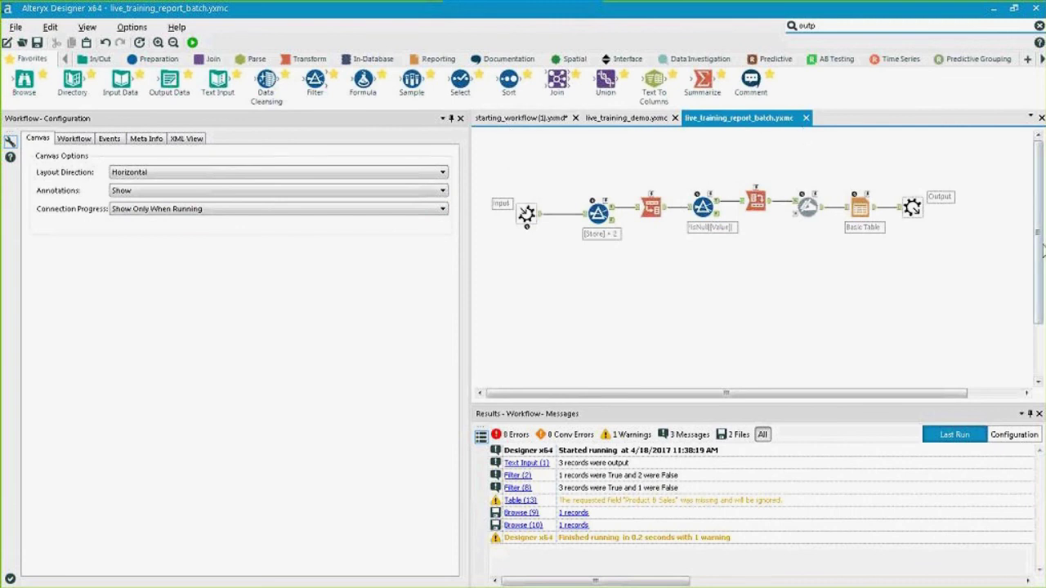
In starting_workflow (1), insert the live_training_report_batch macro below the Basic Table and feed it from the store sales Text Input
{"action": "left_click", "coordinate": [521, 121]}
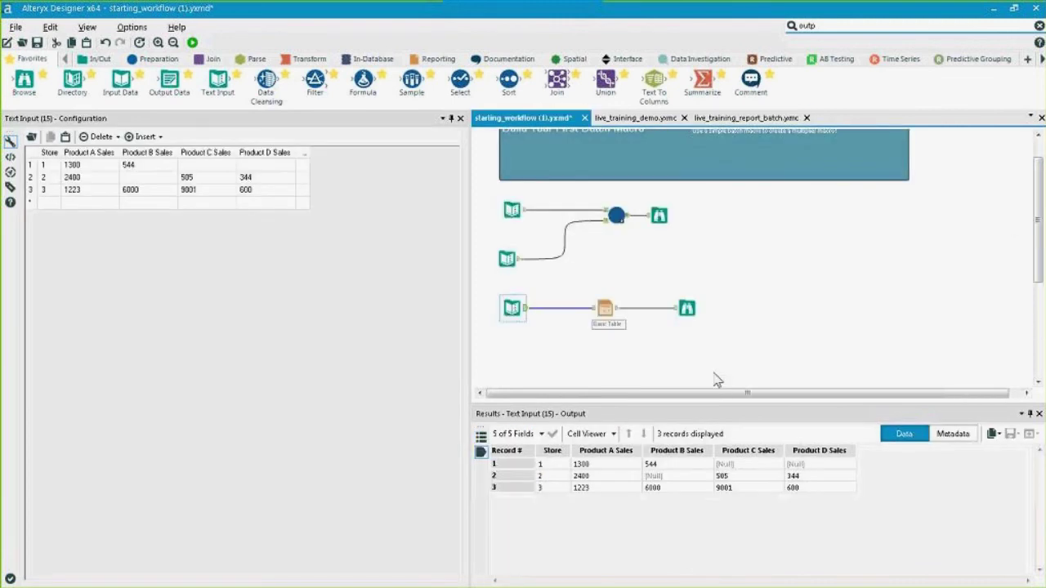
{"action": "right_click", "coordinate": [674, 355]}
{"action": "mouse_move", "coordinate": [733, 400]}
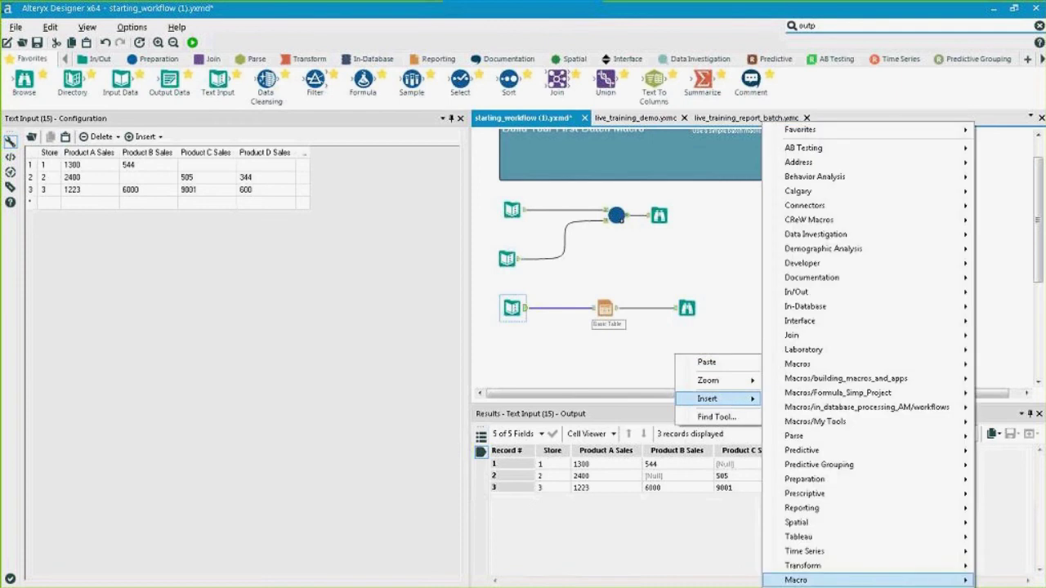
{"action": "left_click", "coordinate": [796, 580]}
{"action": "left_click_drag", "start_coordinate": [684, 368], "coordinate": [605, 357]}
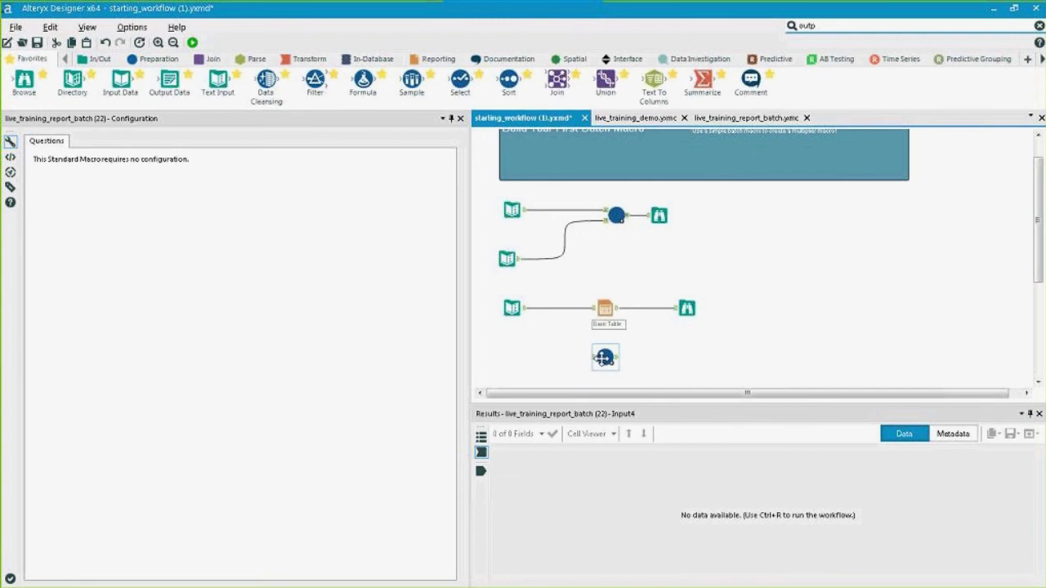
{"action": "mouse_move", "coordinate": [524, 310]}
{"action": "left_mouse_down"}
{"action": "mouse_move", "coordinate": [605, 357]}
{"action": "mouse_move", "coordinate": [627, 353]}
{"action": "left_mouse_up"}
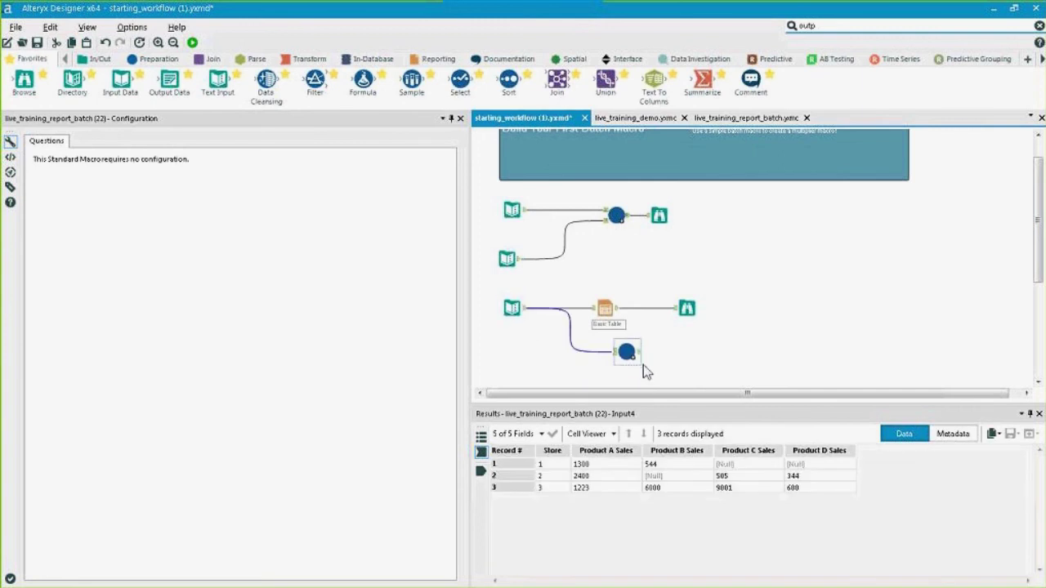
Add a Browse after the macro, run the workflow and compare the macro's report with the Text Input data
{"action": "key", "text": "ctrl+r"}
{"action": "left_click", "coordinate": [629, 352]}
{"action": "key", "text": "ctrl+shift+b"}
{"action": "key", "text": "ctrl+r"}
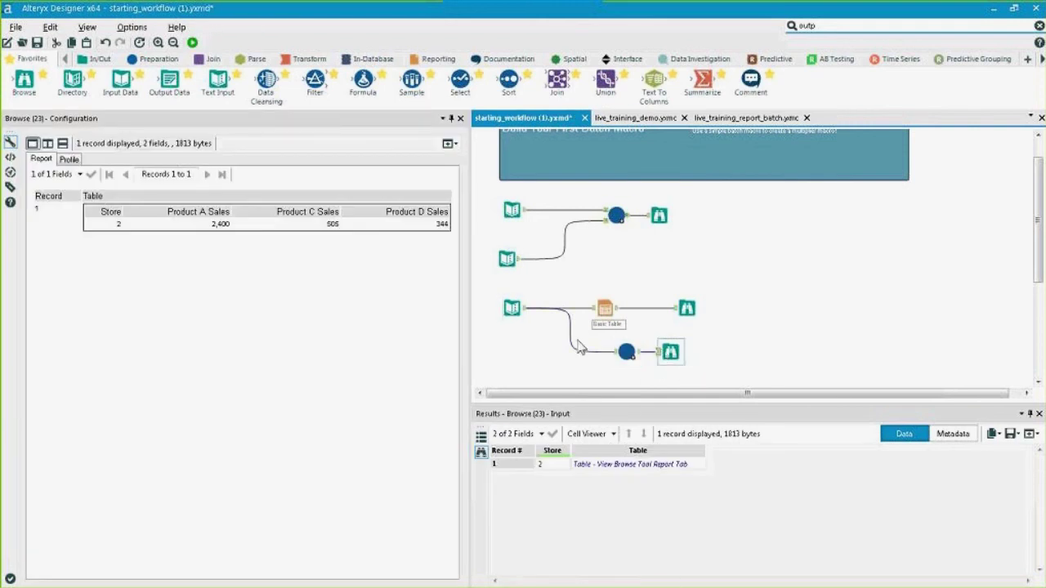
{"action": "left_click", "coordinate": [515, 307]}
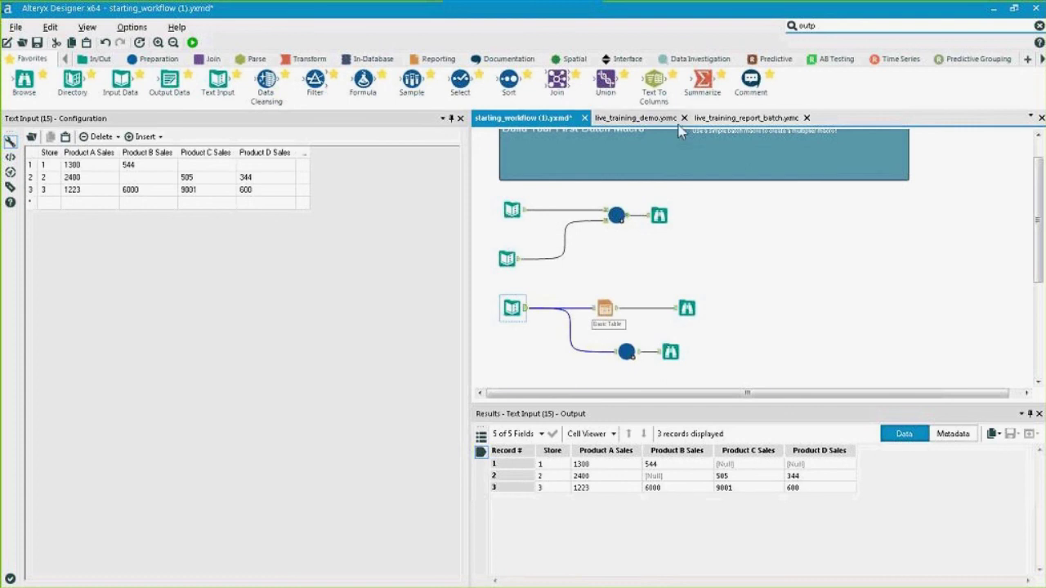
{"action": "key", "text": "ctrl+r"}
In the live_training_report_batch macro, shift the whole tool chain down to make room above it
{"action": "left_click", "coordinate": [734, 120]}
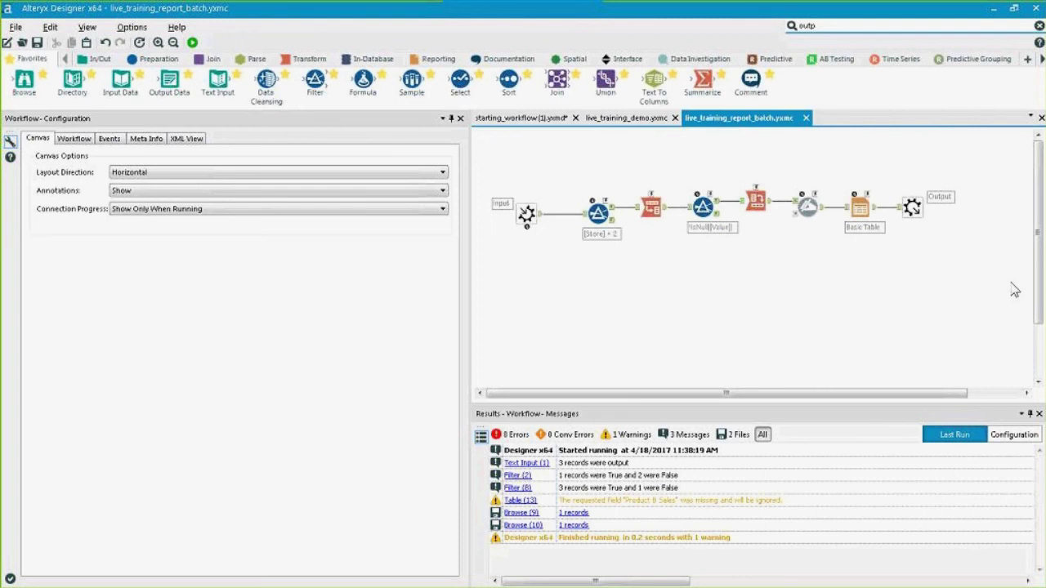
{"action": "left_click_drag", "start_coordinate": [1012, 280], "coordinate": [487, 169]}
{"action": "left_click_drag", "start_coordinate": [526, 214], "coordinate": [533, 260]}
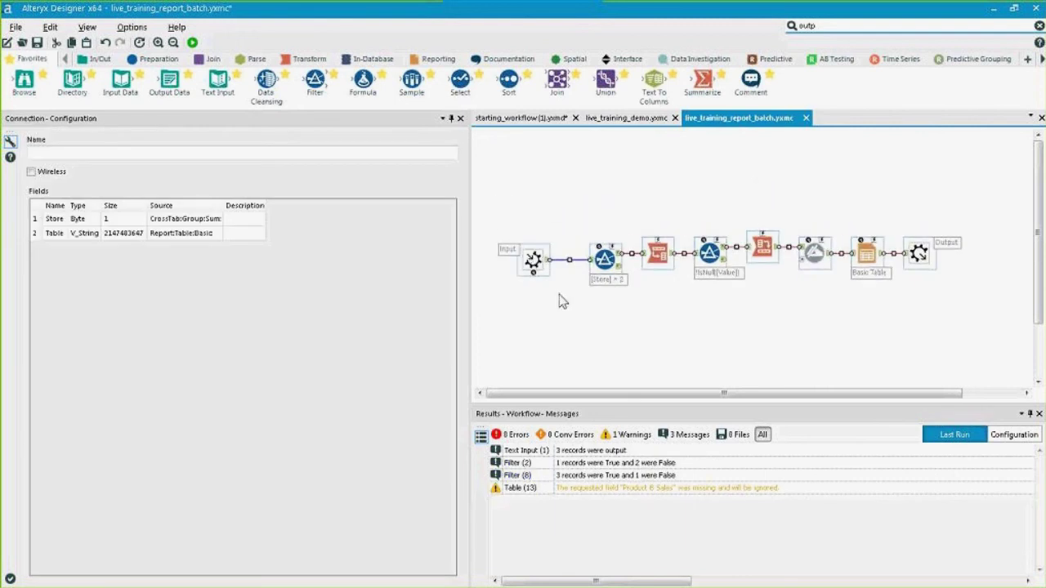
{"action": "left_click", "coordinate": [559, 295]}
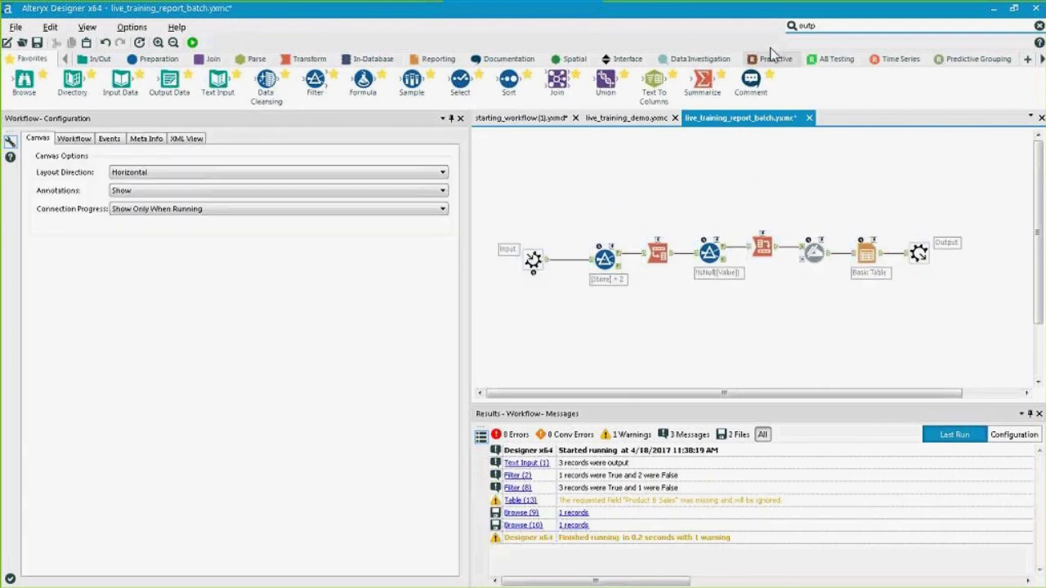
Add a Control Parameter for the first Filter, arranging it and its Action tool above the Filter
{"action": "left_click", "coordinate": [627, 59]}
{"action": "left_click_drag", "start_coordinate": [169, 81], "coordinate": [606, 255]}
{"action": "left_click_drag", "start_coordinate": [716, 149], "coordinate": [599, 148]}
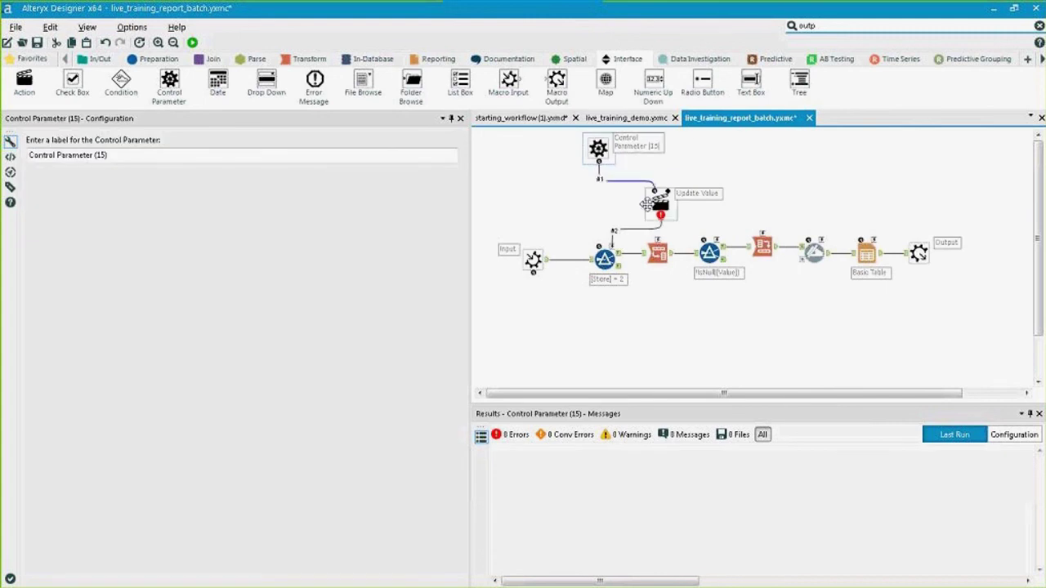
{"action": "left_click_drag", "start_coordinate": [646, 204], "coordinate": [617, 203]}
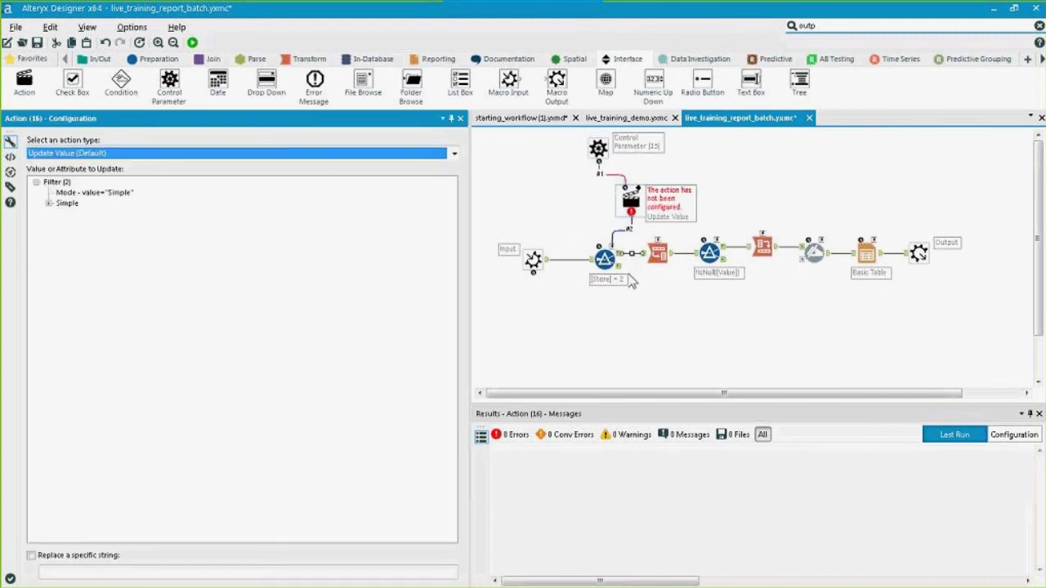
Set the Action to update the first Filter's operand value "2", then save the macro and check its workflow type
{"action": "left_click", "coordinate": [49, 203]}
{"action": "left_click", "coordinate": [62, 234]}
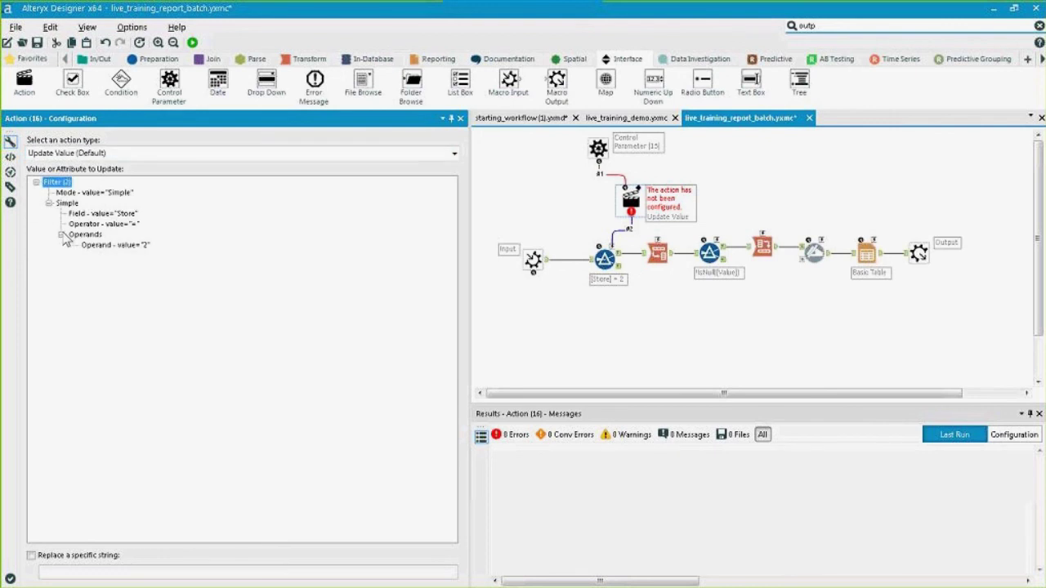
{"action": "left_click", "coordinate": [131, 245]}
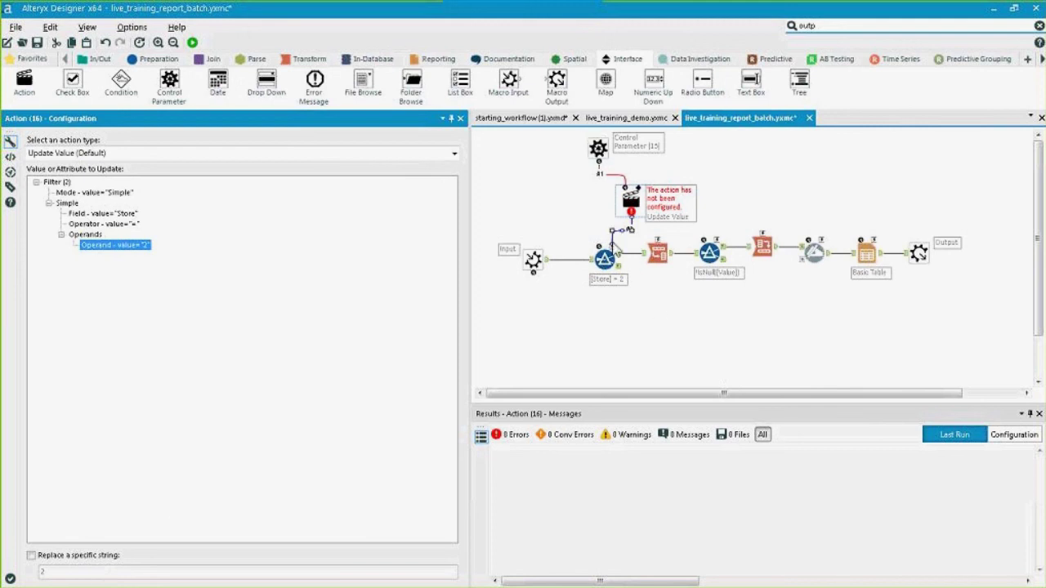
{"action": "left_click", "coordinate": [738, 354]}
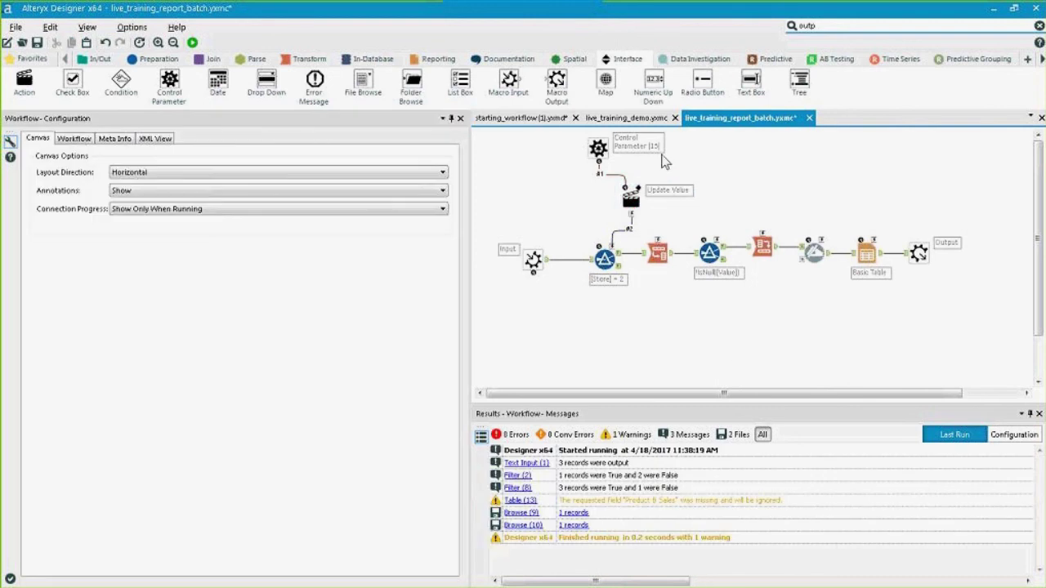
{"action": "key", "text": "ctrl+s"}
{"action": "left_click", "coordinate": [73, 139]}
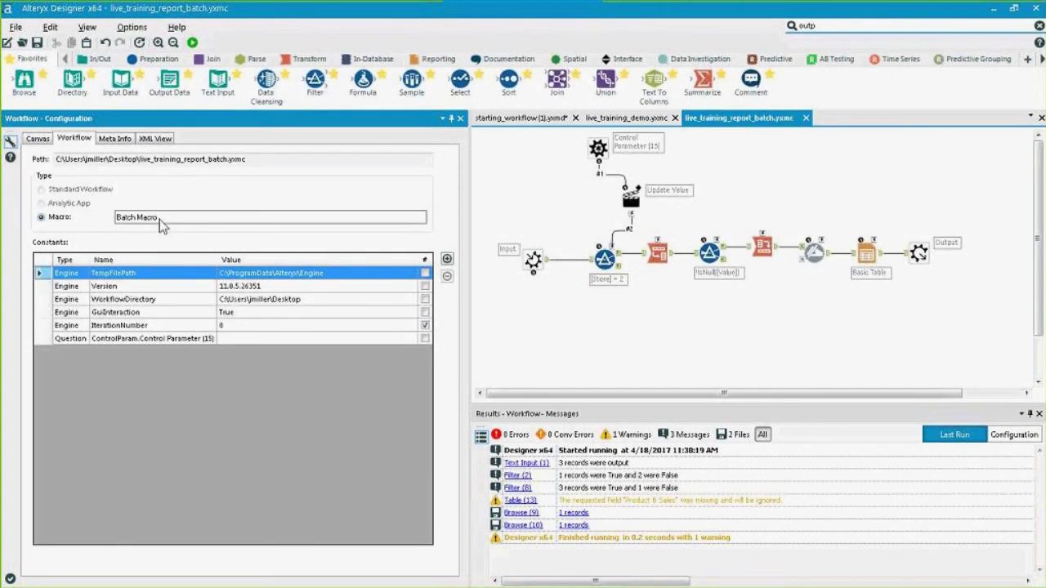
Label the Control Parameter "Choose Store Field" and save the macro
{"action": "left_click", "coordinate": [601, 149]}
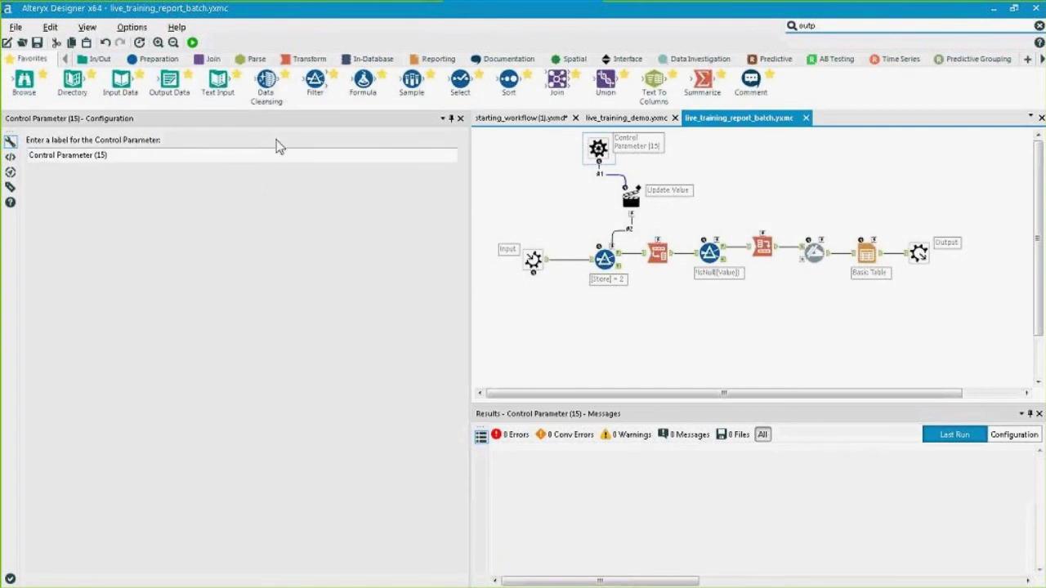
{"action": "left_click", "coordinate": [204, 160]}
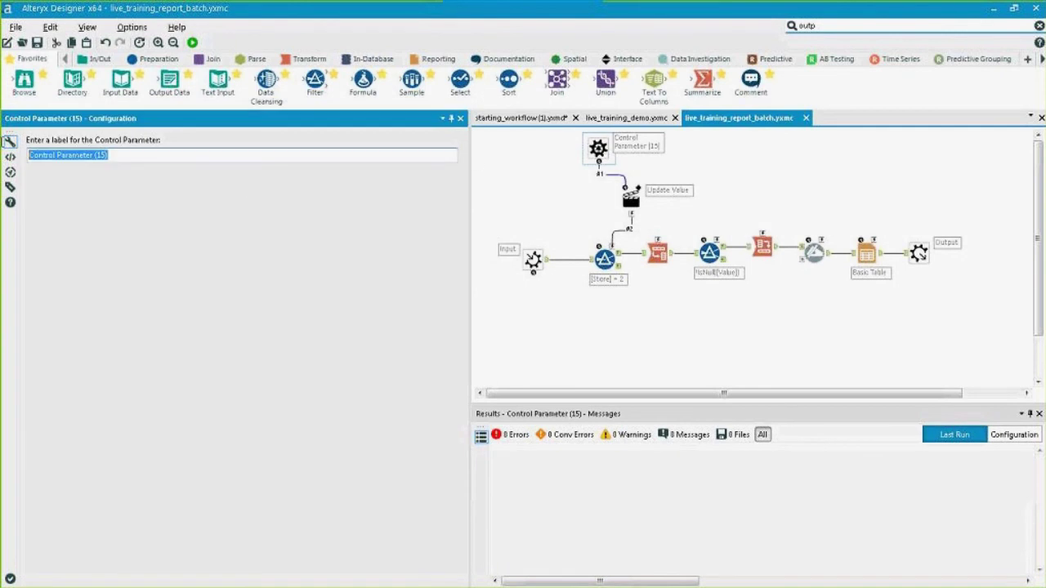
{"action": "type", "text": "Choose Store Field"}
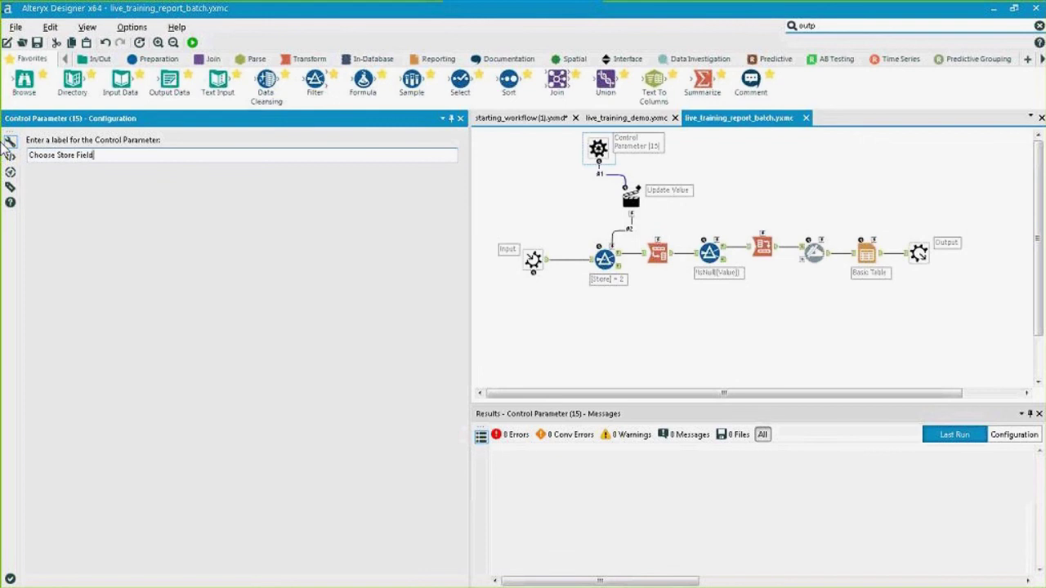
{"action": "left_click", "coordinate": [701, 288]}
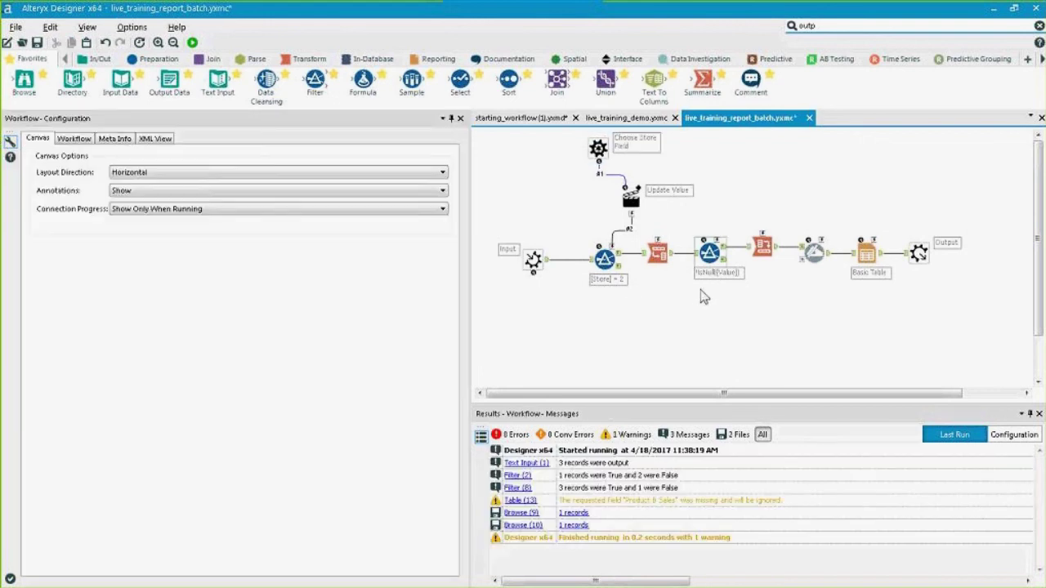
{"action": "key", "text": "ctrl+s"}
Return to starting_workflow (1) and delete the outdated report macro together with its Browse tool
{"action": "left_click", "coordinate": [522, 119]}
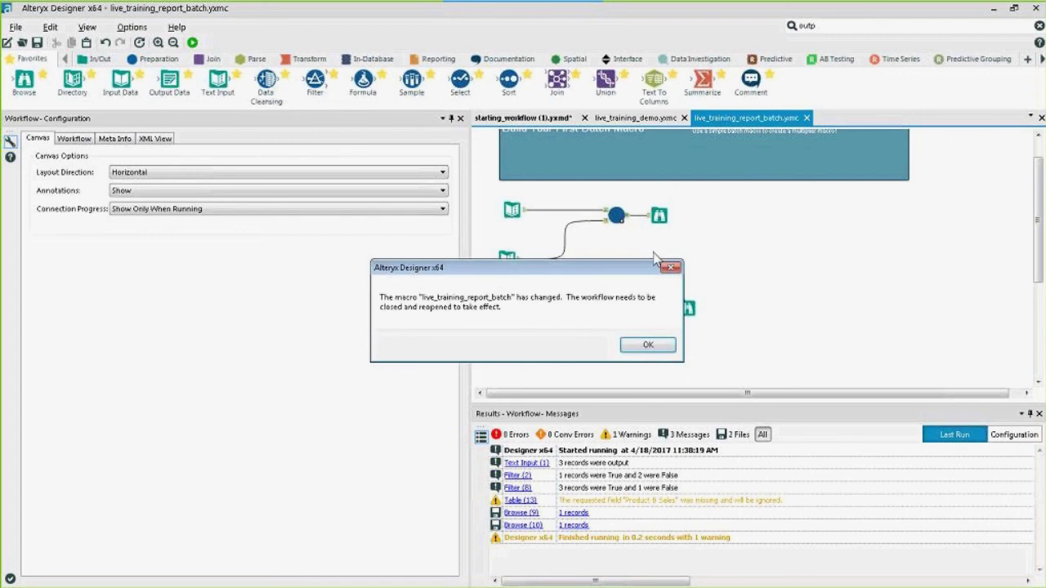
{"action": "left_click", "coordinate": [660, 345]}
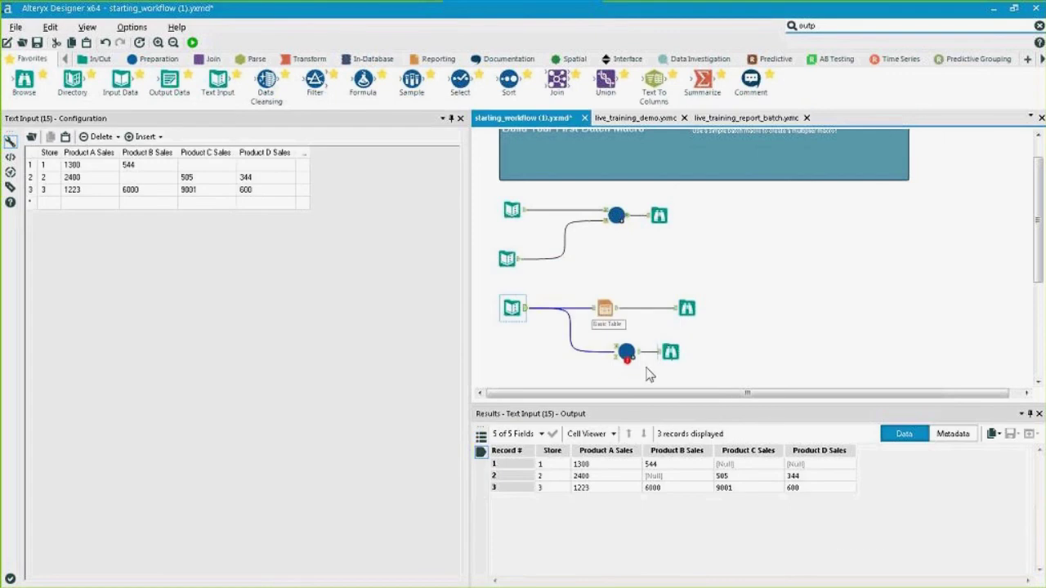
{"action": "scroll", "coordinate": [646, 375], "scroll_direction": "up", "scroll_amount": 2}
{"action": "left_click_drag", "start_coordinate": [768, 360], "coordinate": [554, 320]}
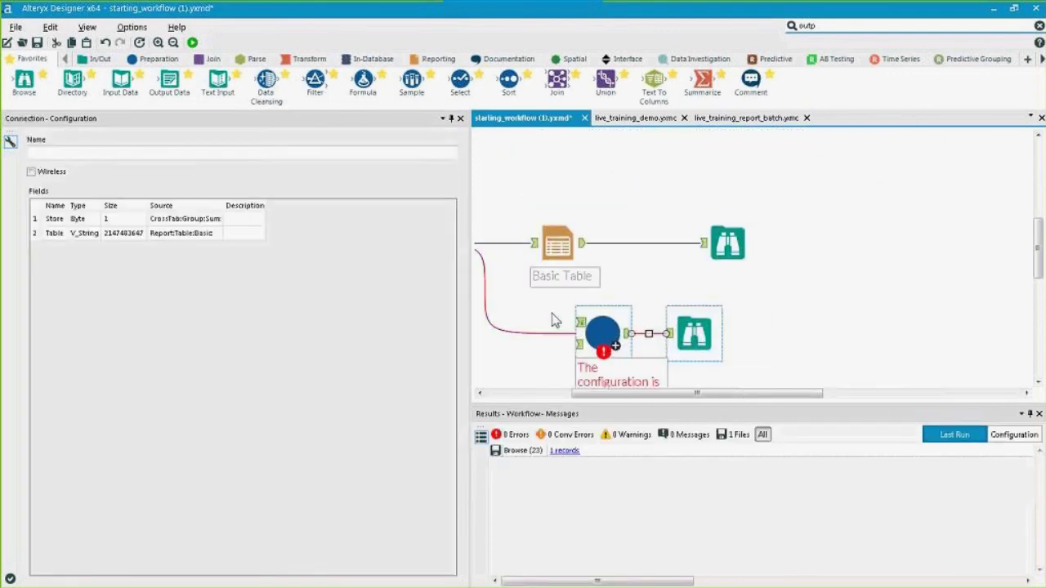
{"action": "key", "text": "Delete"}
Insert the updated live_training_report_batch macro in starting_workflow (1), below the Basic Table tool
{"action": "right_click", "coordinate": [553, 317]}
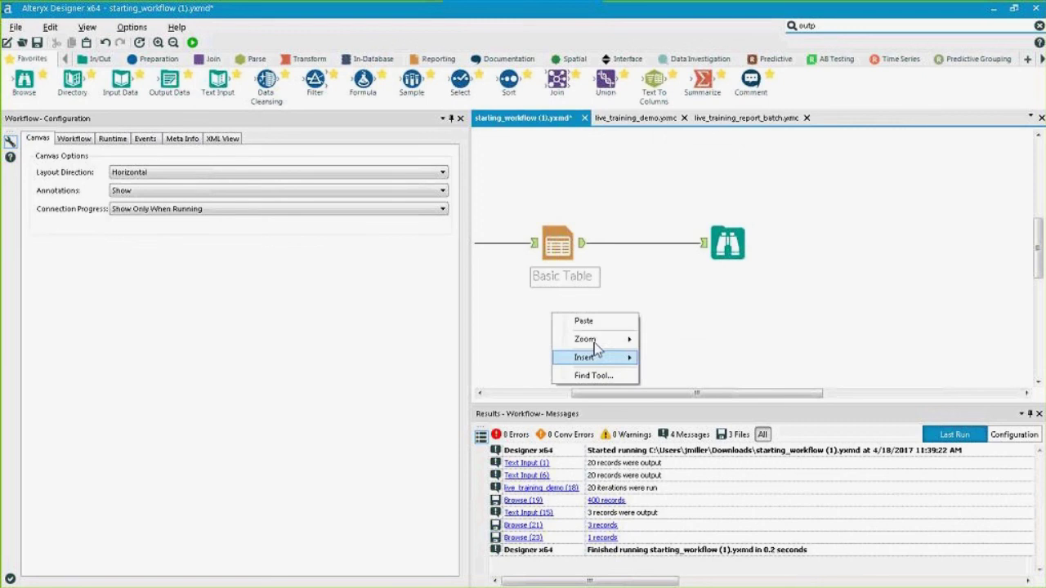
{"action": "mouse_move", "coordinate": [605, 360]}
{"action": "mouse_move", "coordinate": [747, 581]}
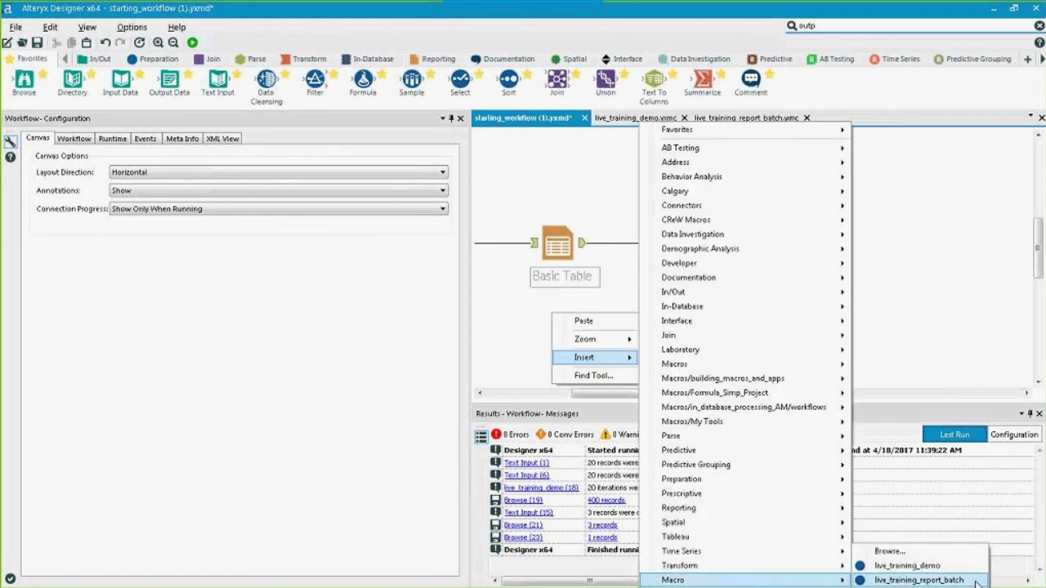
{"action": "left_click", "coordinate": [920, 580]}
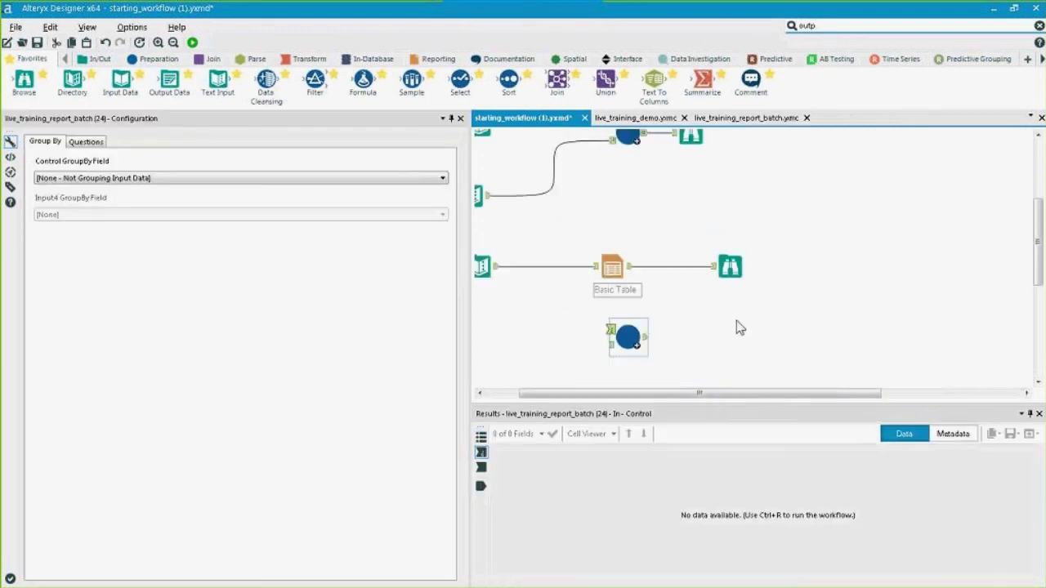
{"action": "mouse_move", "coordinate": [629, 338]}
{"action": "left_mouse_down"}
{"action": "mouse_move", "coordinate": [653, 332]}
{"action": "mouse_move", "coordinate": [645, 330]}
{"action": "left_mouse_up"}
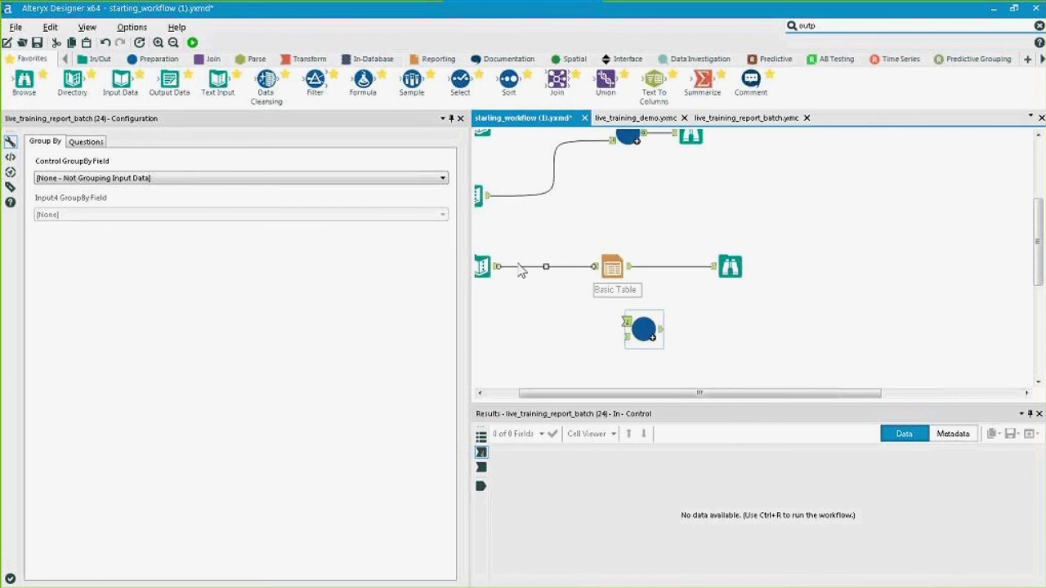
Connect the store sales Text Input to both the data input and the control input of the report macro
{"action": "left_click_drag", "start_coordinate": [490, 270], "coordinate": [673, 351]}
{"action": "scroll", "coordinate": [705, 337], "scroll_direction": "down", "scroll_amount": 1}
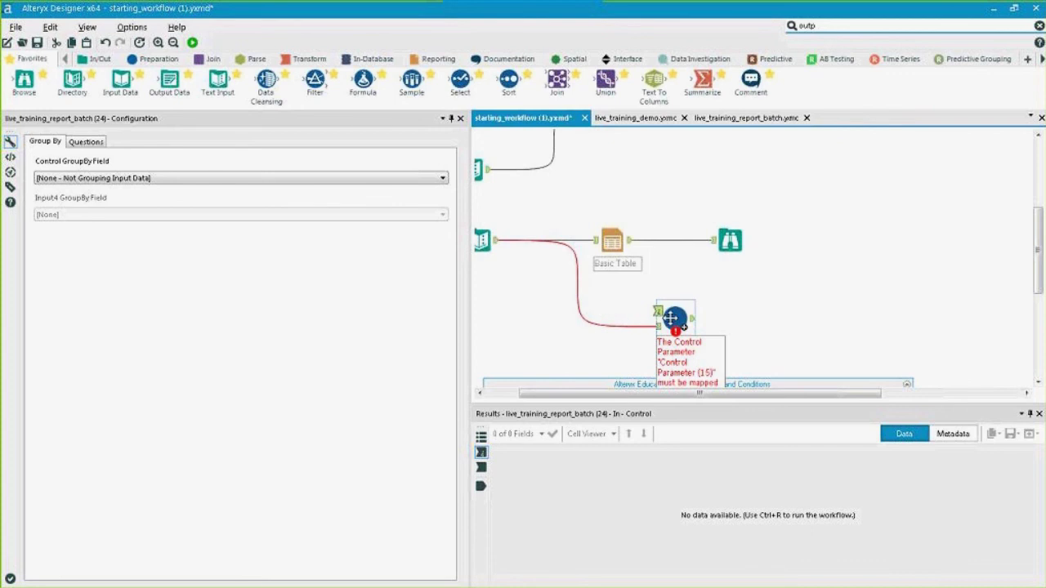
{"action": "left_click_drag", "start_coordinate": [671, 318], "coordinate": [663, 303]}
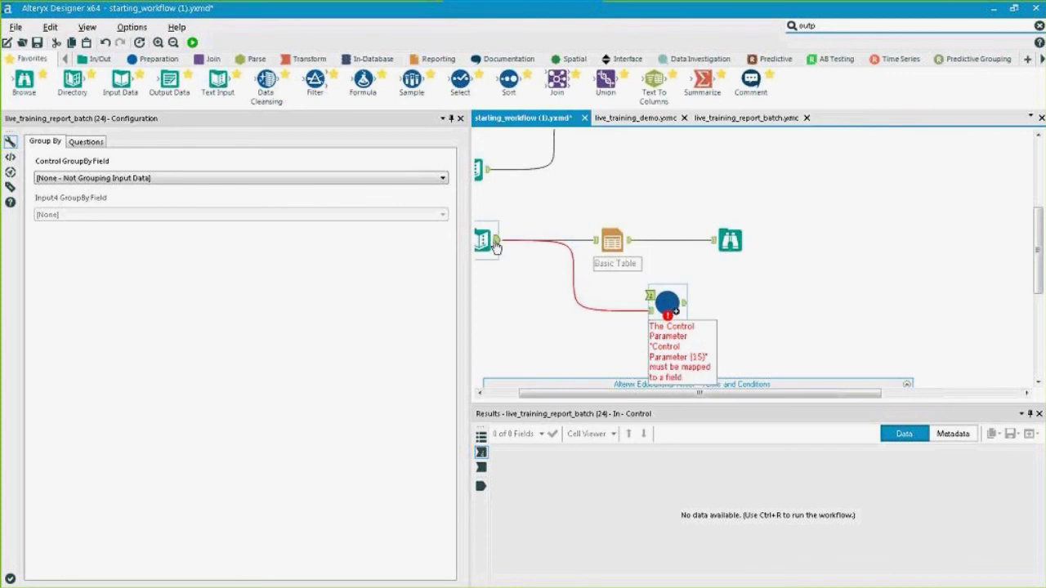
{"action": "left_click_drag", "start_coordinate": [496, 247], "coordinate": [651, 295]}
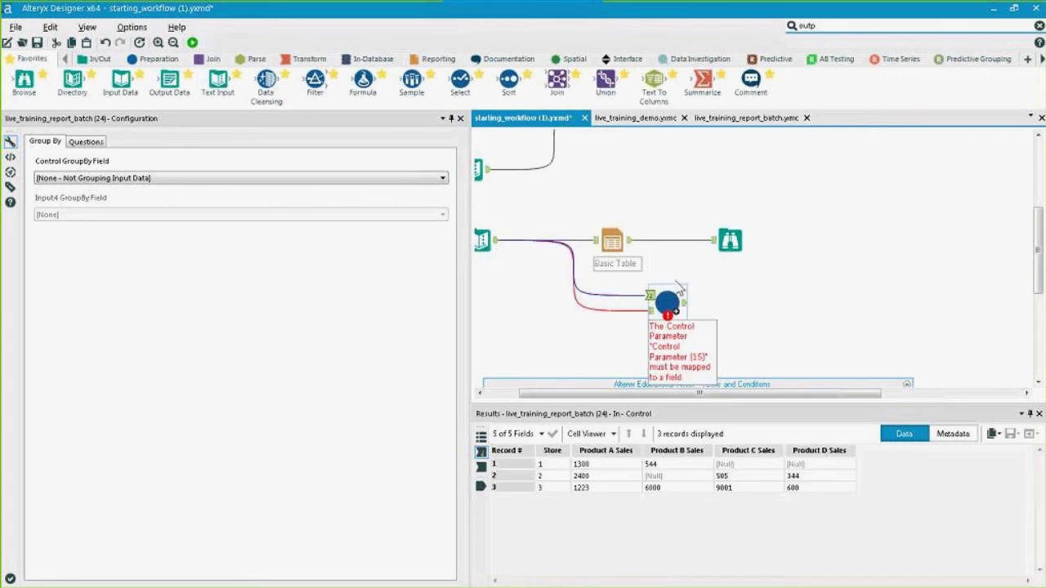
Set the macro's Control GroupBy Field to Store and map its Choose Store Field question to Store (Byte)
{"action": "left_click", "coordinate": [241, 179]}
{"action": "left_click", "coordinate": [220, 201]}
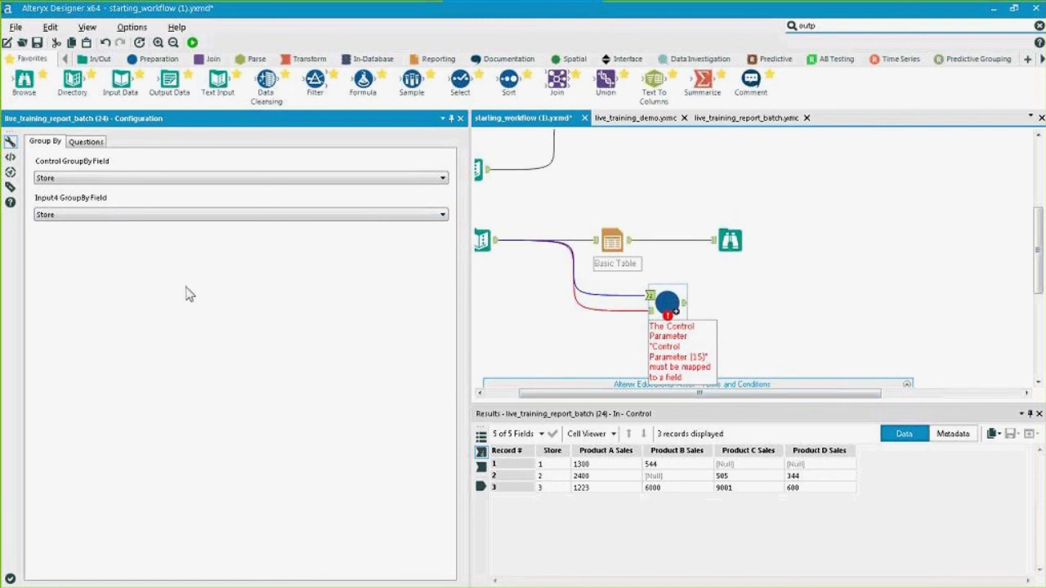
{"action": "left_click", "coordinate": [85, 141]}
{"action": "left_click", "coordinate": [105, 172]}
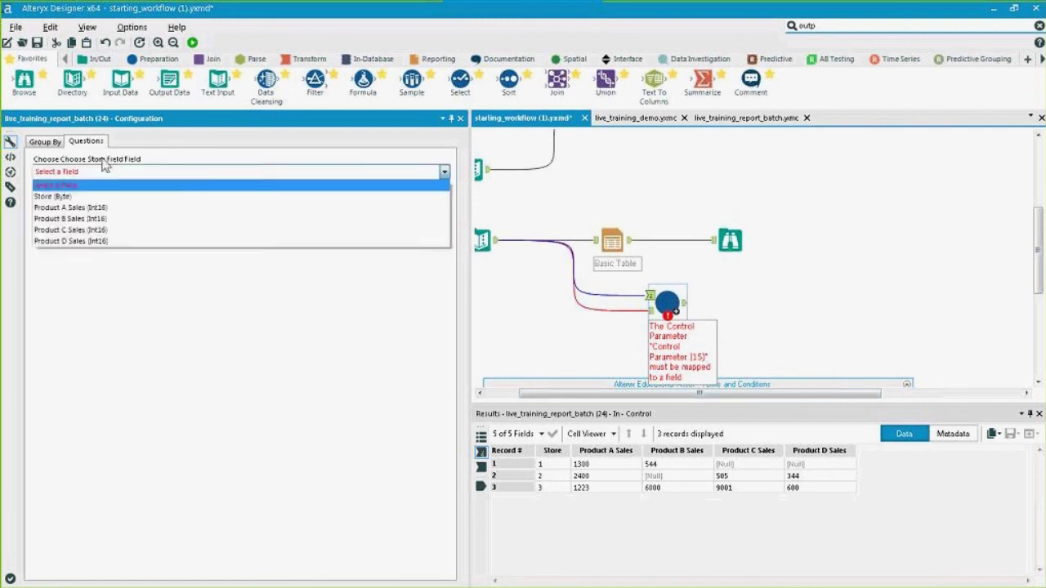
{"action": "left_click", "coordinate": [104, 198]}
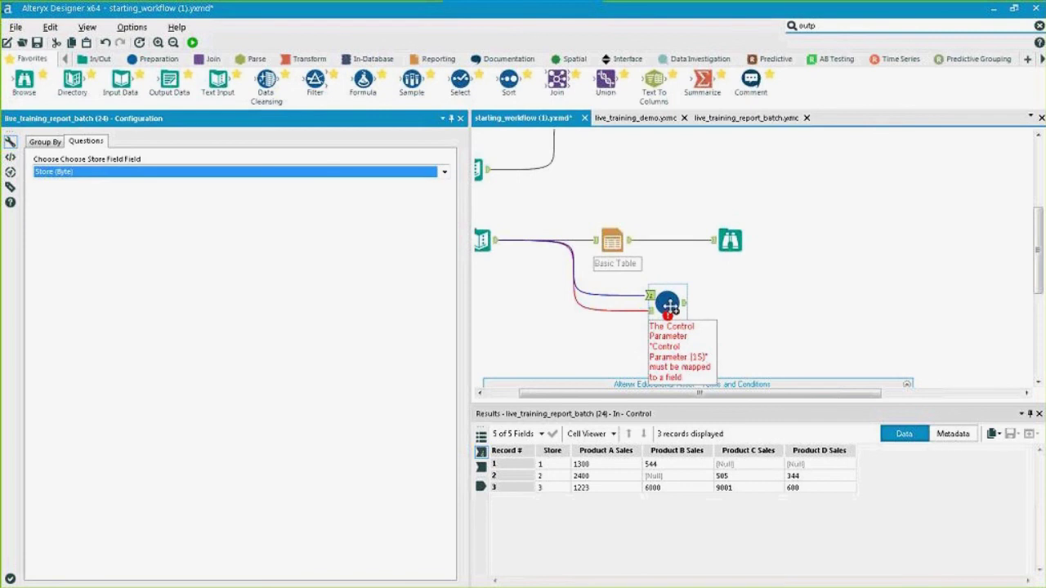
Add a Browse after the report macro, run the workflow and move the macro closer to the Text Input
{"action": "left_click", "coordinate": [667, 305]}
{"action": "key", "text": "ctrl+shift+b"}
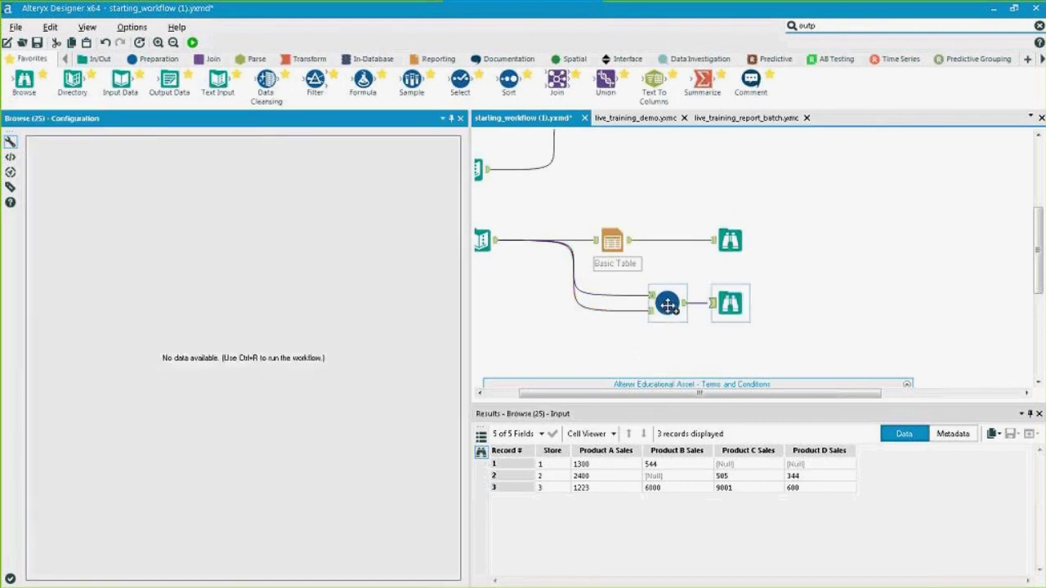
{"action": "key", "text": "ctrl+r"}
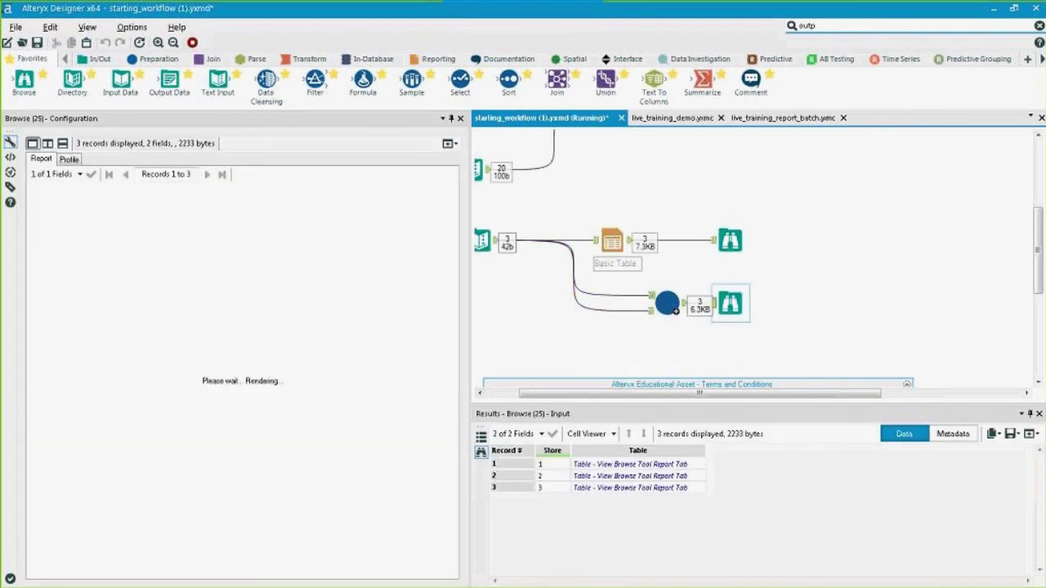
{"action": "left_click_drag", "start_coordinate": [668, 306], "coordinate": [620, 311]}
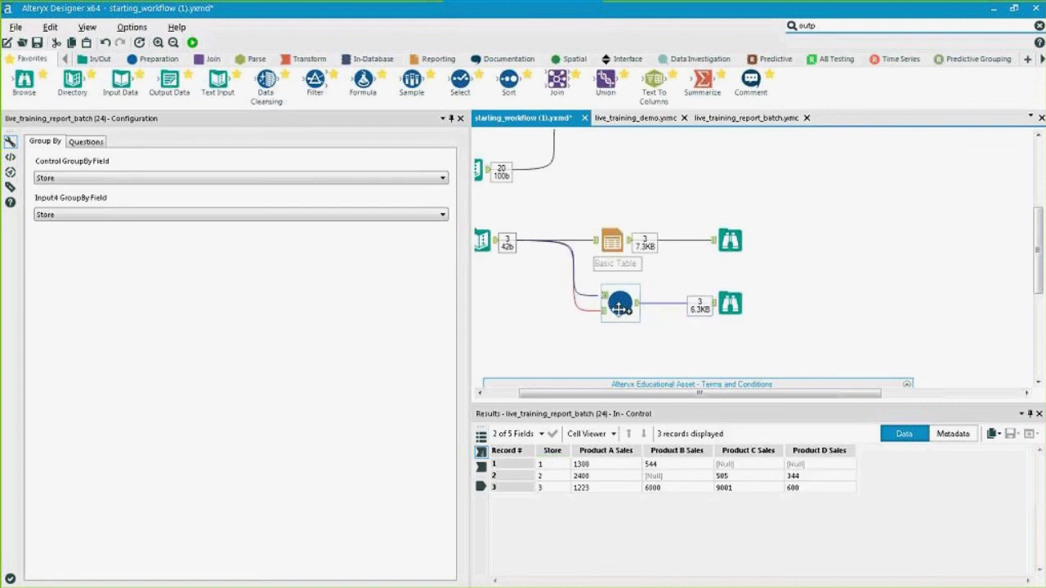
Compare the report tables in the macro's Browse and the Basic Table's Browse with the store sales Text Input
{"action": "left_click_drag", "start_coordinate": [729, 304], "coordinate": [724, 310]}
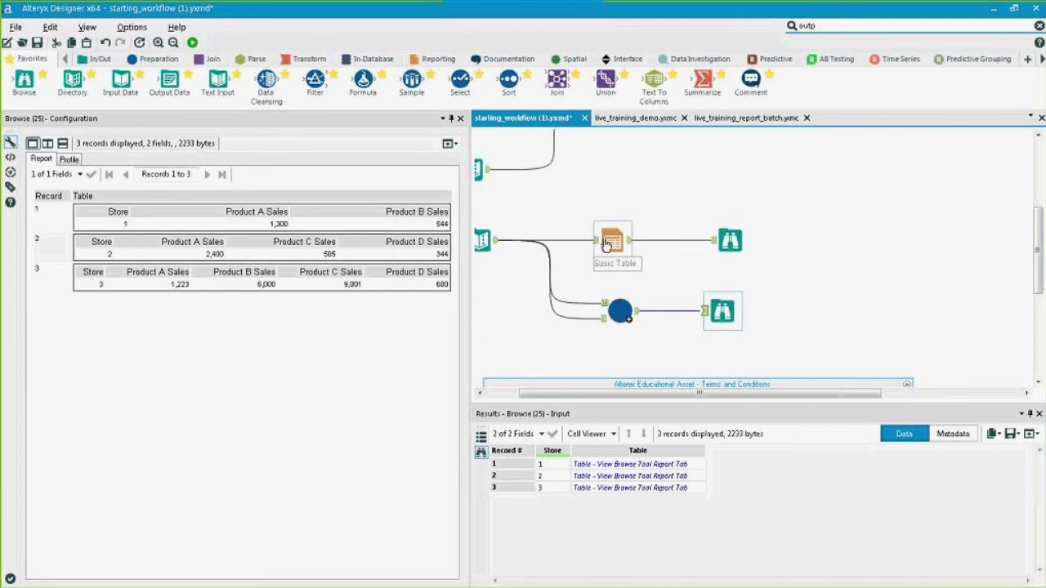
{"action": "left_click", "coordinate": [480, 229]}
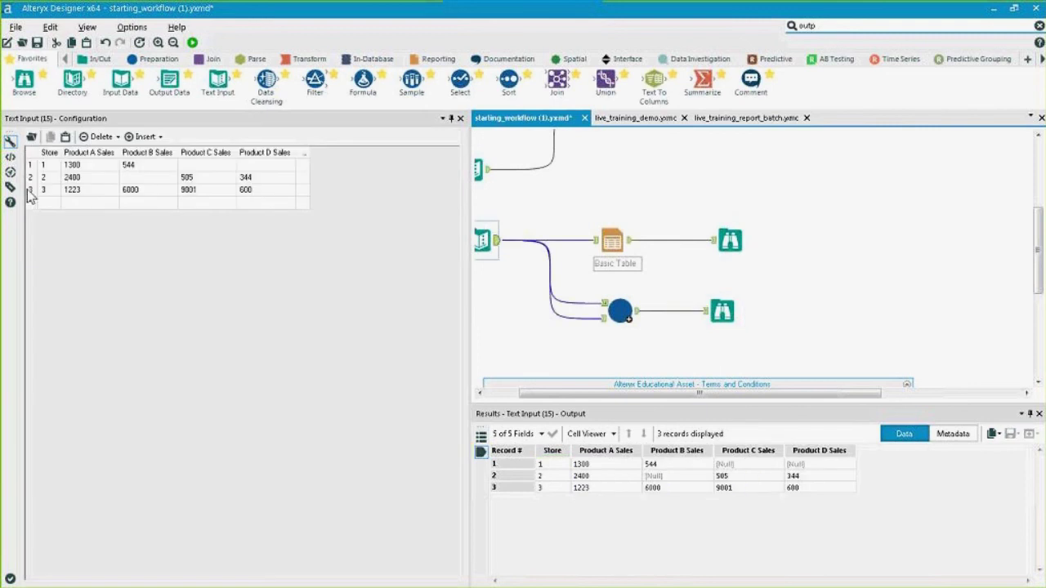
{"action": "left_click", "coordinate": [715, 311]}
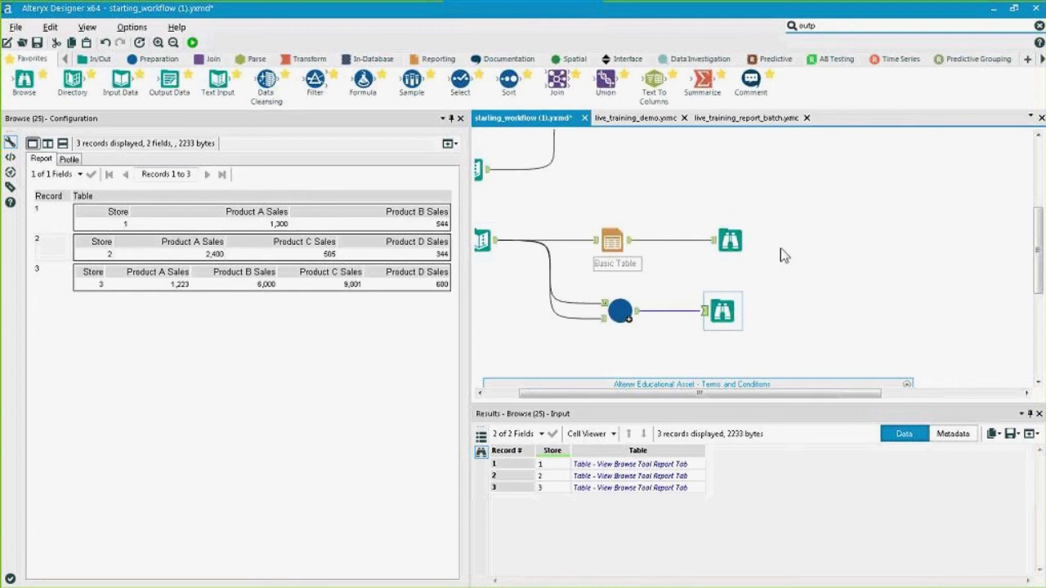
{"action": "left_click", "coordinate": [730, 240]}
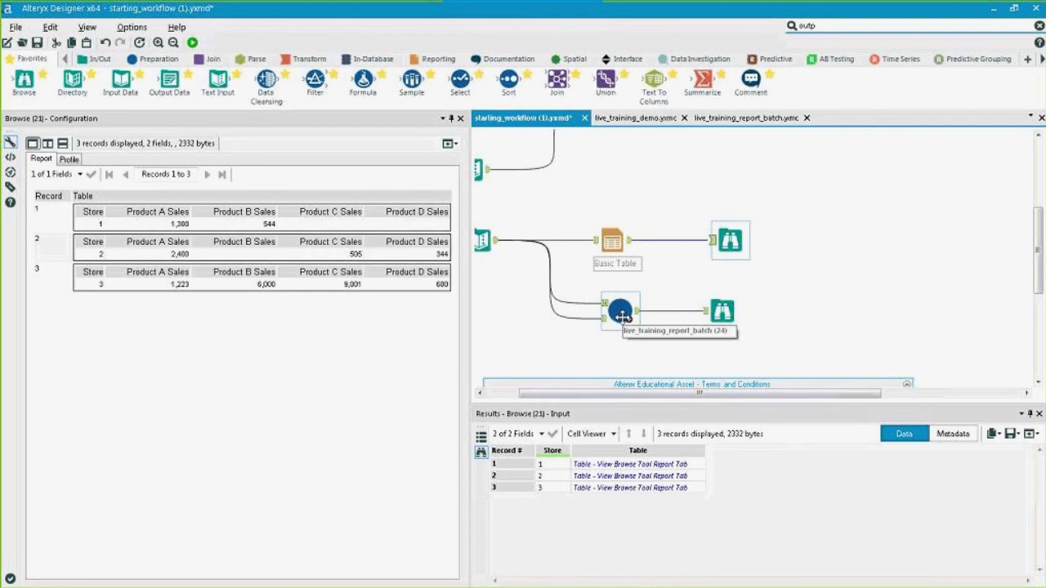
Compare the configuration of the Basic Table tool with the Group By settings of the report macro
{"action": "left_click", "coordinate": [612, 235]}
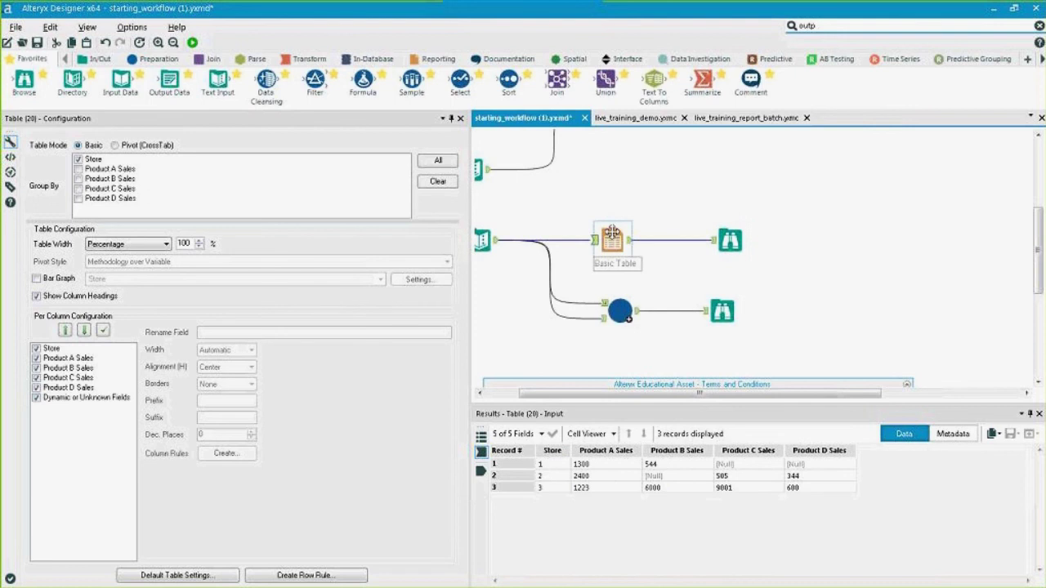
{"action": "scroll", "coordinate": [612, 233], "scroll_direction": "down", "scroll_amount": 1}
{"action": "left_click", "coordinate": [616, 242]}
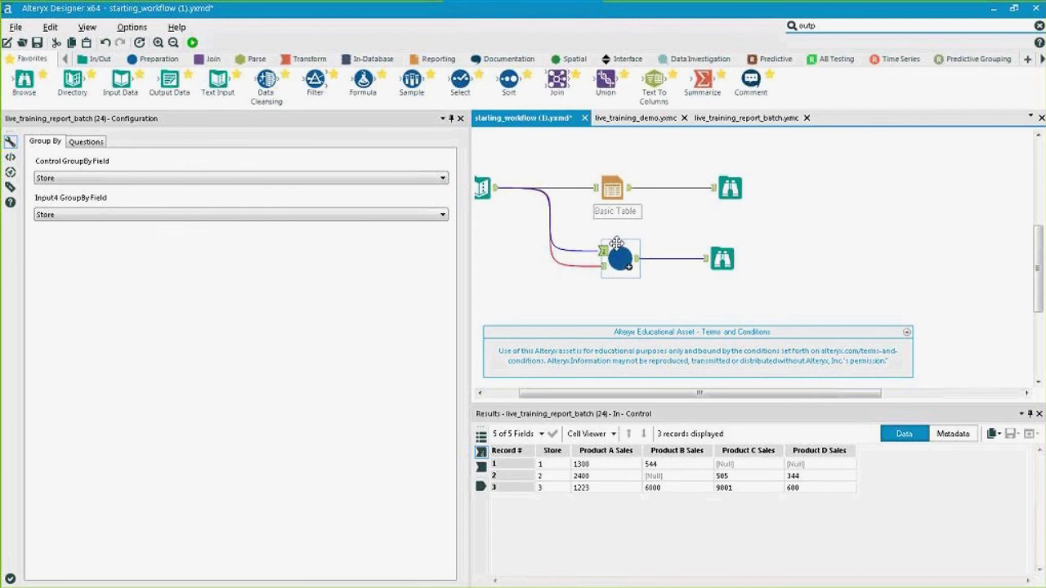
{"action": "left_click", "coordinate": [612, 196]}
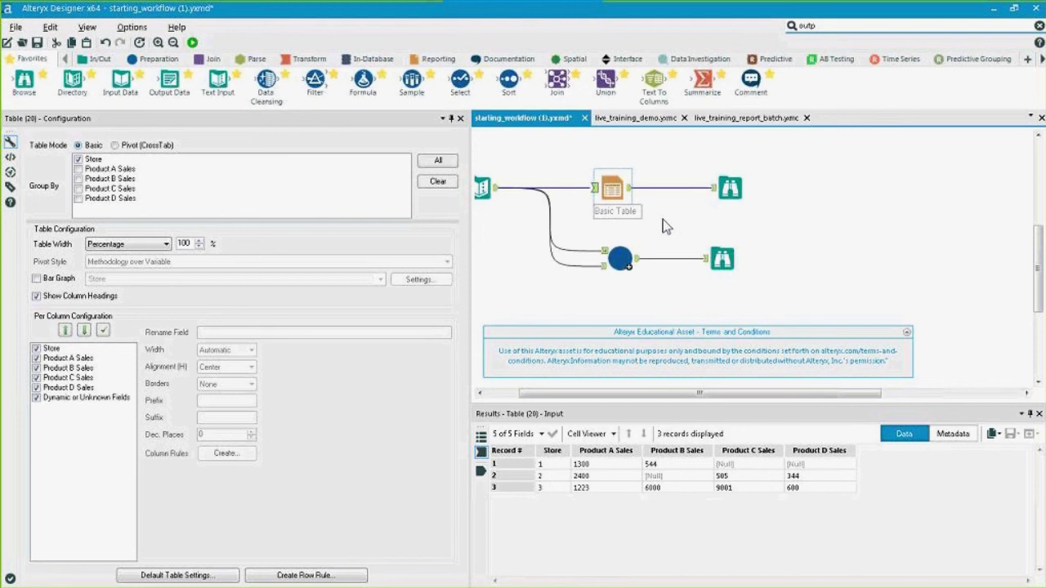
{"action": "left_click", "coordinate": [613, 270]}
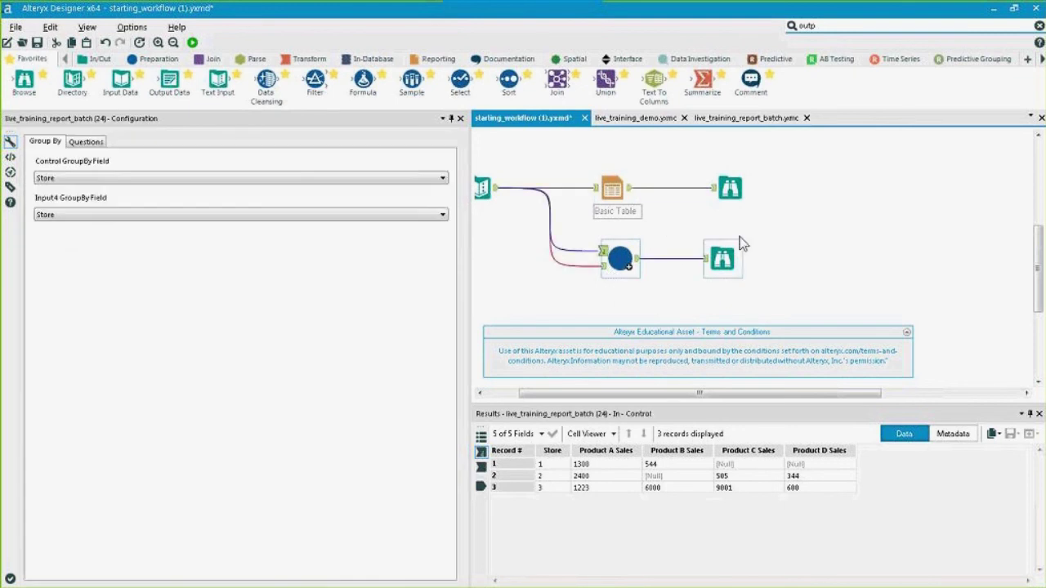
{"action": "left_click", "coordinate": [783, 266]}
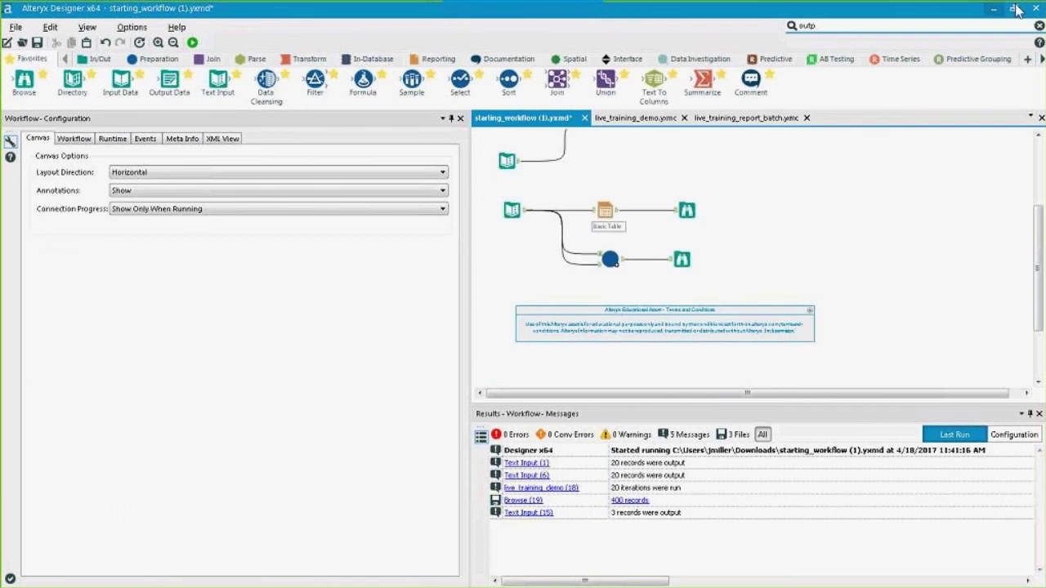
Minimize Alteryx Designer and the browser, switch to the presentation and show the slide listing the support contacts
{"action": "left_click", "coordinate": [990, 9]}
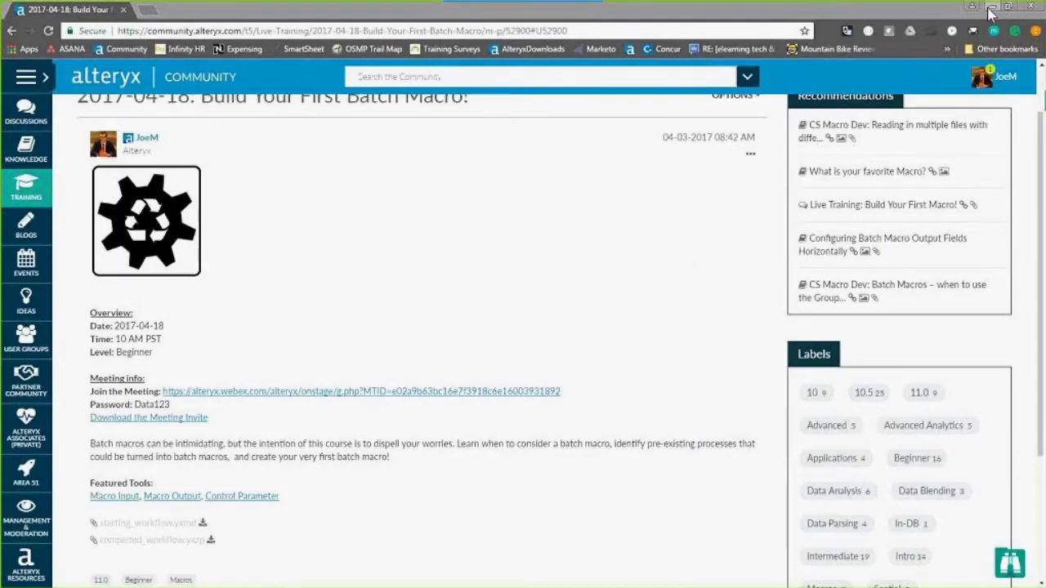
{"action": "left_click", "coordinate": [990, 10]}
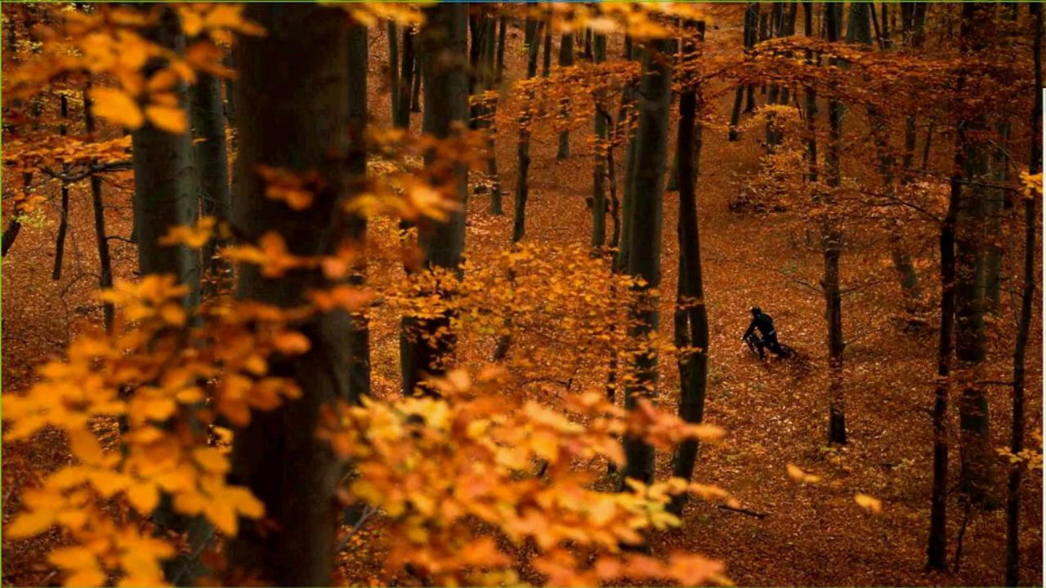
{"action": "key", "text": "alt+Tab"}
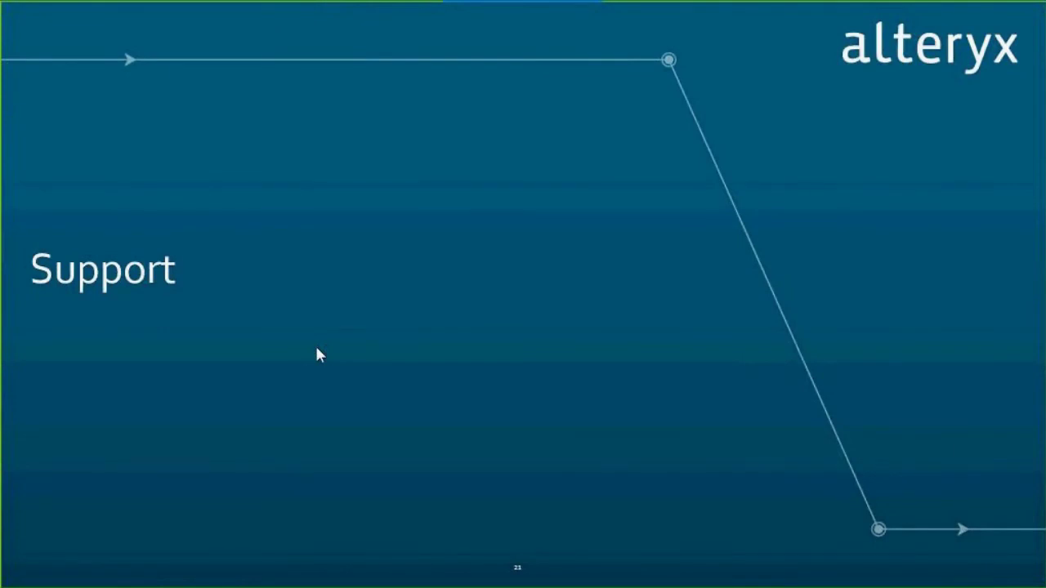
{"action": "key", "text": "Right"}
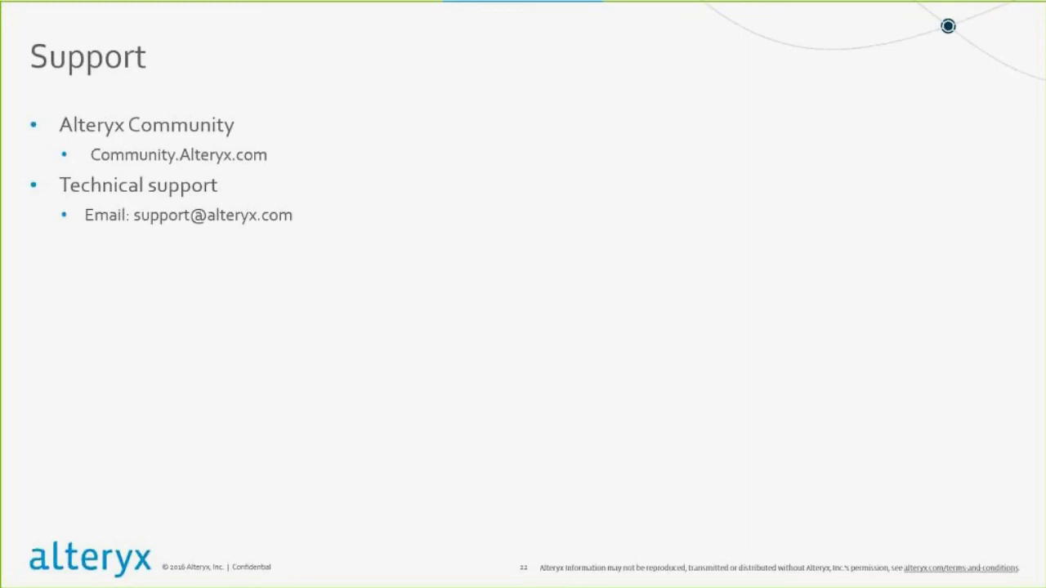